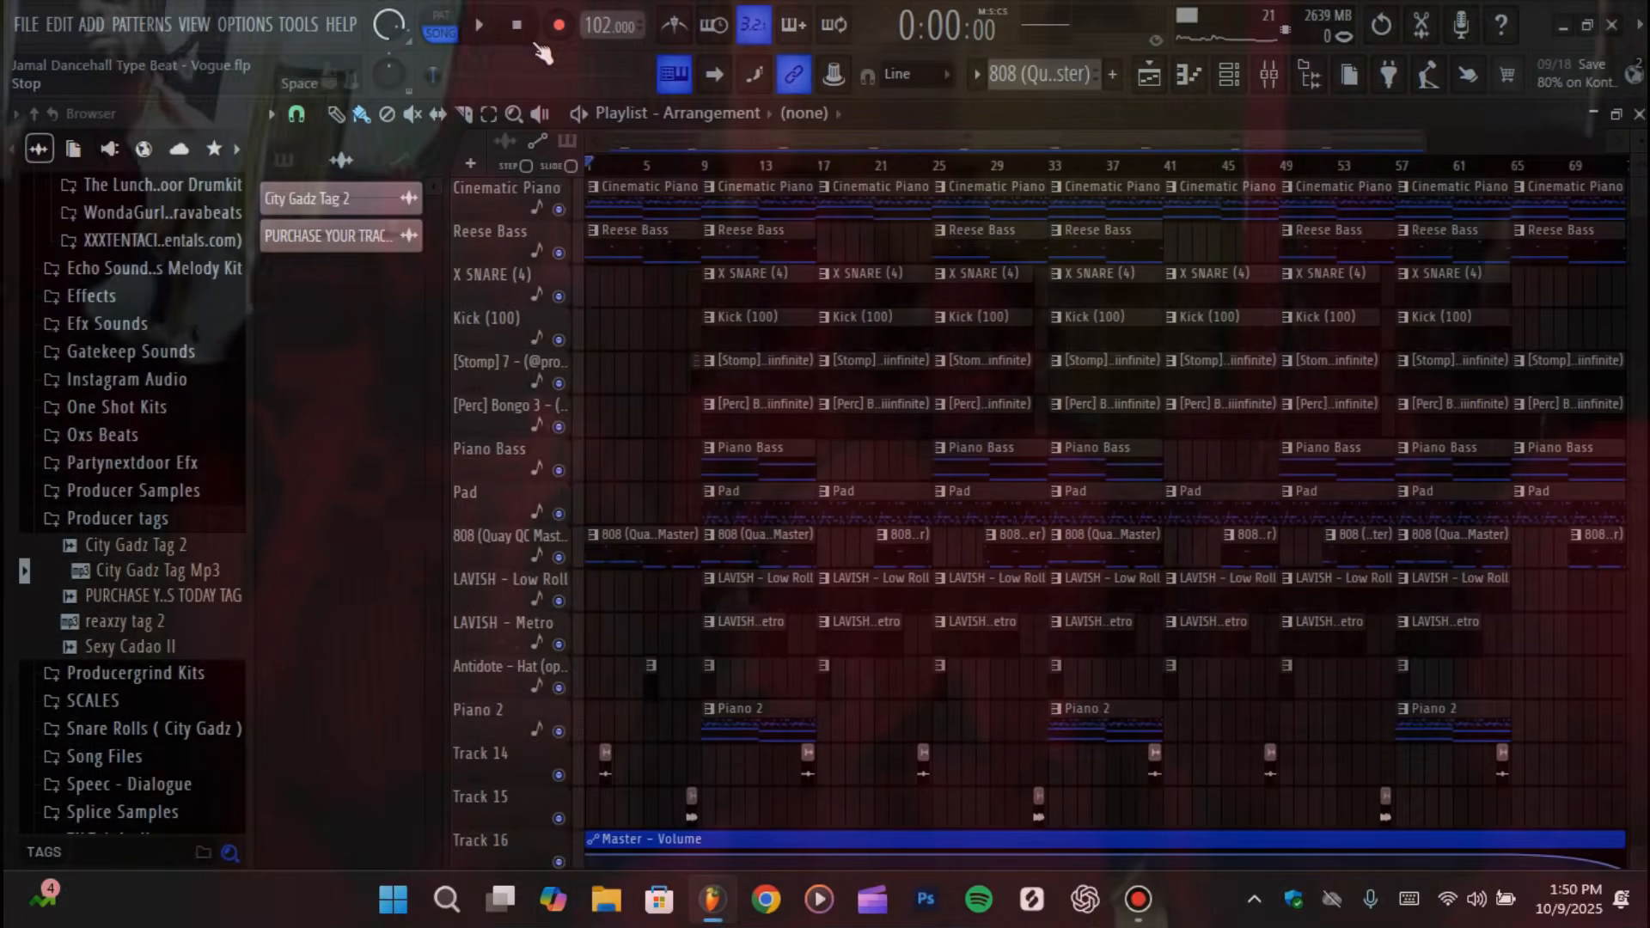
- Play the arrangement from the start in song mode, switch the playlist to the Draw tool, and stop playback
{"action": "left_click", "coordinate": [479, 28]}
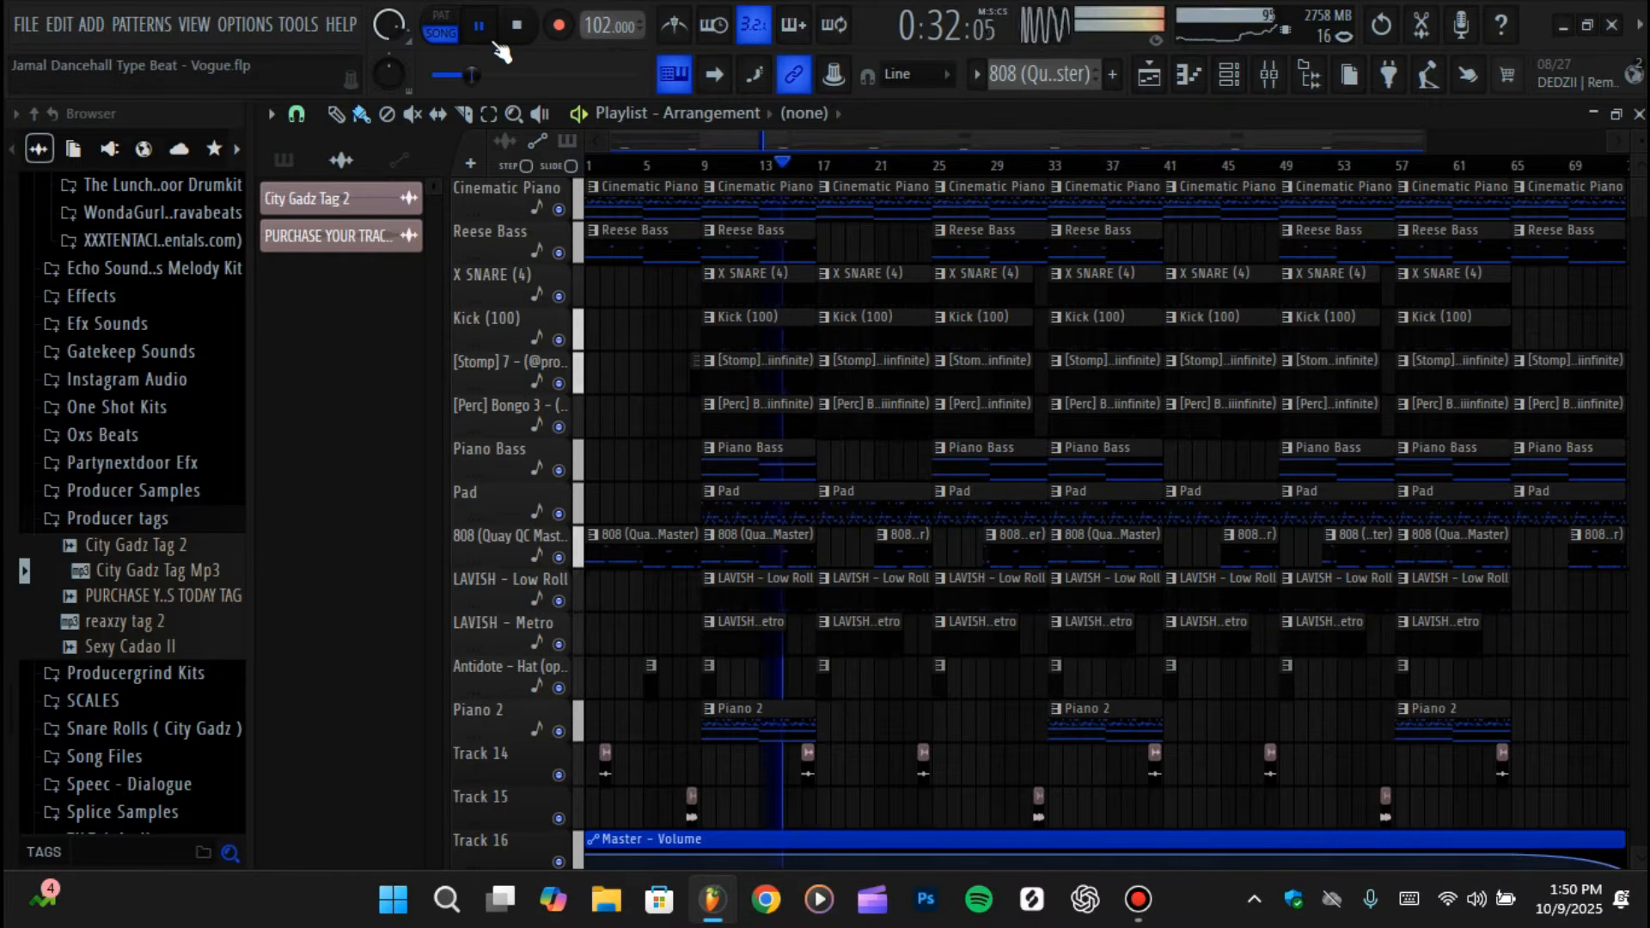
{"action": "left_click", "coordinate": [336, 116]}
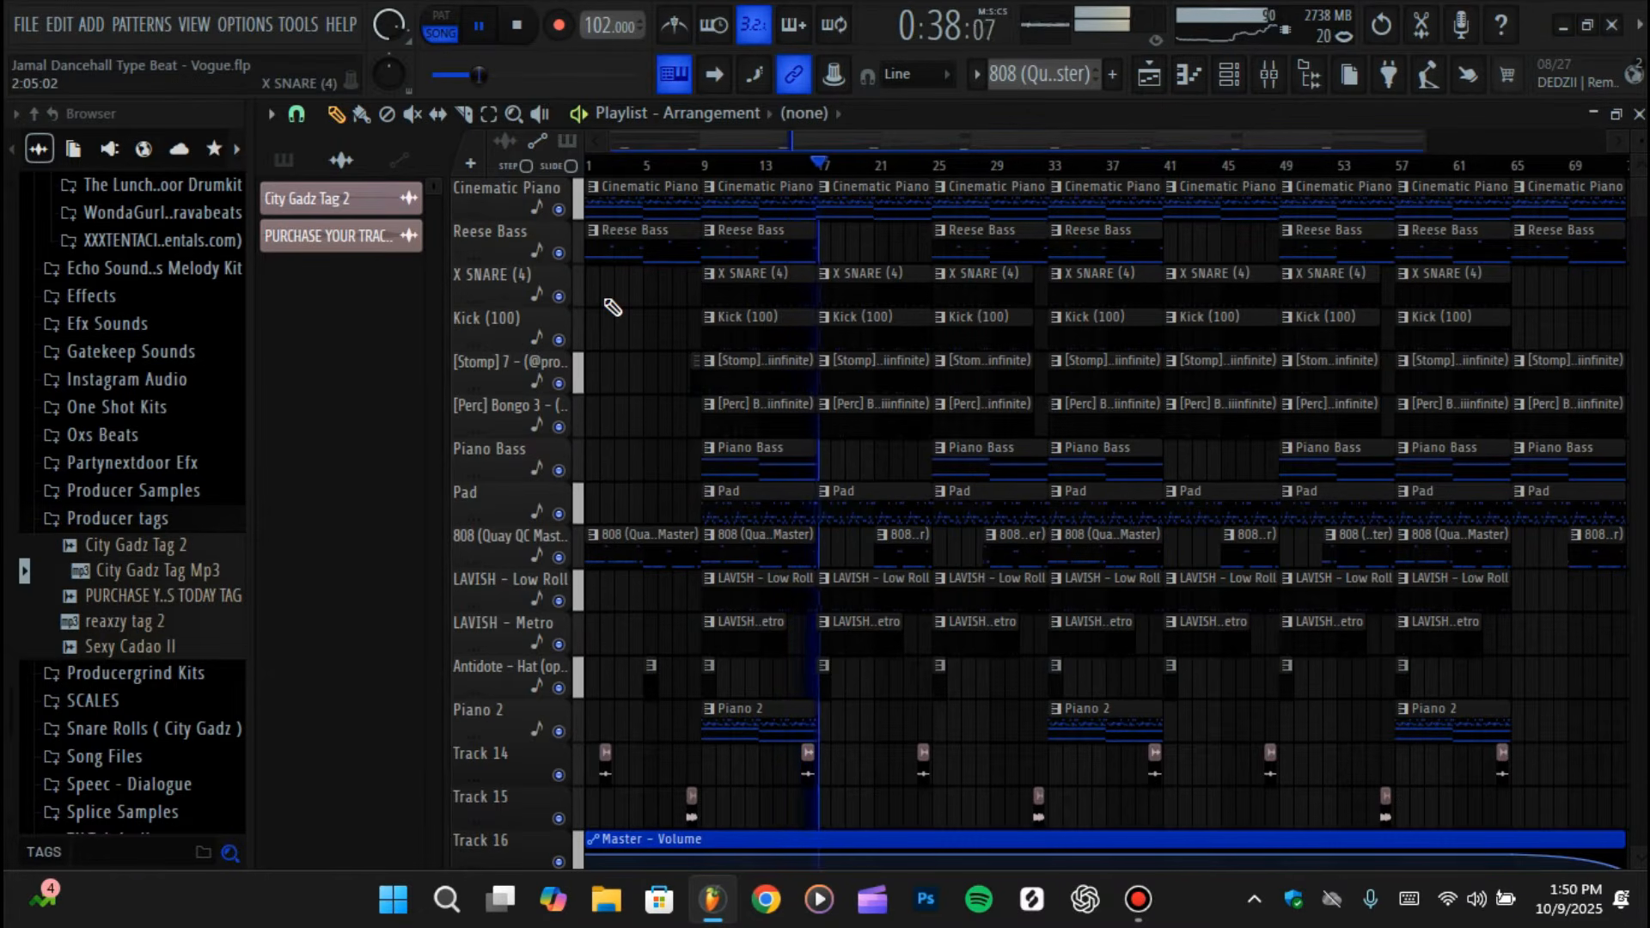
{"action": "key", "text": "space"}
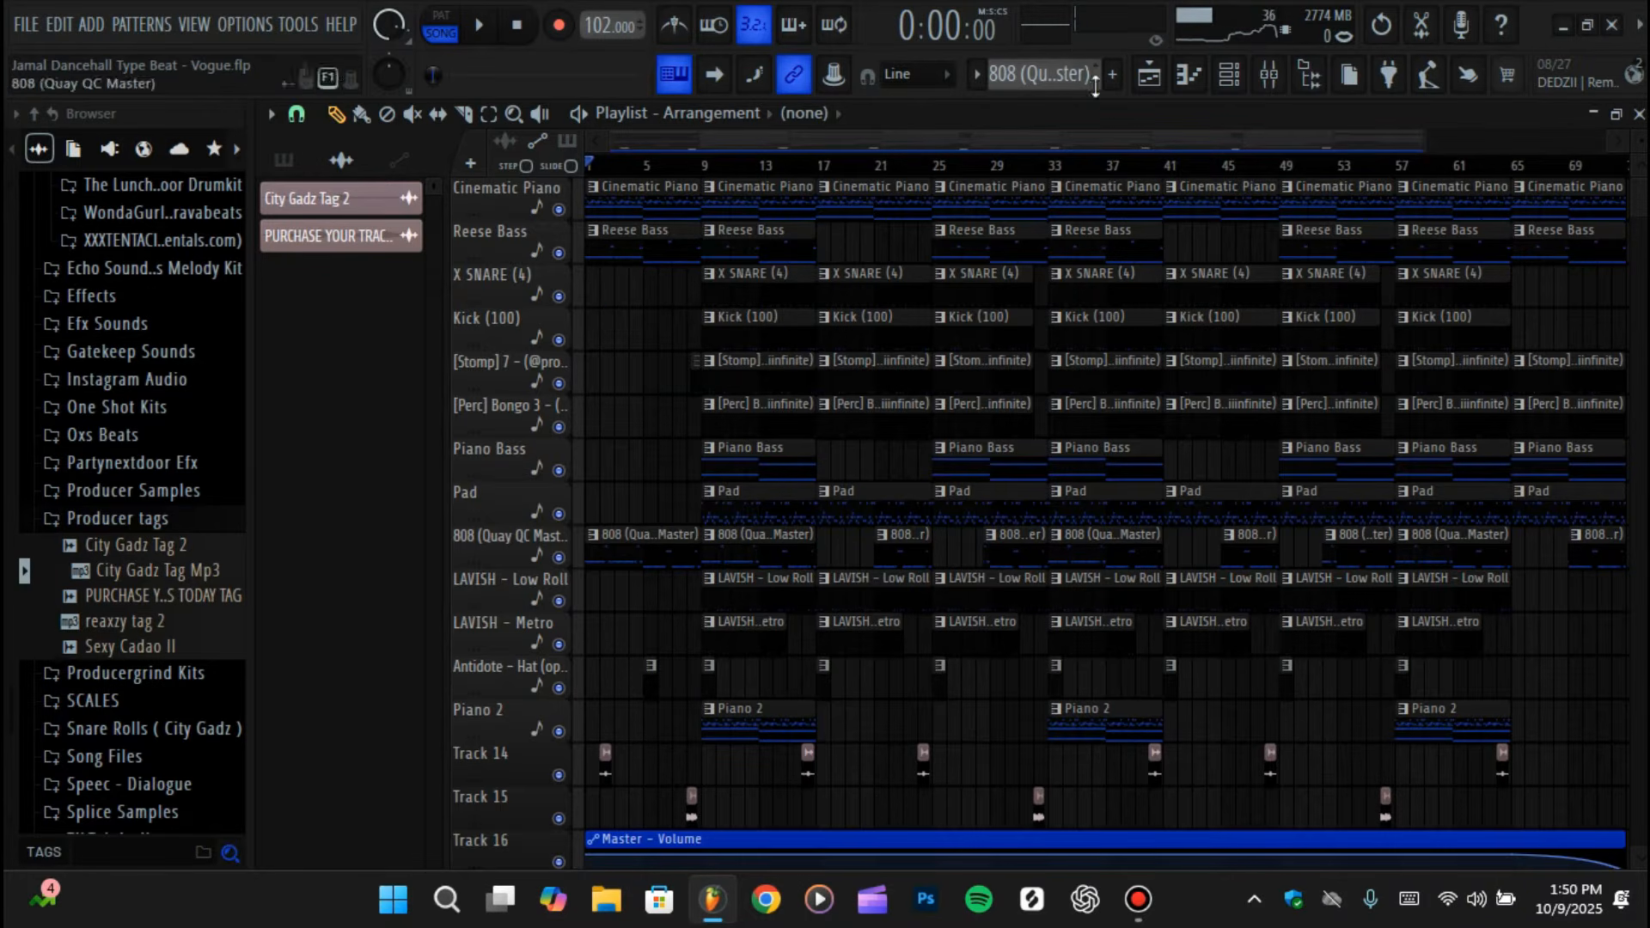
- Open the piano roll on the Cinematic Piano channel and select the Cinematic Piano pattern
{"action": "left_click", "coordinate": [1191, 79]}
{"action": "left_click", "coordinate": [890, 114]}
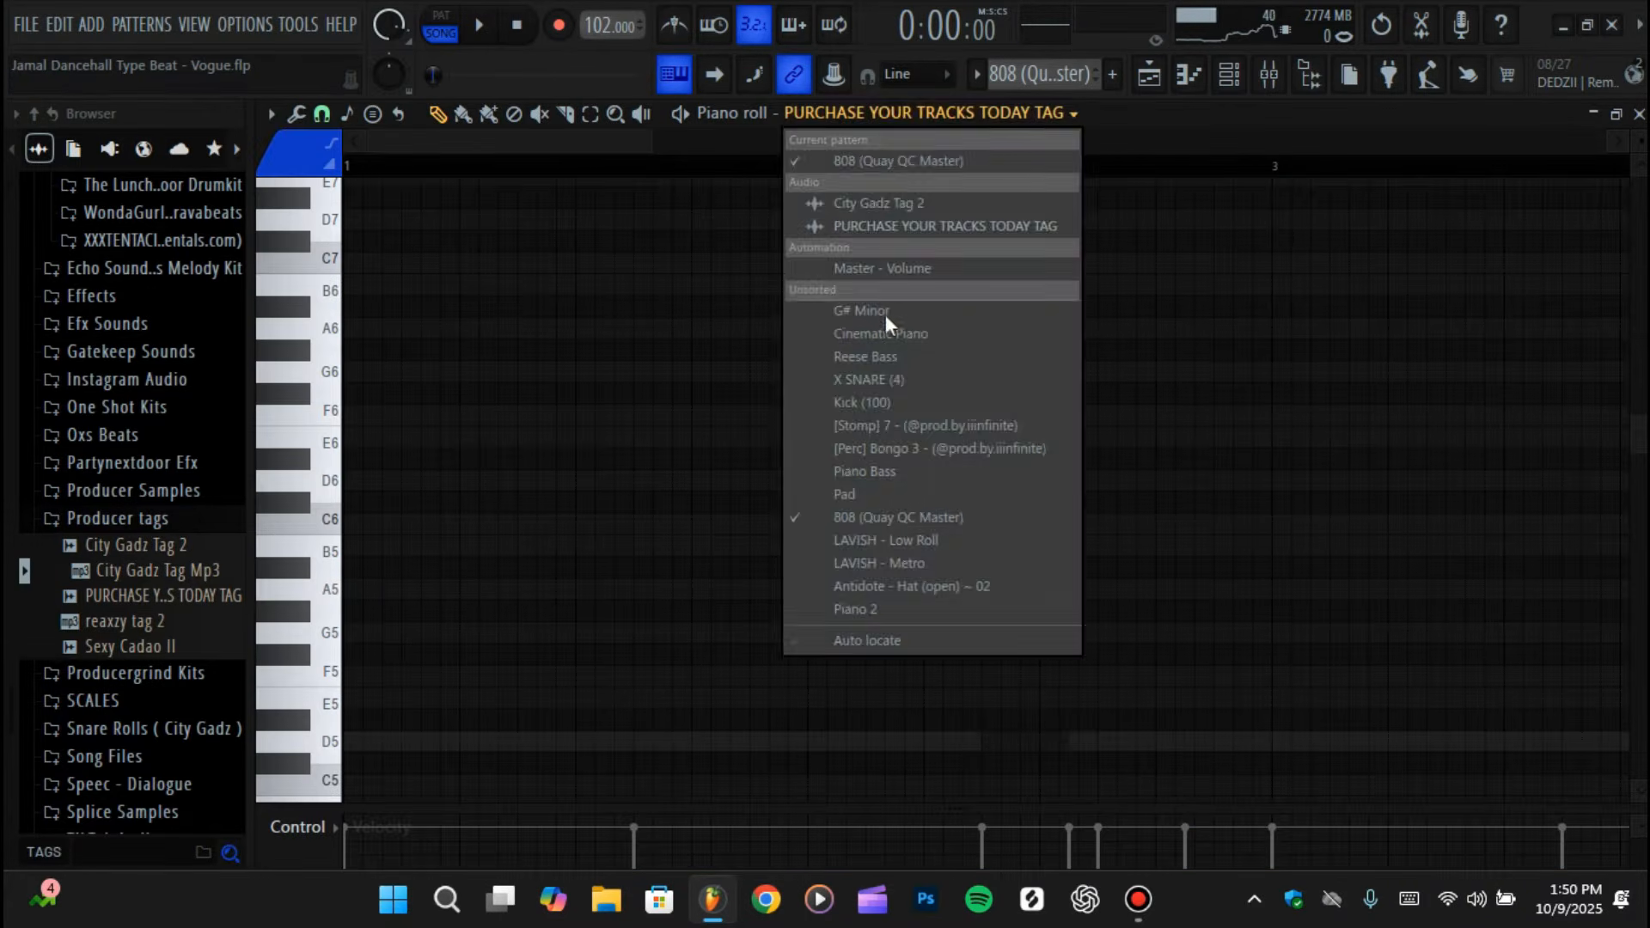
{"action": "left_click", "coordinate": [885, 333]}
{"action": "left_click", "coordinate": [980, 79]}
{"action": "left_click", "coordinate": [999, 143]}
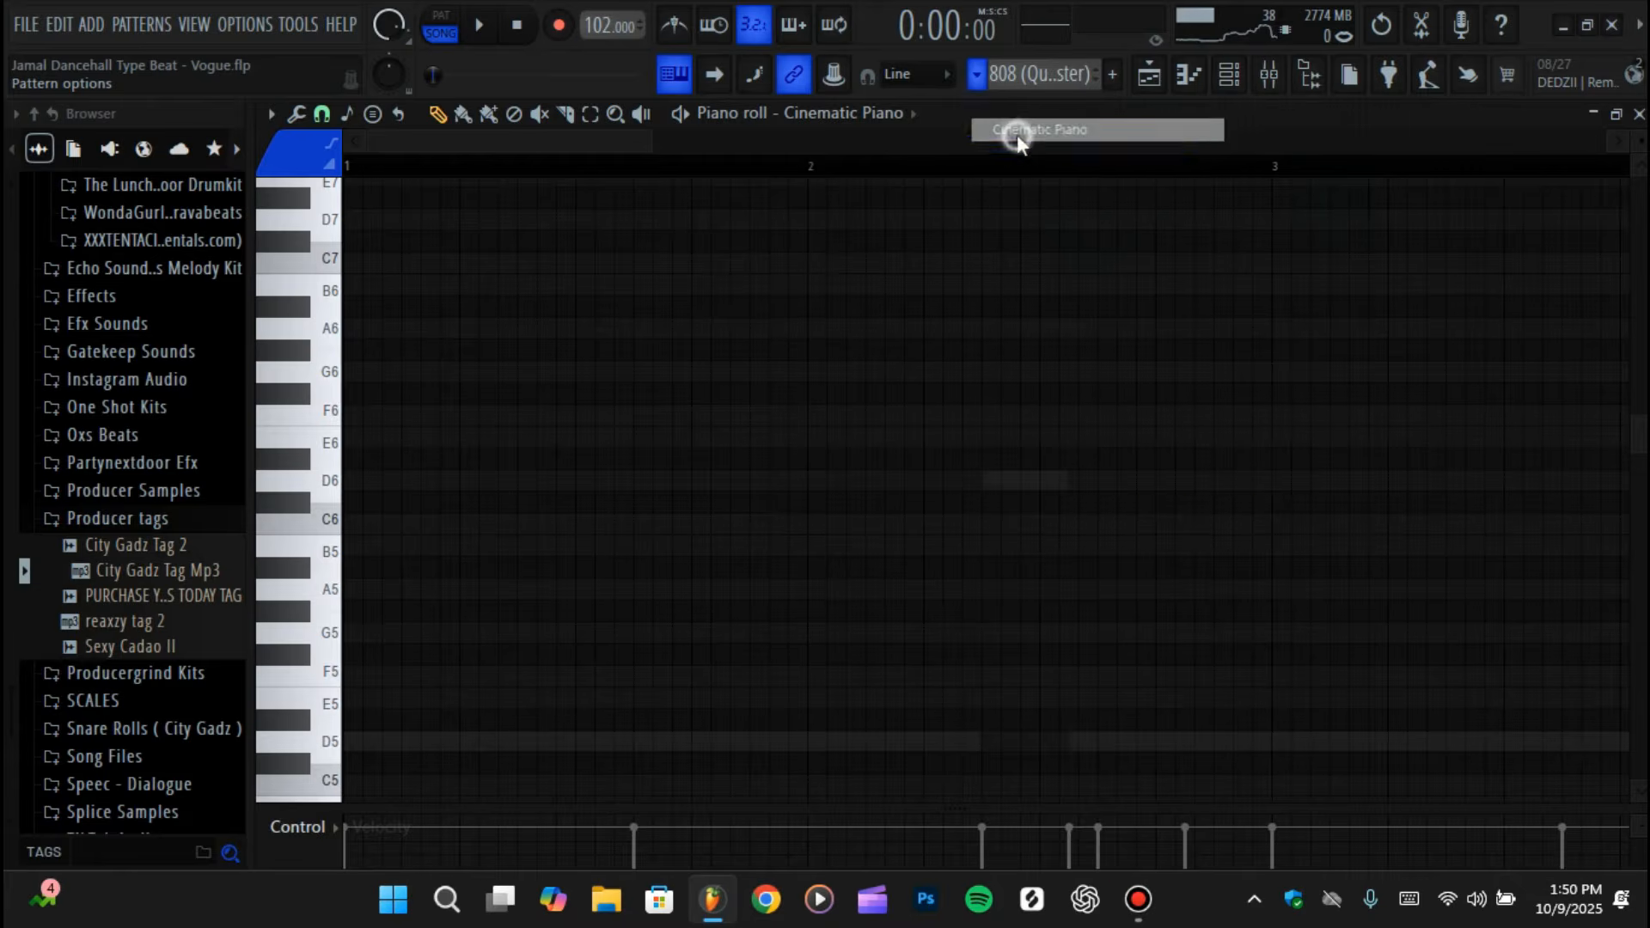
- Switch to pattern mode and play the Cinematic Piano pattern through its eight bars
{"action": "left_click_drag", "start_coordinate": [655, 148], "coordinate": [1189, 184]}
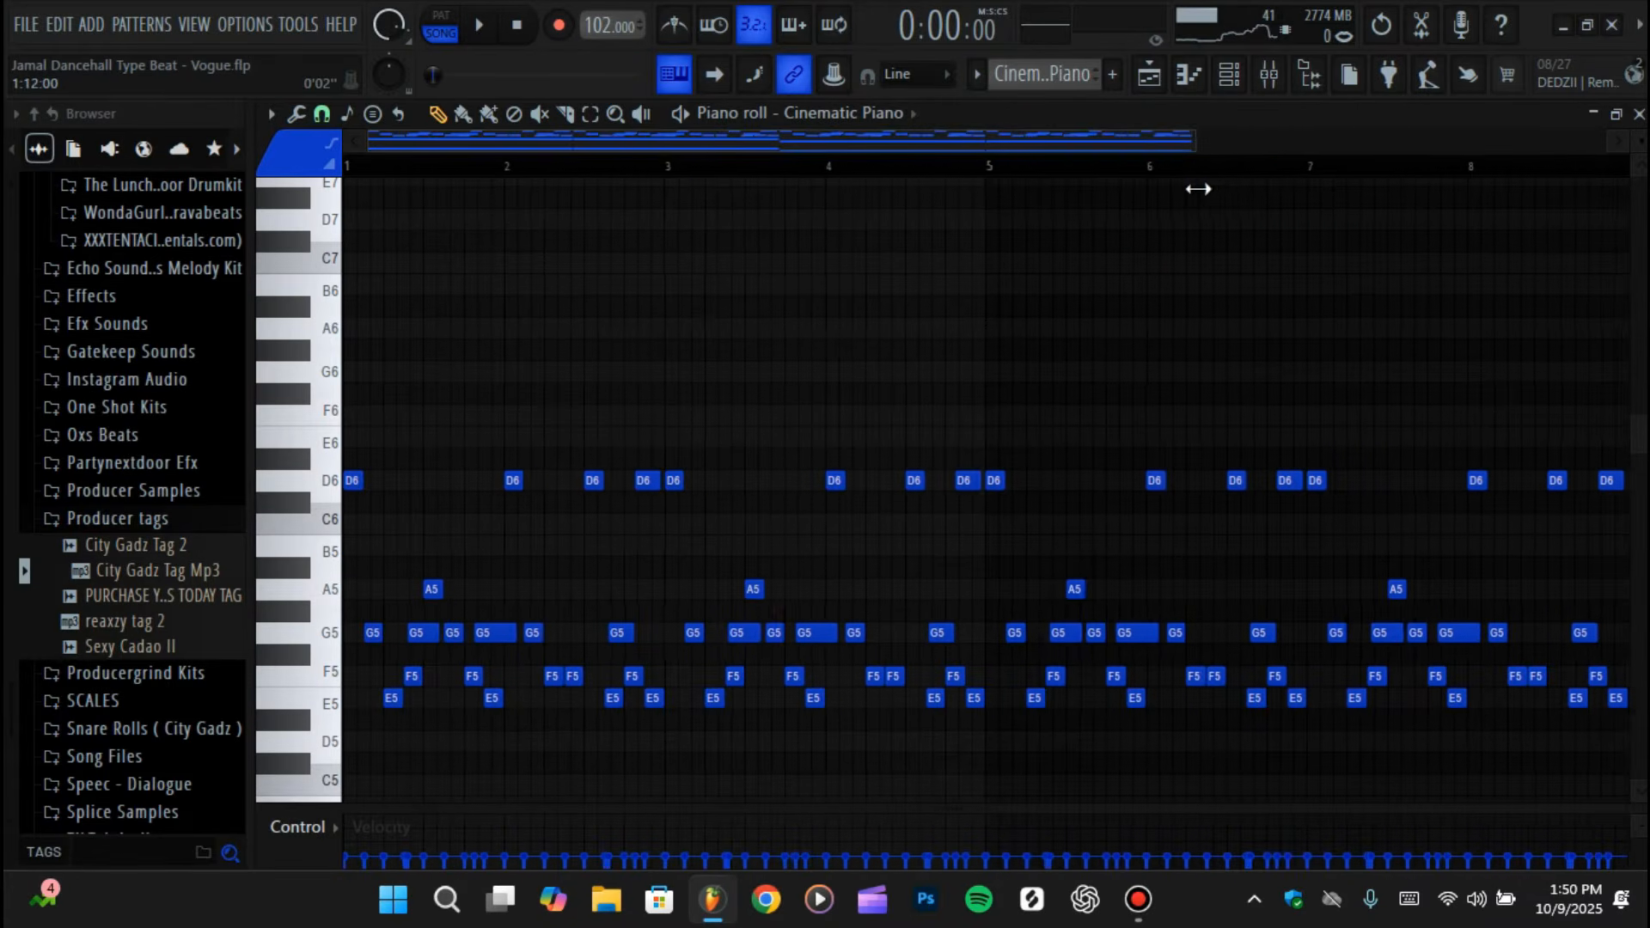
{"action": "scroll", "coordinate": [1238, 302], "scroll_direction": "down", "scroll_amount": 5}
{"action": "scroll", "coordinate": [1375, 359], "scroll_direction": "down", "scroll_amount": 5}
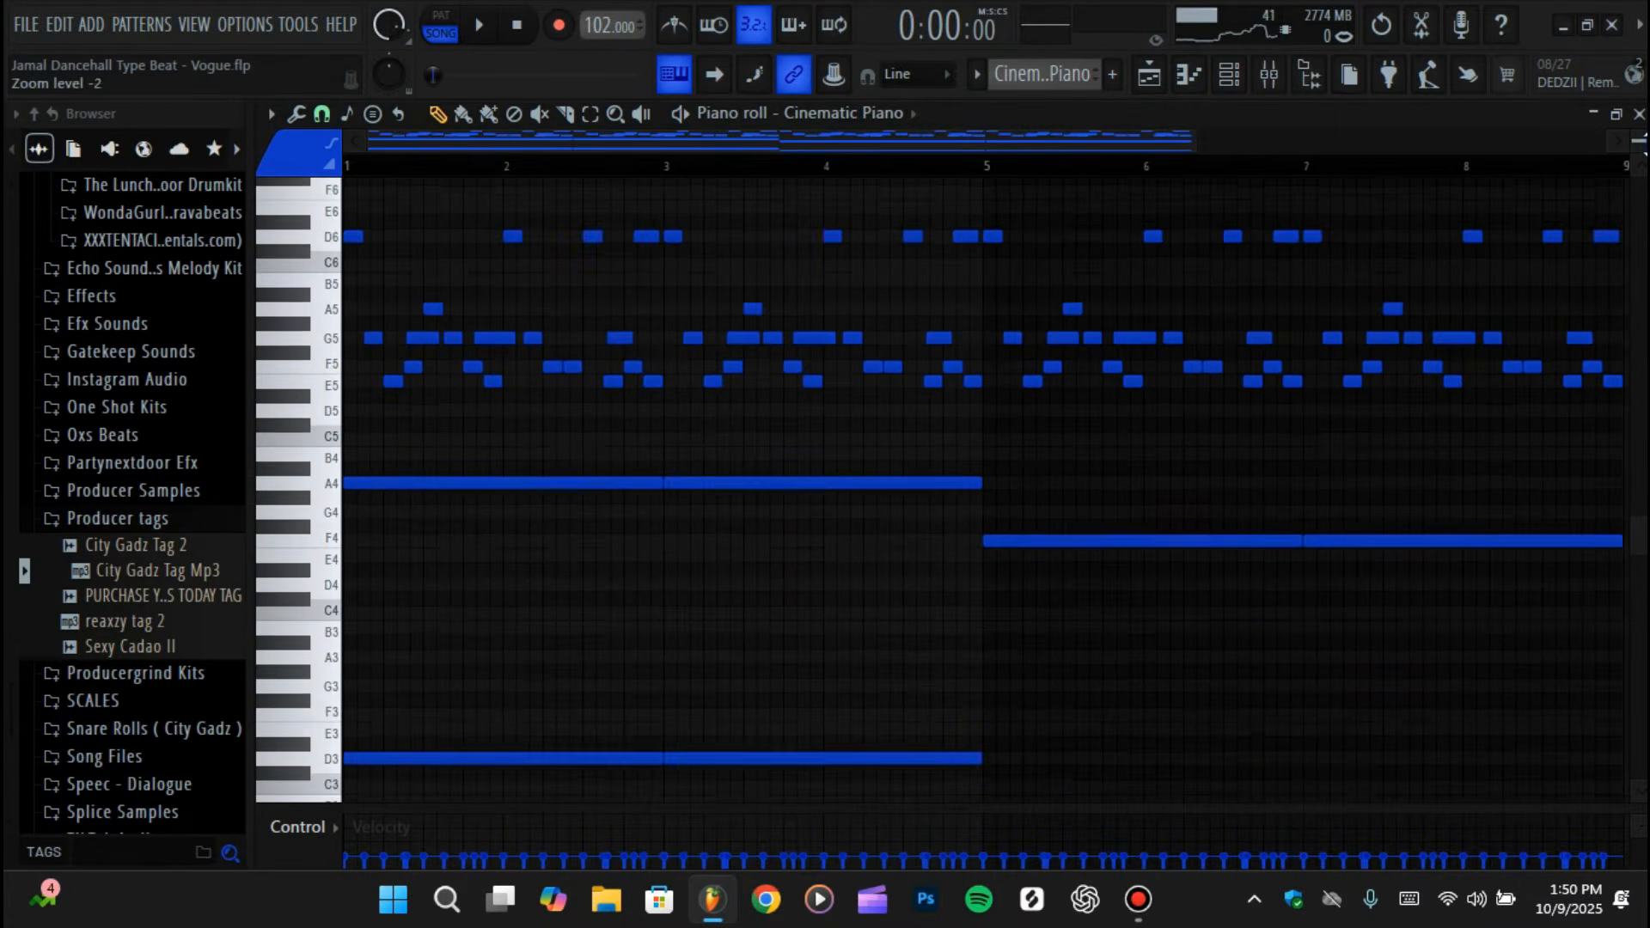
{"action": "scroll", "coordinate": [1375, 359], "scroll_direction": "down", "scroll_amount": 3}
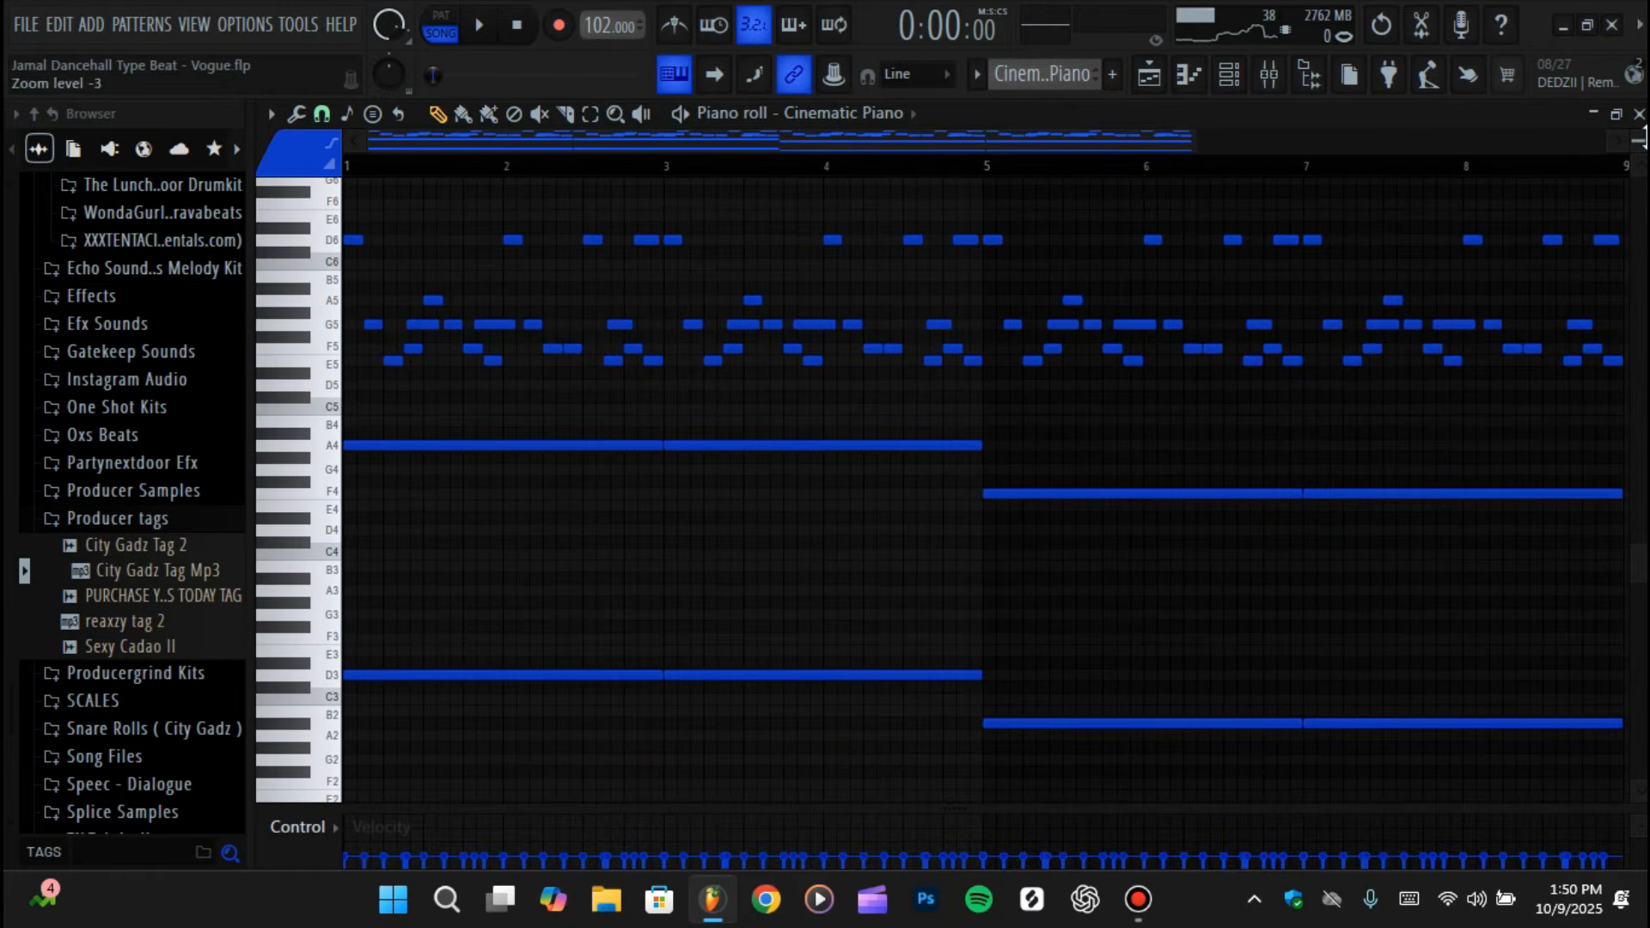
{"action": "scroll", "coordinate": [1017, 456], "scroll_direction": "up", "scroll_amount": 3}
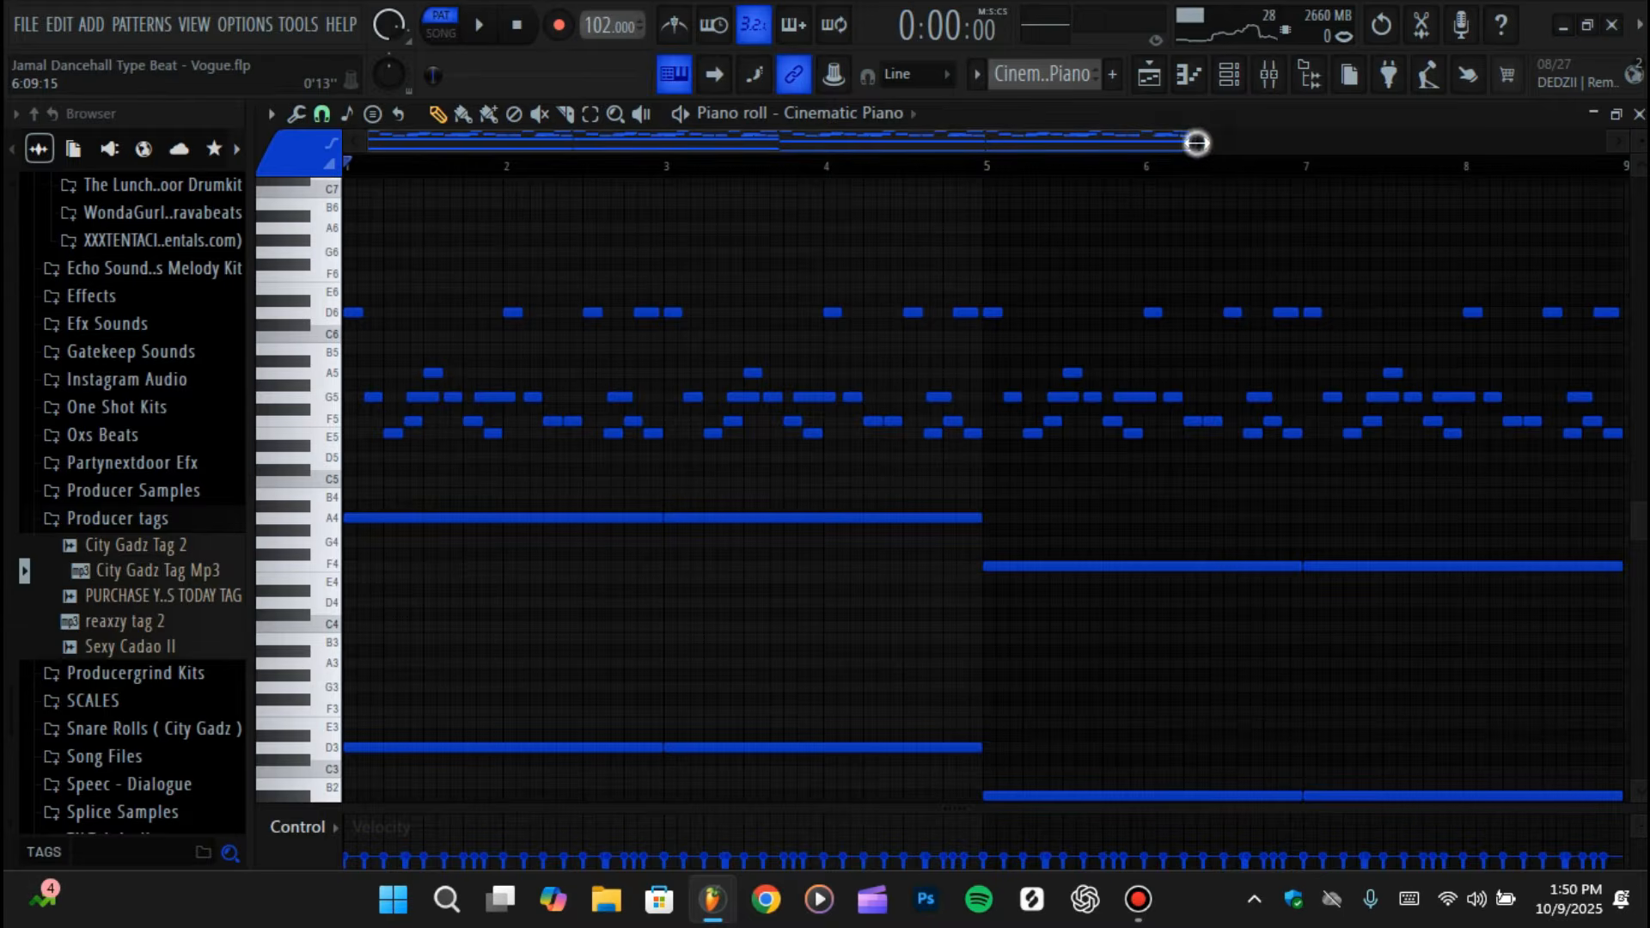
{"action": "left_click_drag", "start_coordinate": [1200, 143], "coordinate": [1203, 143]}
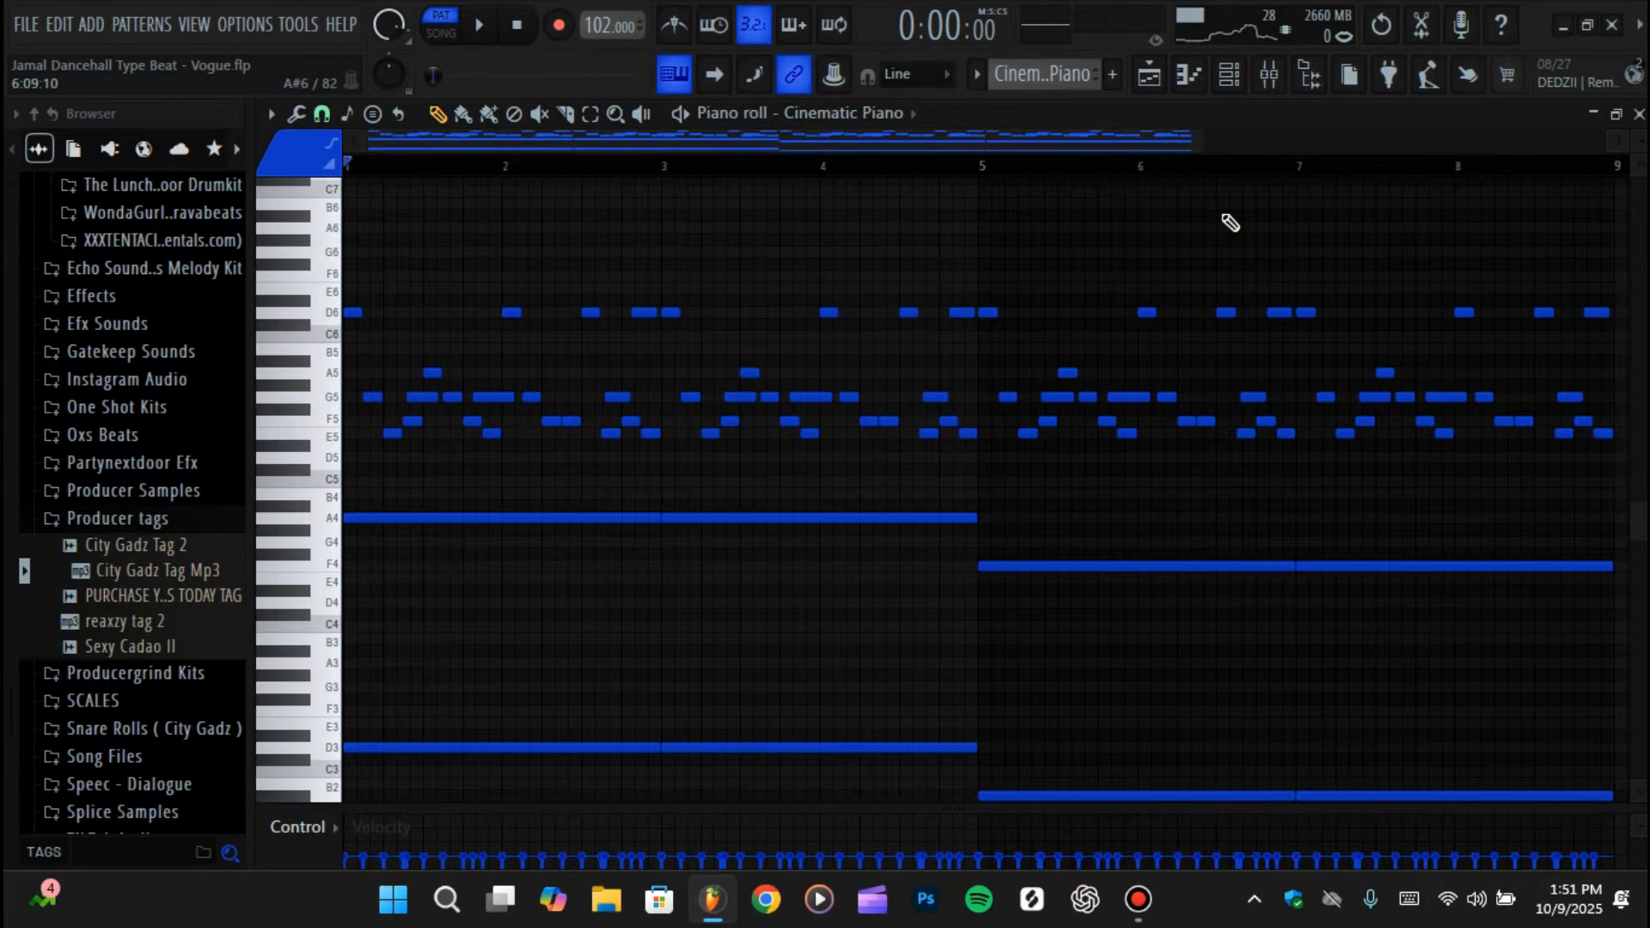
{"action": "key", "text": "space"}
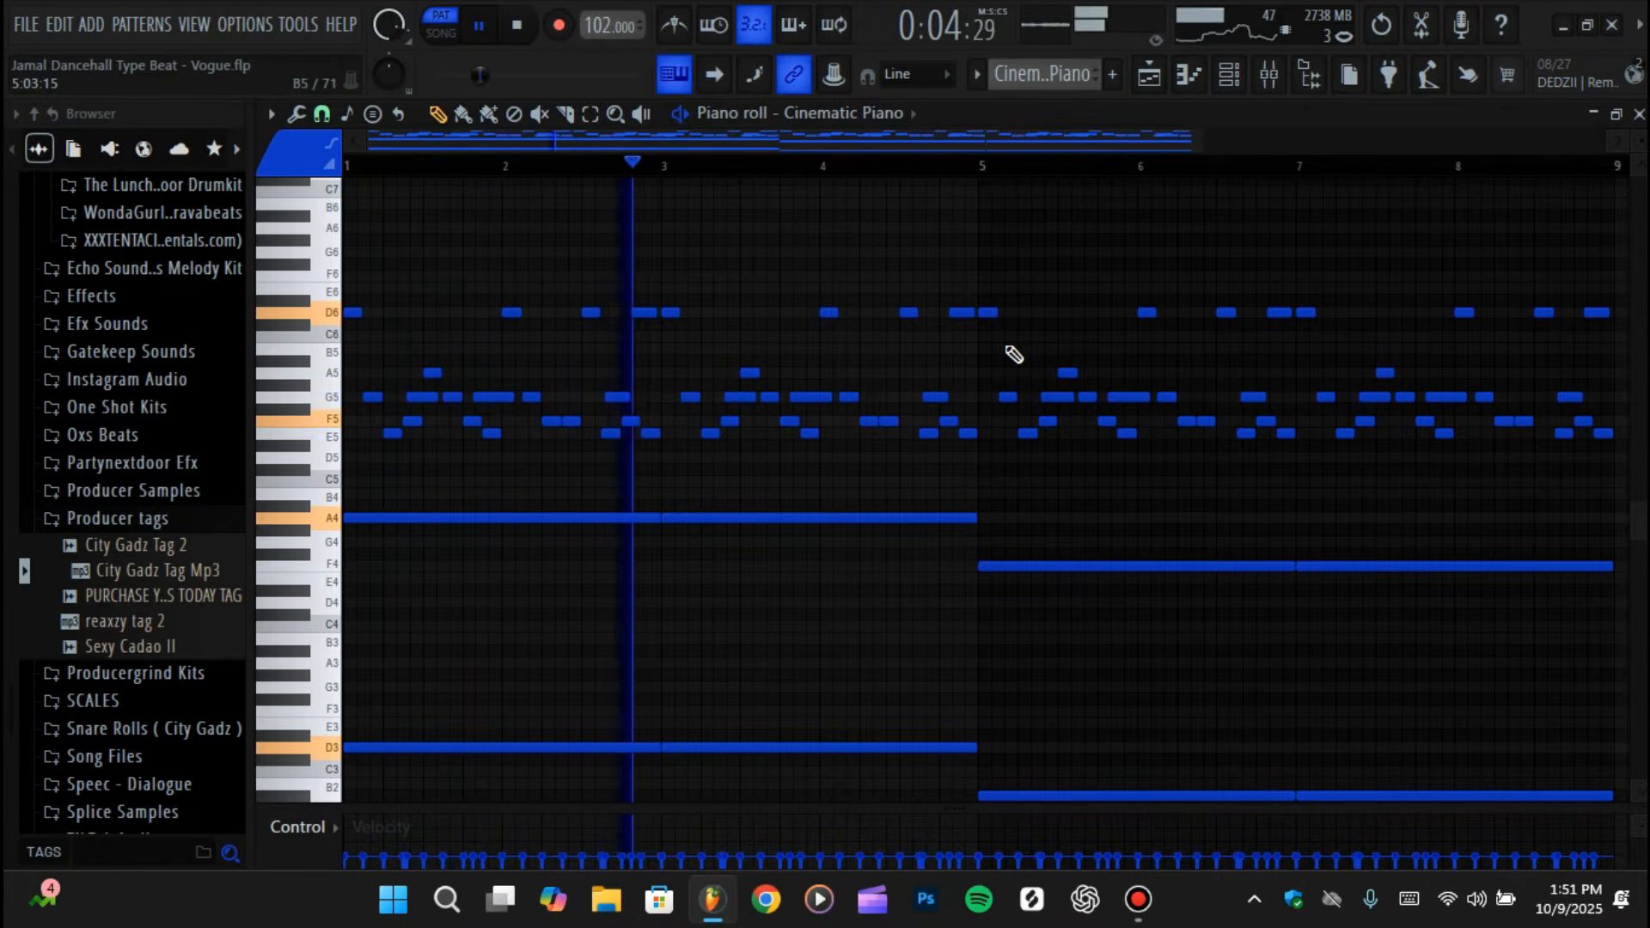
{"action": "left_click_drag", "start_coordinate": [1642, 152], "coordinate": [1643, 141]}
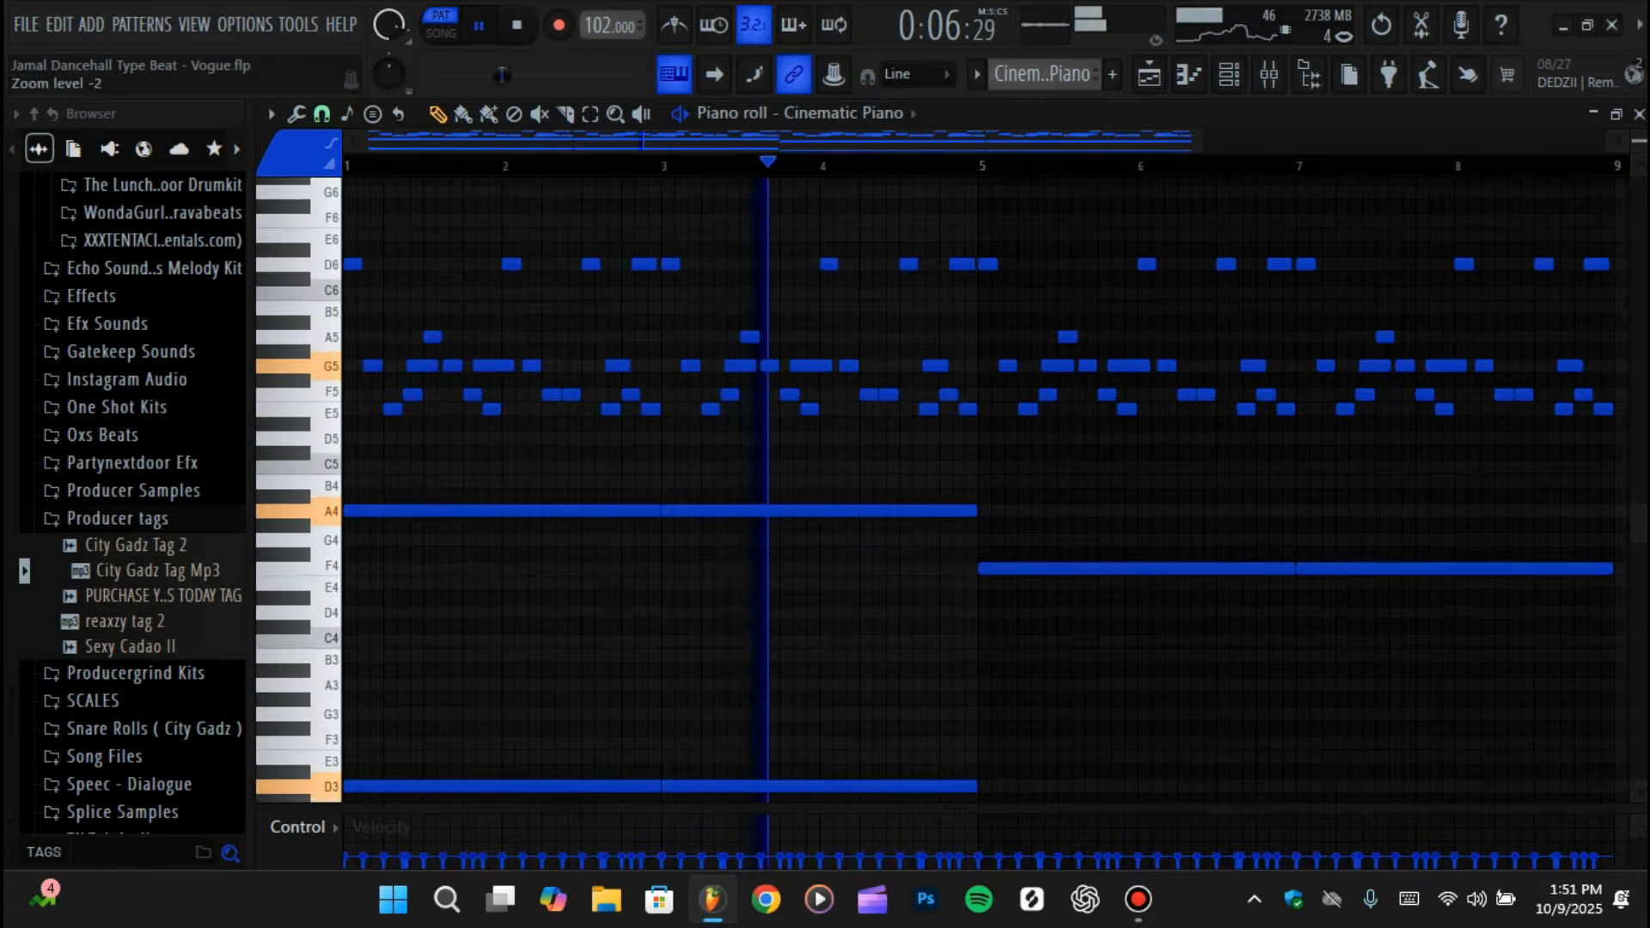
{"action": "left_click_drag", "start_coordinate": [1197, 142], "coordinate": [1292, 155]}
{"action": "scroll", "coordinate": [1362, 316], "scroll_direction": "down", "scroll_amount": 2}
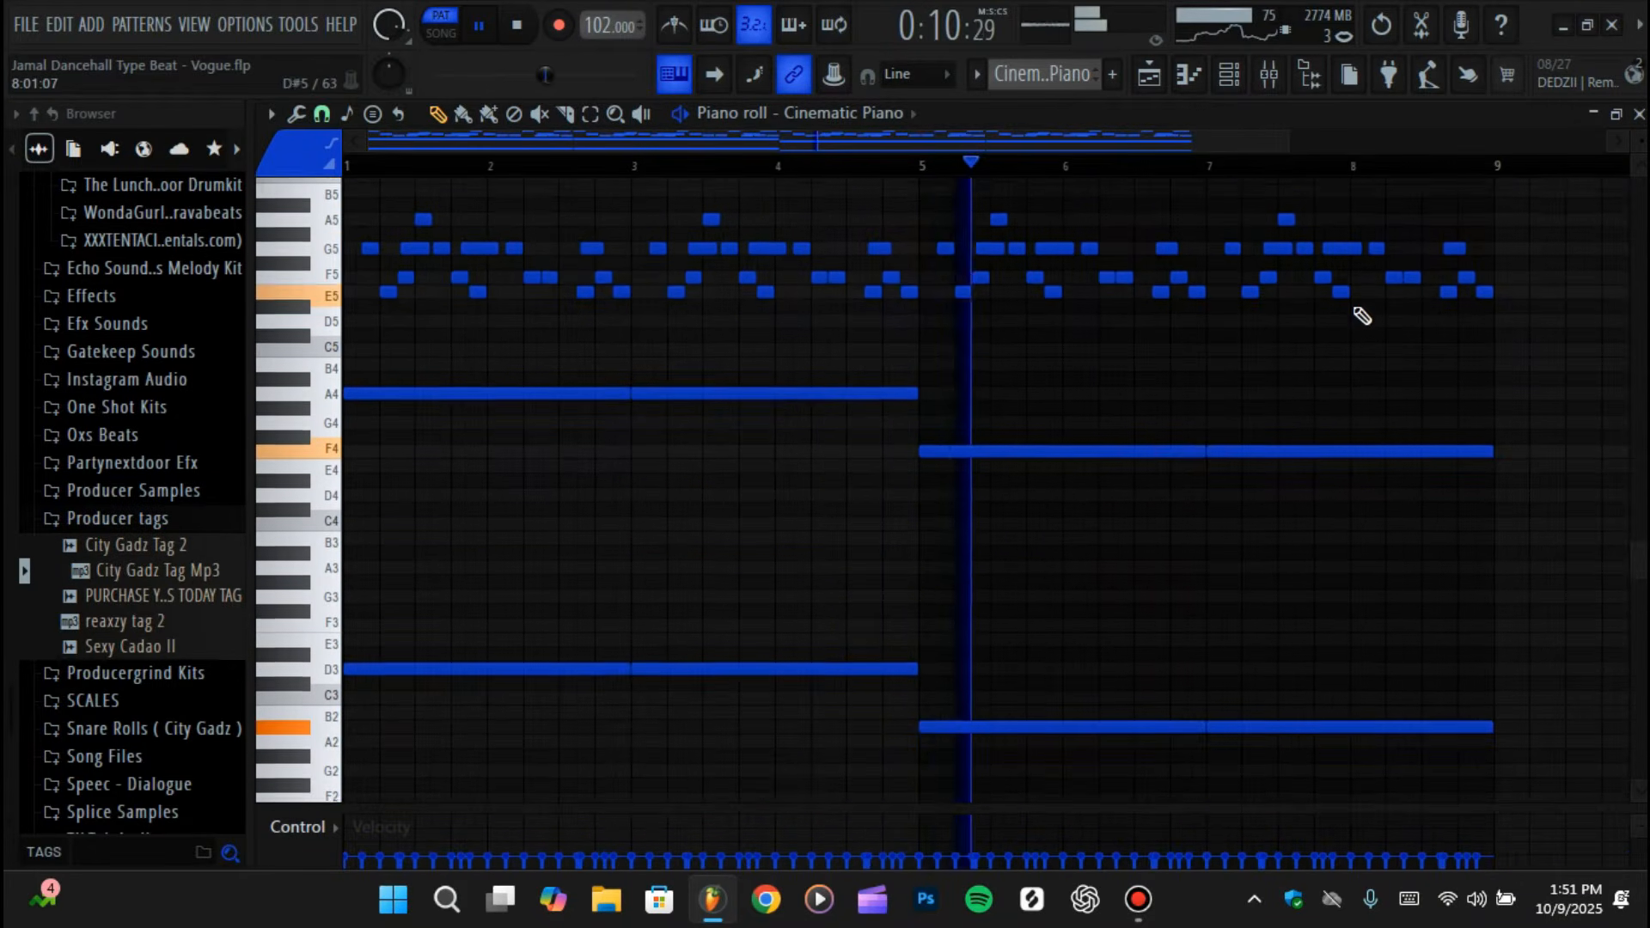
{"action": "scroll", "coordinate": [1363, 316], "scroll_direction": "up", "scroll_amount": 4}
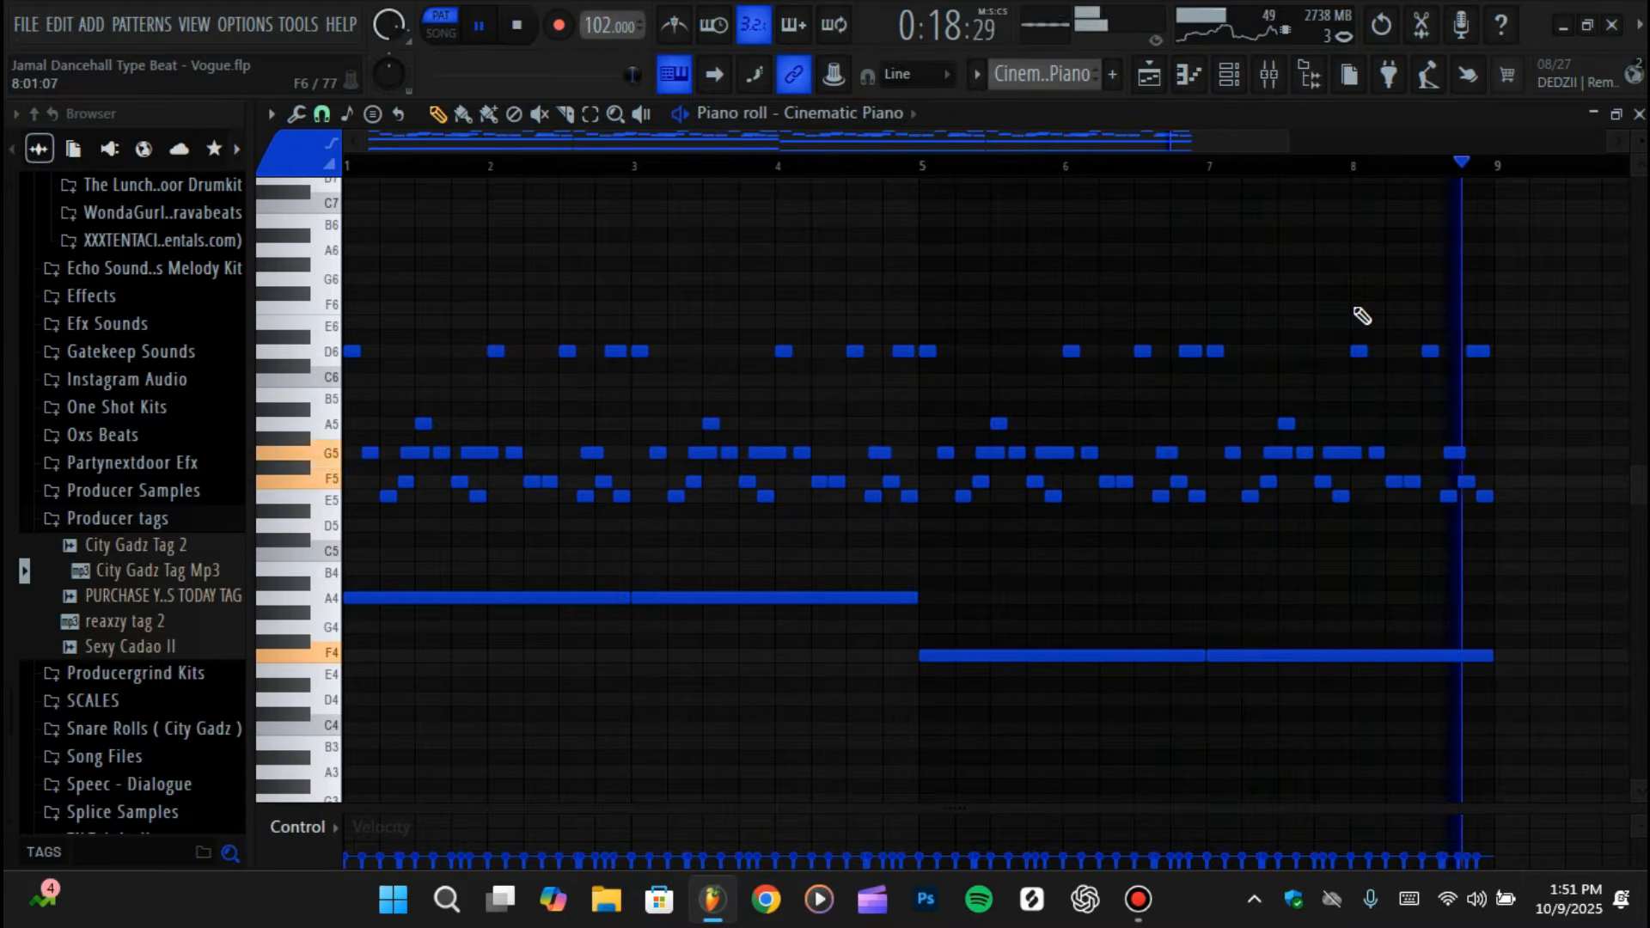
{"action": "key", "text": "space"}
- Examine the piano melody in bars 1 to 4, checking the pattern's midpoint and the sustained notes underneath
{"action": "left_click_drag", "start_coordinate": [1291, 151], "coordinate": [781, 195]}
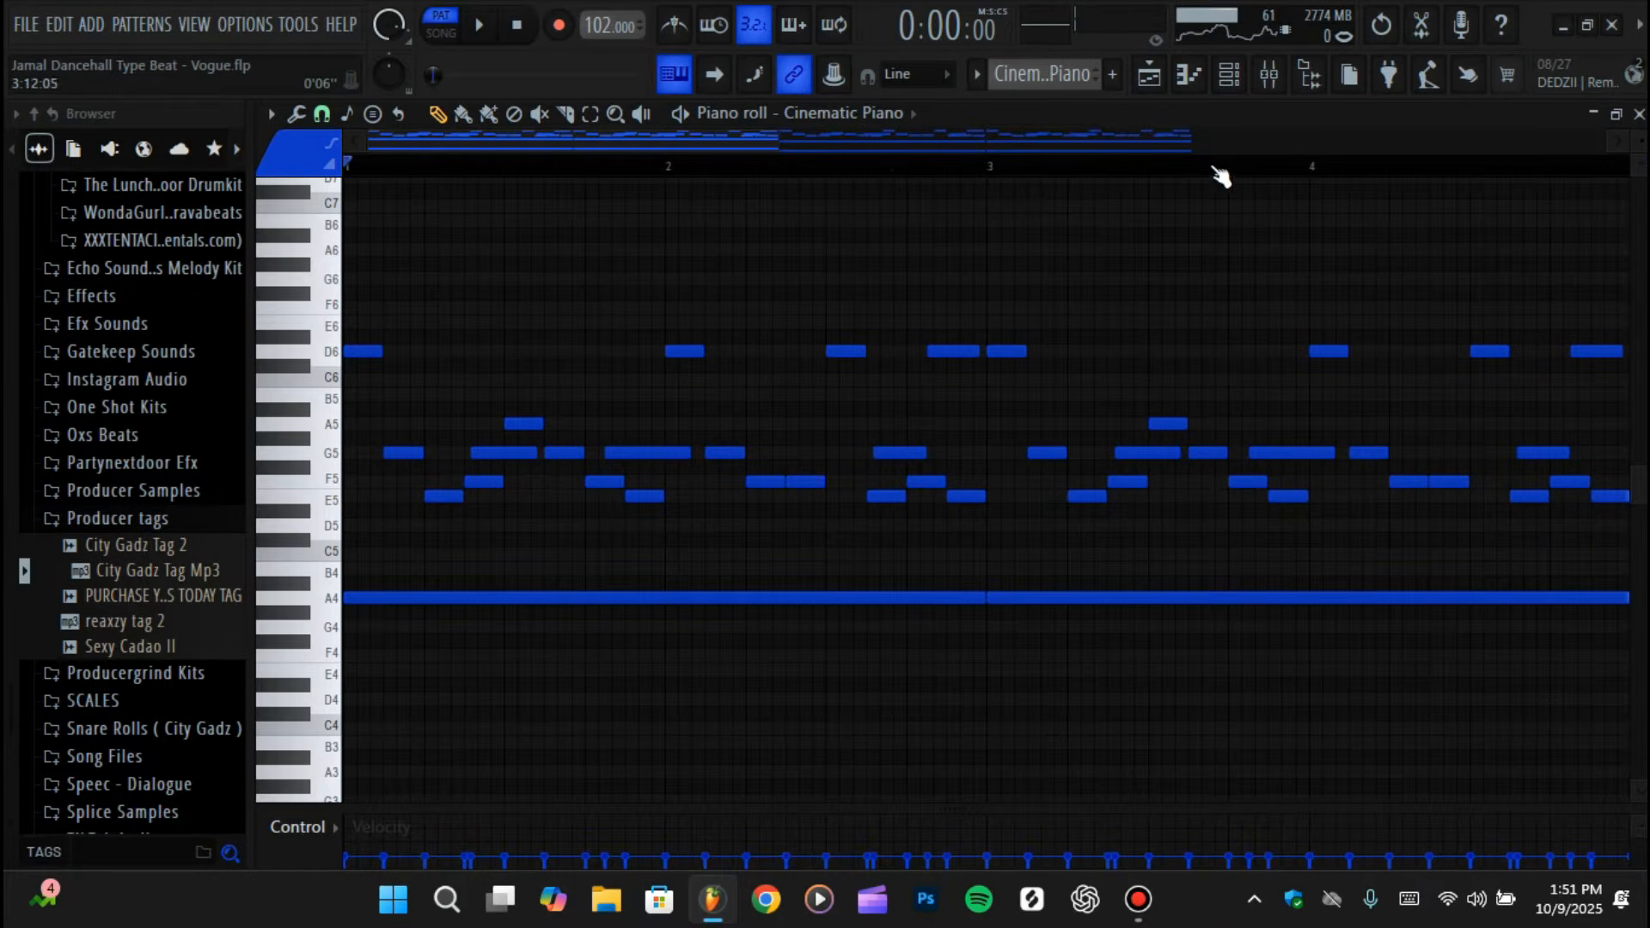
{"action": "left_click", "coordinate": [1174, 147]}
{"action": "left_click_drag", "start_coordinate": [997, 156], "coordinate": [875, 162]}
{"action": "left_click_drag", "start_coordinate": [734, 136], "coordinate": [707, 120]}
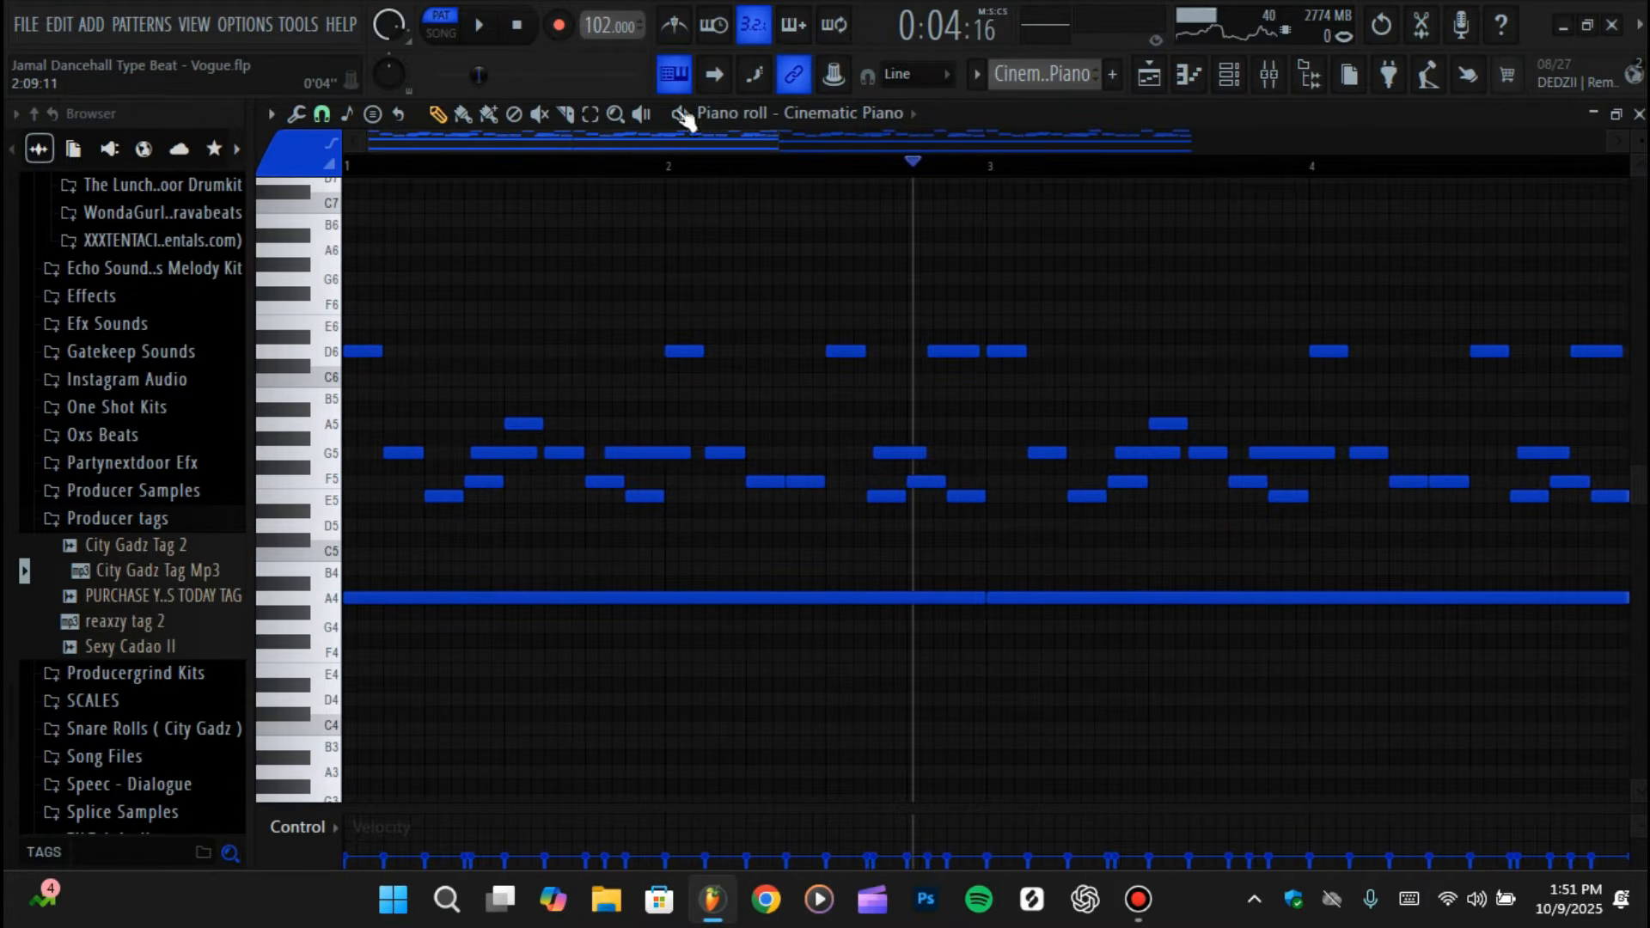
{"action": "left_click", "coordinate": [523, 26]}
{"action": "left_click_drag", "start_coordinate": [782, 150], "coordinate": [782, 152]}
{"action": "scroll", "coordinate": [1054, 379], "scroll_direction": "down", "scroll_amount": 6}
{"action": "scroll", "coordinate": [1053, 379], "scroll_direction": "up", "scroll_amount": 5}
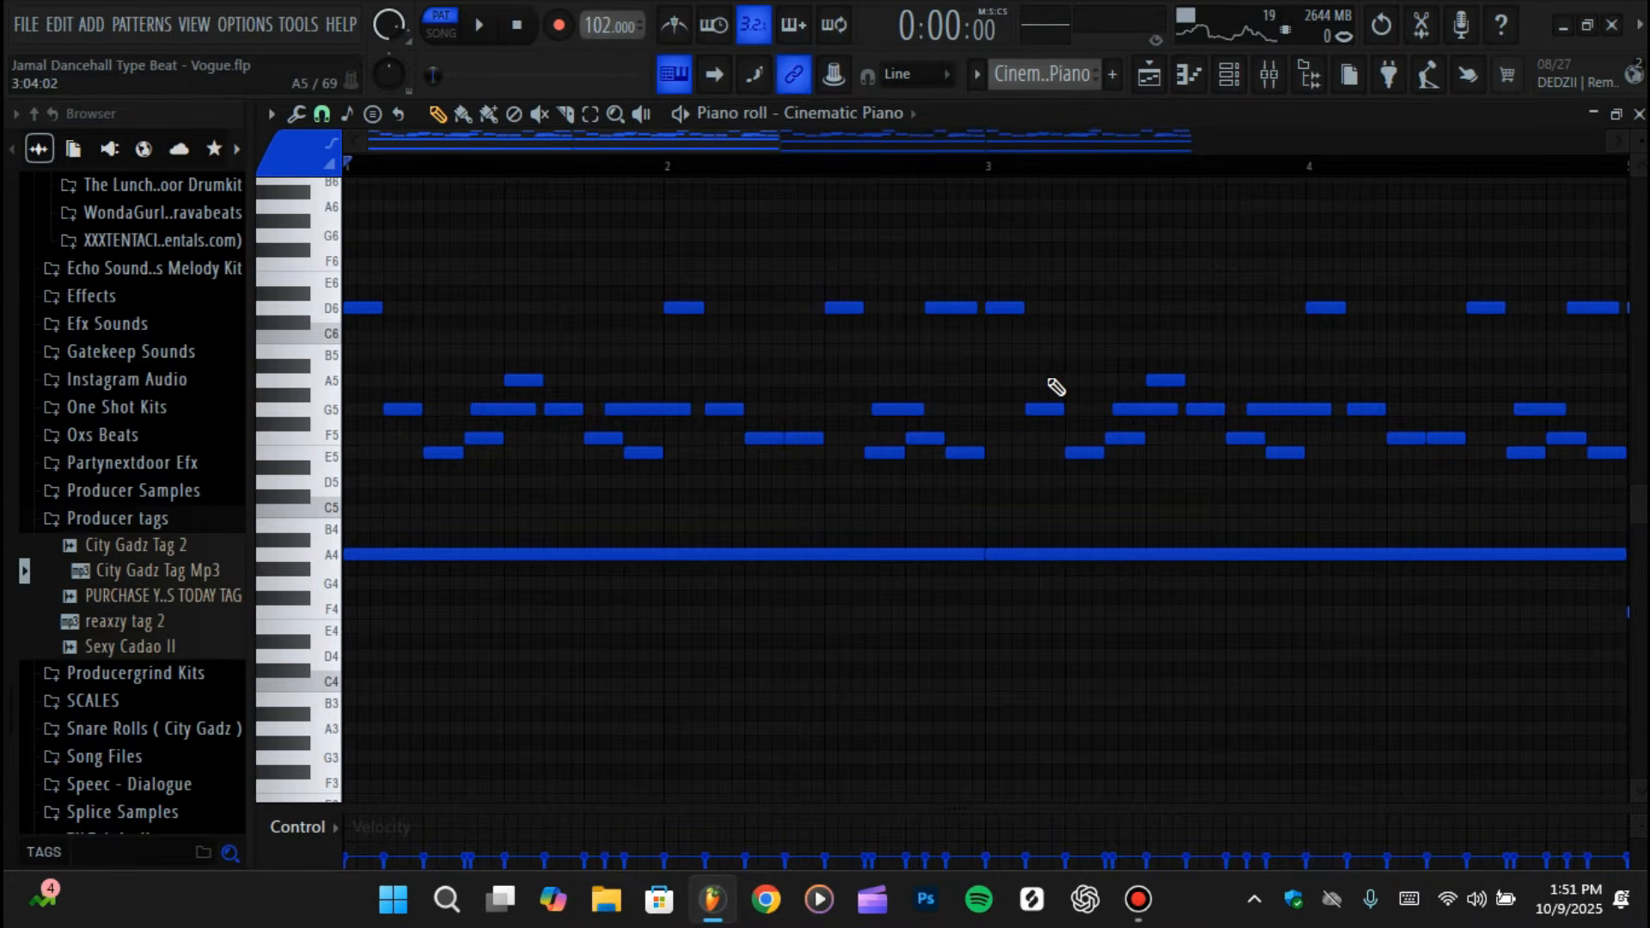
- Highlight the melody notes above A4 in bars 1 to 4, and clear the selection
{"action": "left_click_drag", "start_coordinate": [771, 141], "coordinate": [977, 147]}
{"action": "left_click_drag", "start_coordinate": [1208, 247], "coordinate": [357, 472]}
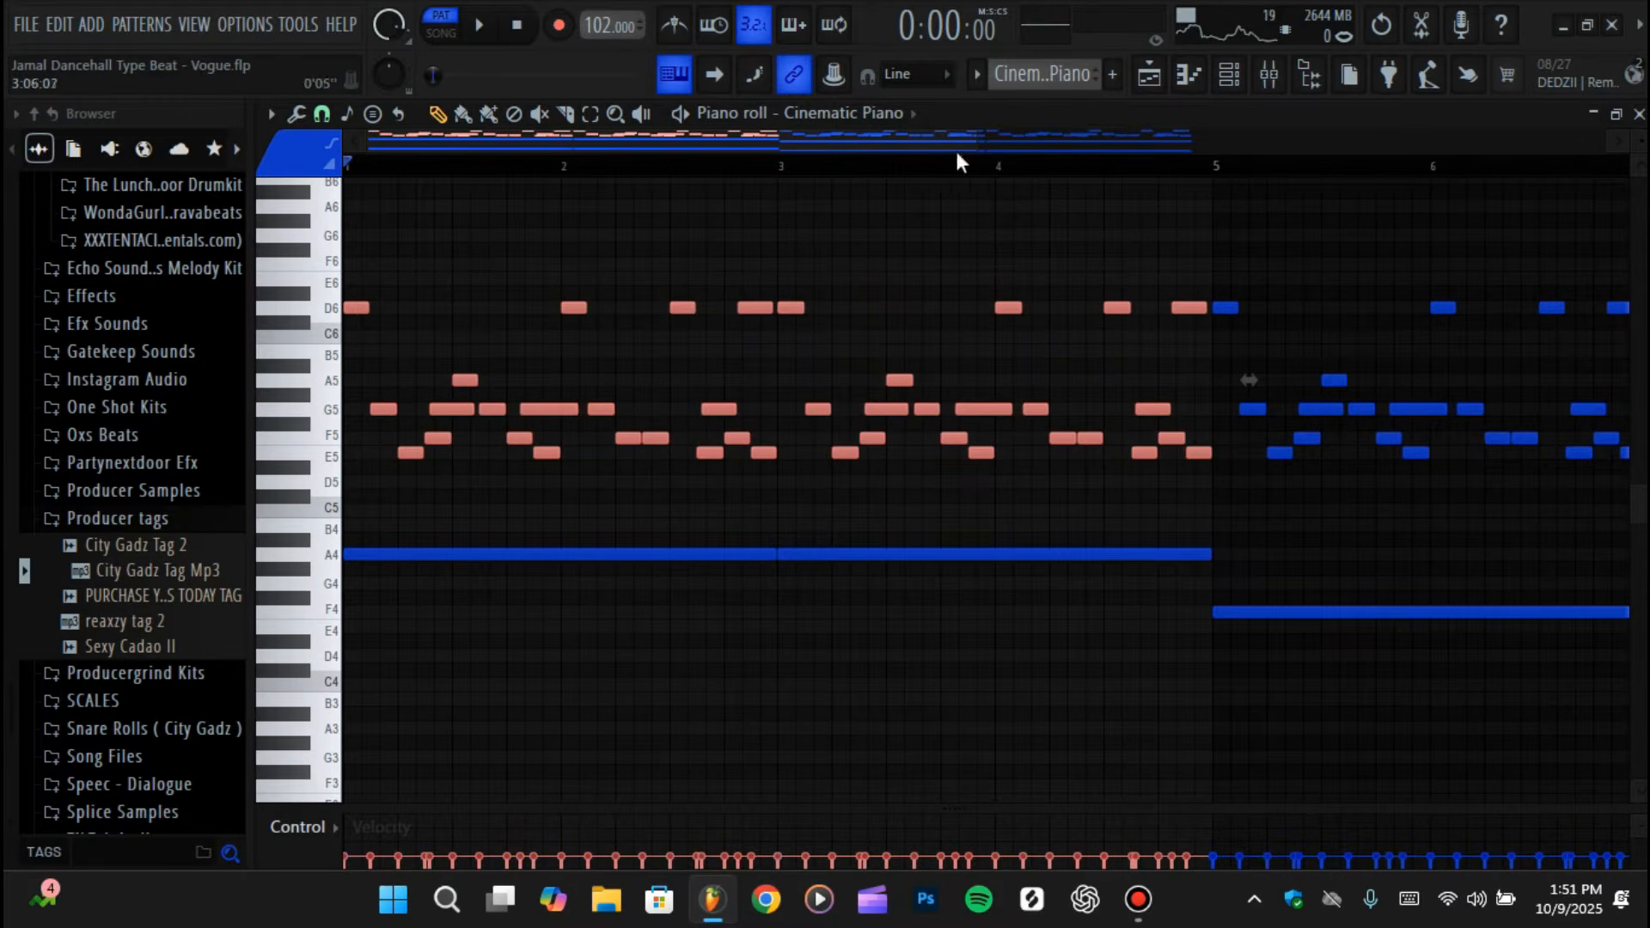
{"action": "left_click", "coordinate": [1188, 143]}
{"action": "left_click", "coordinate": [1023, 368]}
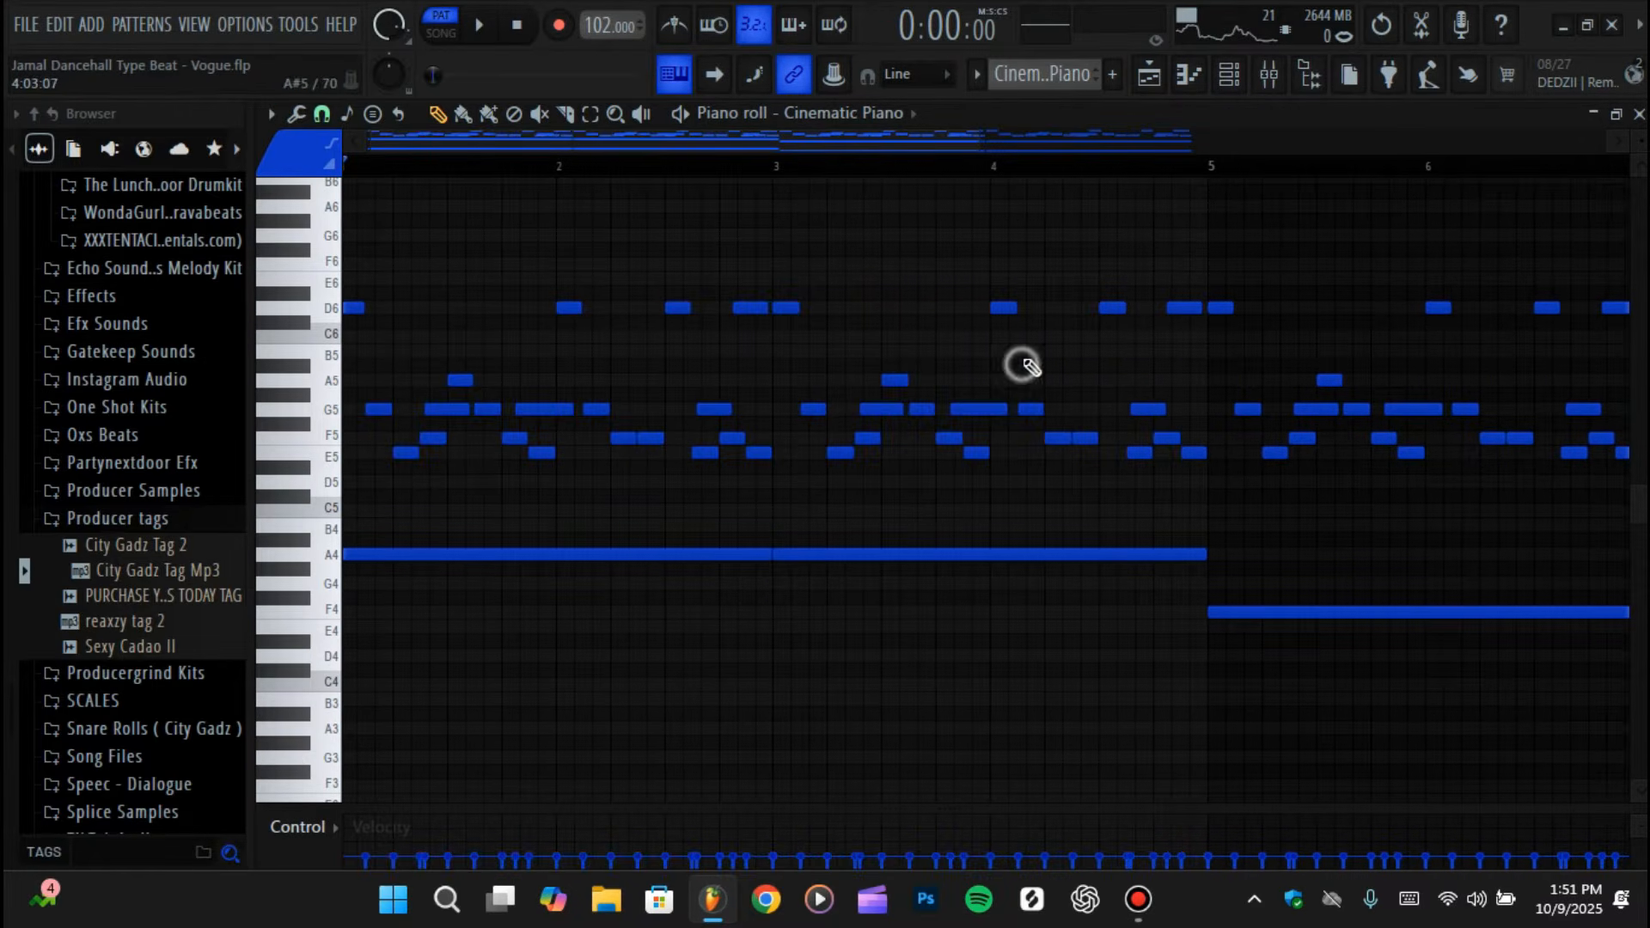
- Highlight the overlapping F5 and G5 notes in the middle of bar 1, and clear the selection
{"action": "left_click_drag", "start_coordinate": [974, 146], "coordinate": [567, 197]}
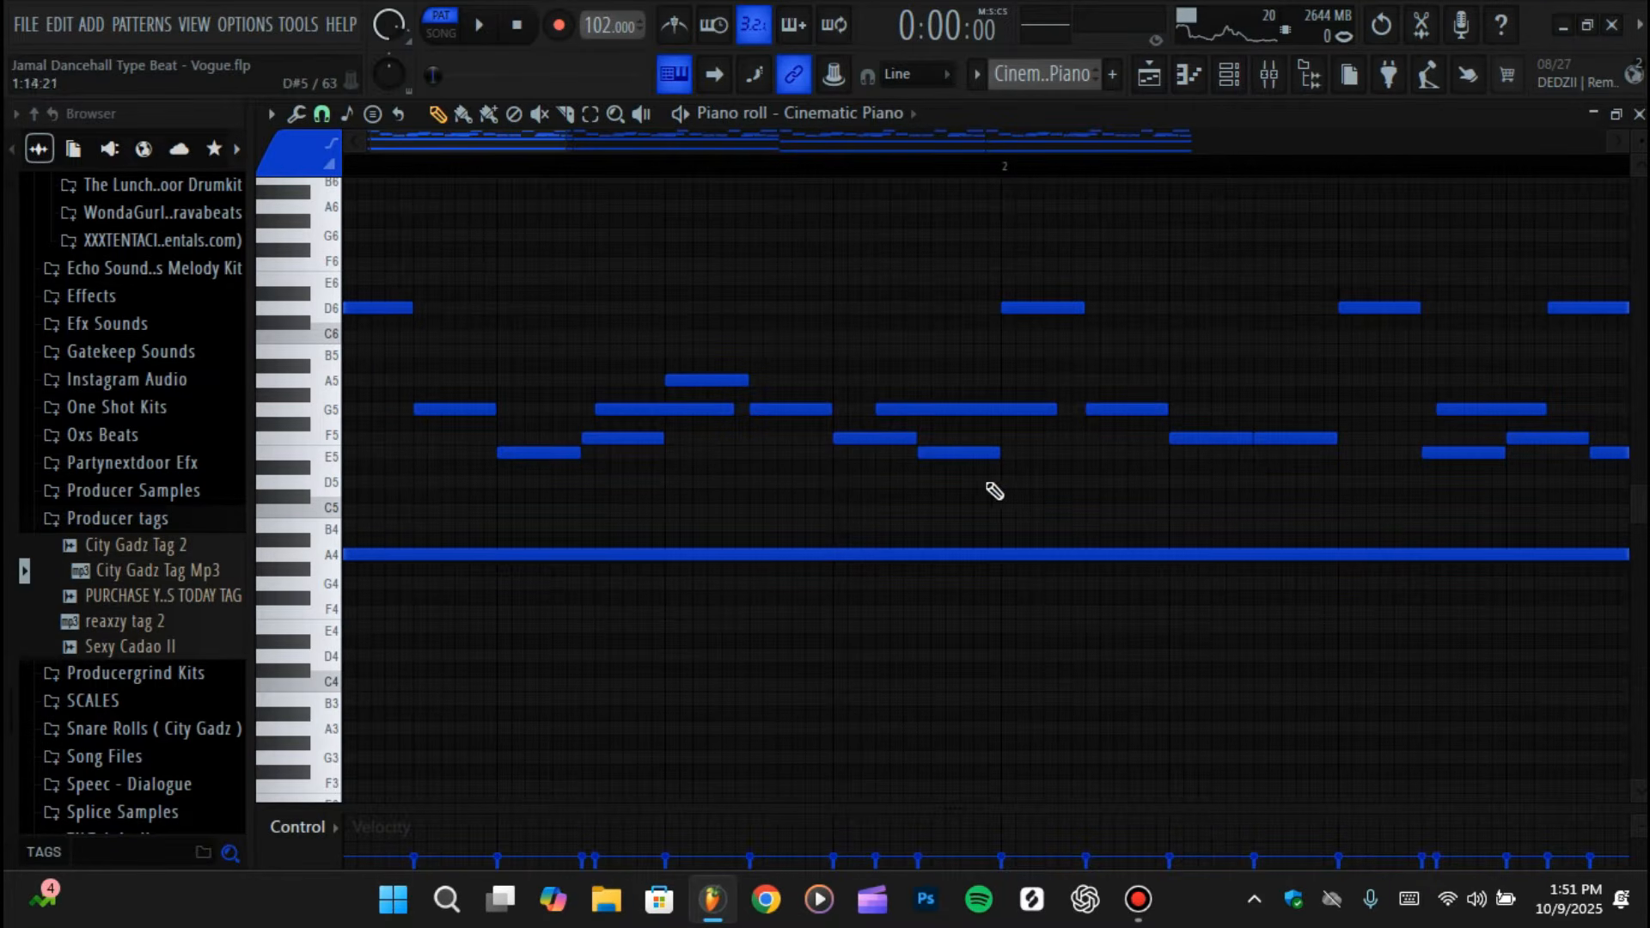
{"action": "left_click_drag", "start_coordinate": [567, 145], "coordinate": [497, 229]}
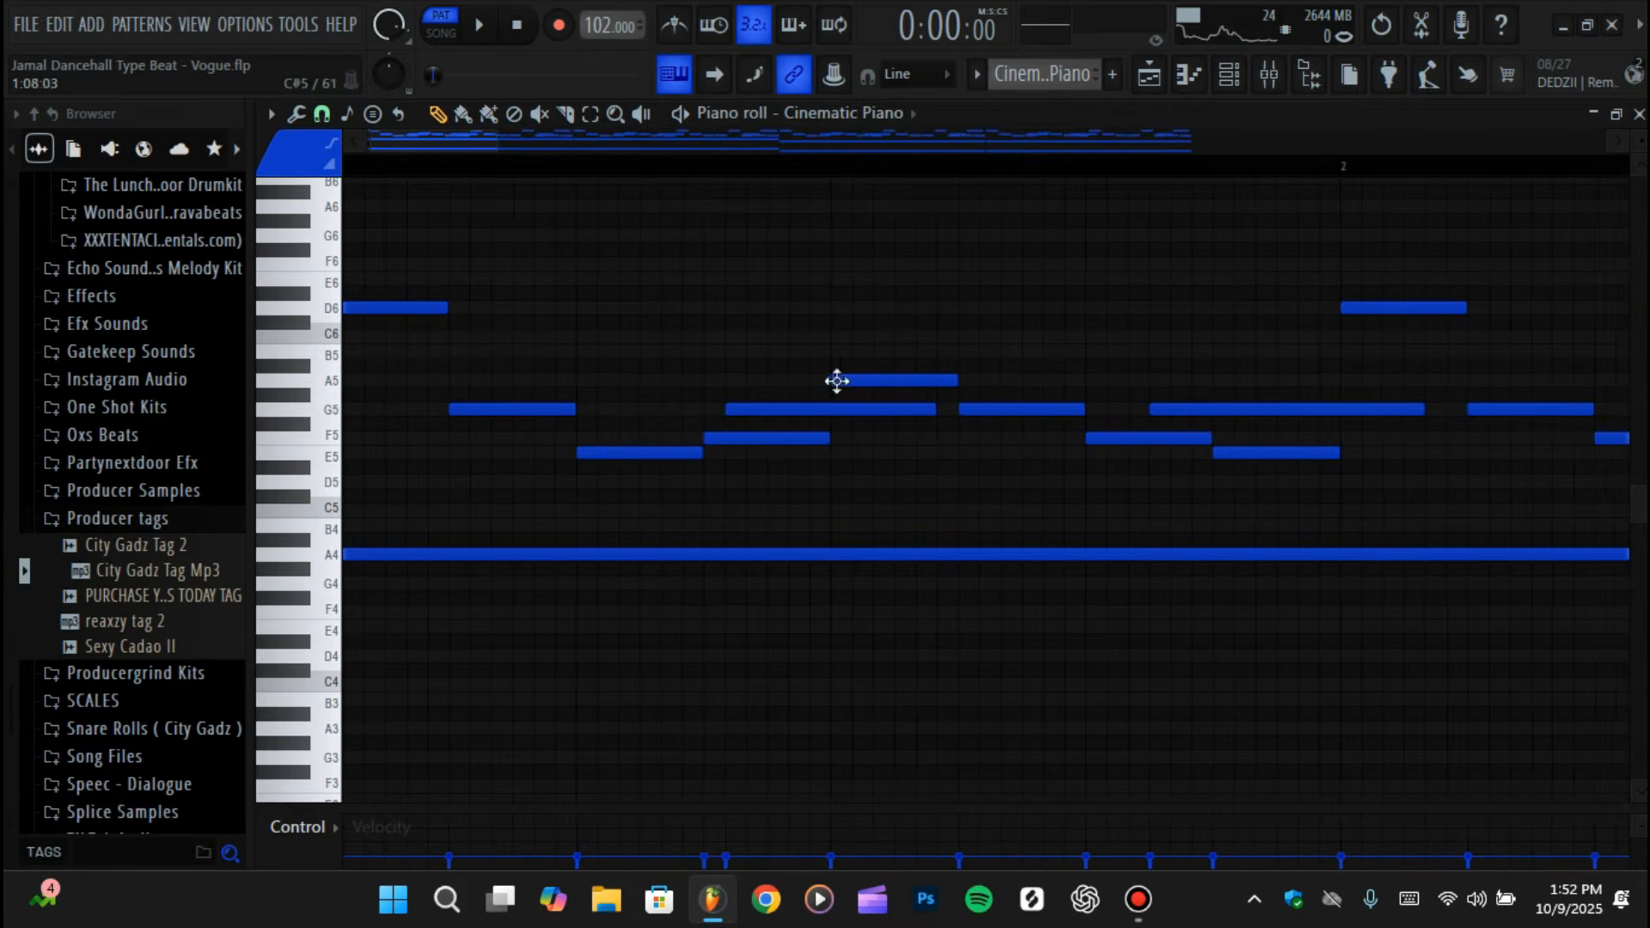
{"action": "left_click_drag", "start_coordinate": [740, 381], "coordinate": [737, 485]}
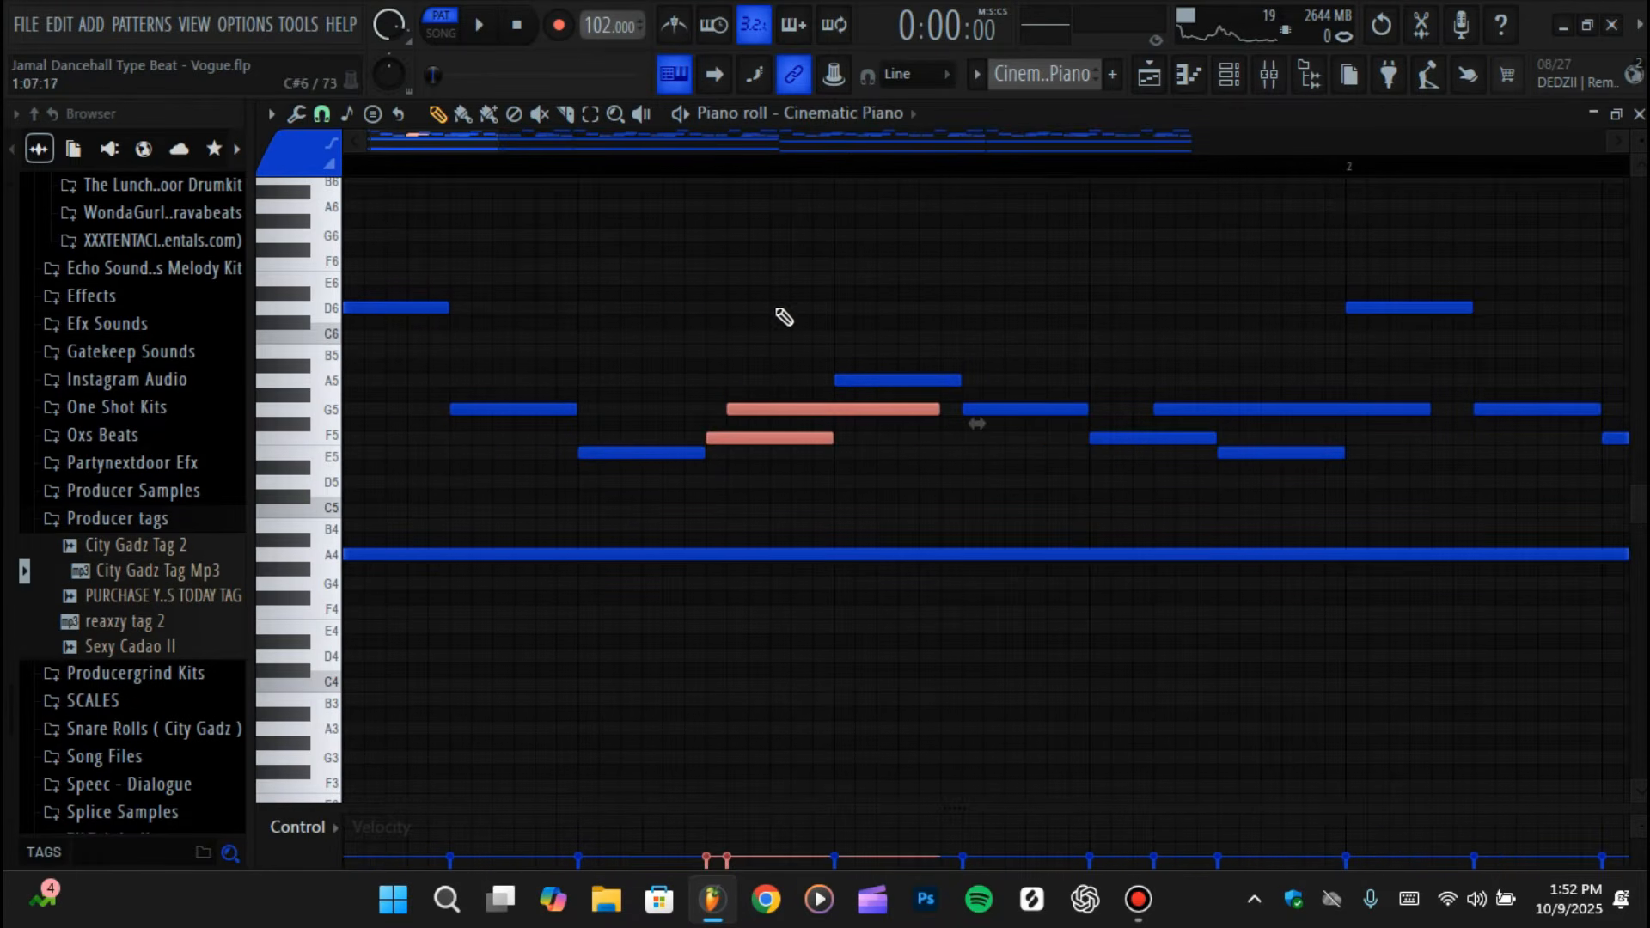
{"action": "left_click", "coordinate": [837, 304]}
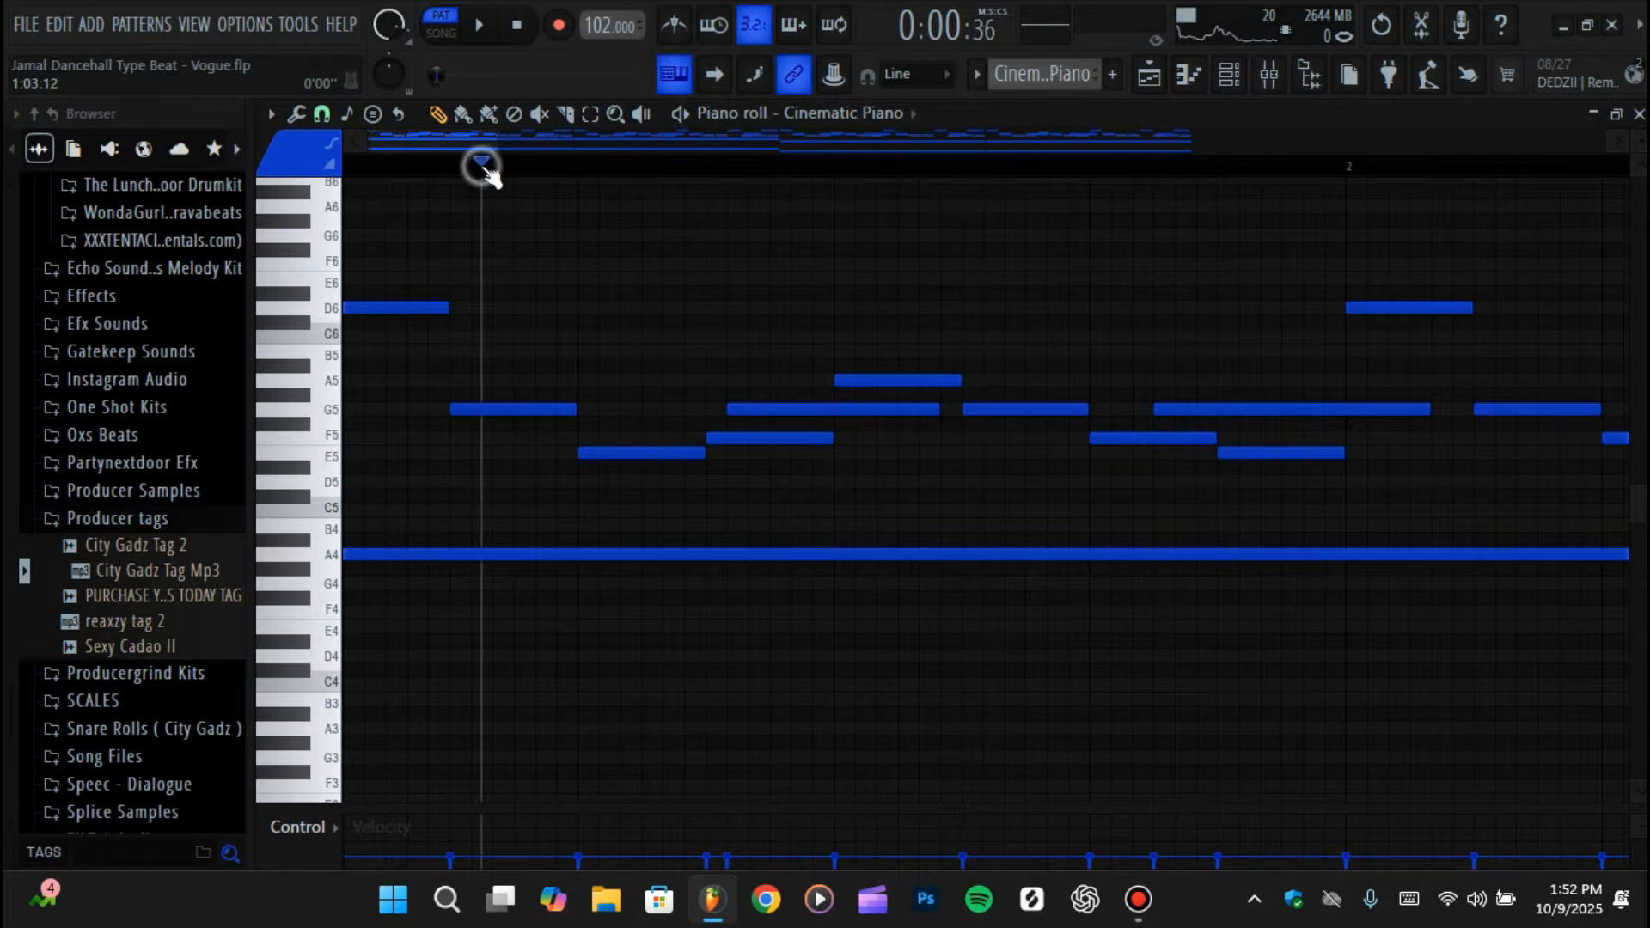
- Play the bar 1 melody from just after its first note, and stop playback
{"action": "key", "text": "space"}
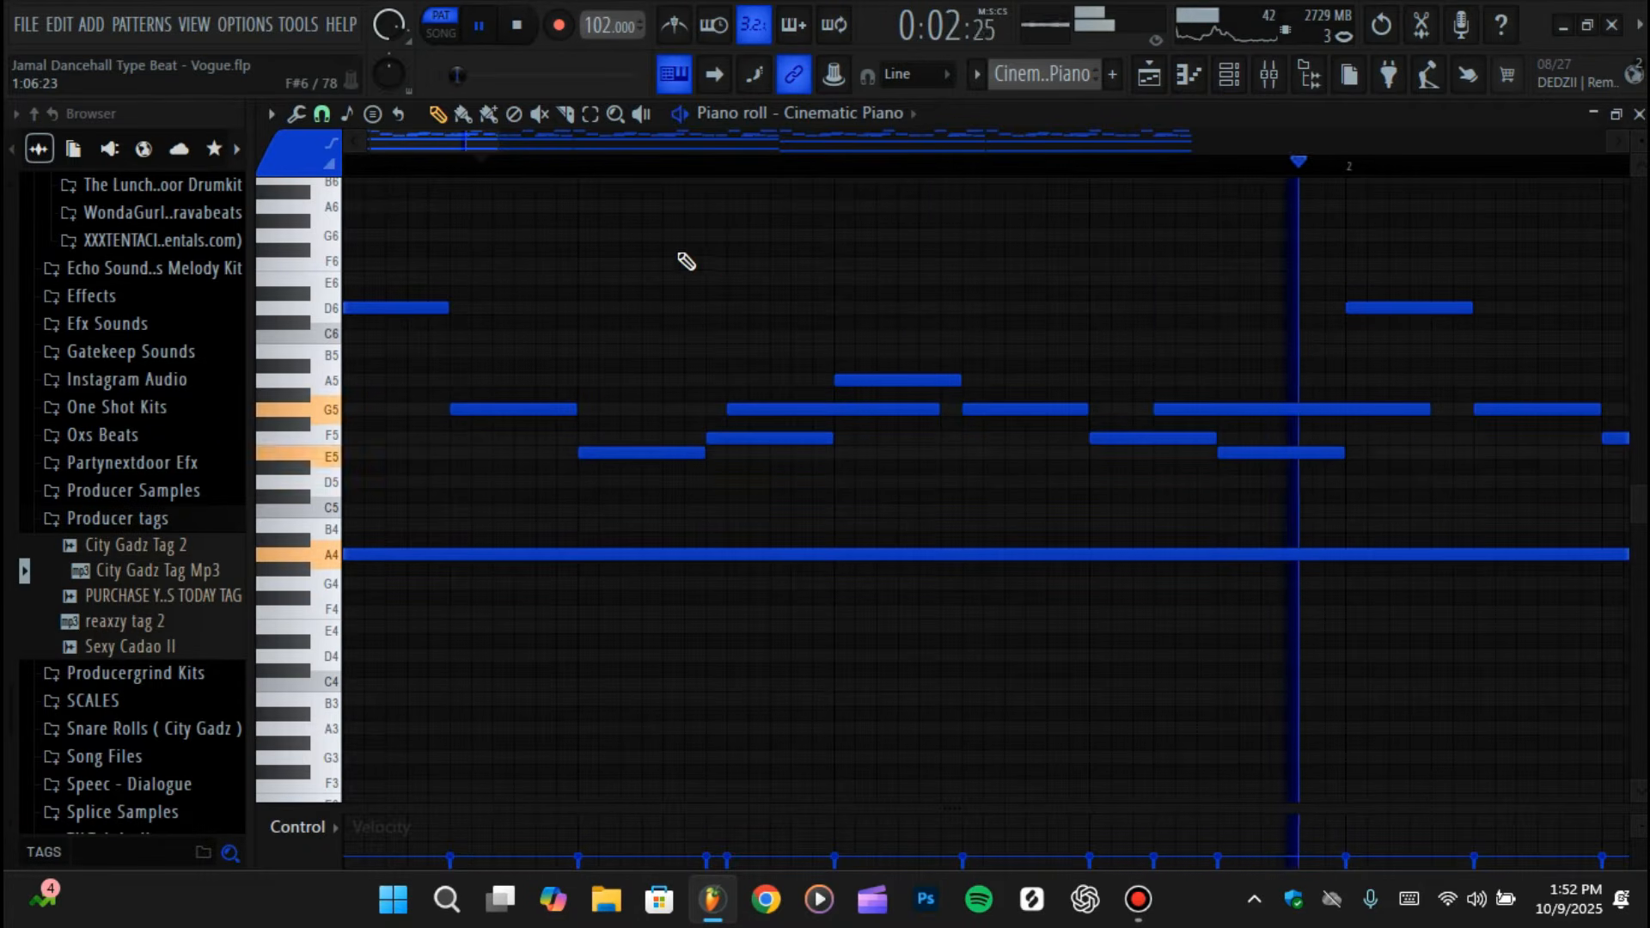
{"action": "key", "text": "space"}
{"action": "left_click", "coordinate": [508, 41]}
- Try the piano roll's grid snap at 1/3 beat, 1/4 beat and 1/6 beat, and return it to 1/6 step
{"action": "left_click_drag", "start_coordinate": [498, 145], "coordinate": [644, 332]}
{"action": "left_click", "coordinate": [321, 114]}
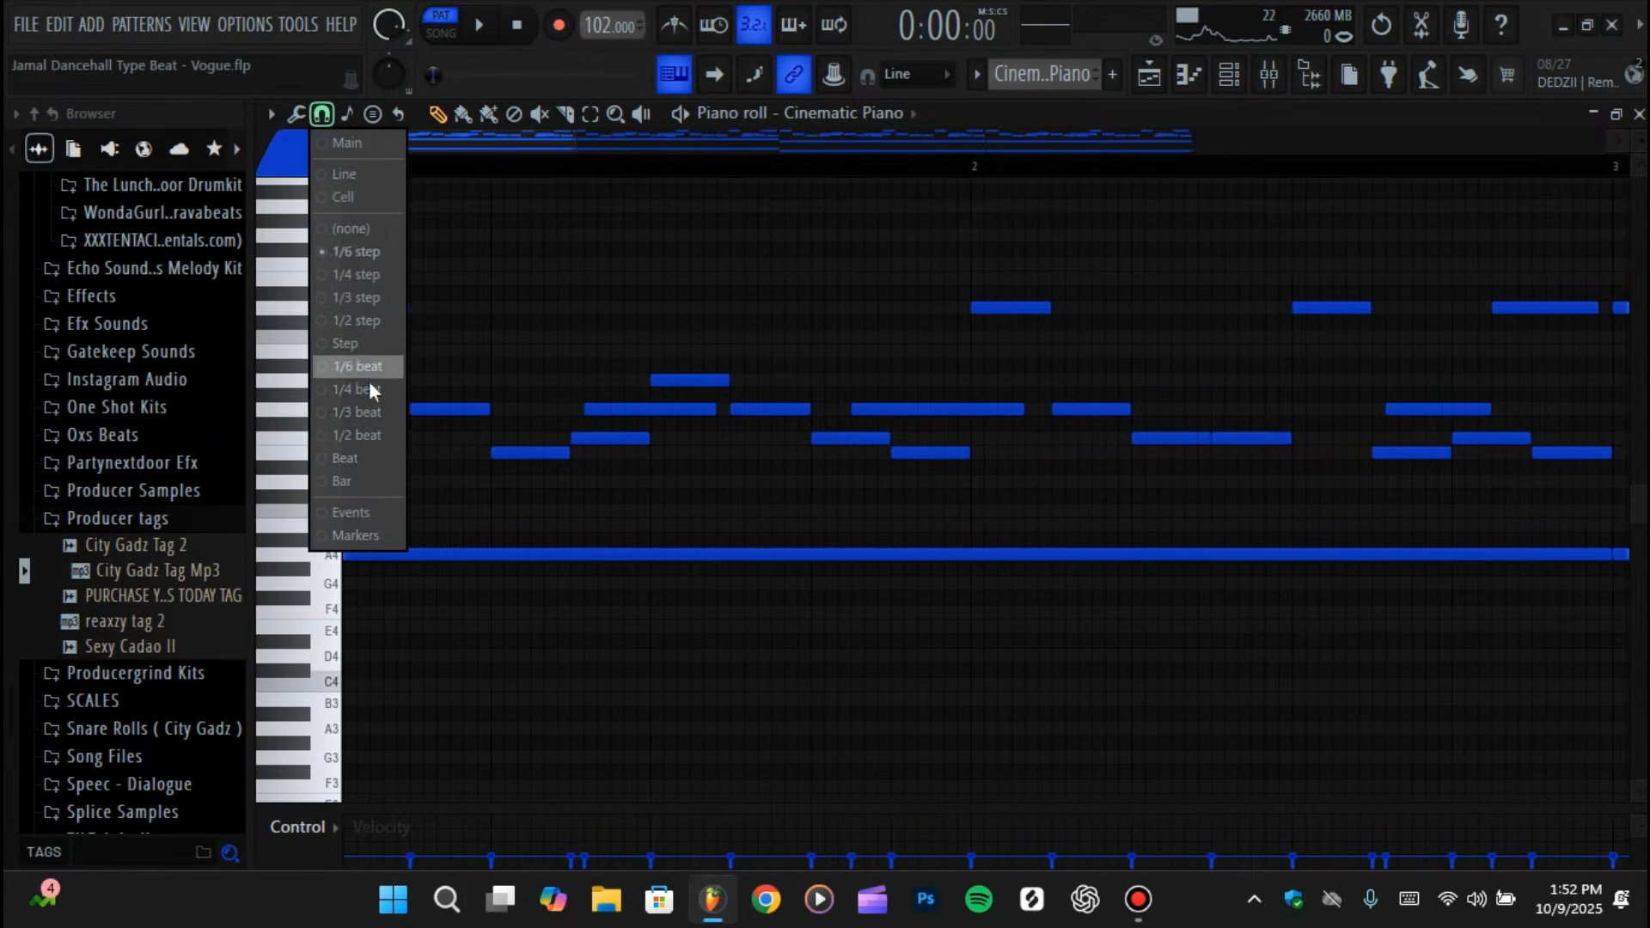
{"action": "left_click", "coordinate": [368, 412]}
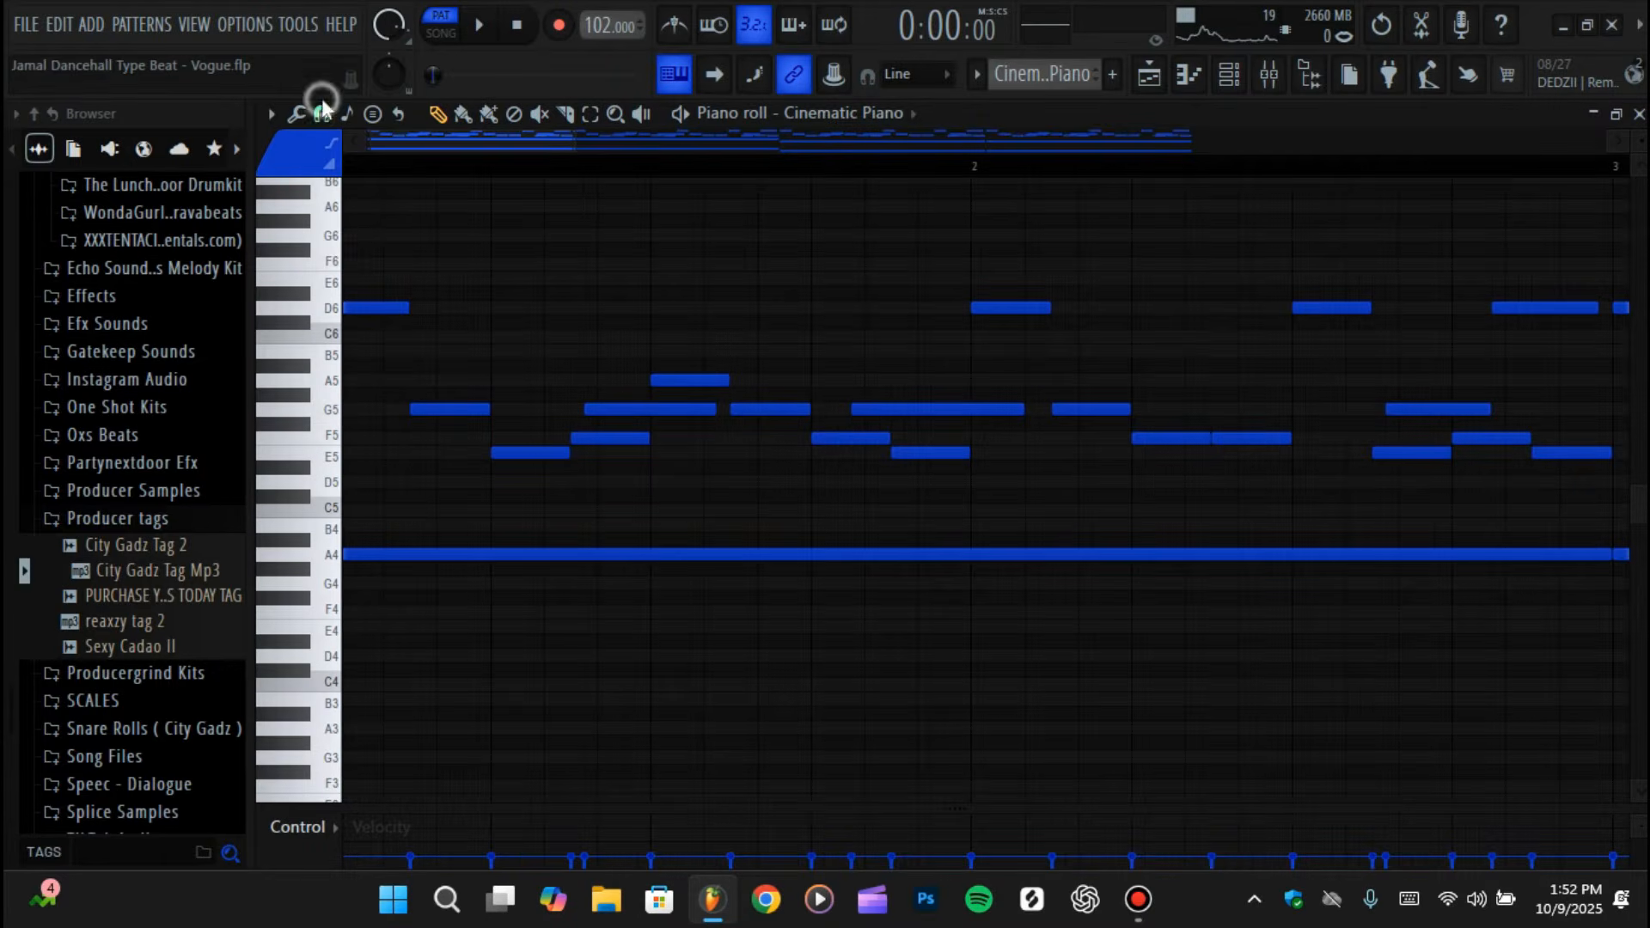
{"action": "left_click", "coordinate": [324, 114]}
{"action": "left_click", "coordinate": [361, 389]}
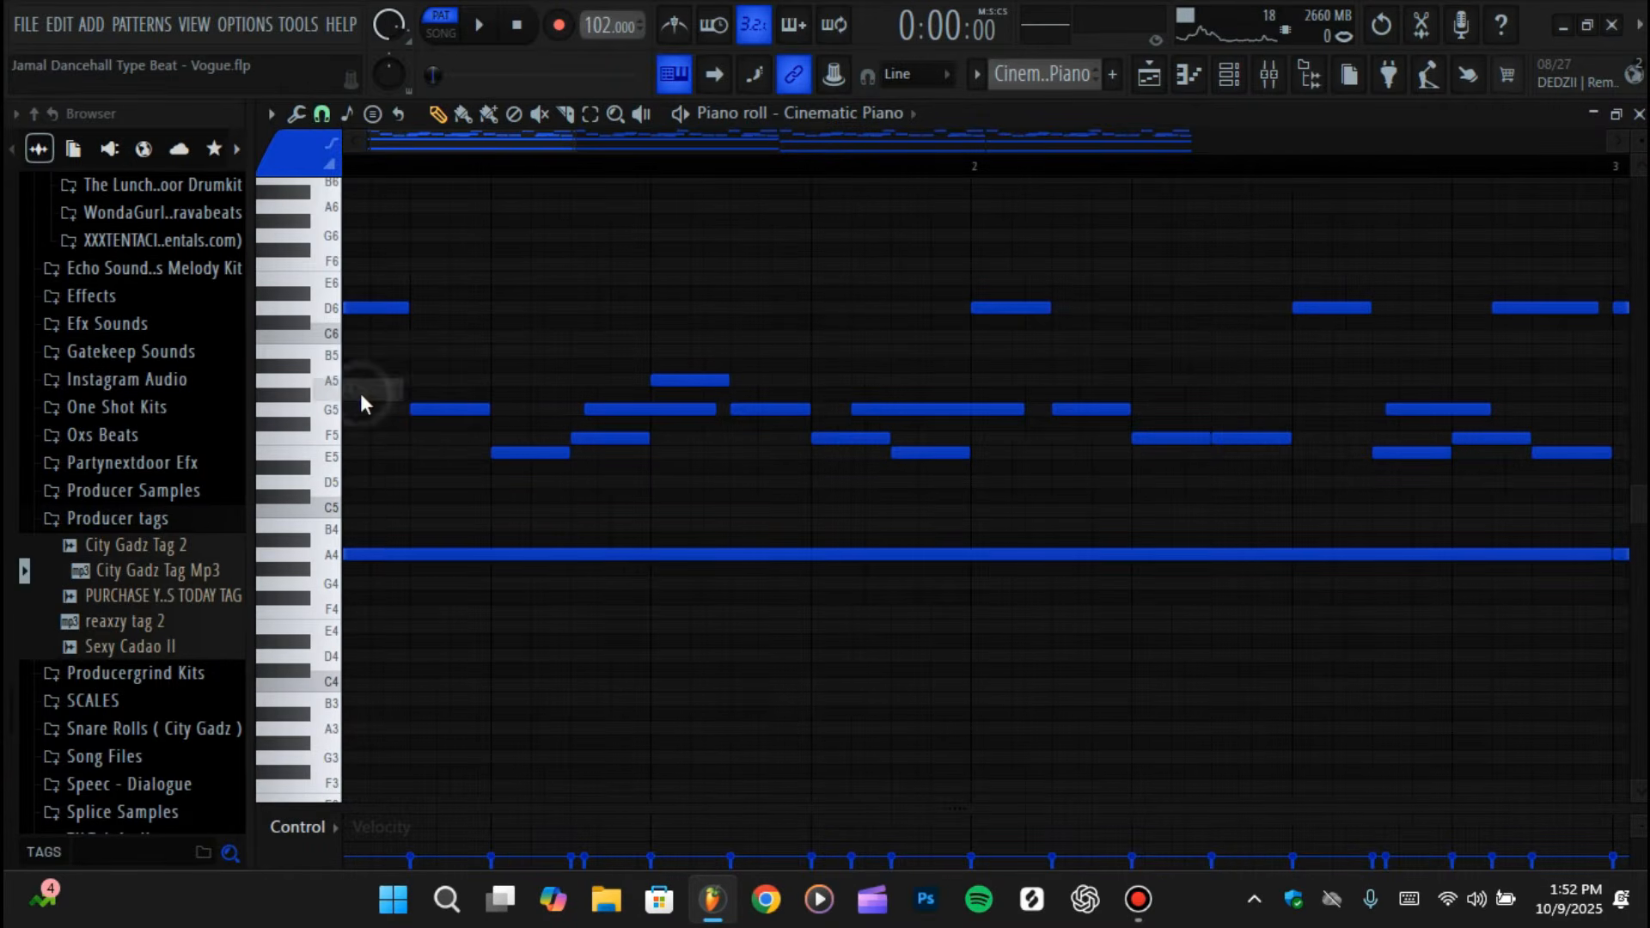
{"action": "left_click", "coordinate": [297, 113]}
{"action": "left_click", "coordinate": [321, 114]}
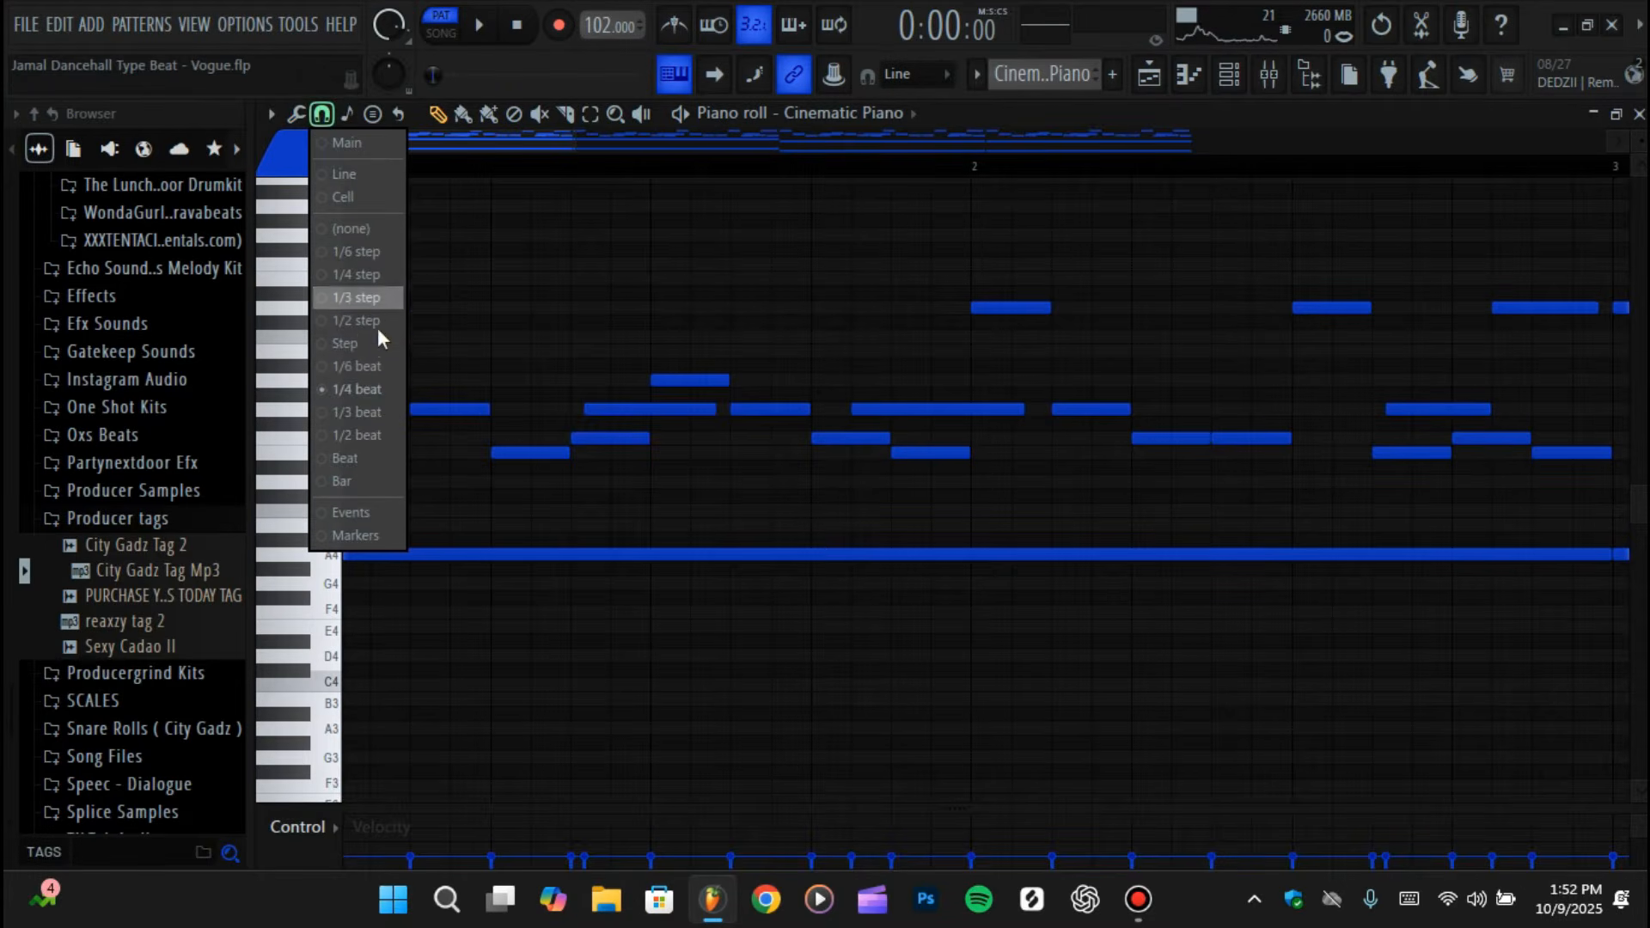
{"action": "left_click", "coordinate": [378, 368]}
{"action": "left_click", "coordinate": [324, 116]}
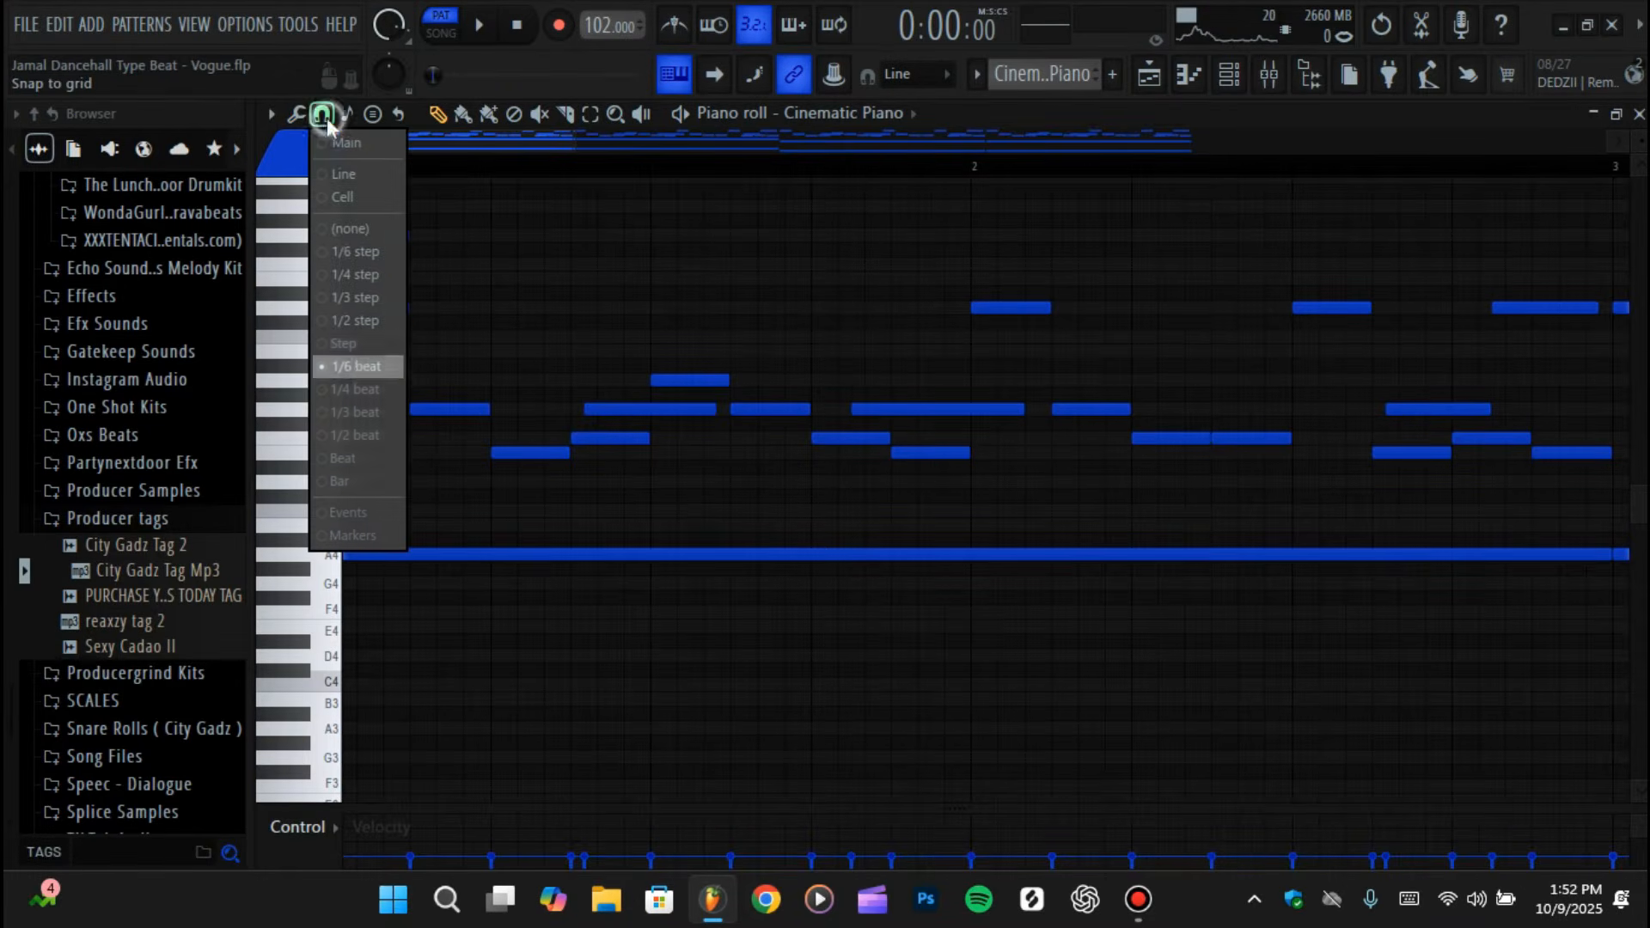
{"action": "left_click", "coordinate": [379, 251]}
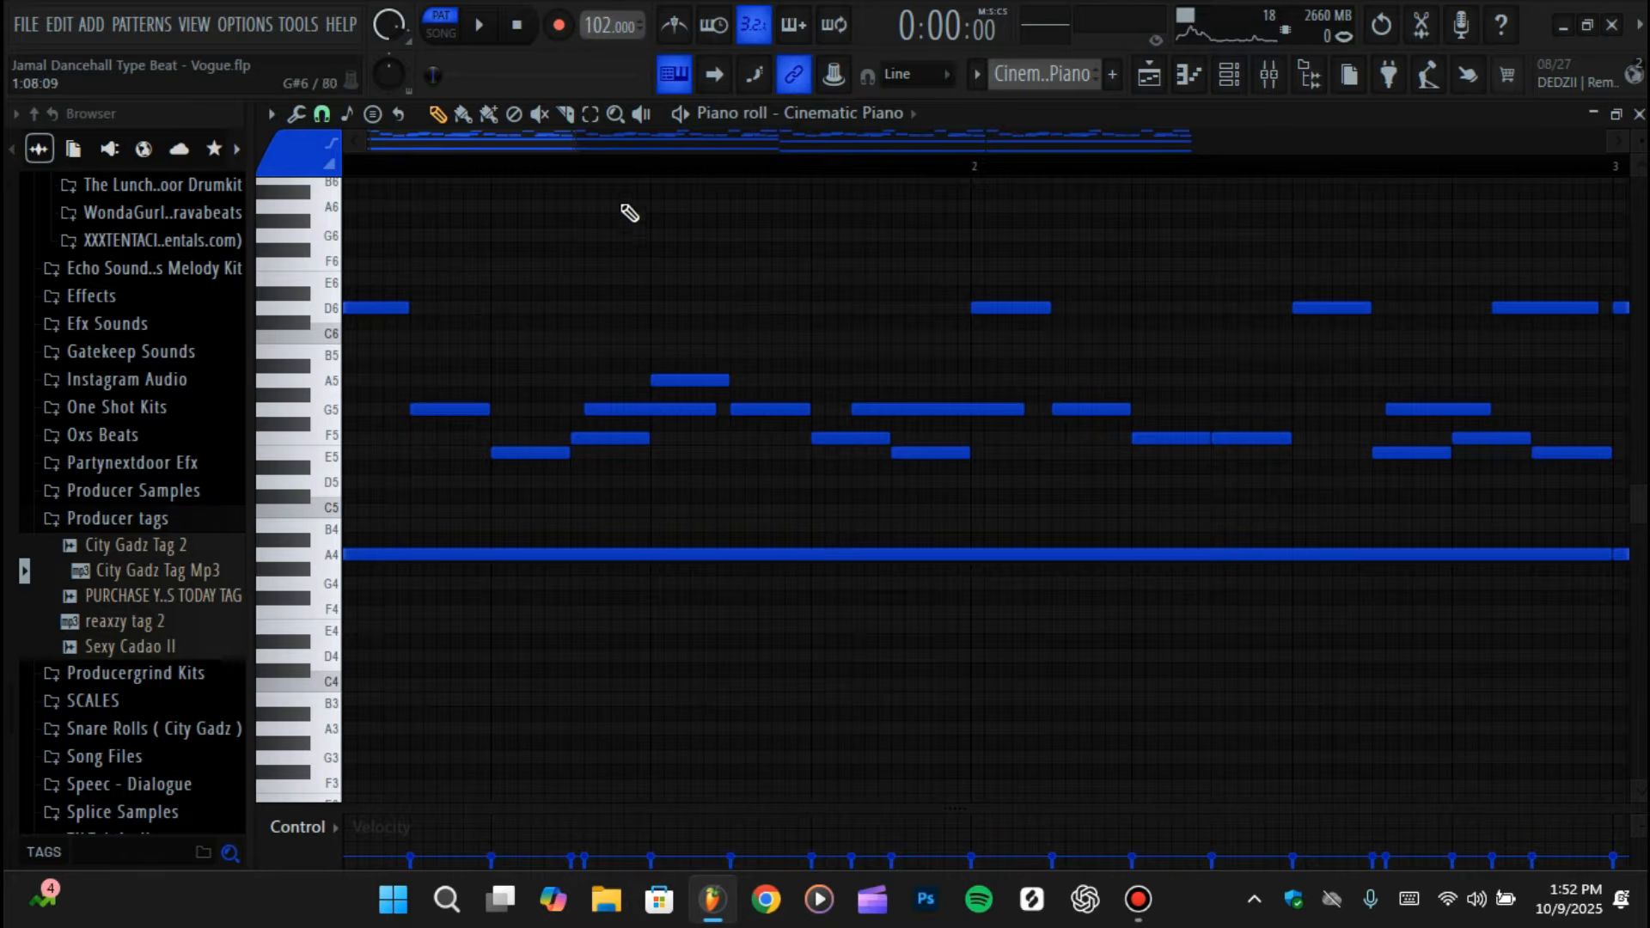
- Examine the sustained low notes beneath the melody in bars 1 to 4 and bars 5 to 8
{"action": "left_click_drag", "start_coordinate": [579, 143], "coordinate": [1197, 165]}
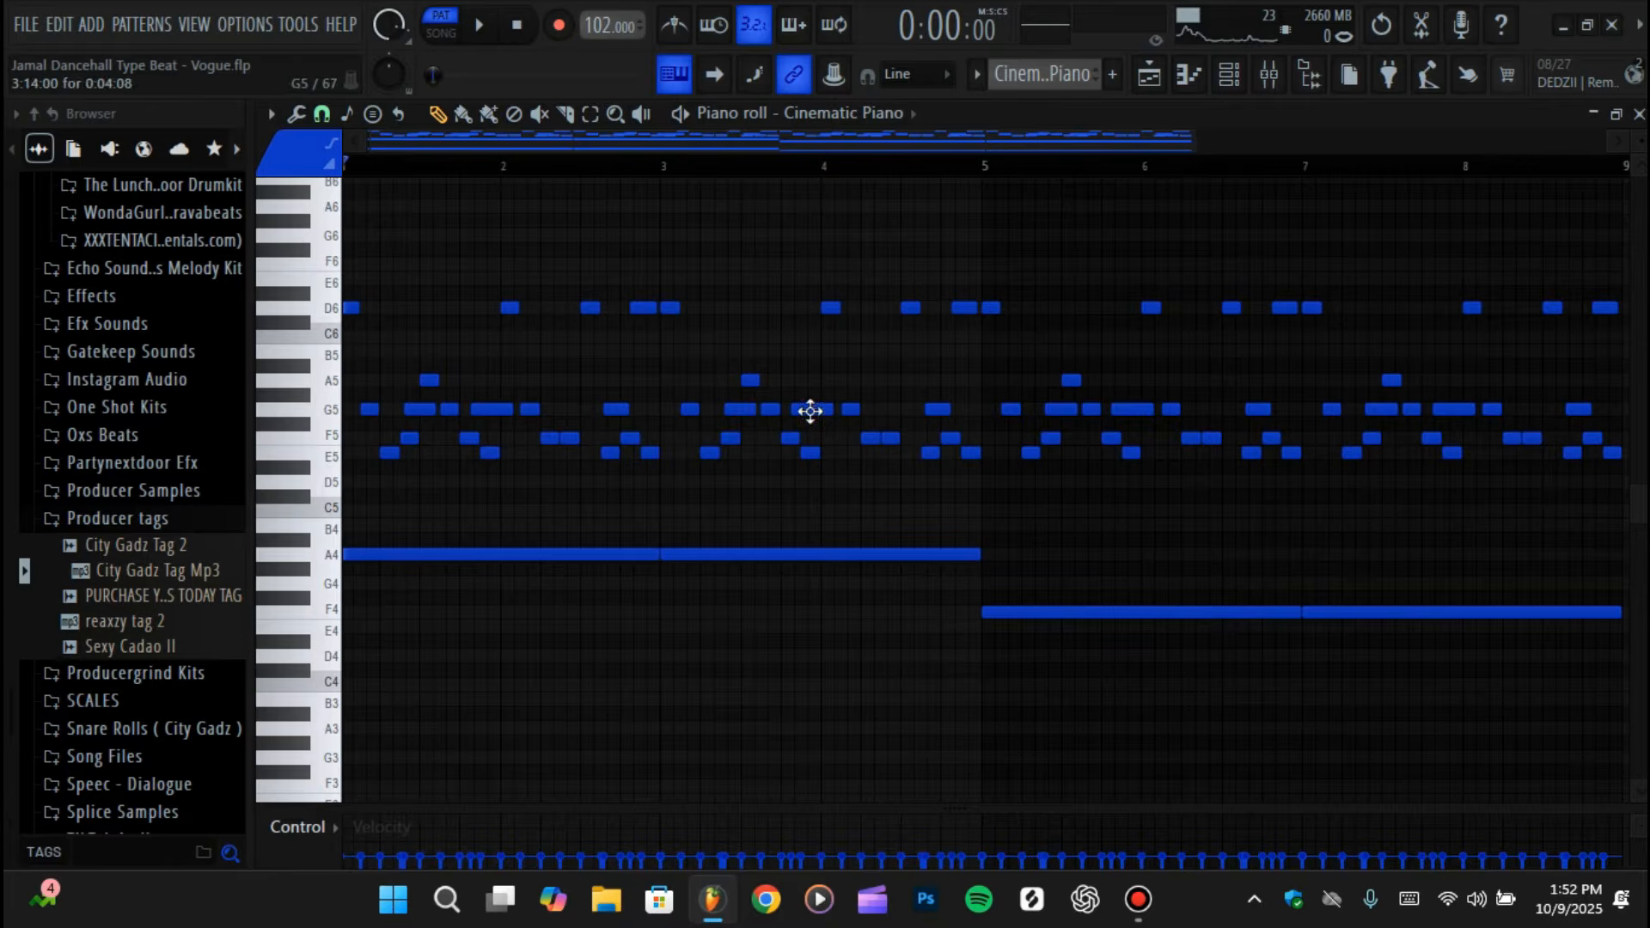
{"action": "scroll", "coordinate": [810, 411], "scroll_direction": "down", "scroll_amount": 3}
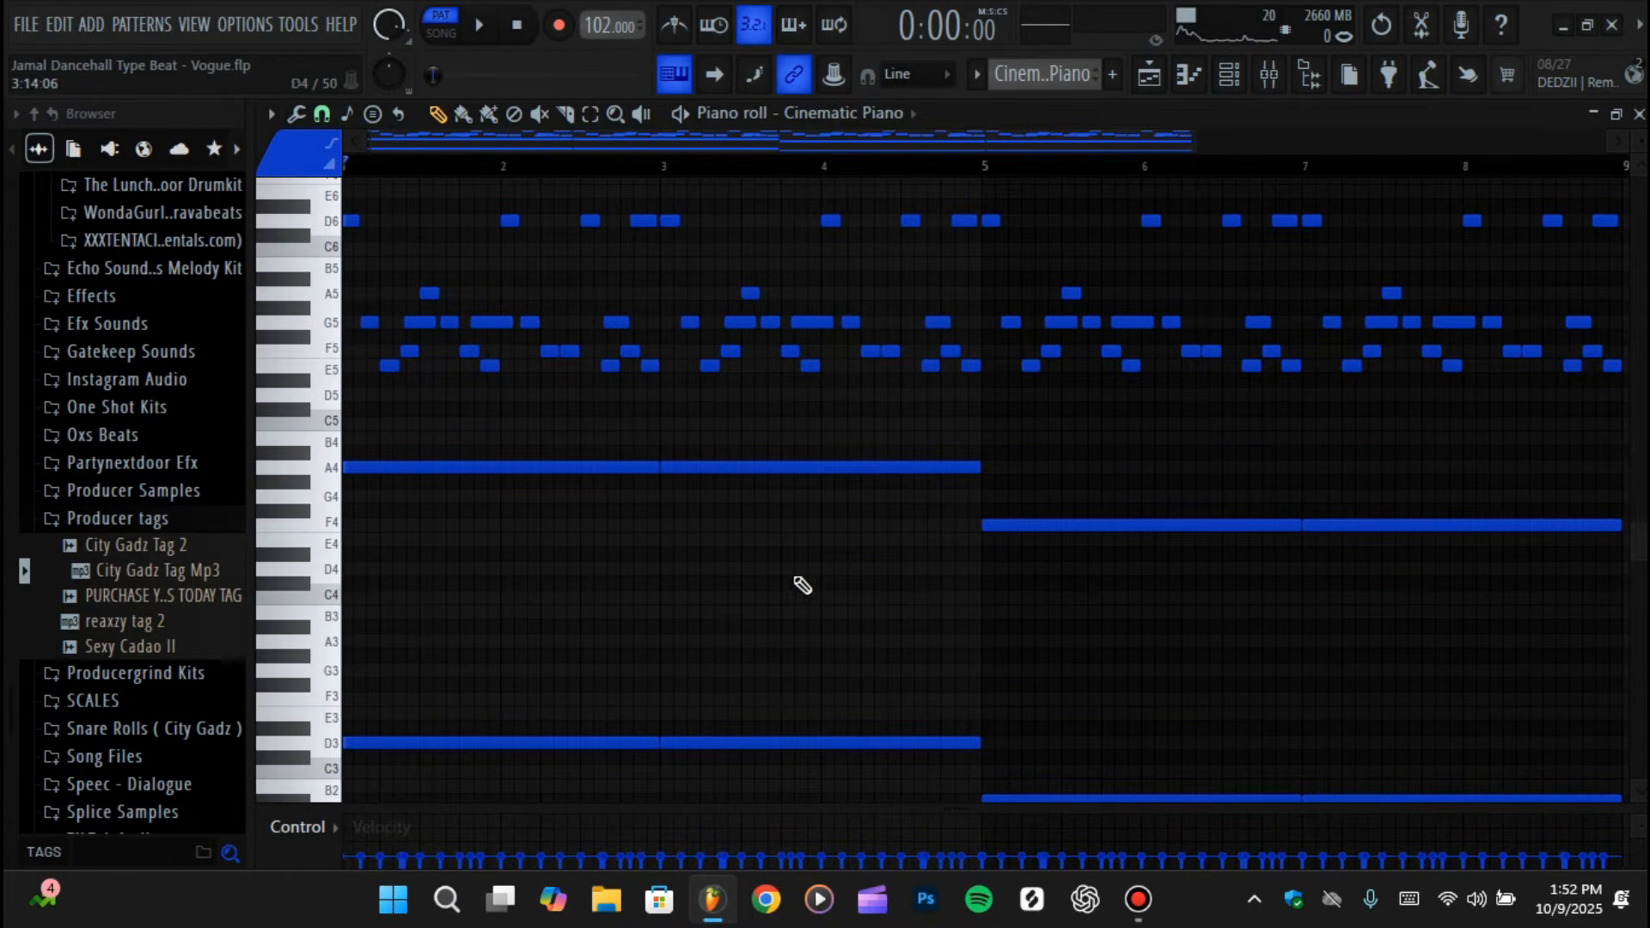
{"action": "left_click_drag", "start_coordinate": [438, 683], "coordinate": [795, 769]}
{"action": "scroll", "coordinate": [877, 774], "scroll_direction": "down", "scroll_amount": 3}
{"action": "left_click_drag", "start_coordinate": [802, 709], "coordinate": [1388, 746]}
{"action": "scroll", "coordinate": [1307, 635], "scroll_direction": "up", "scroll_amount": 4}
{"action": "left_click", "coordinate": [717, 630], "text": "ctrl"}
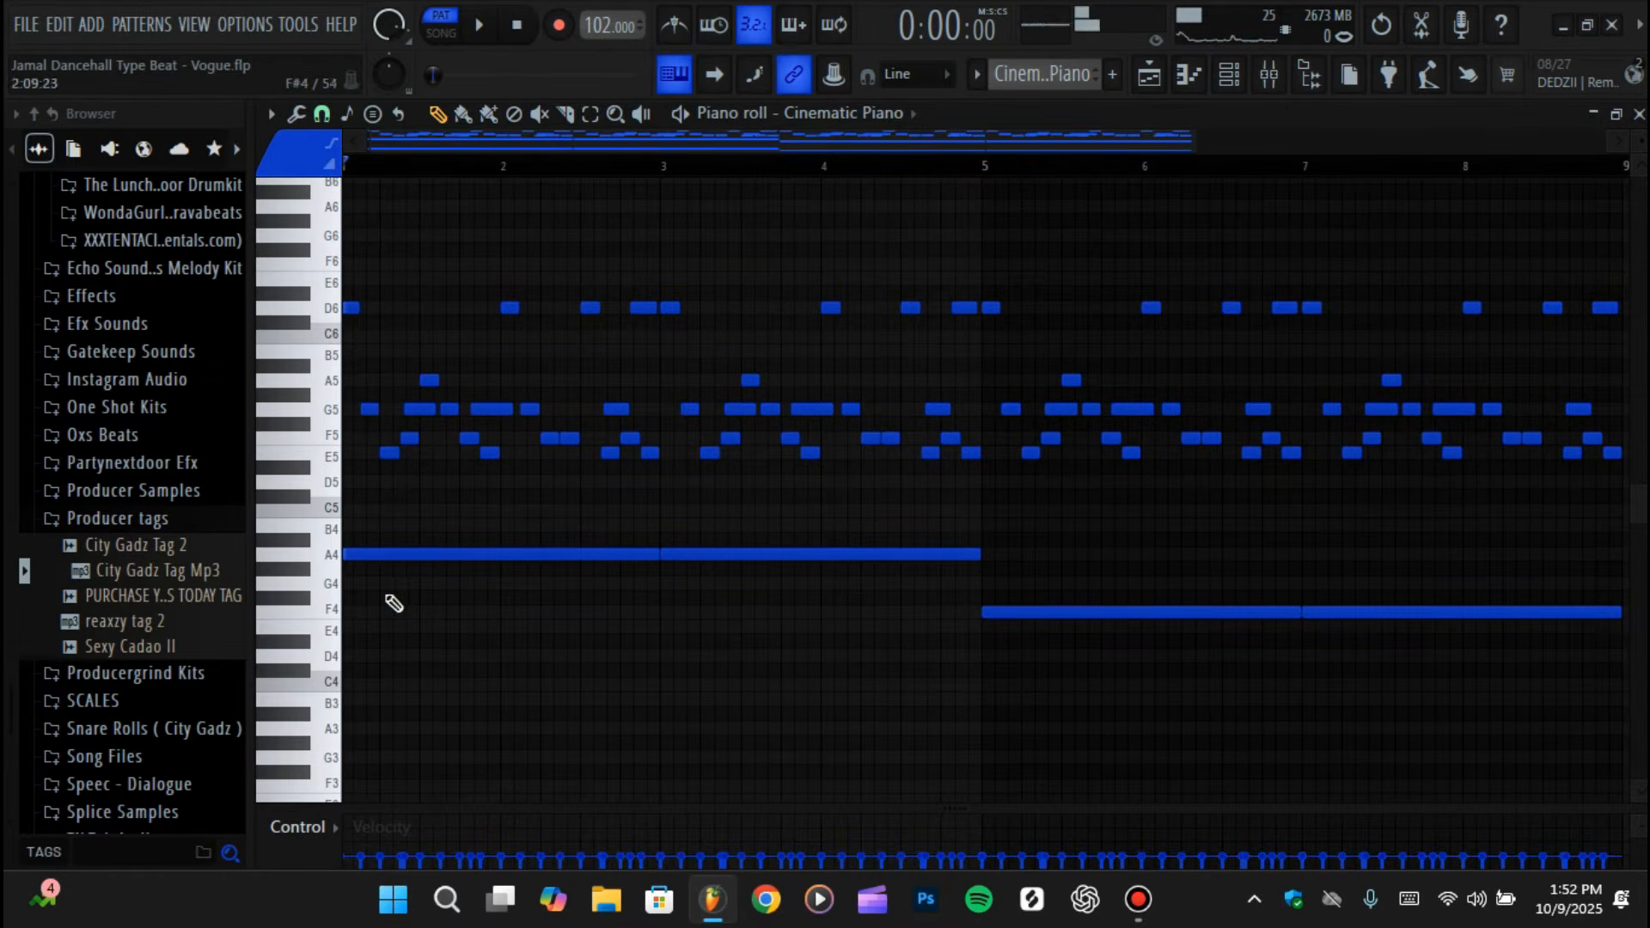
{"action": "scroll", "coordinate": [745, 690], "scroll_direction": "down", "scroll_amount": 5}
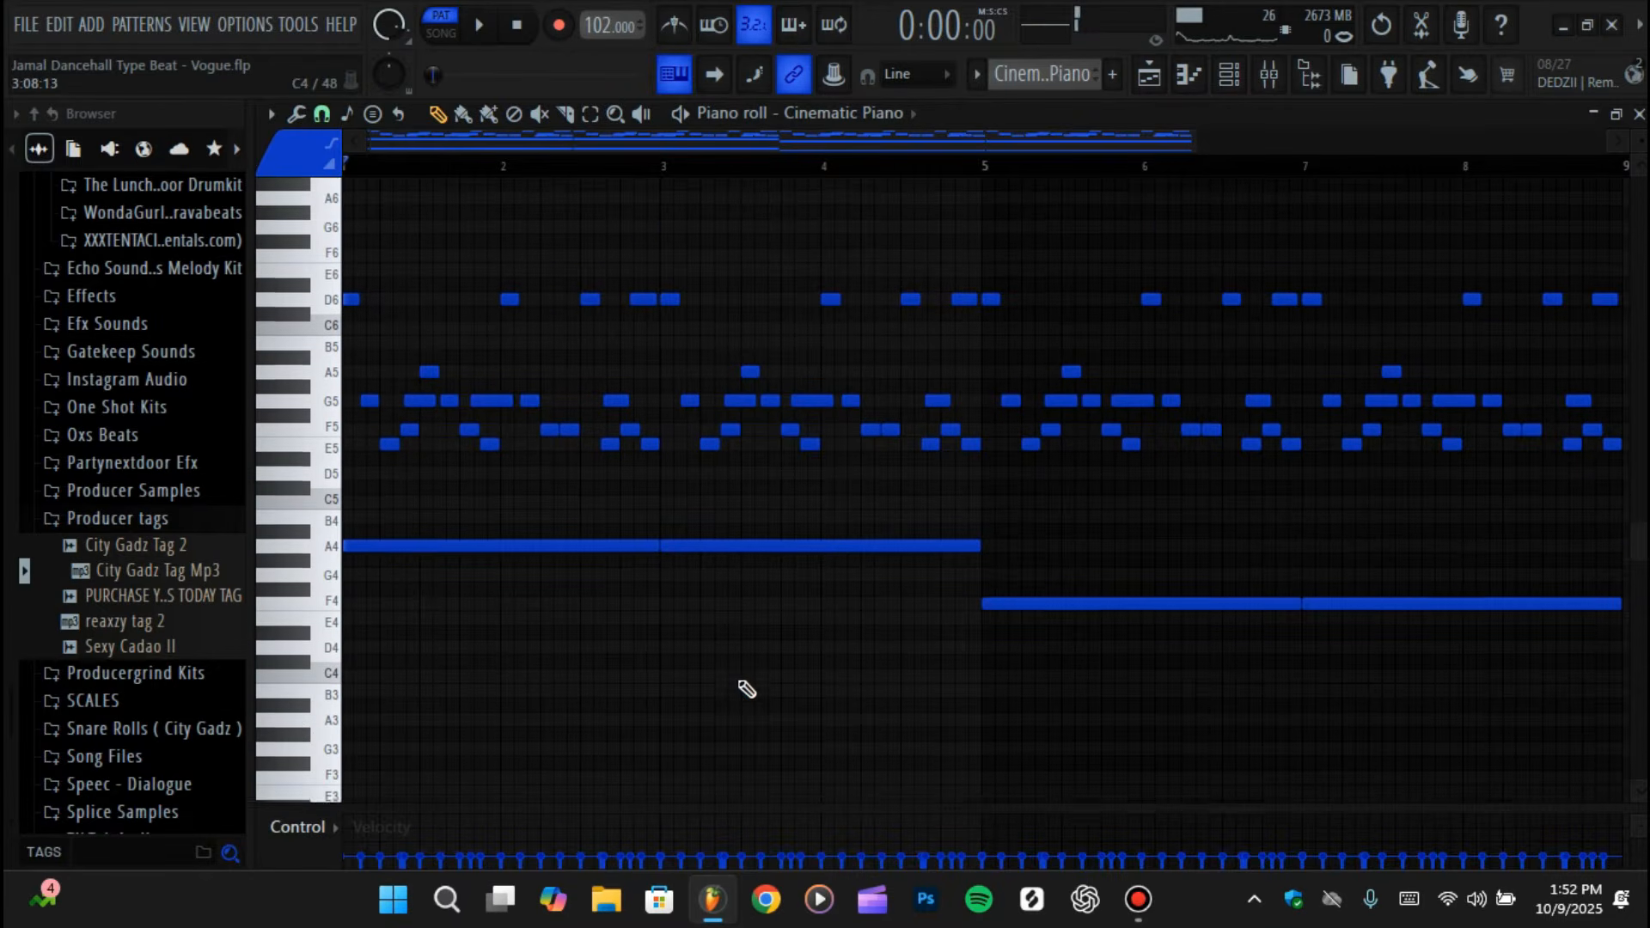
{"action": "scroll", "coordinate": [746, 689], "scroll_direction": "up", "scroll_amount": 3}
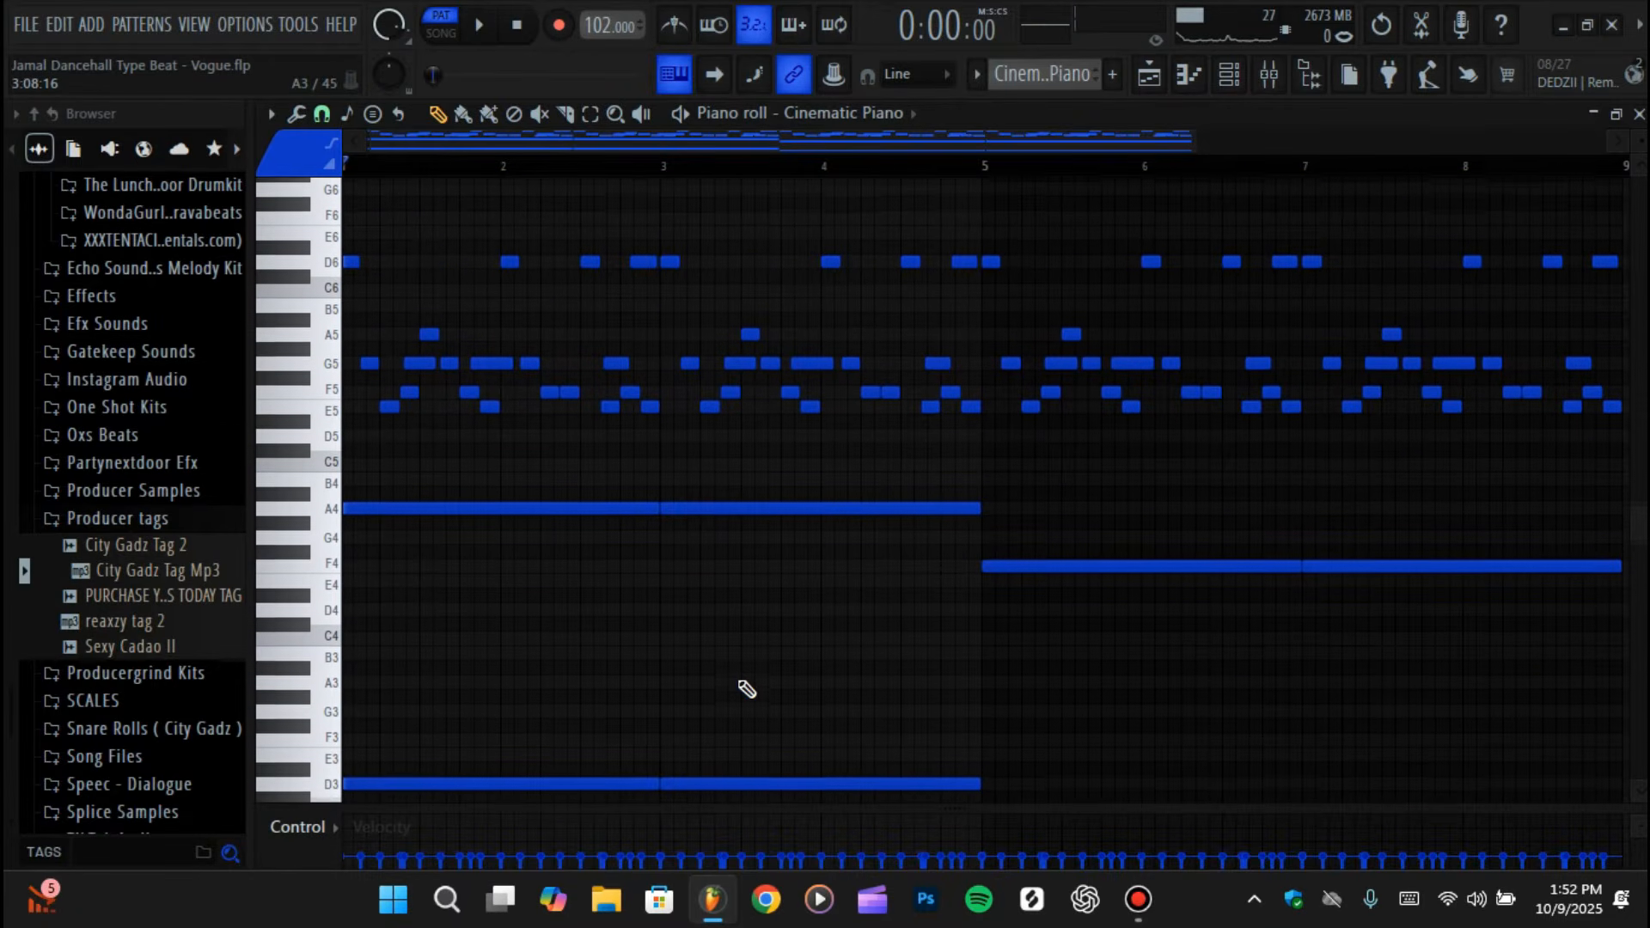
- Try transposing the sustained A4 notes in bars 1 to 4 down to D4
{"action": "left_click", "coordinate": [816, 508]}
{"action": "scroll", "coordinate": [541, 590], "scroll_direction": "down", "scroll_amount": 5}
{"action": "scroll", "coordinate": [541, 590], "scroll_direction": "up", "scroll_amount": 1}
{"action": "scroll", "coordinate": [542, 590], "scroll_direction": "up", "scroll_amount": 1}
{"action": "key", "text": "Down"}
{"action": "key", "text": "Down"}
{"action": "key", "text": "Down"}
{"action": "key", "text": "Down"}
{"action": "key", "text": "Down"}
{"action": "key", "text": "Down"}
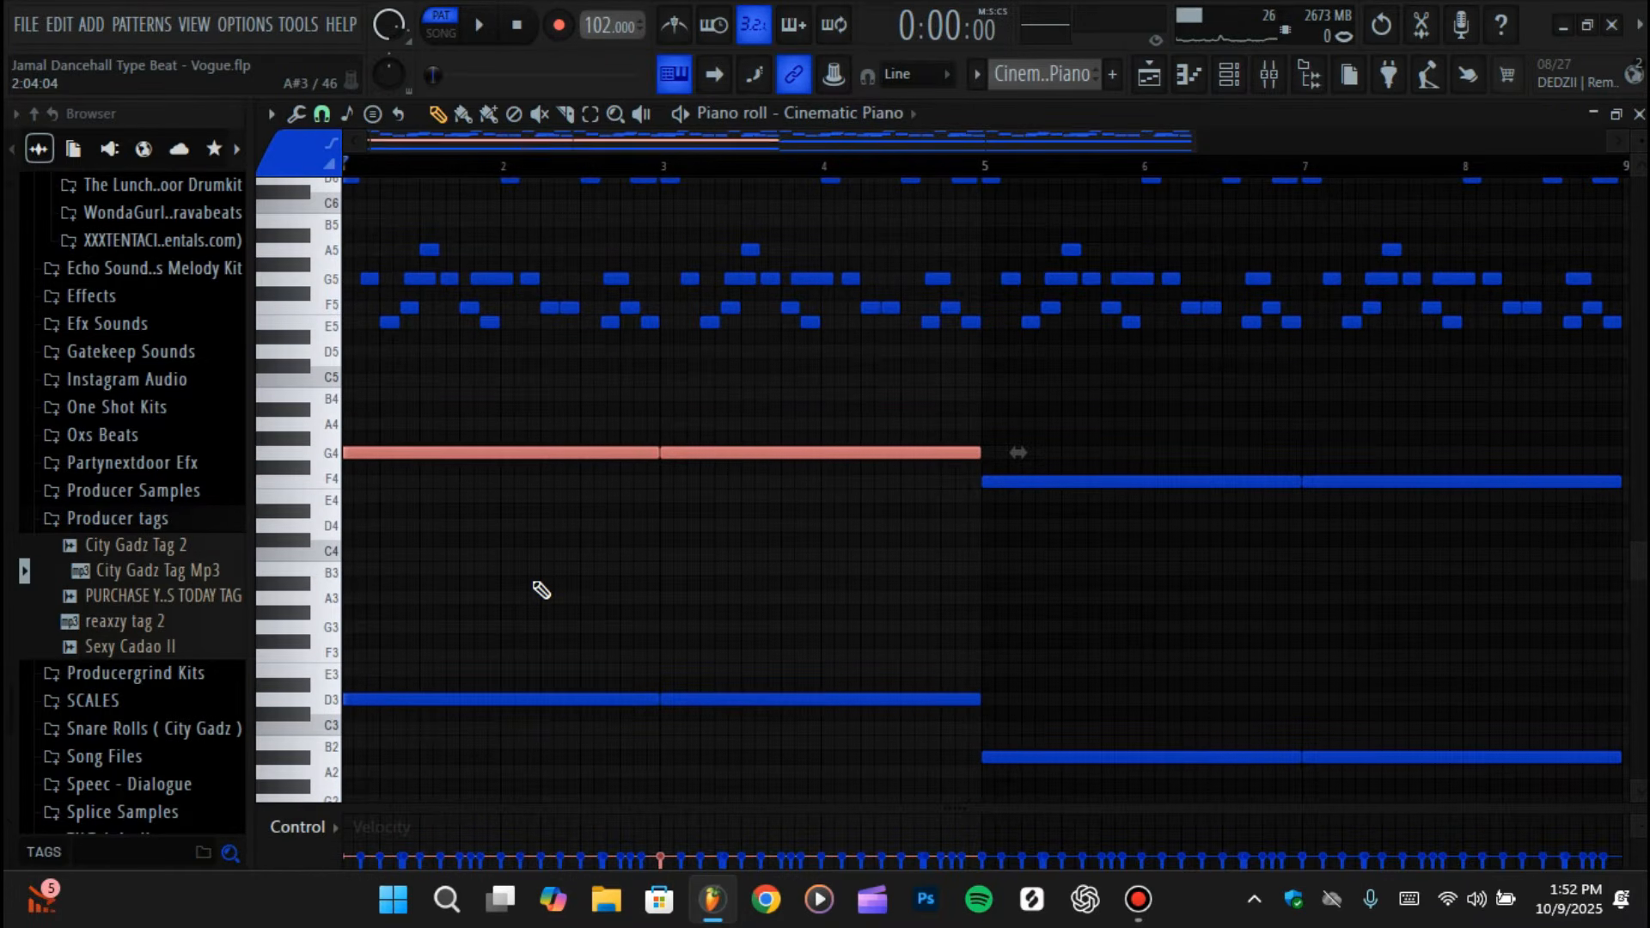
{"action": "key", "text": "Down"}
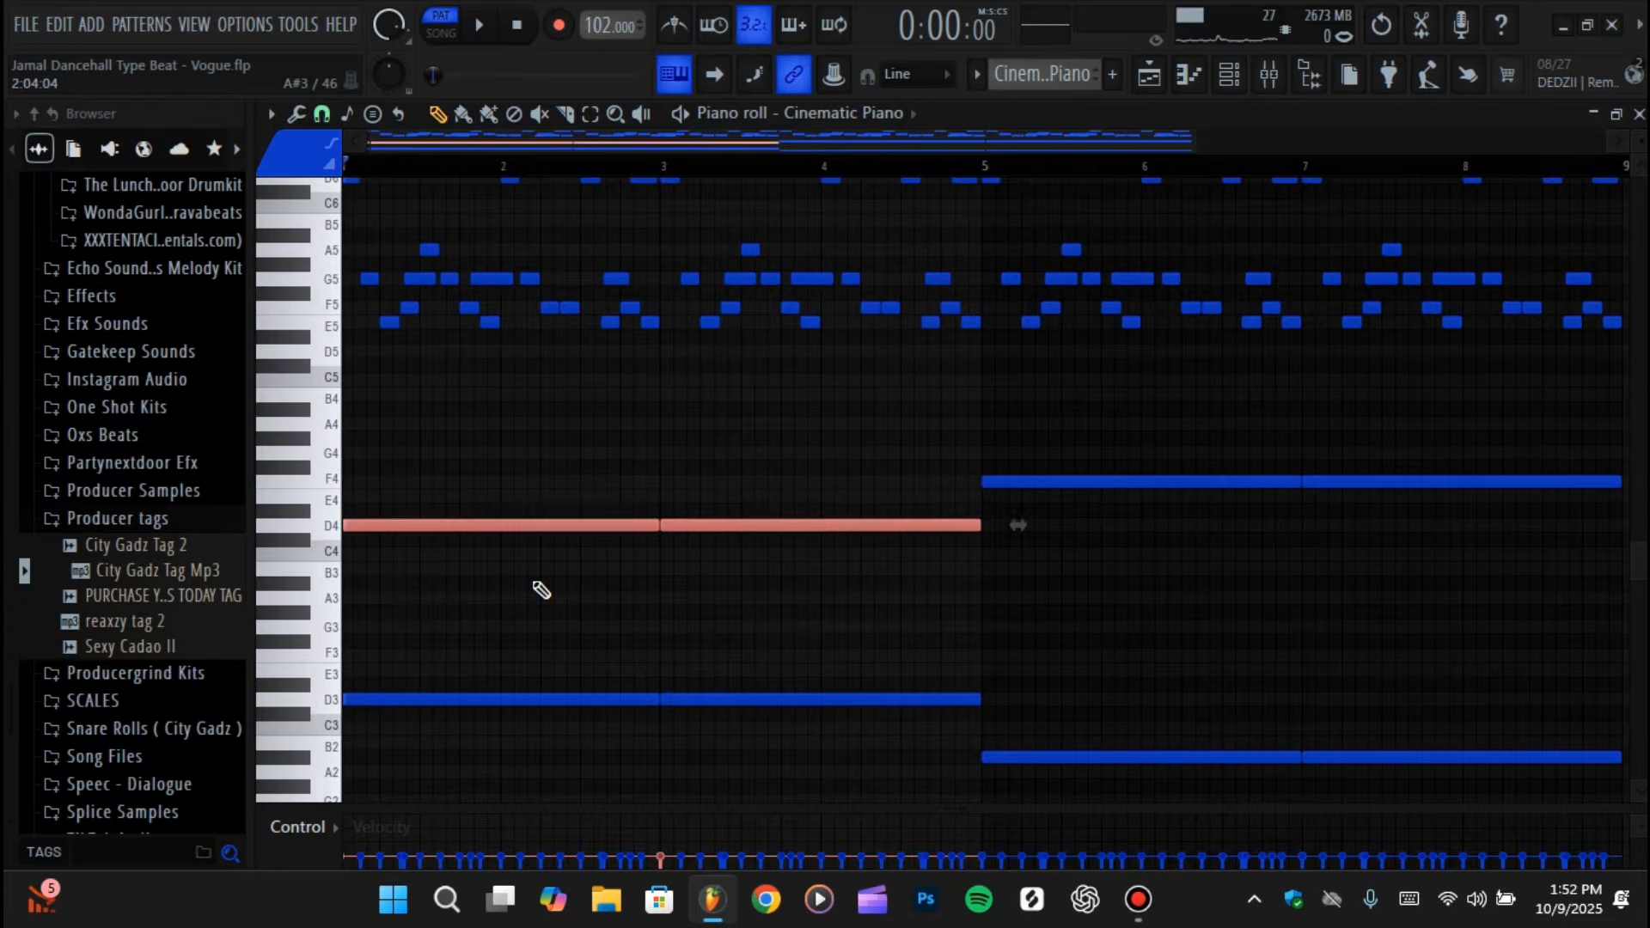
- Play the opening of the pattern twice with the D4 notes under the melody, stopping playback each time
{"action": "key", "text": "space"}
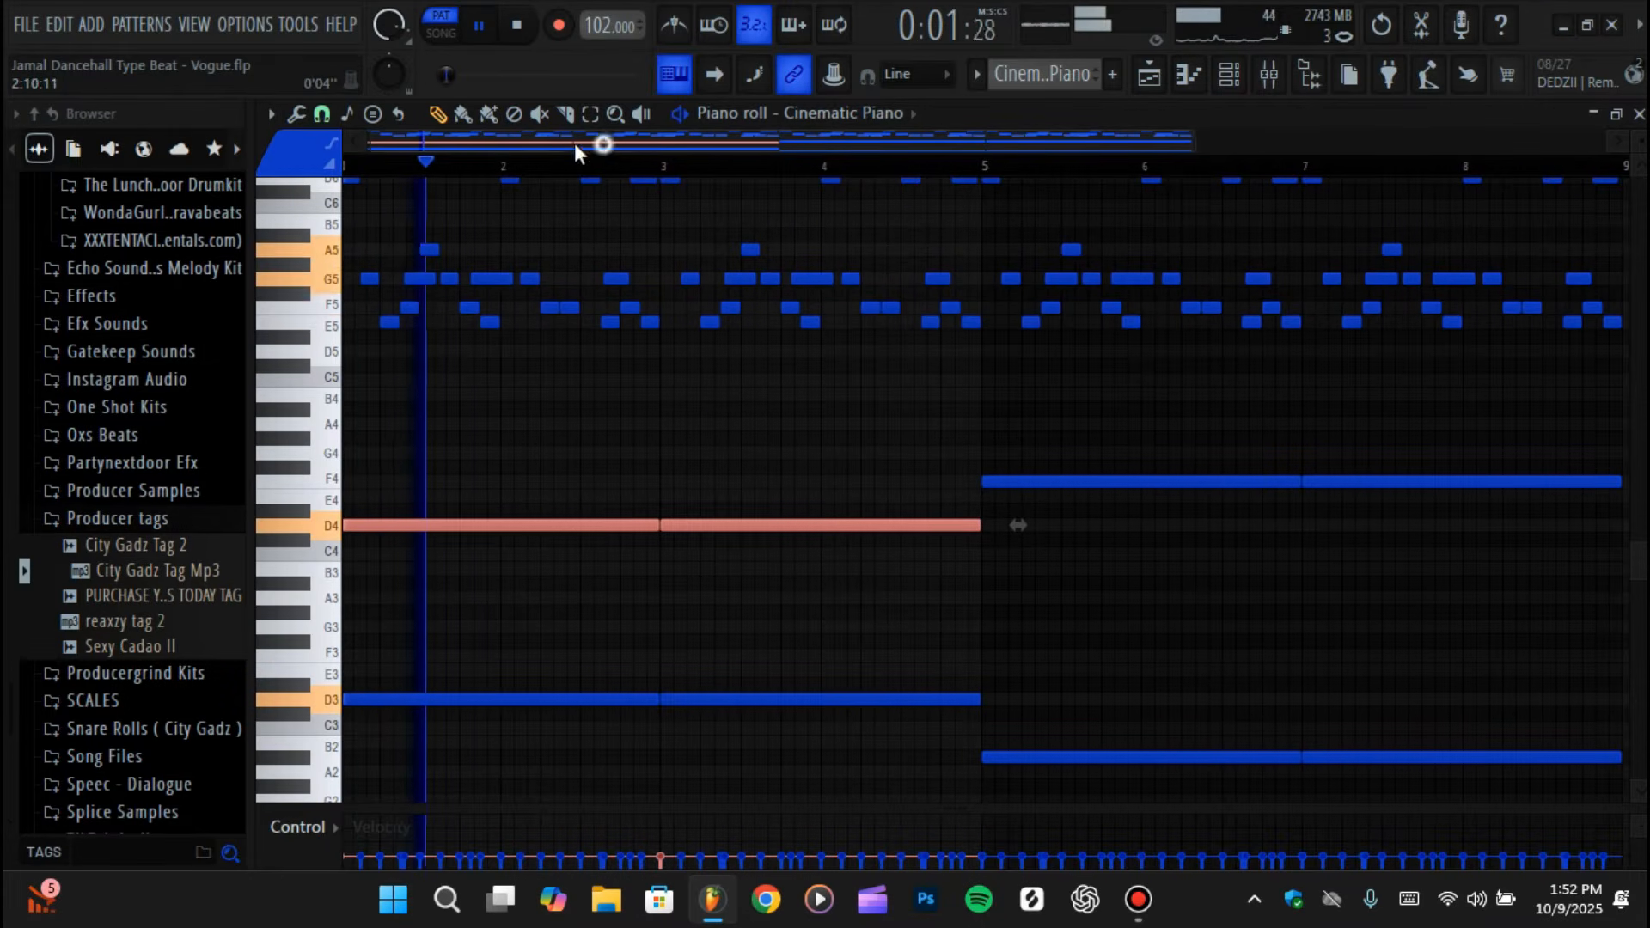
{"action": "key", "text": "space"}
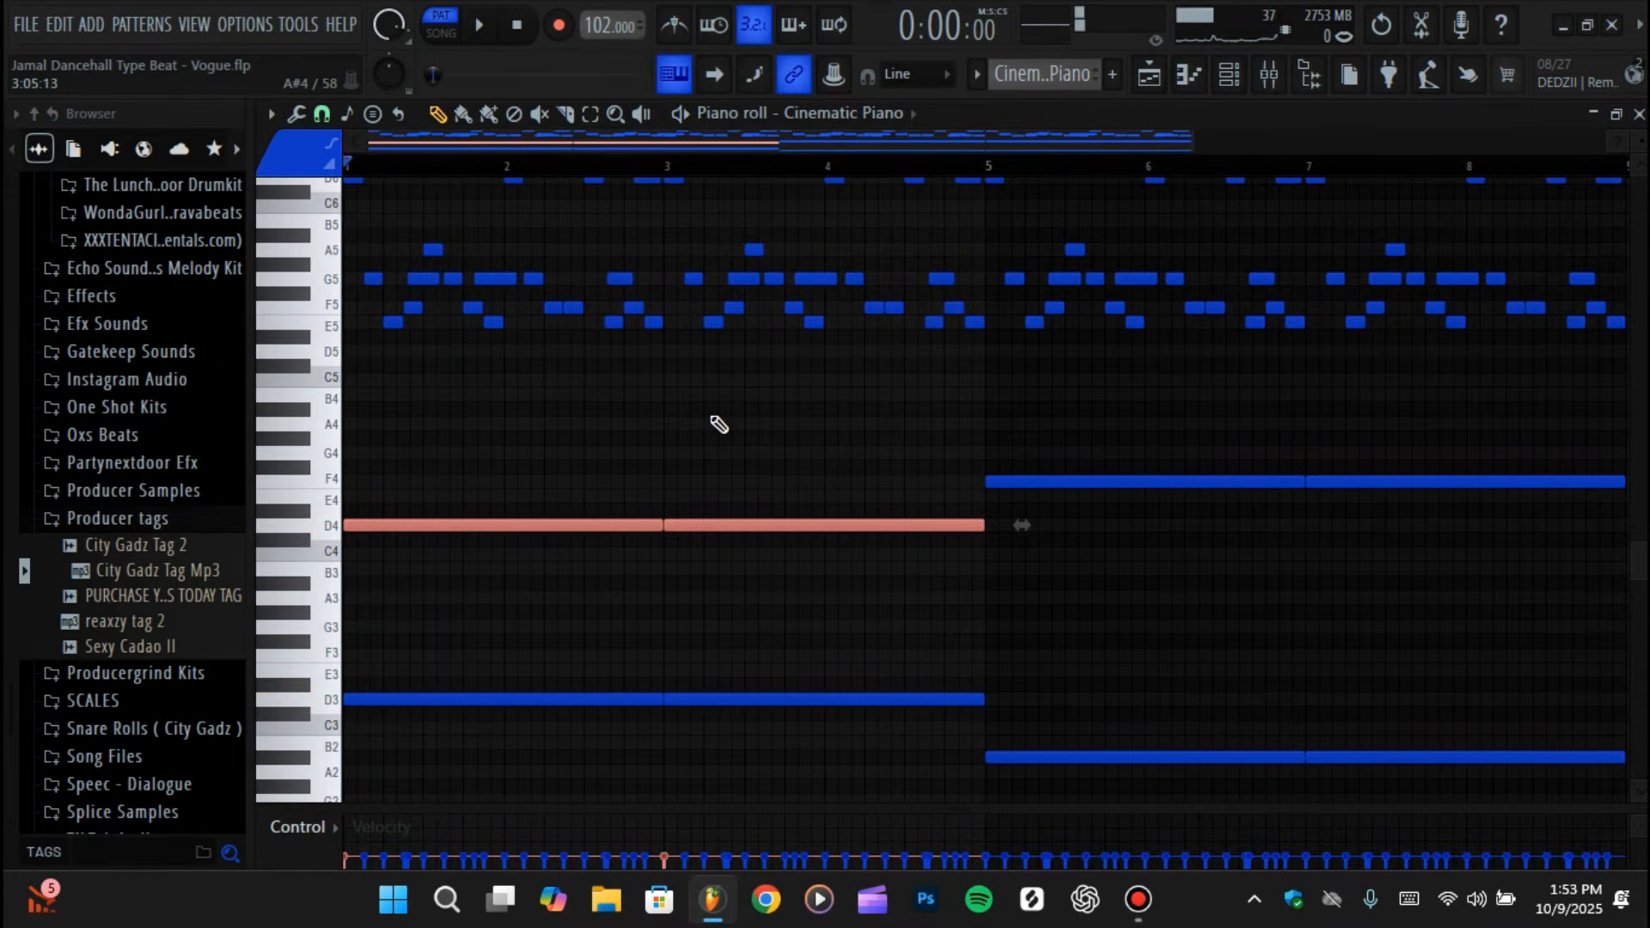
{"action": "key", "text": "space"}
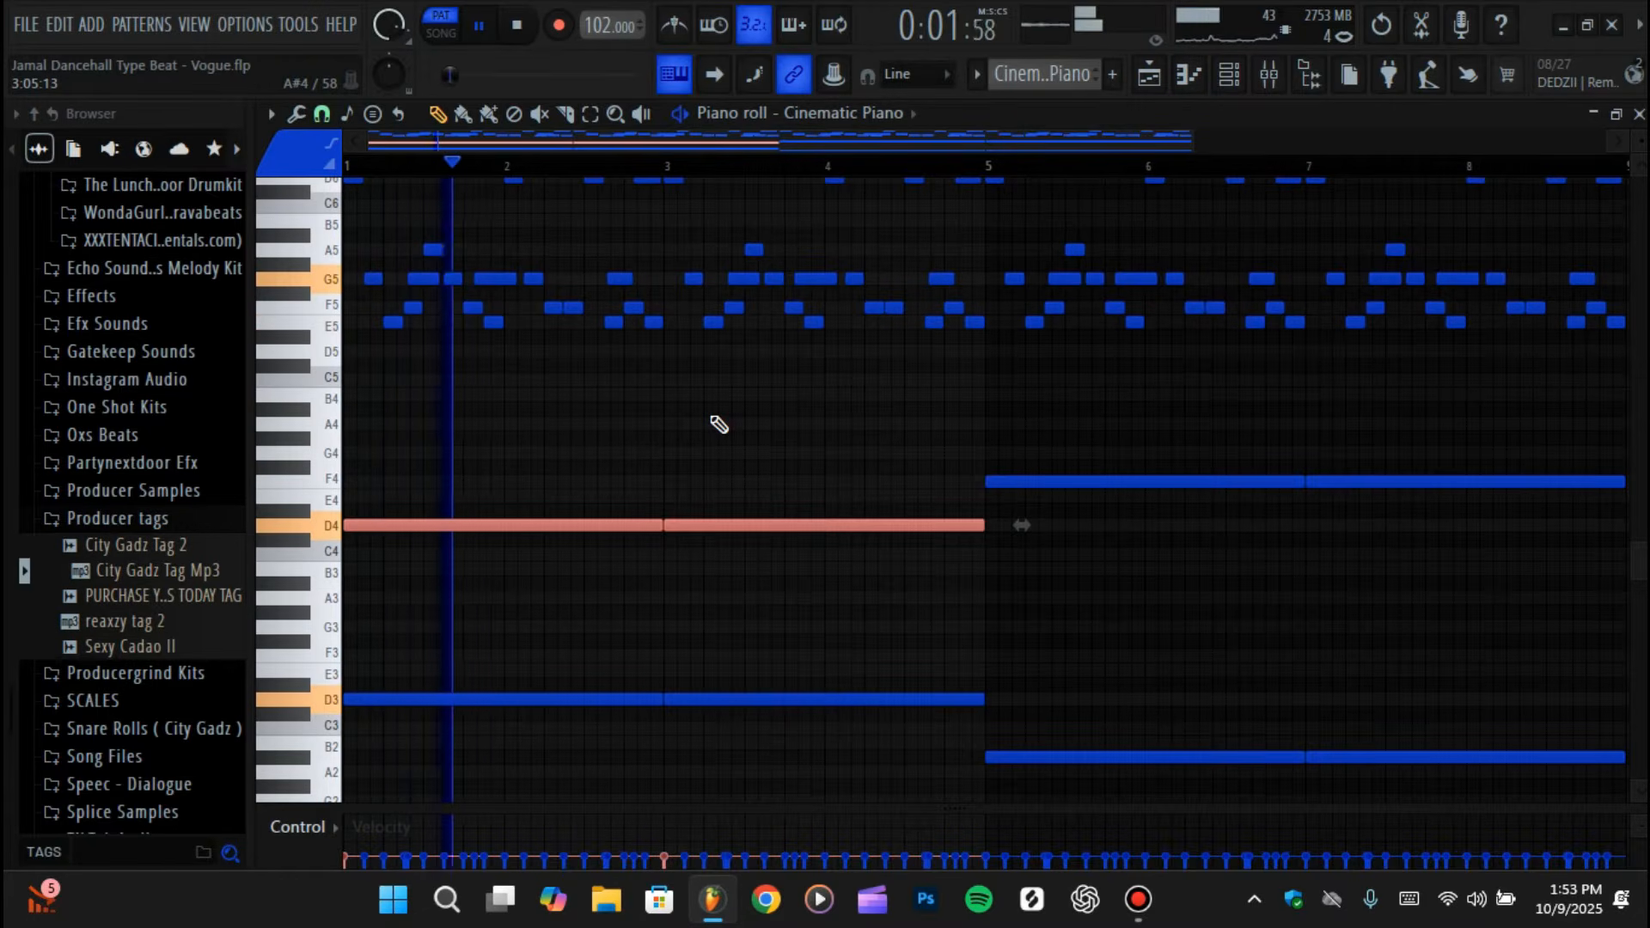
{"action": "key", "text": "space"}
- Transpose the D4 notes in bars 1 to 4 back up to A4 and clear the selection
{"action": "left_click", "coordinate": [763, 553]}
{"action": "key", "text": "ctrl+z"}
{"action": "left_click", "coordinate": [685, 655]}
{"action": "key", "text": "ctrl+z"}
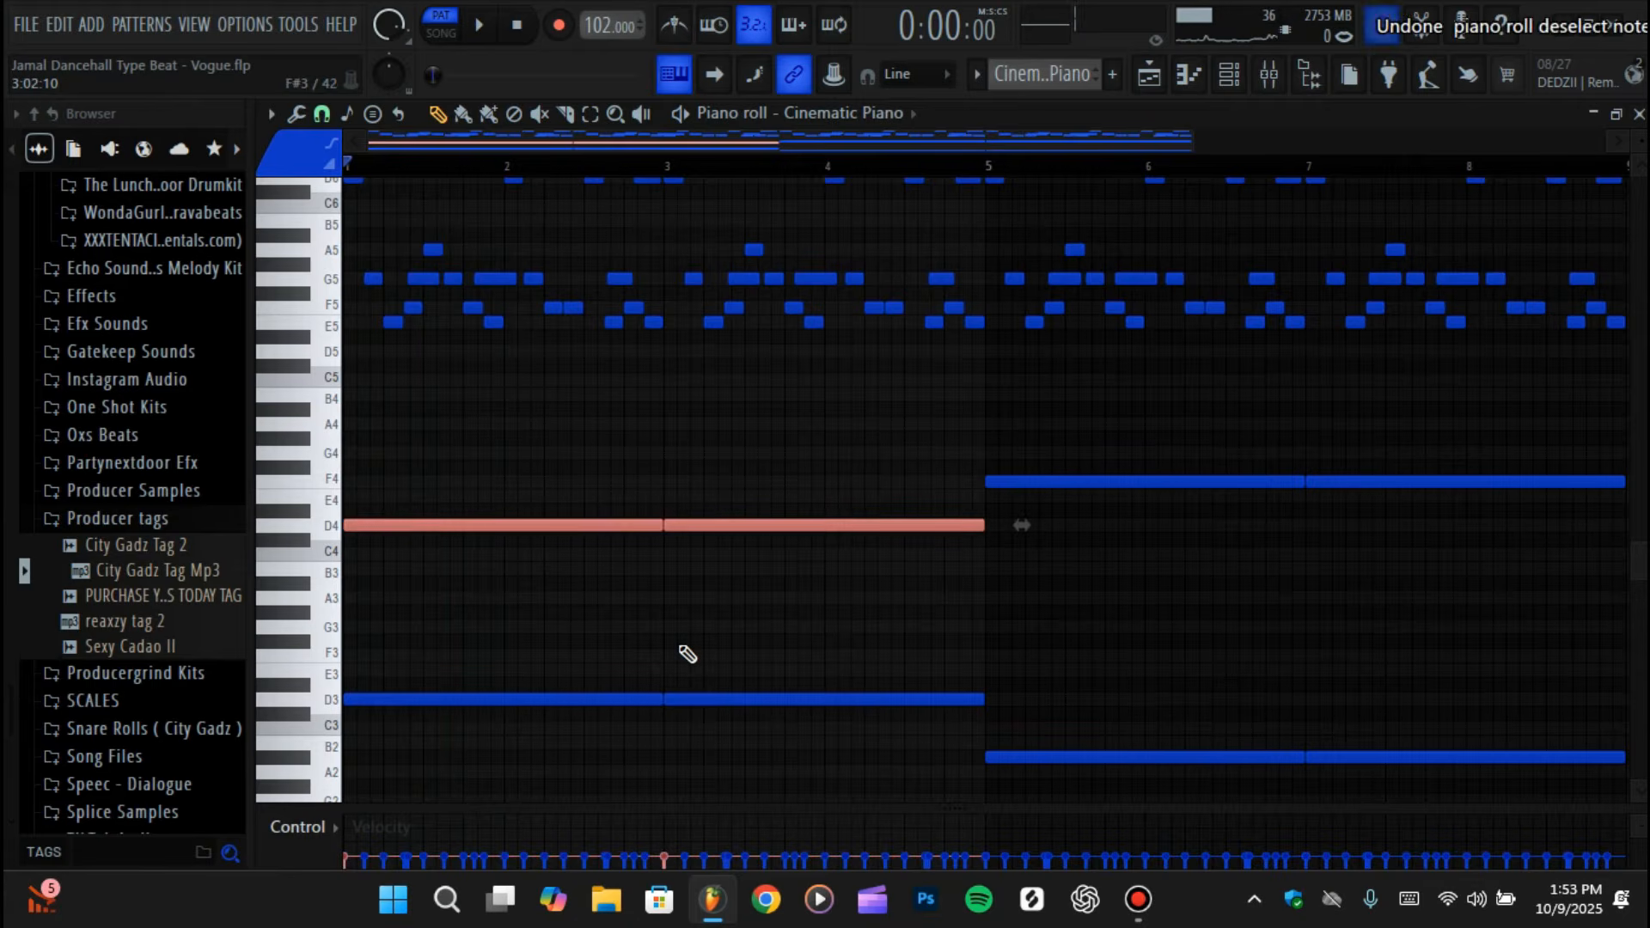
{"action": "key", "text": "Up"}
{"action": "key", "text": "Up"}
{"action": "key", "text": "Up"}
{"action": "key", "text": "Up"}
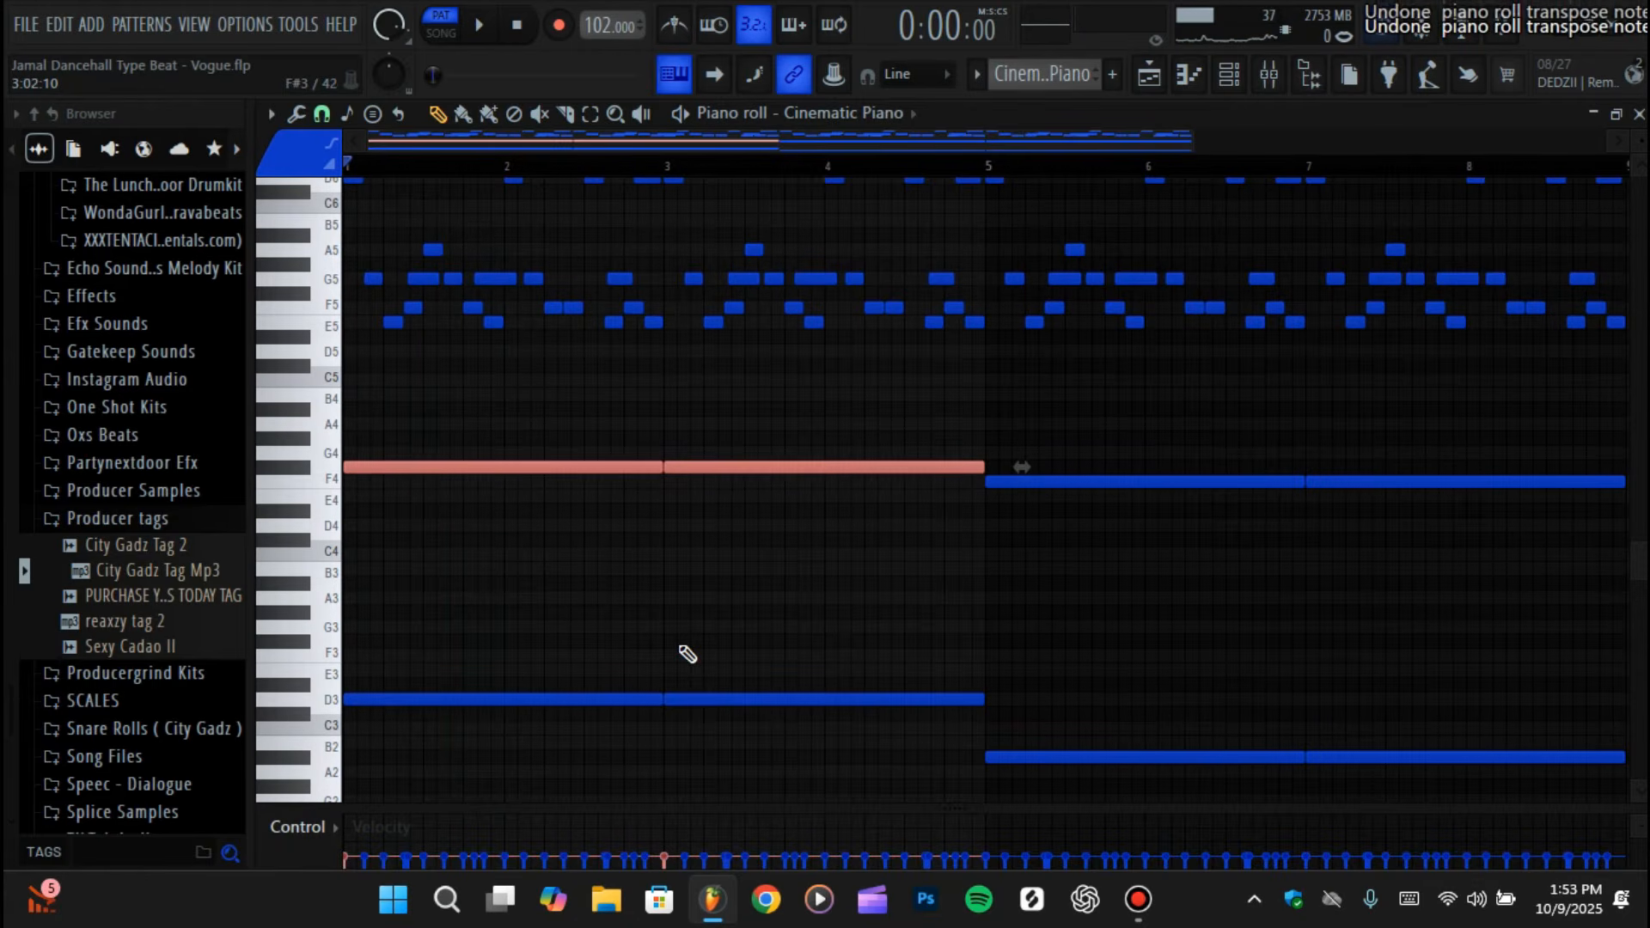
{"action": "key", "text": "Up"}
{"action": "key", "text": "Up"}
{"action": "key", "text": "Up"}
{"action": "left_click", "coordinate": [688, 655]}
- Play the Cinematic Piano pattern, and highlight the lower and upper sustained notes across bars 1 to 8
{"action": "key", "text": "space"}
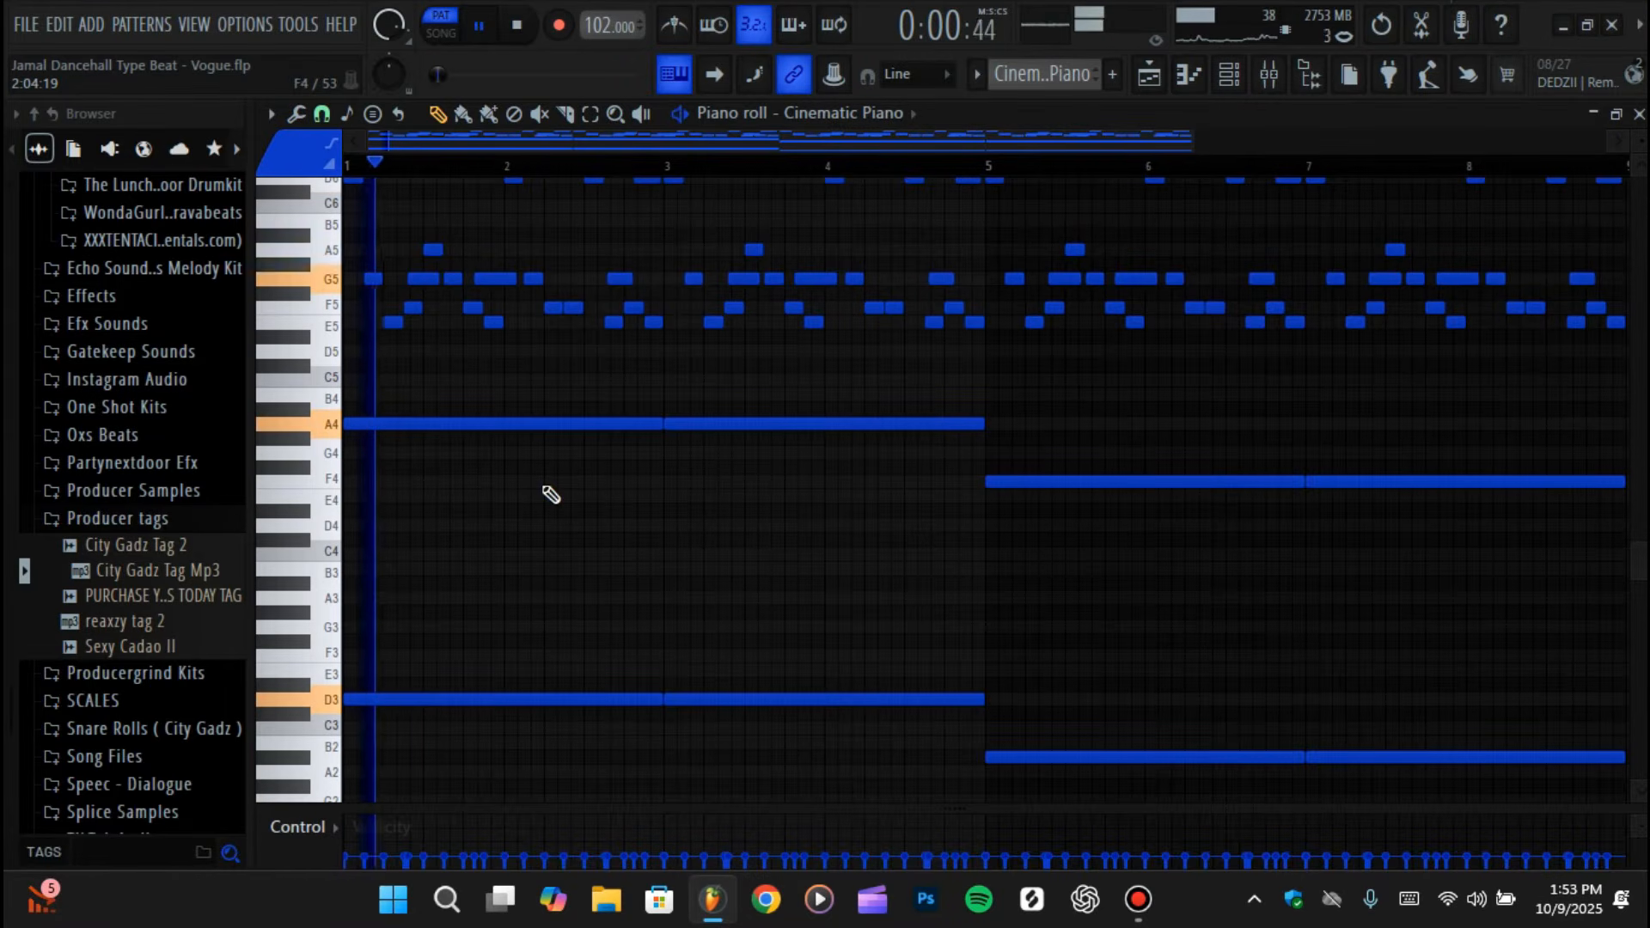
{"action": "key", "text": "space"}
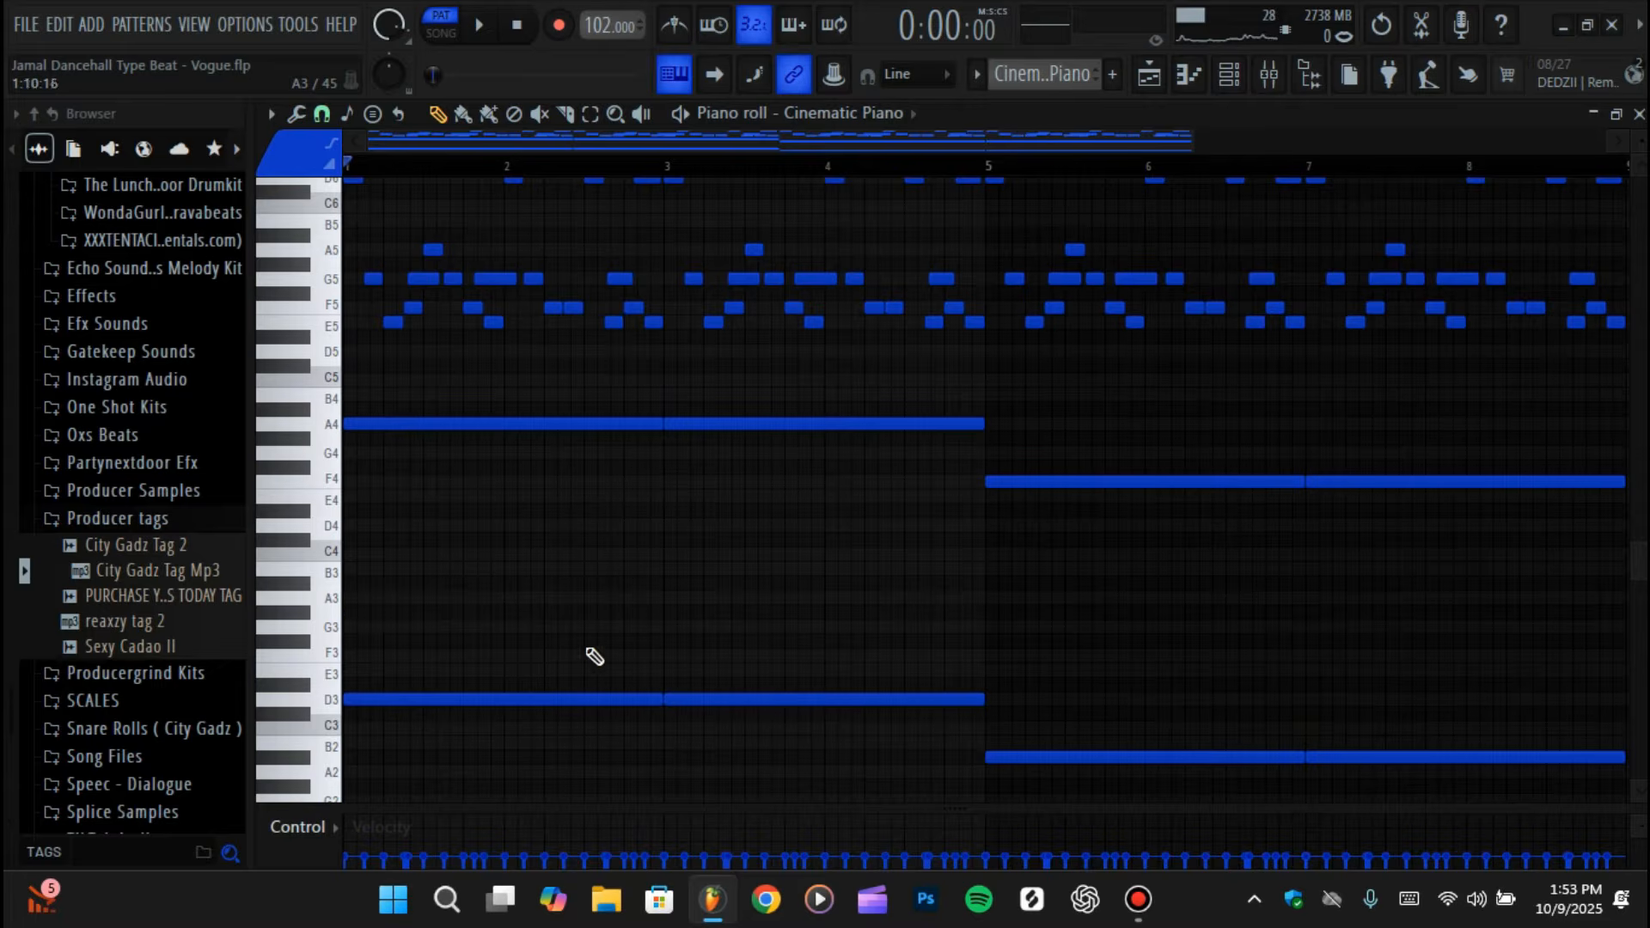
{"action": "scroll", "coordinate": [599, 656], "scroll_direction": "down", "scroll_amount": 2}
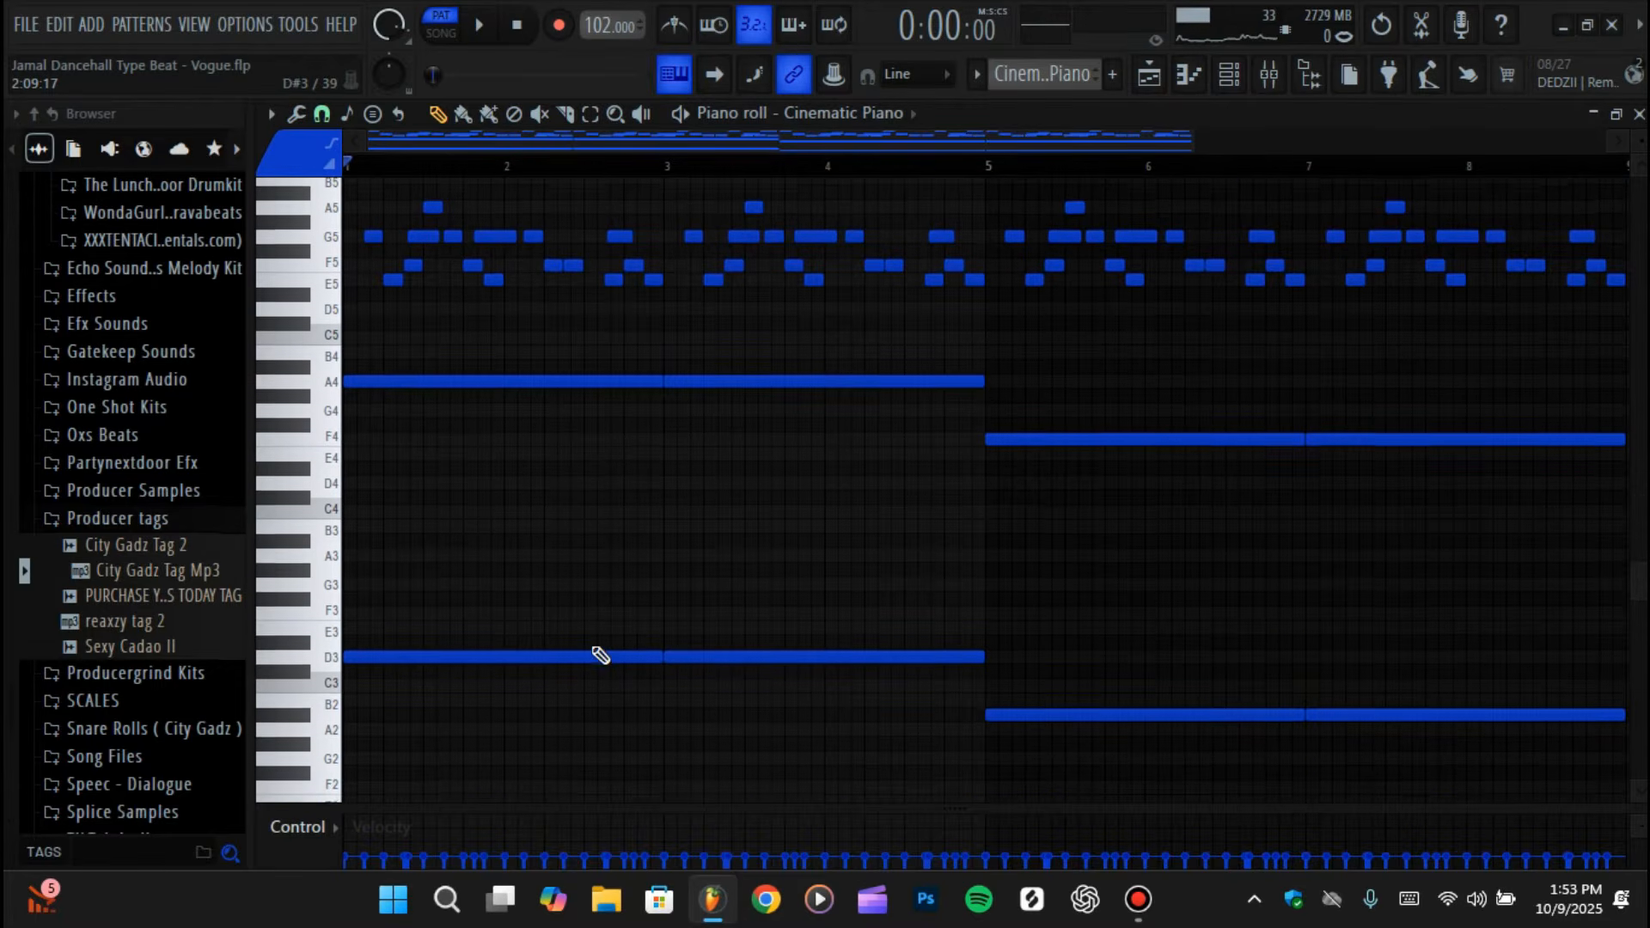
{"action": "left_click_drag", "start_coordinate": [640, 634], "coordinate": [1492, 781]}
{"action": "left_click_drag", "start_coordinate": [578, 331], "coordinate": [1474, 550]}
{"action": "scroll", "coordinate": [1251, 569], "scroll_direction": "up", "scroll_amount": 3}
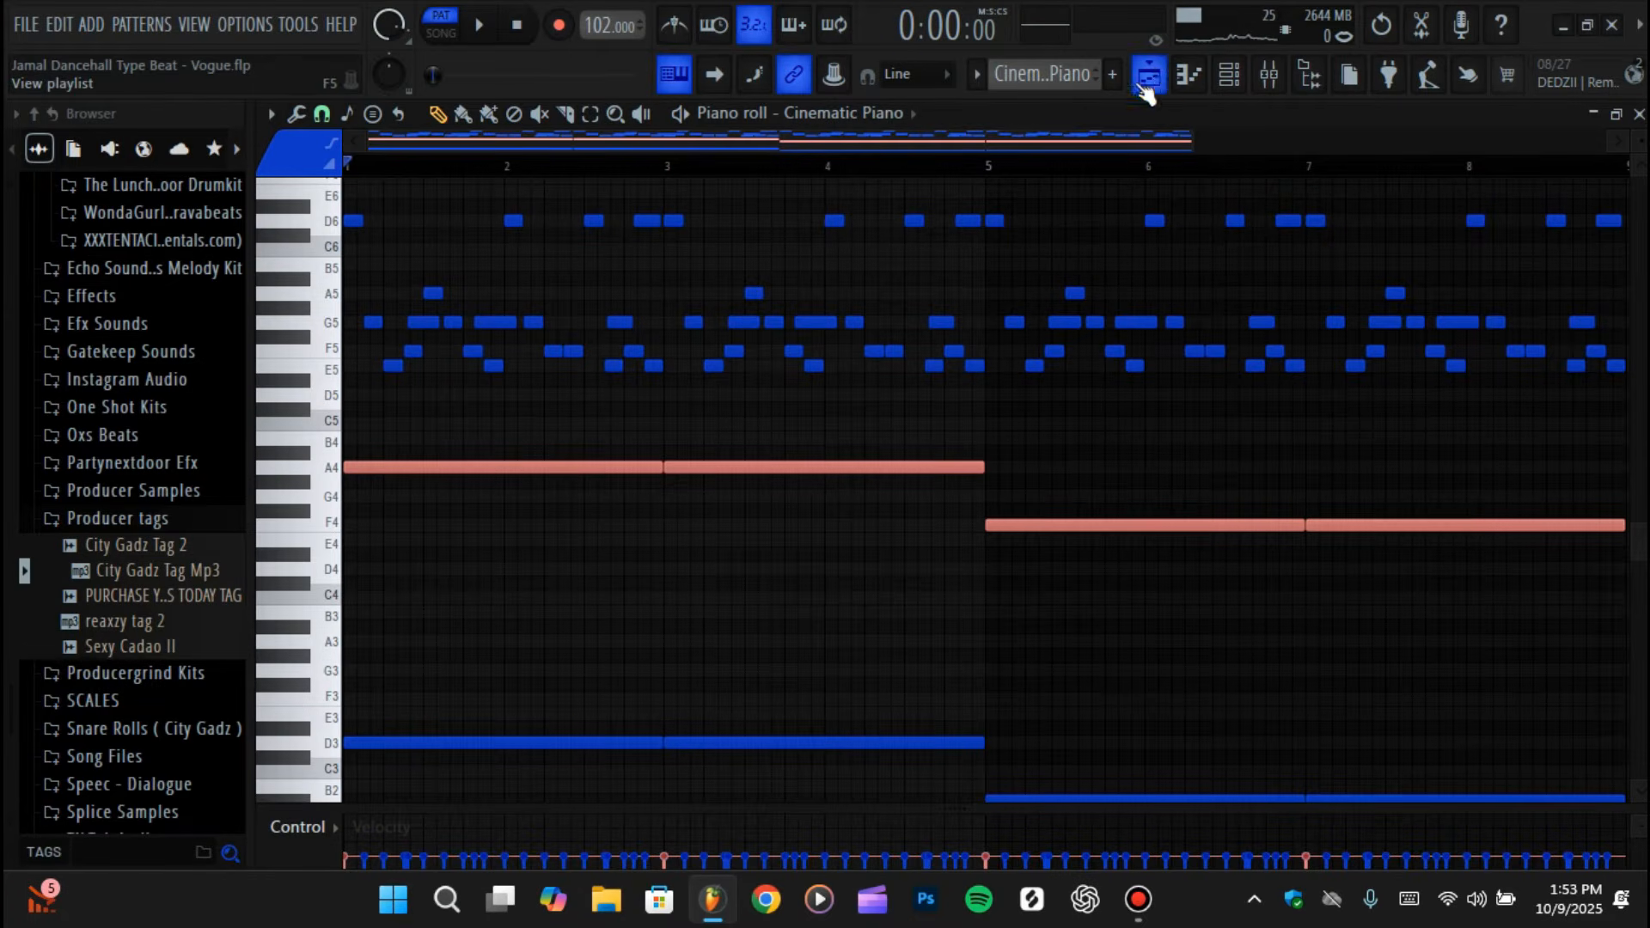
- Make Reese Bass the current pattern and show its channel's notes in the piano roll
{"action": "left_click", "coordinate": [1190, 77]}
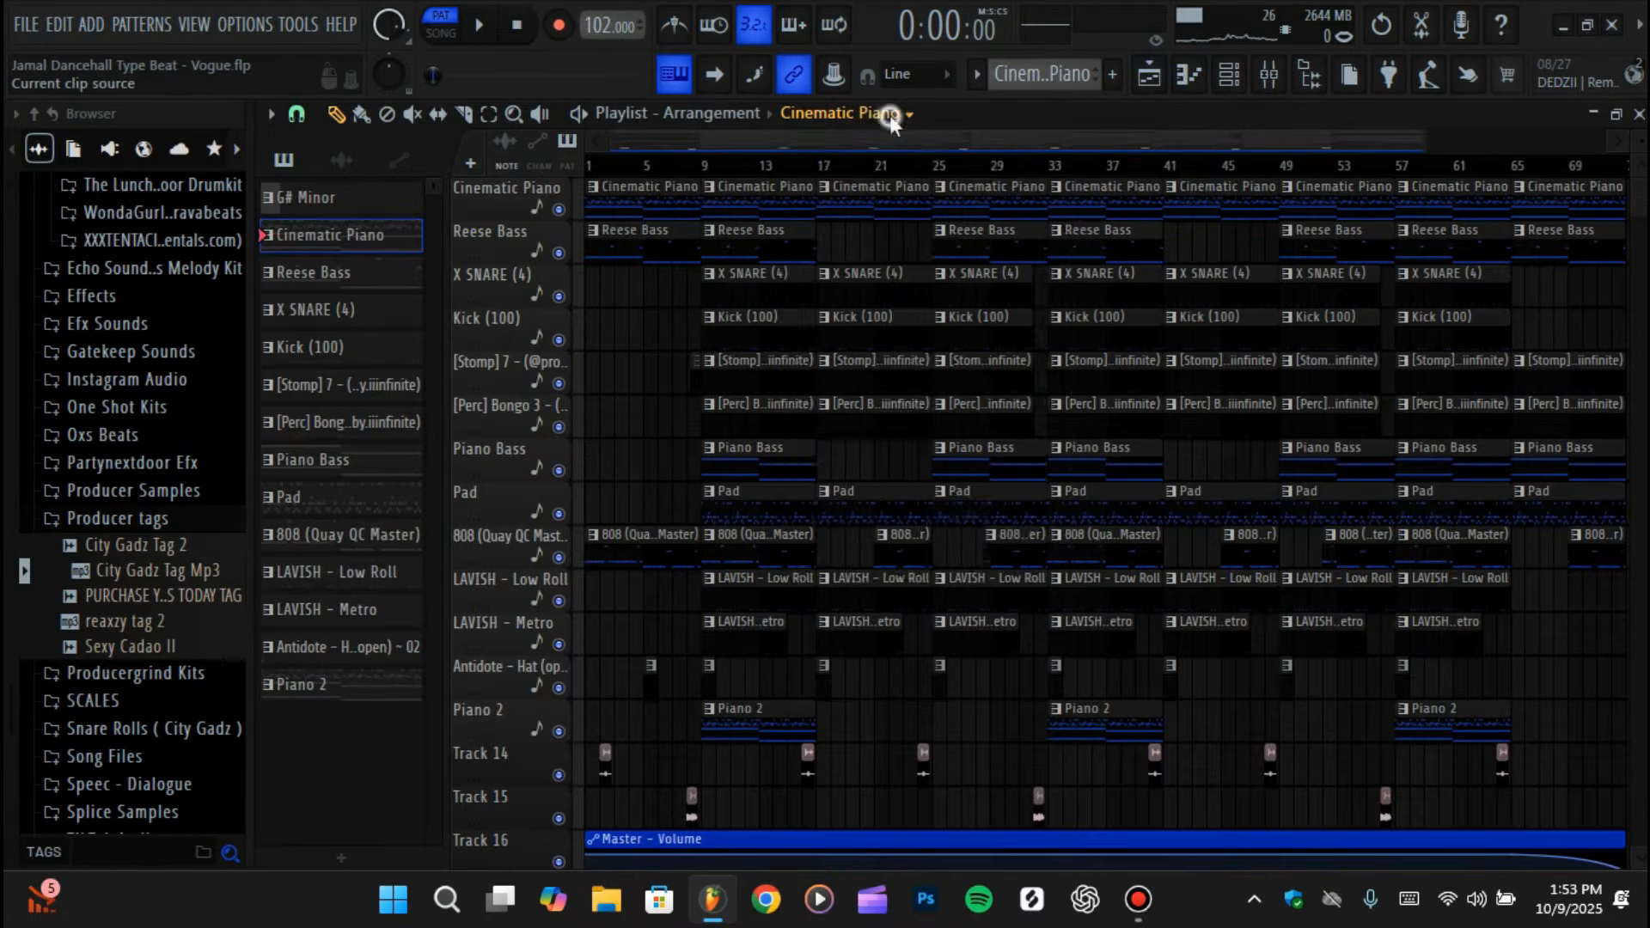
{"action": "left_click", "coordinate": [892, 114]}
{"action": "left_click", "coordinate": [886, 321]}
{"action": "left_click", "coordinate": [977, 75]}
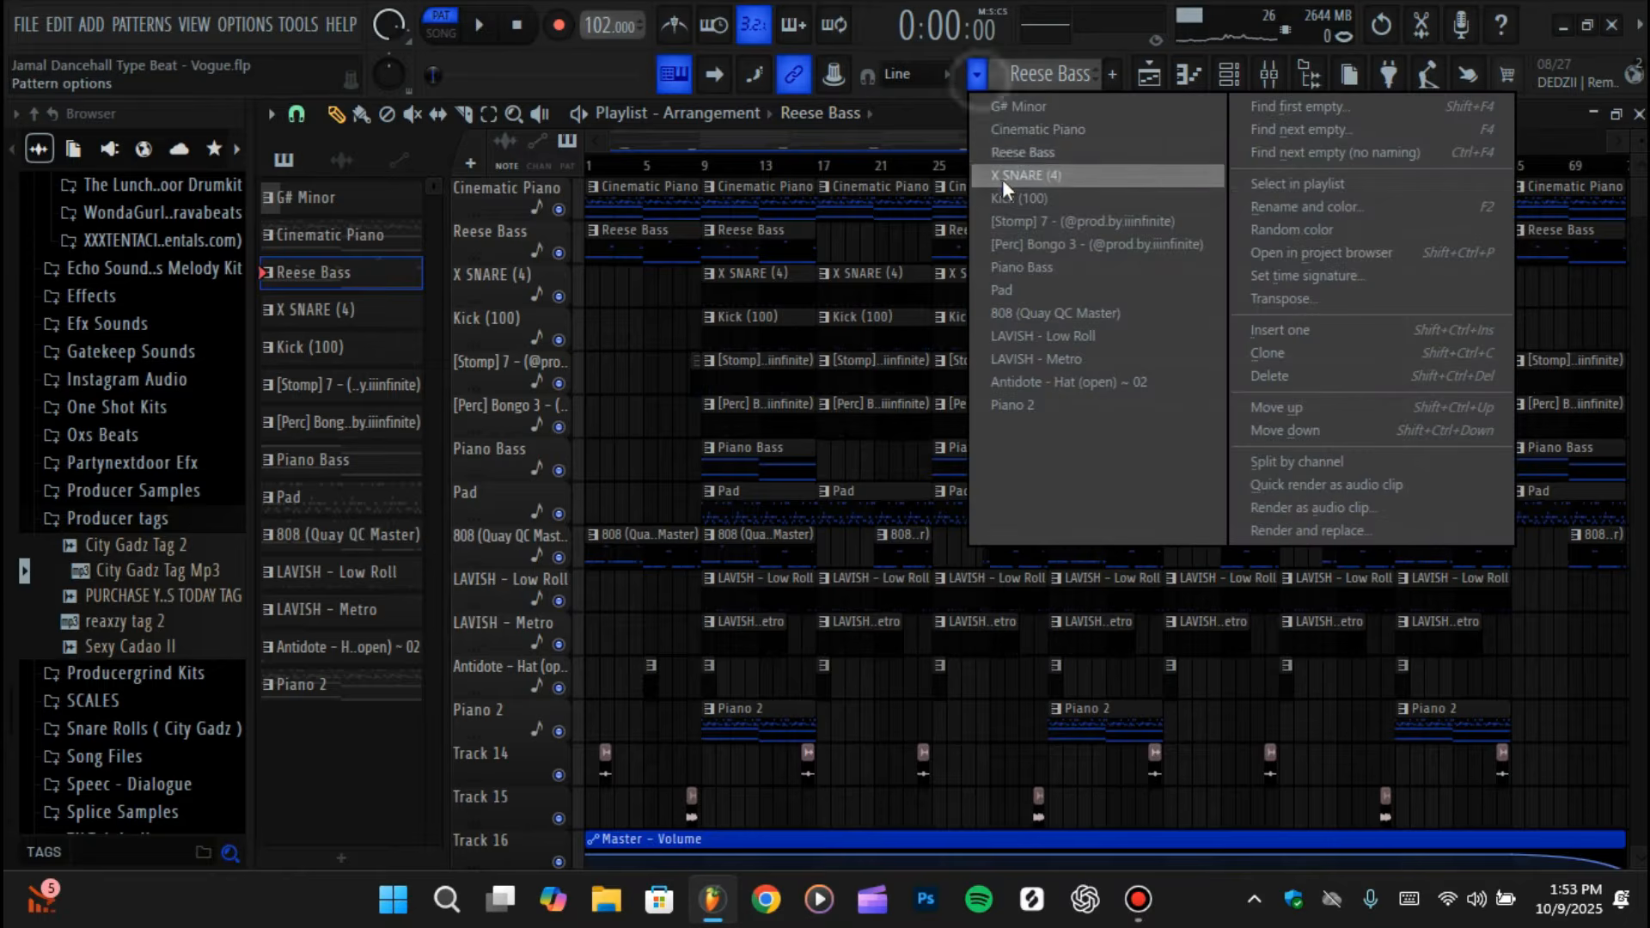
{"action": "left_click", "coordinate": [1000, 153]}
{"action": "left_click", "coordinate": [1191, 79]}
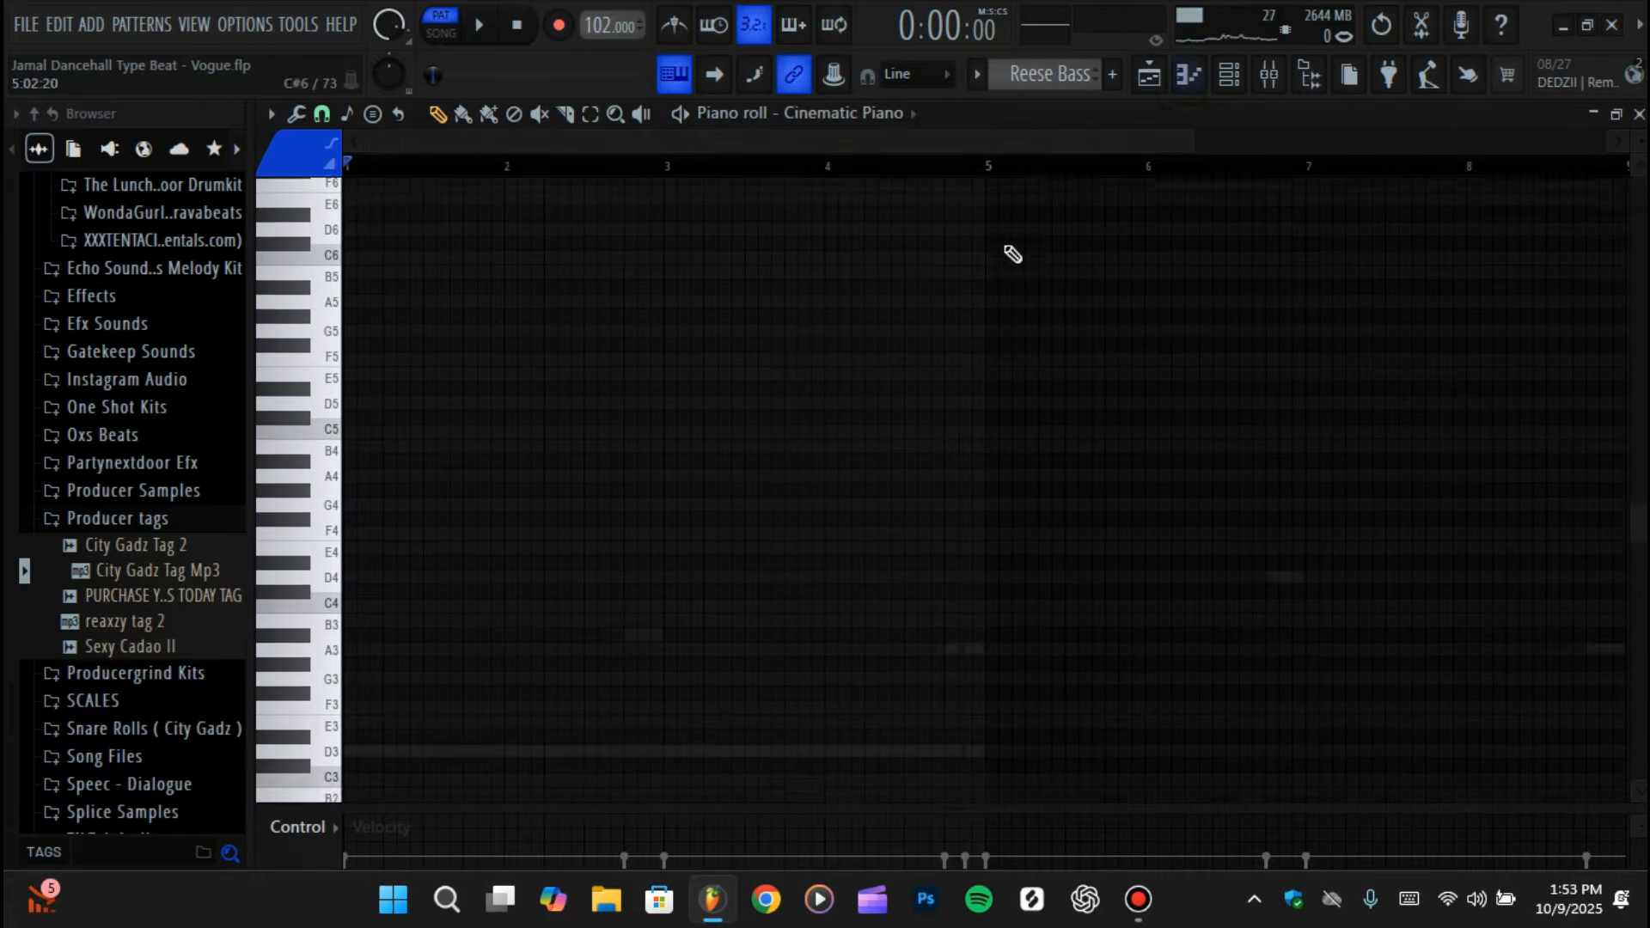
{"action": "left_click", "coordinate": [832, 114]}
{"action": "left_click", "coordinate": [860, 356]}
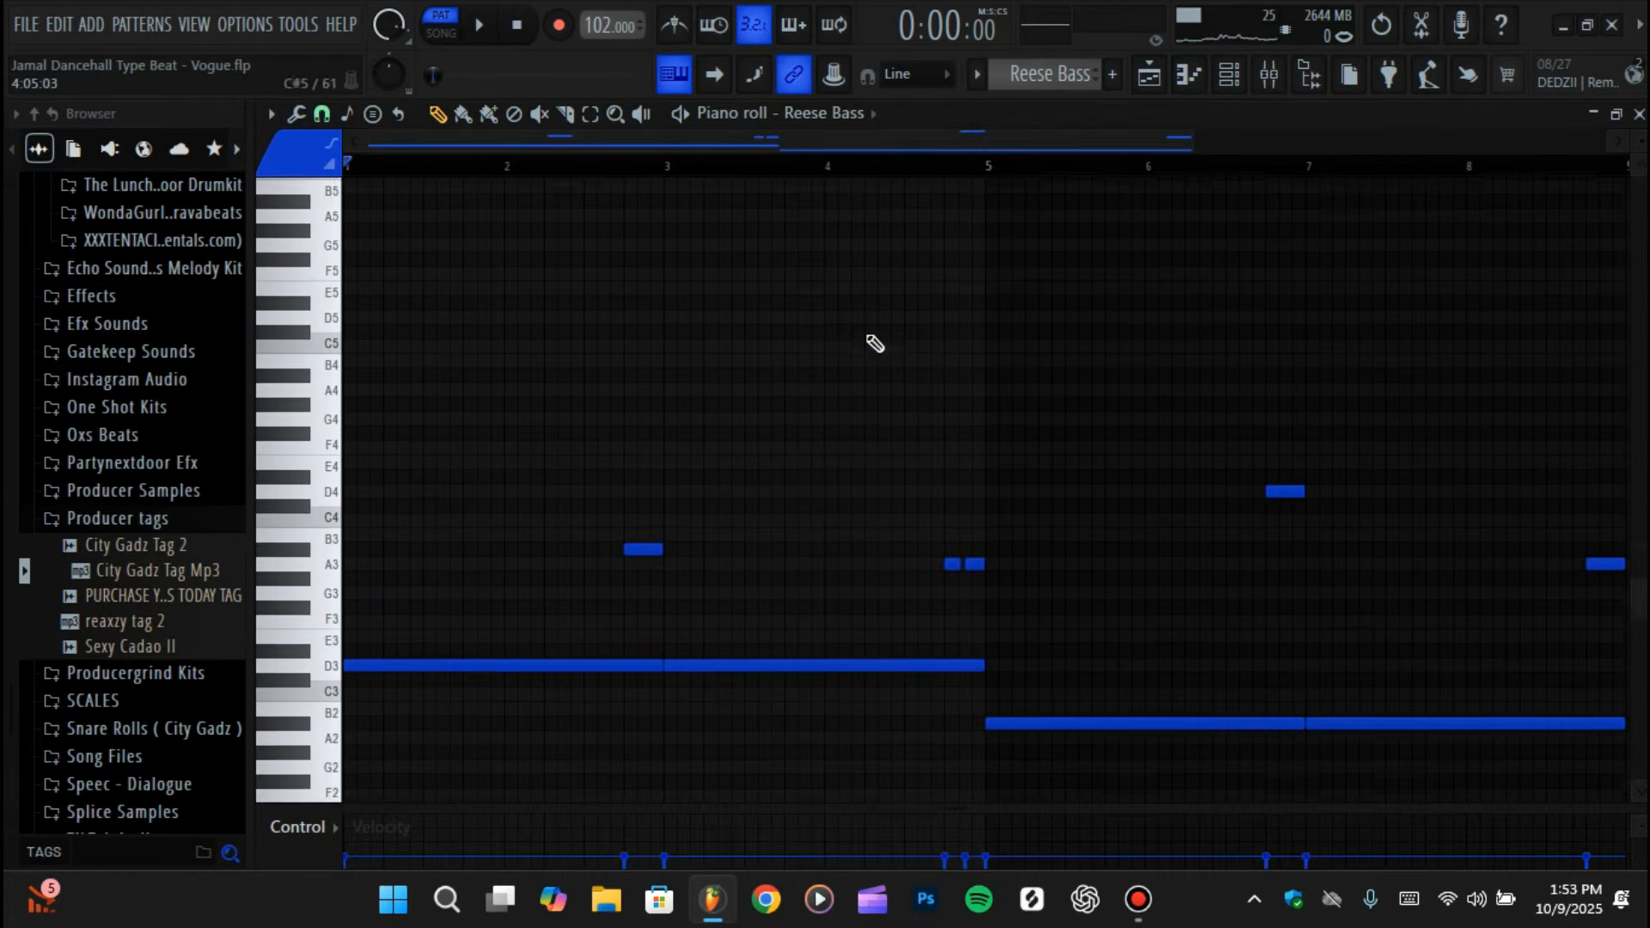
- Open the Reese Bass channel's Serum plugin and look through the Echo Sound Works - Reeses presets
{"action": "left_click", "coordinate": [1231, 79]}
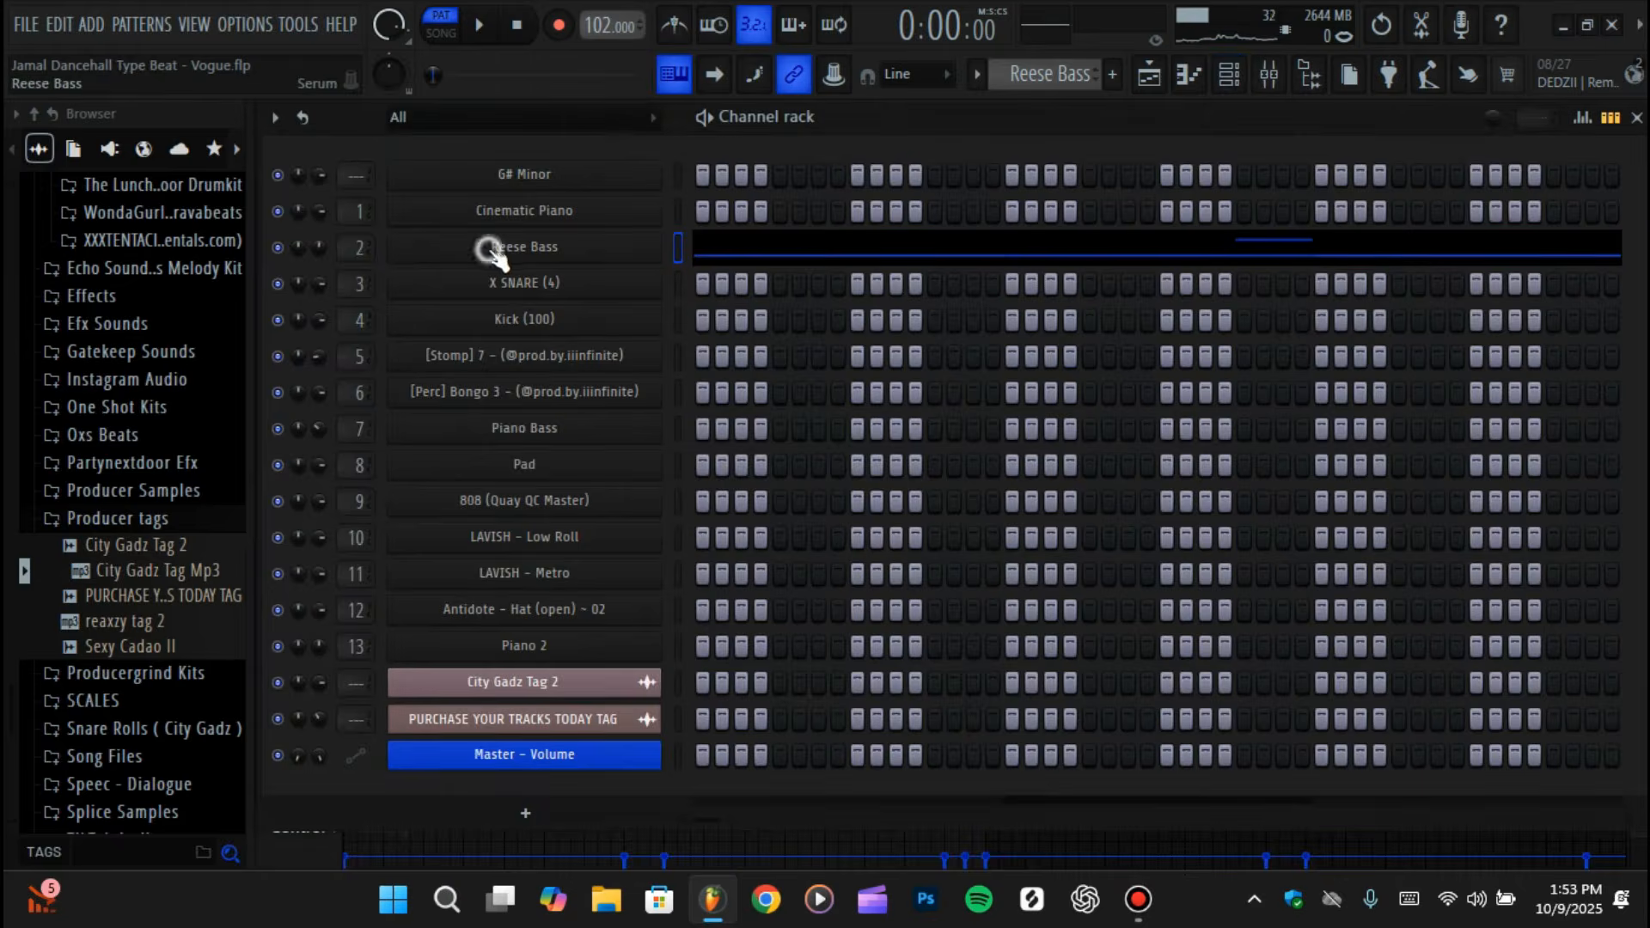
{"action": "left_click", "coordinate": [491, 249]}
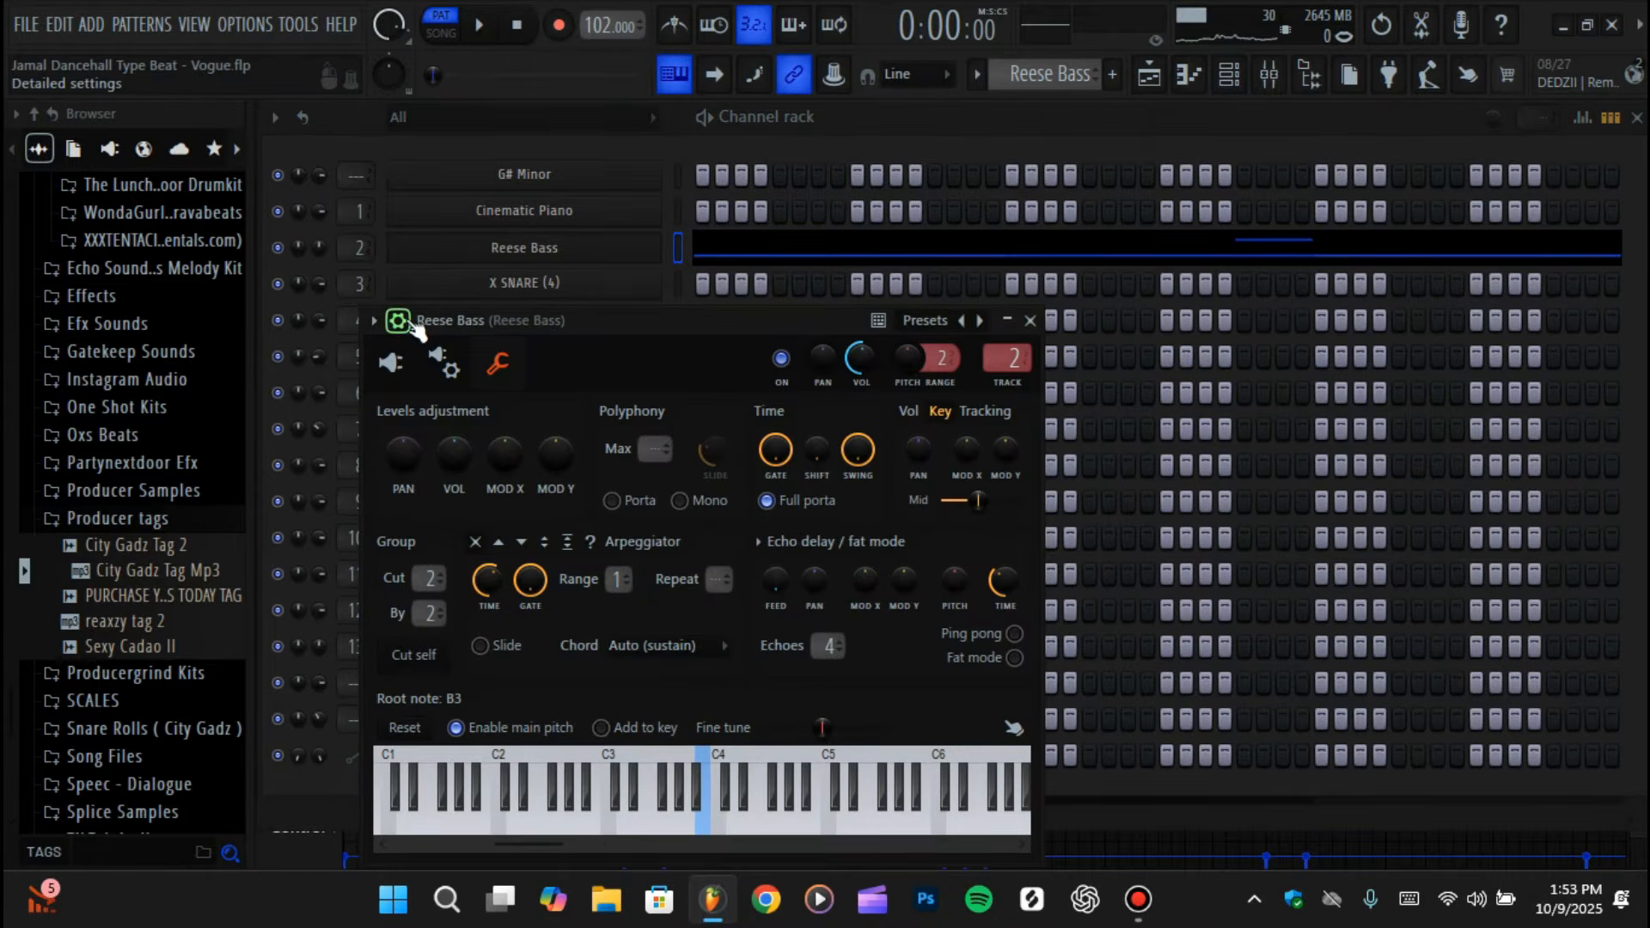
{"action": "left_click", "coordinate": [400, 322]}
{"action": "left_click", "coordinate": [902, 354]}
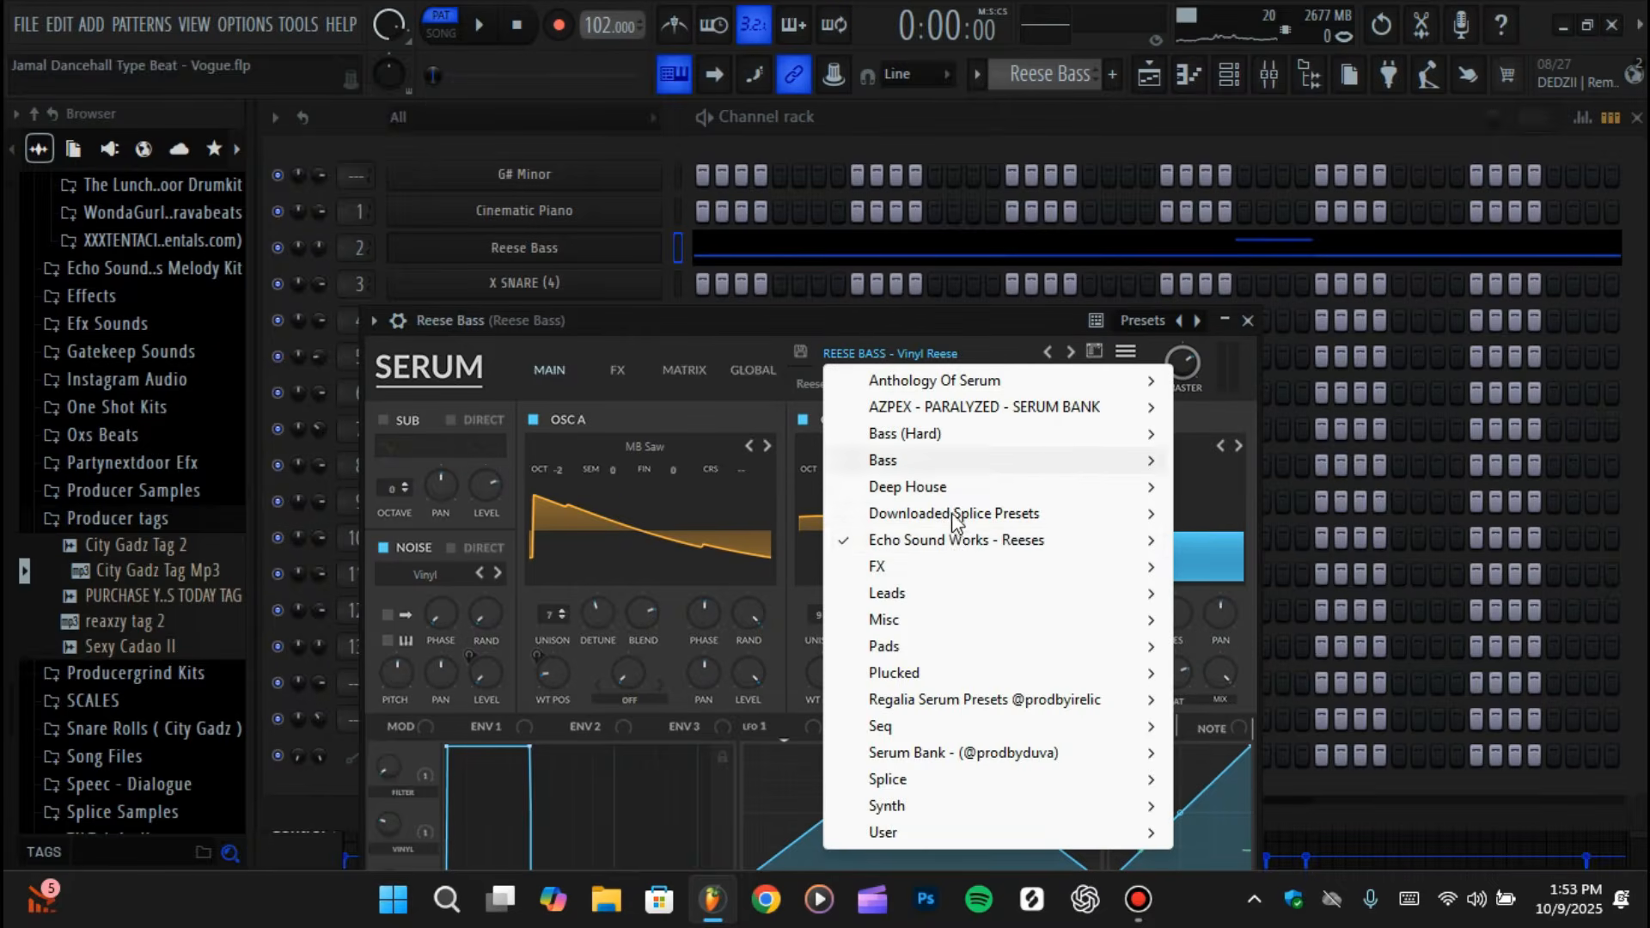
{"action": "mouse_move", "coordinate": [954, 543]}
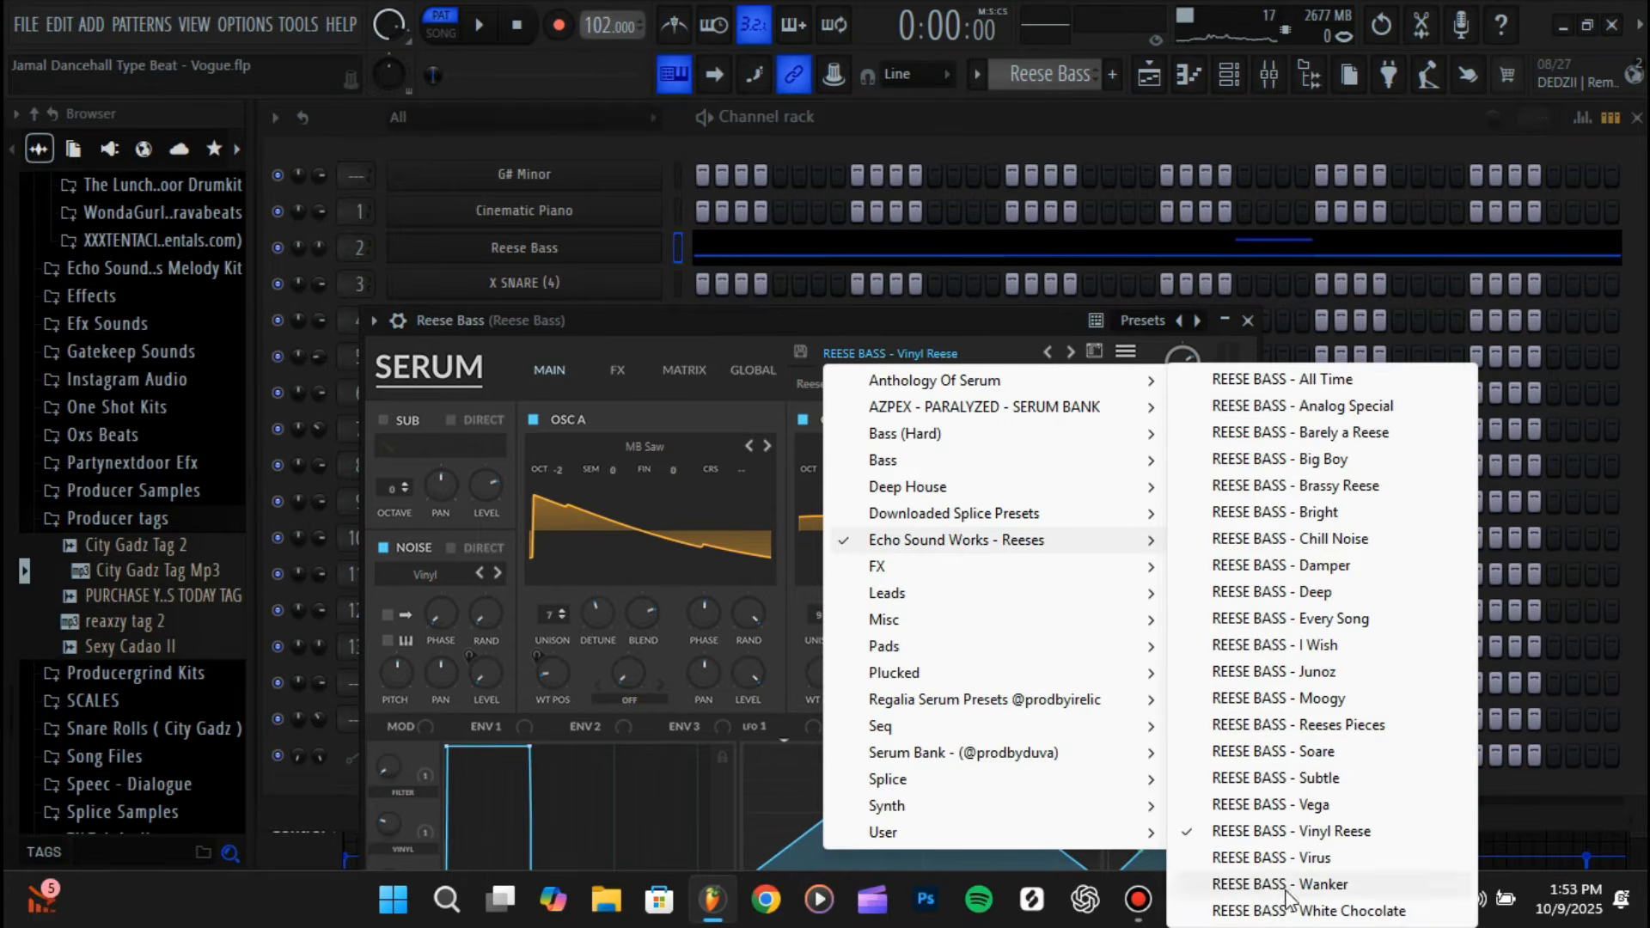
- Return to the Reese Bass notes in the piano roll, and play the pattern briefly
{"action": "left_click", "coordinate": [1189, 74]}
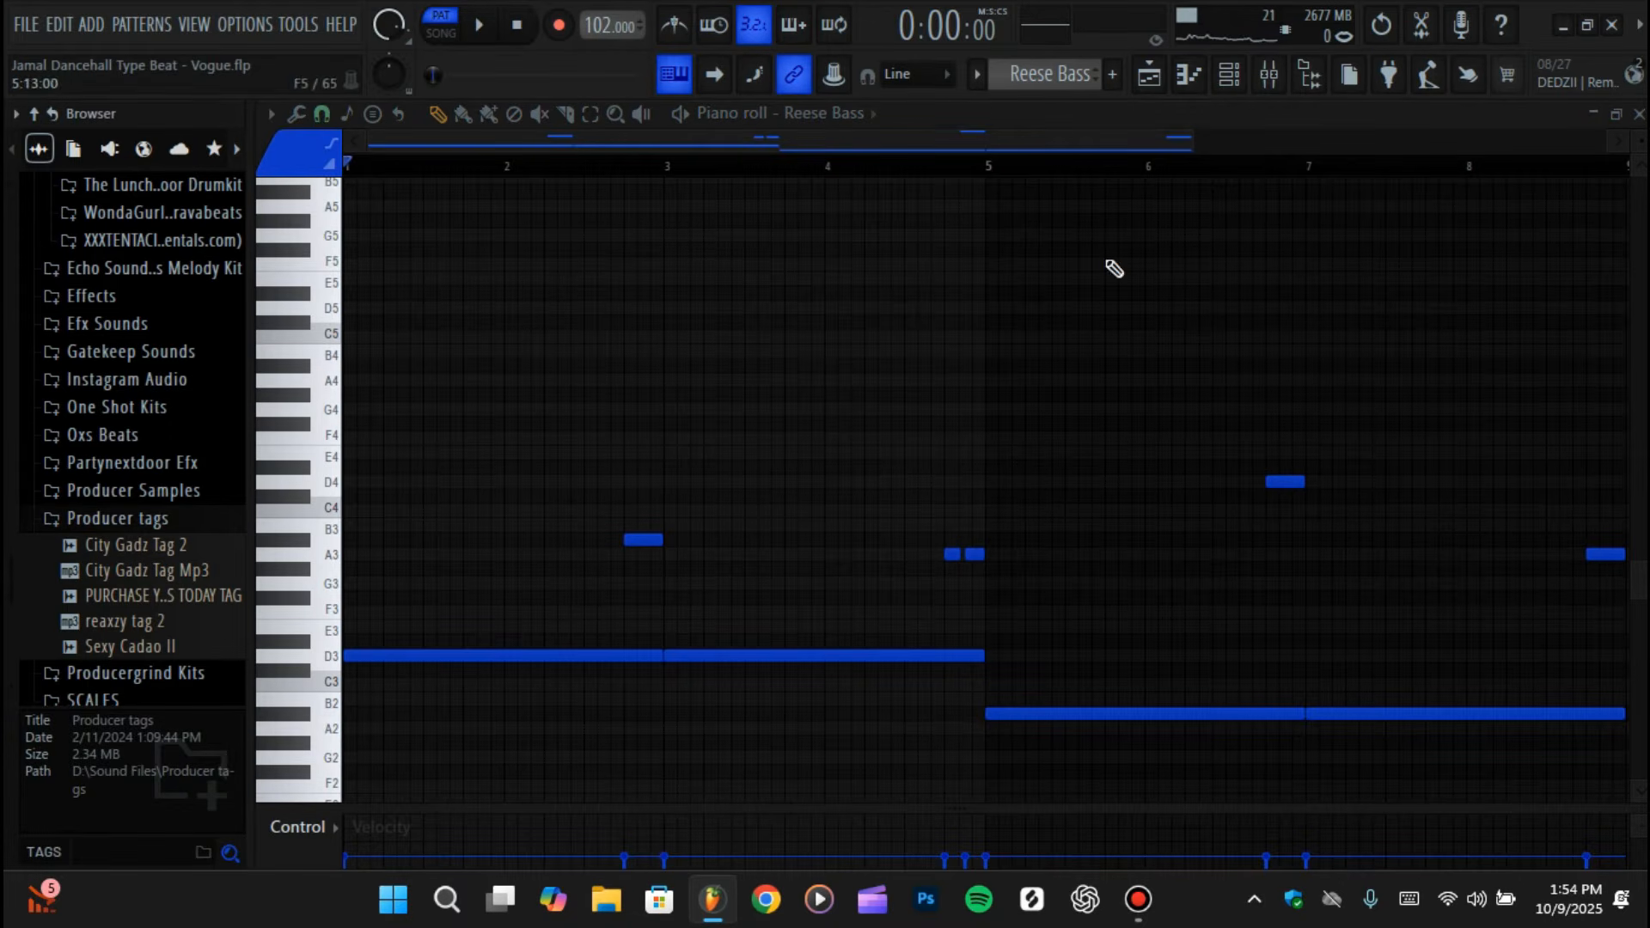
{"action": "key", "text": "space"}
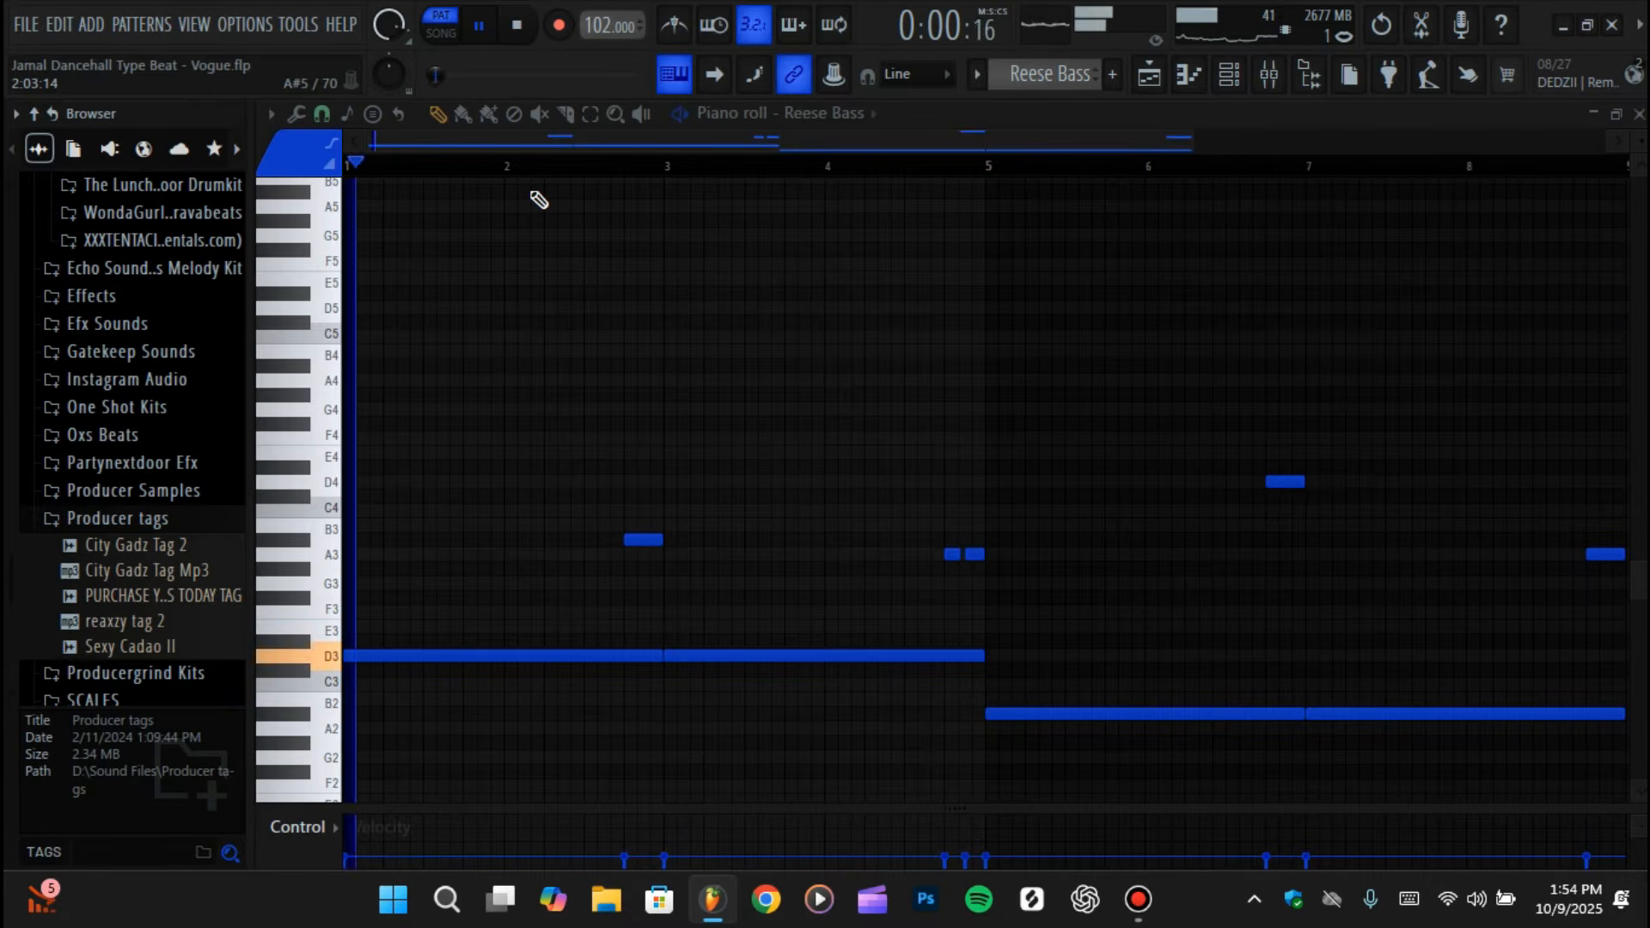
{"action": "key", "text": "space"}
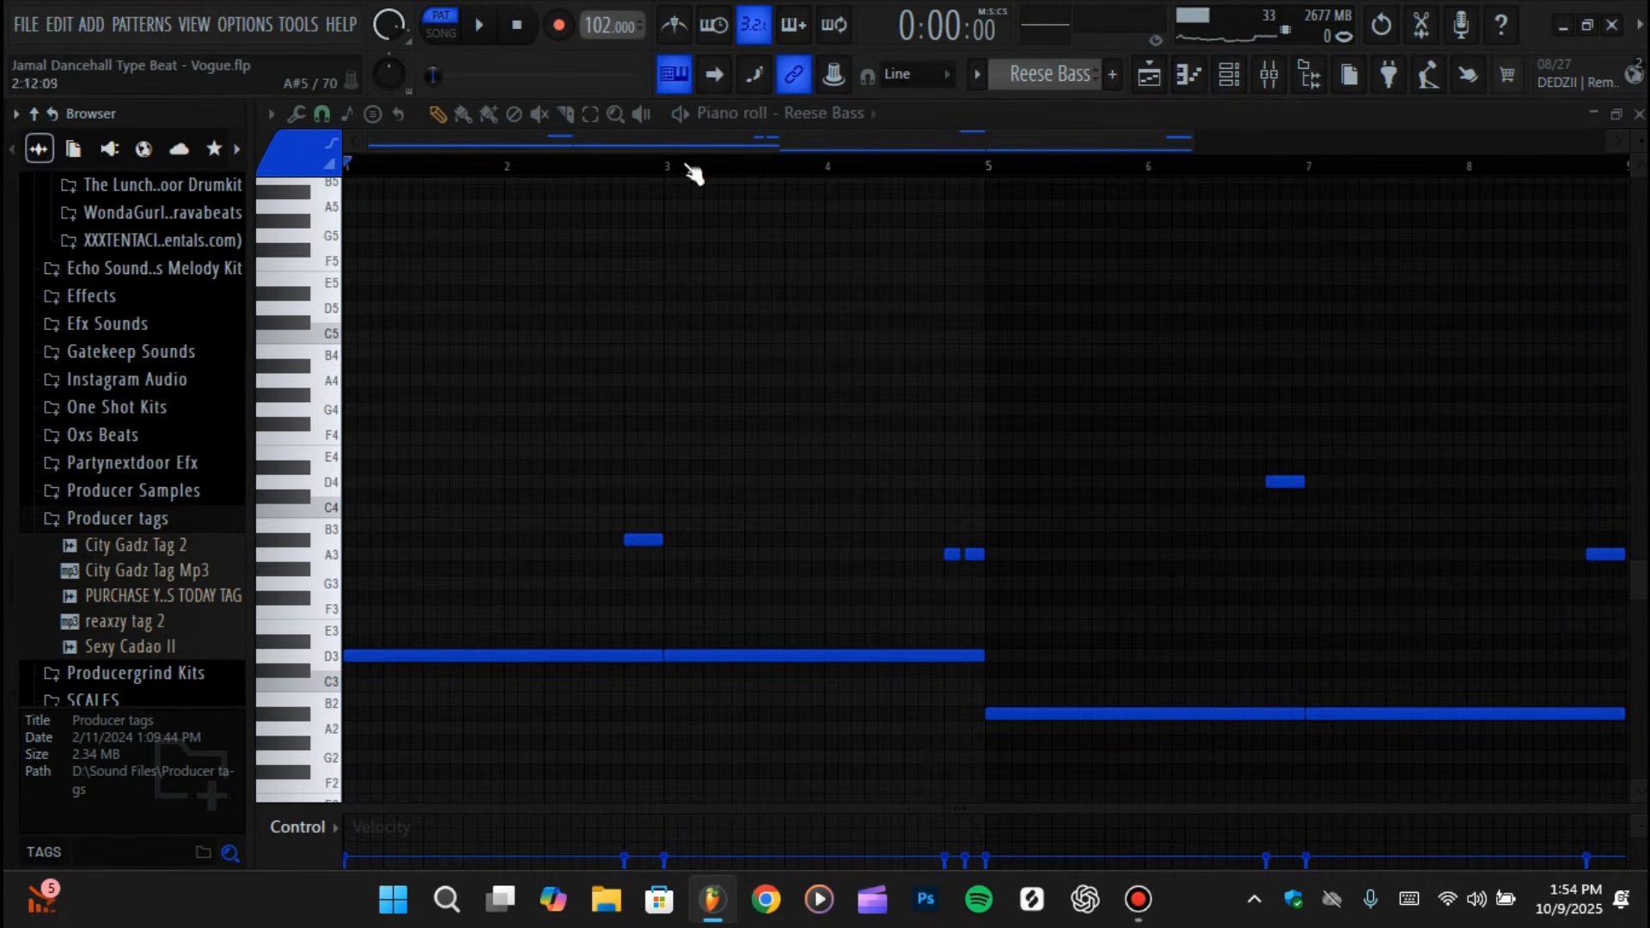
- Check the Reese Bass mixer track's effect slots and level, and its clips in the playlist arrangement
{"action": "left_click", "coordinate": [1231, 74]}
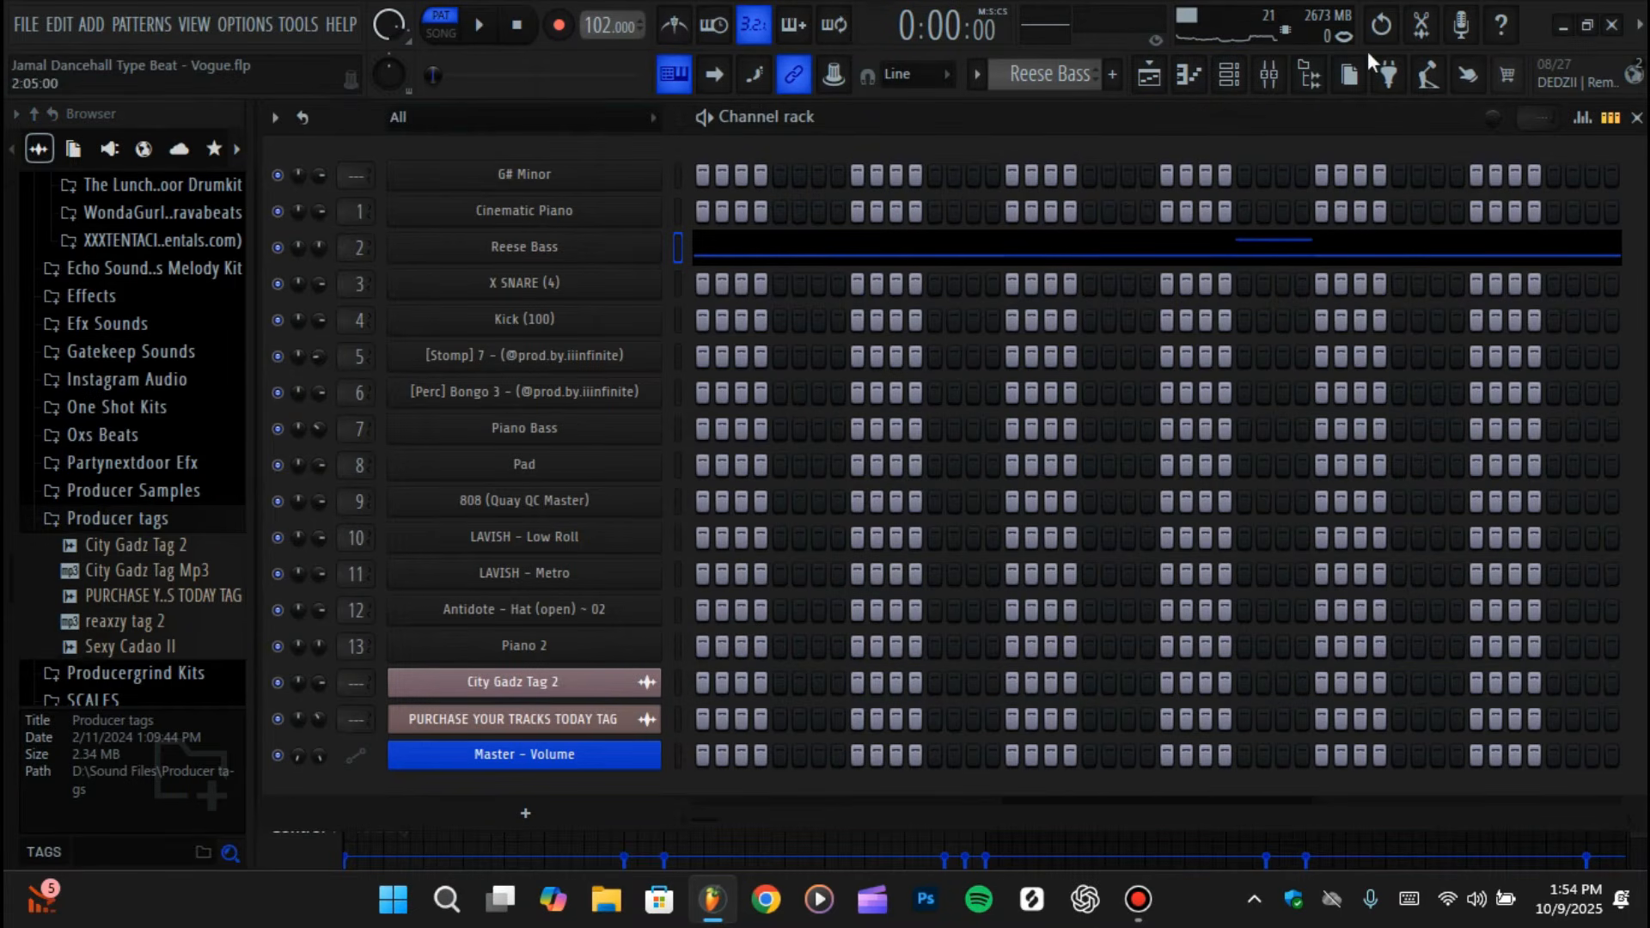
{"action": "left_click", "coordinate": [1268, 74]}
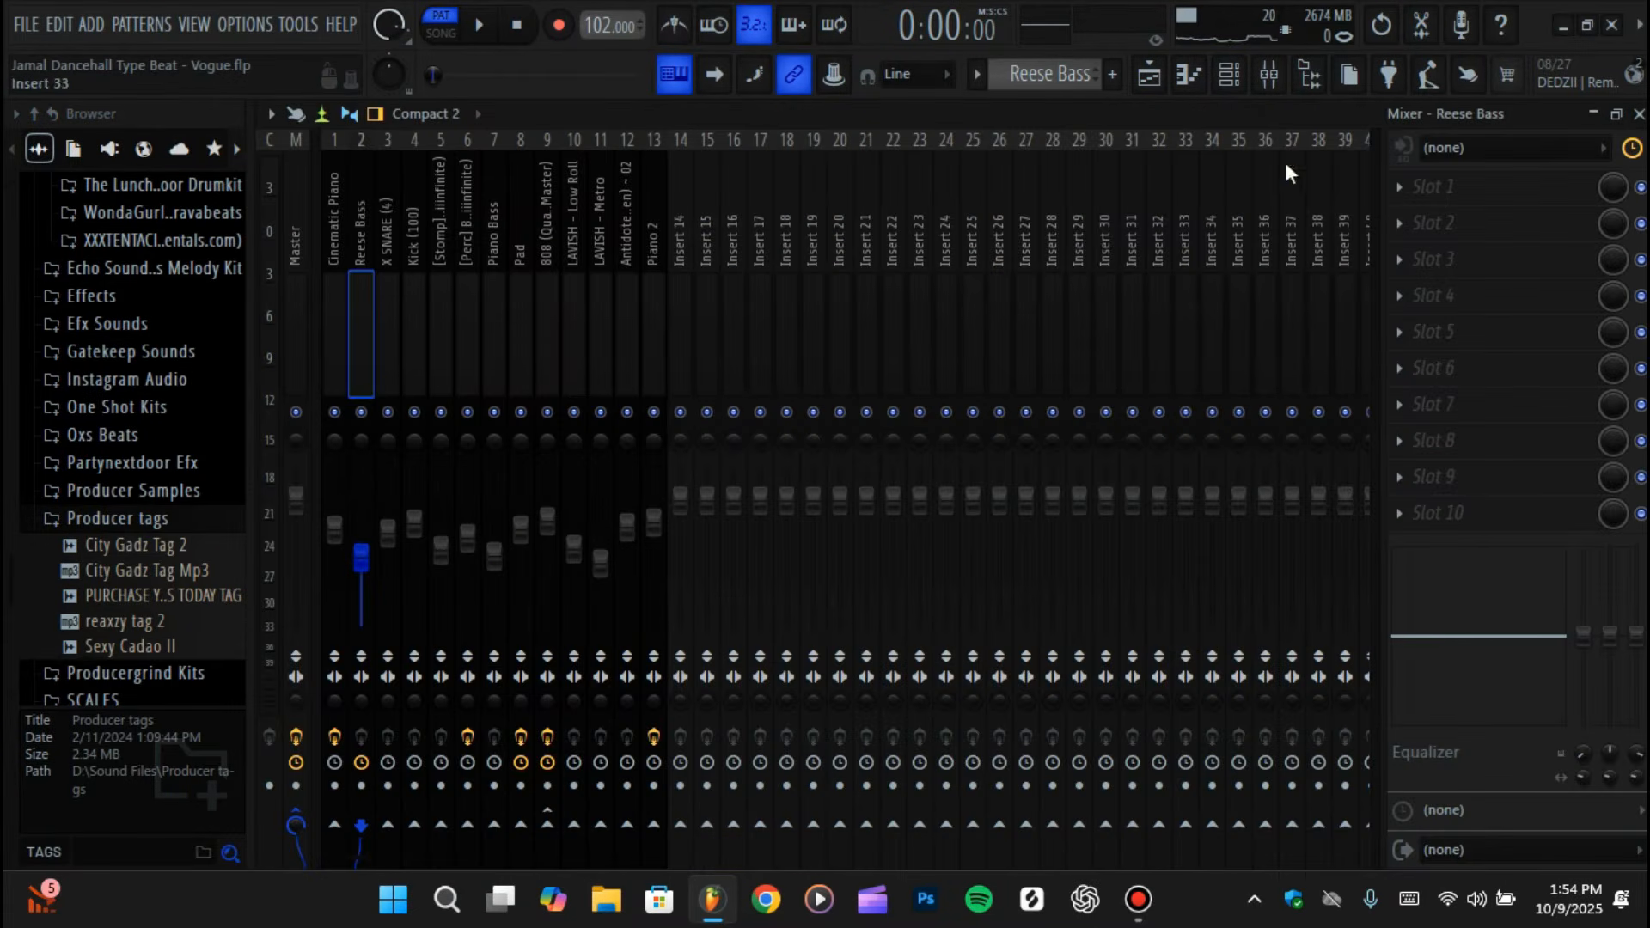
{"action": "left_click", "coordinate": [1149, 79]}
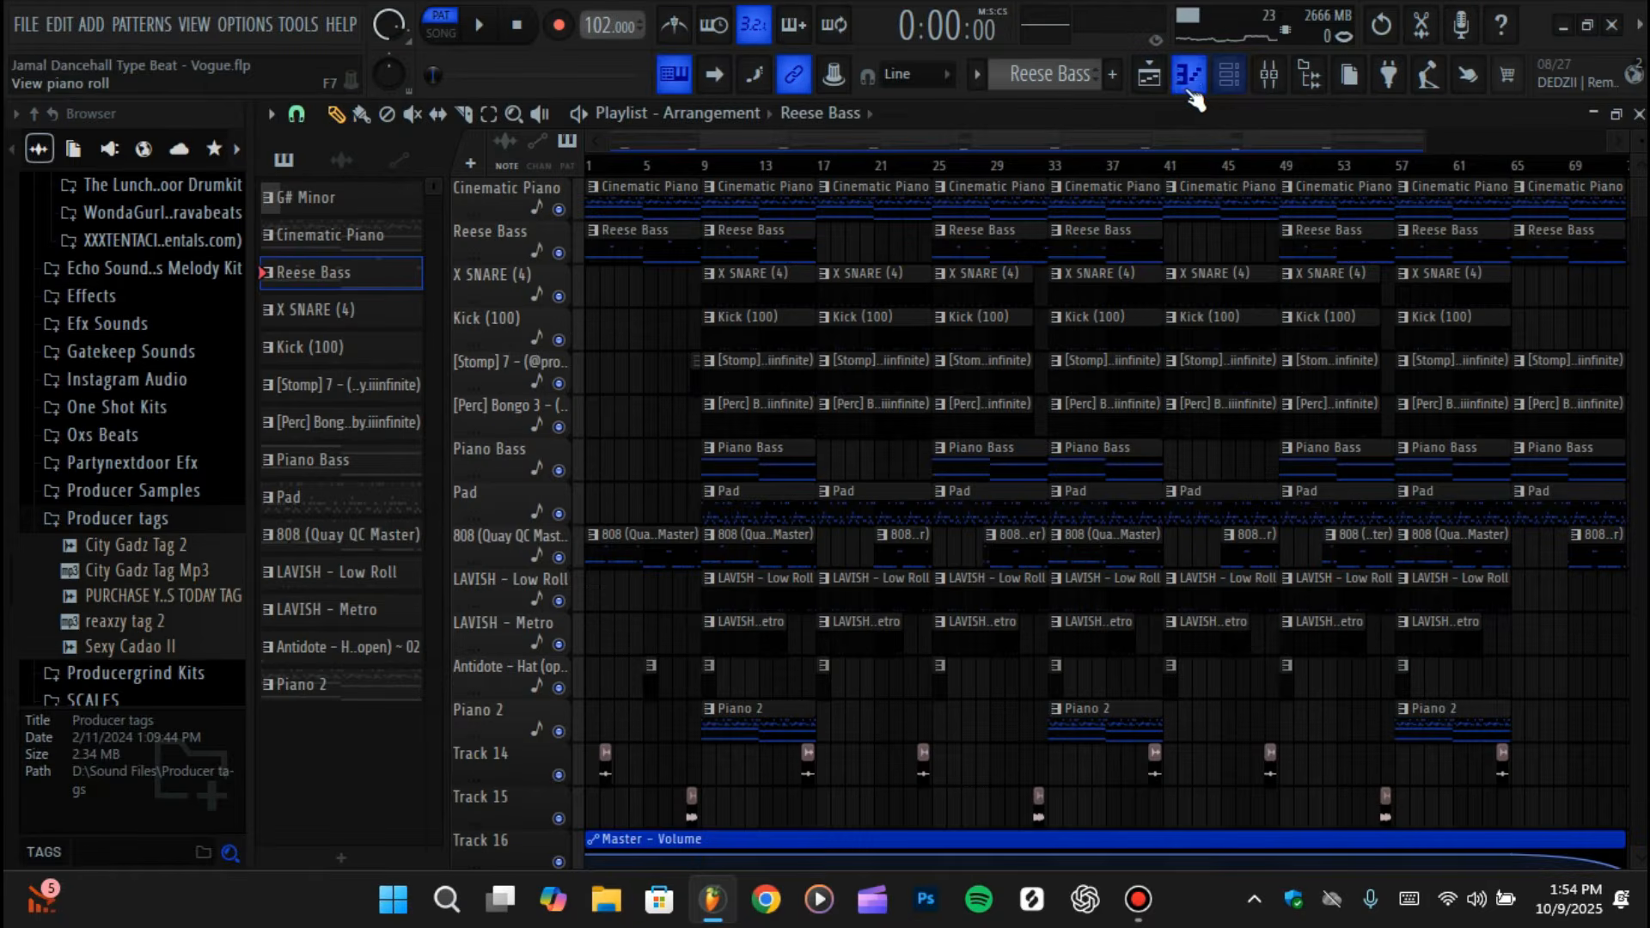
{"action": "left_click", "coordinate": [1188, 73]}
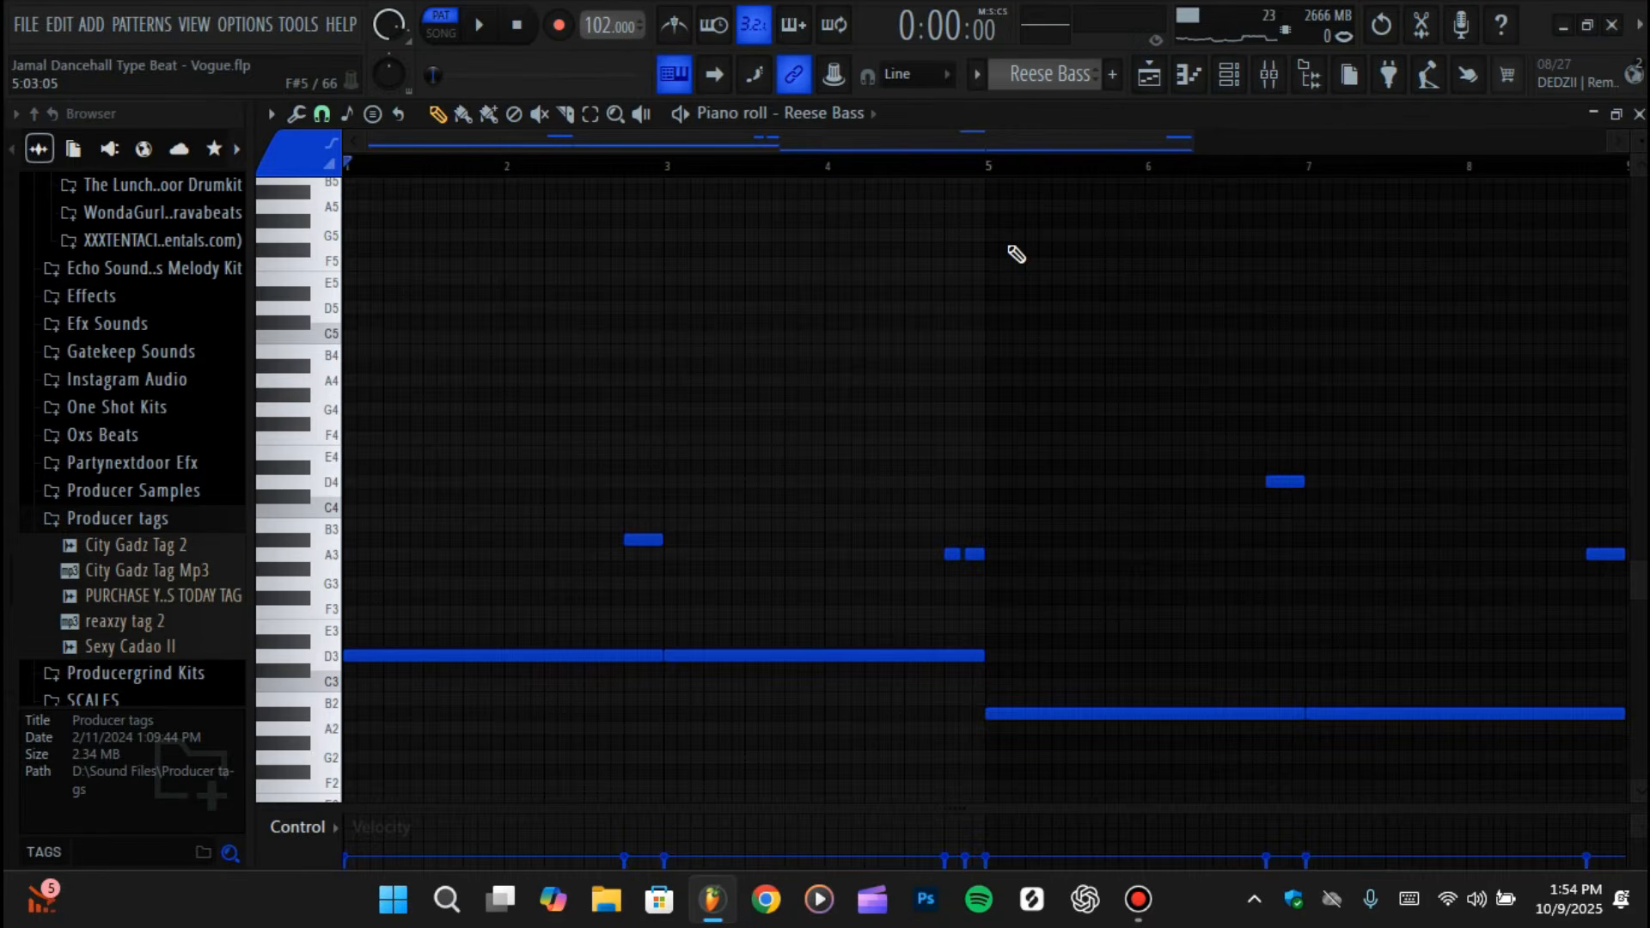
{"action": "left_click", "coordinate": [1268, 74]}
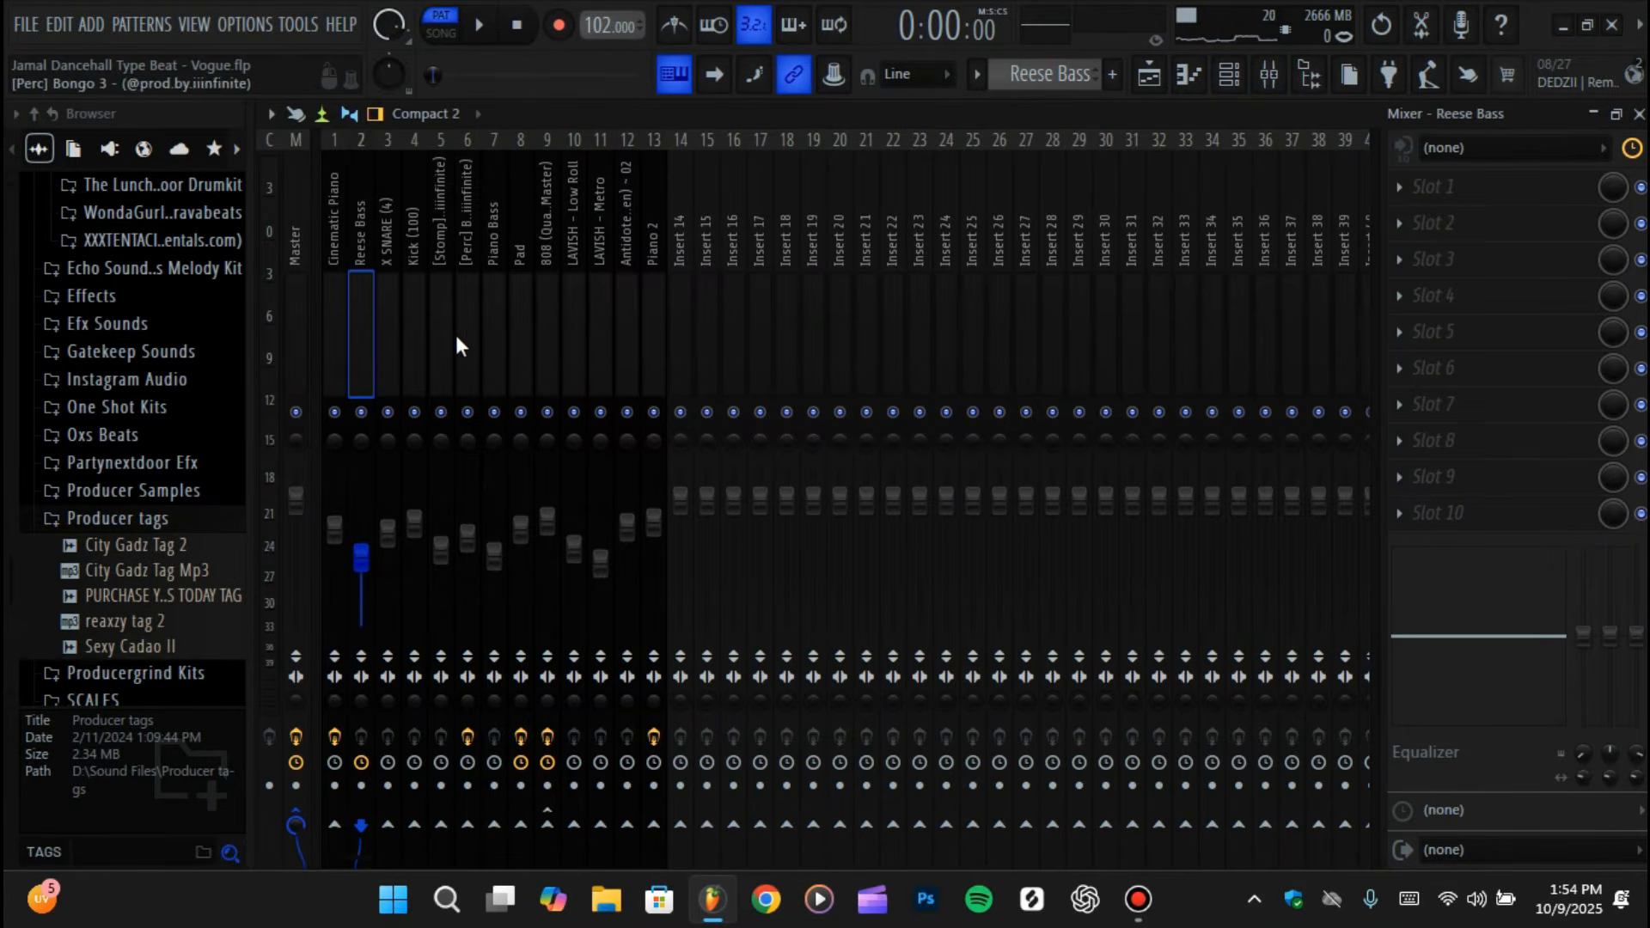
{"action": "left_click", "coordinate": [1230, 74]}
{"action": "left_click", "coordinate": [1149, 76]}
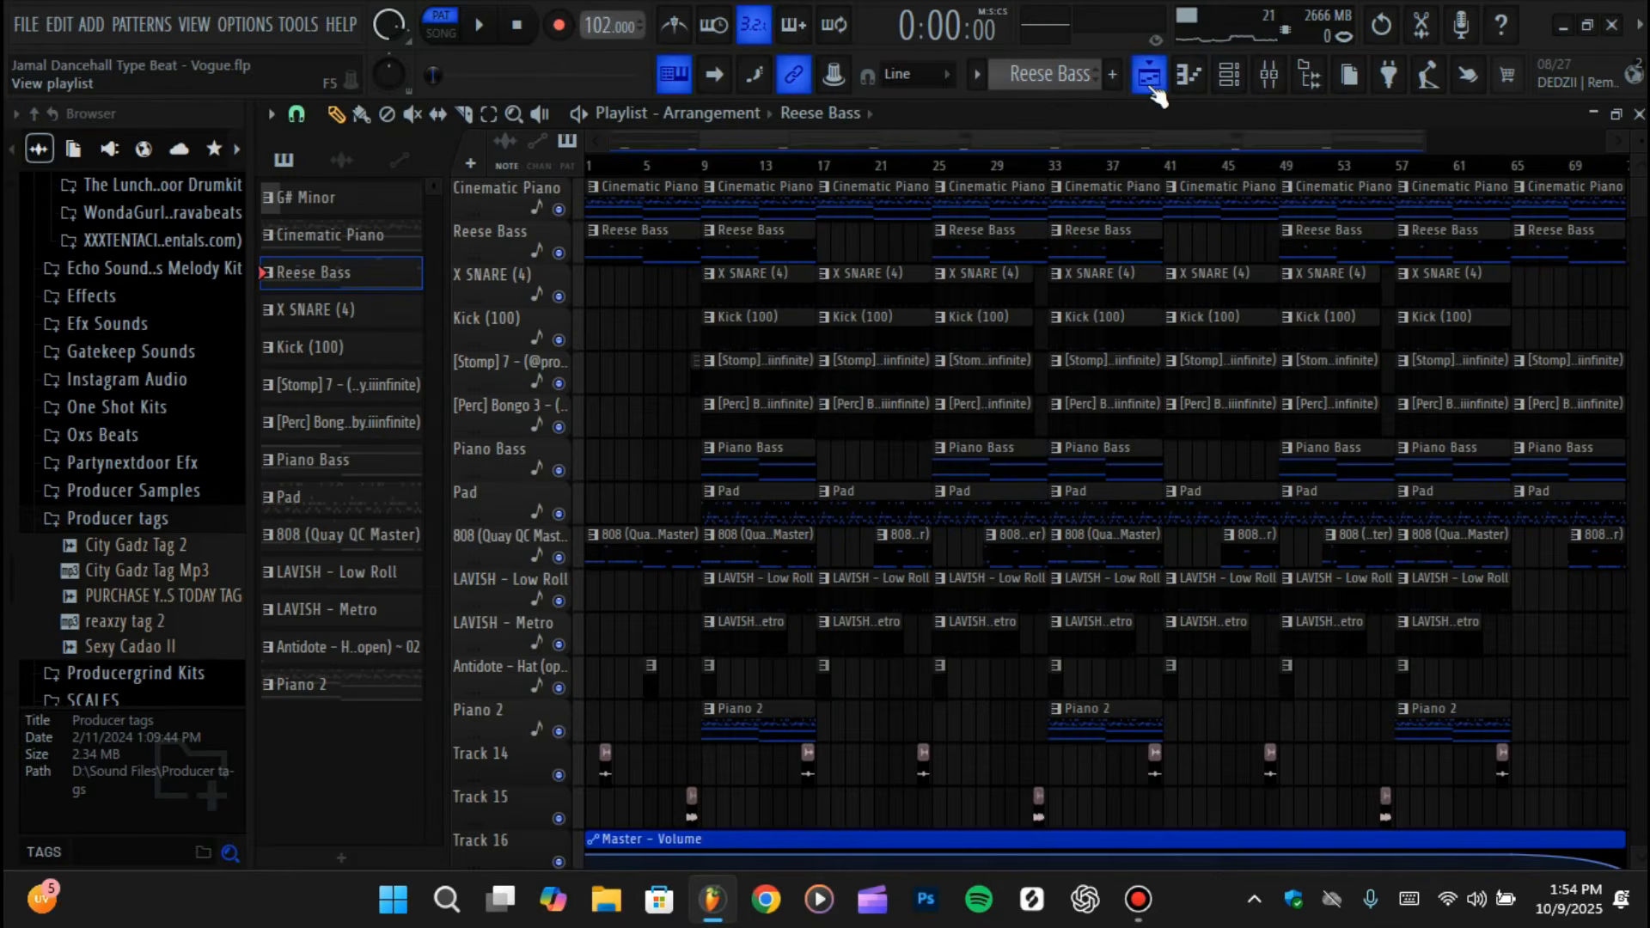
- Show the X SNARE (4) pattern's notes in the piano roll, play it from the start, and stop playback
{"action": "left_click", "coordinate": [1189, 75]}
{"action": "left_click", "coordinate": [851, 114]}
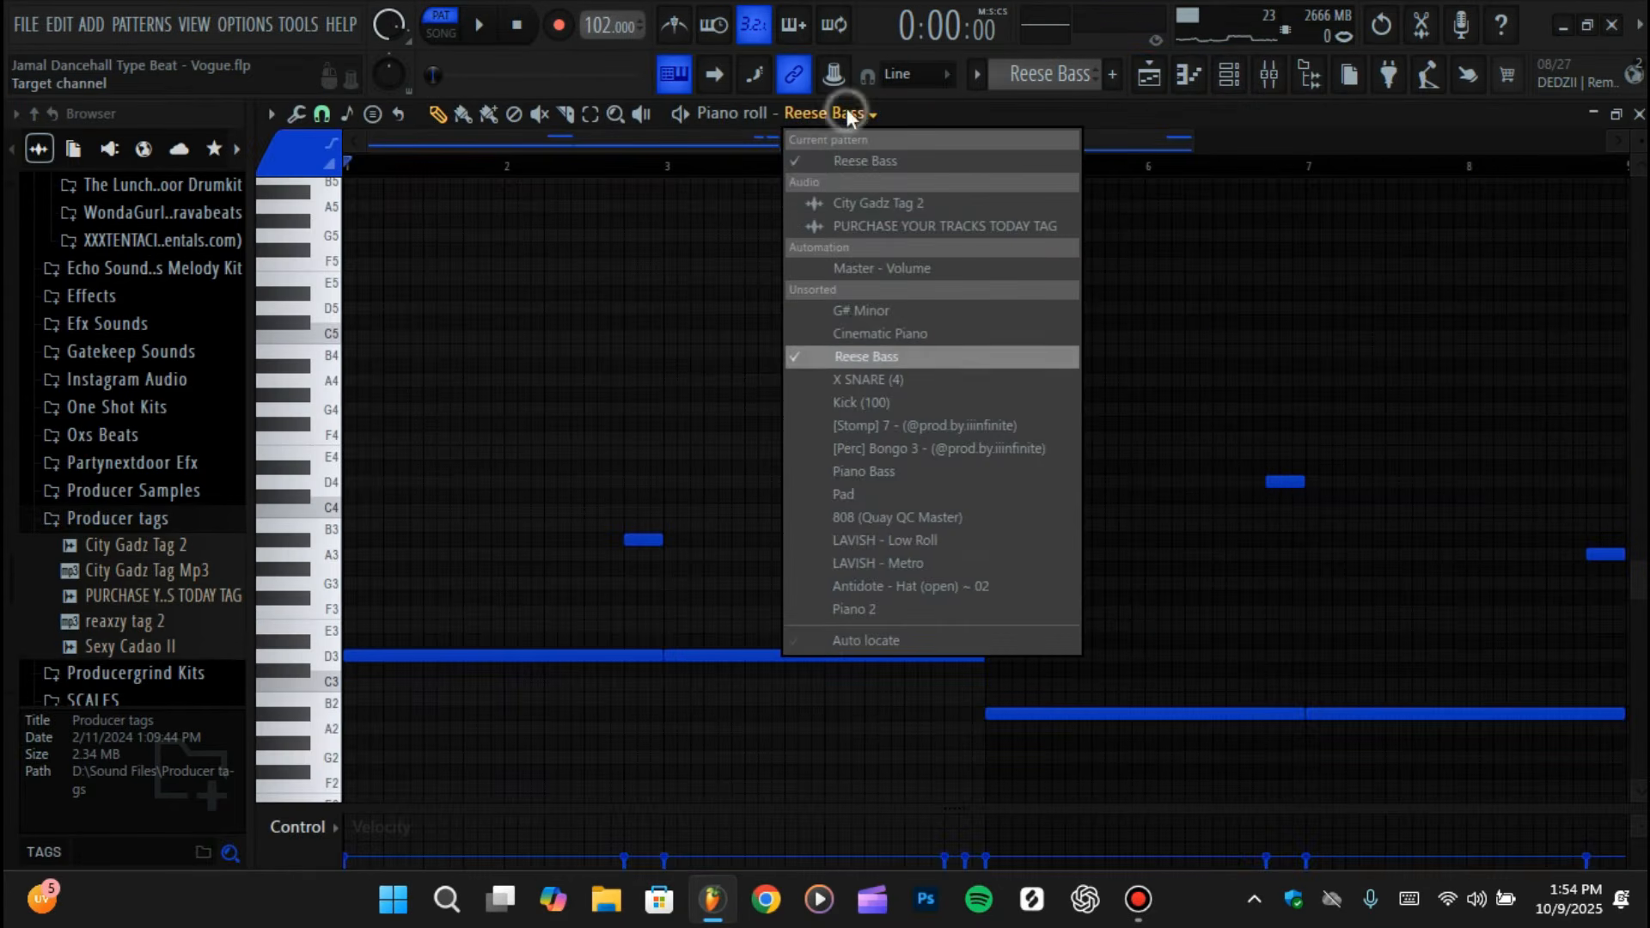
{"action": "left_click", "coordinate": [862, 379]}
{"action": "left_click", "coordinate": [978, 75]}
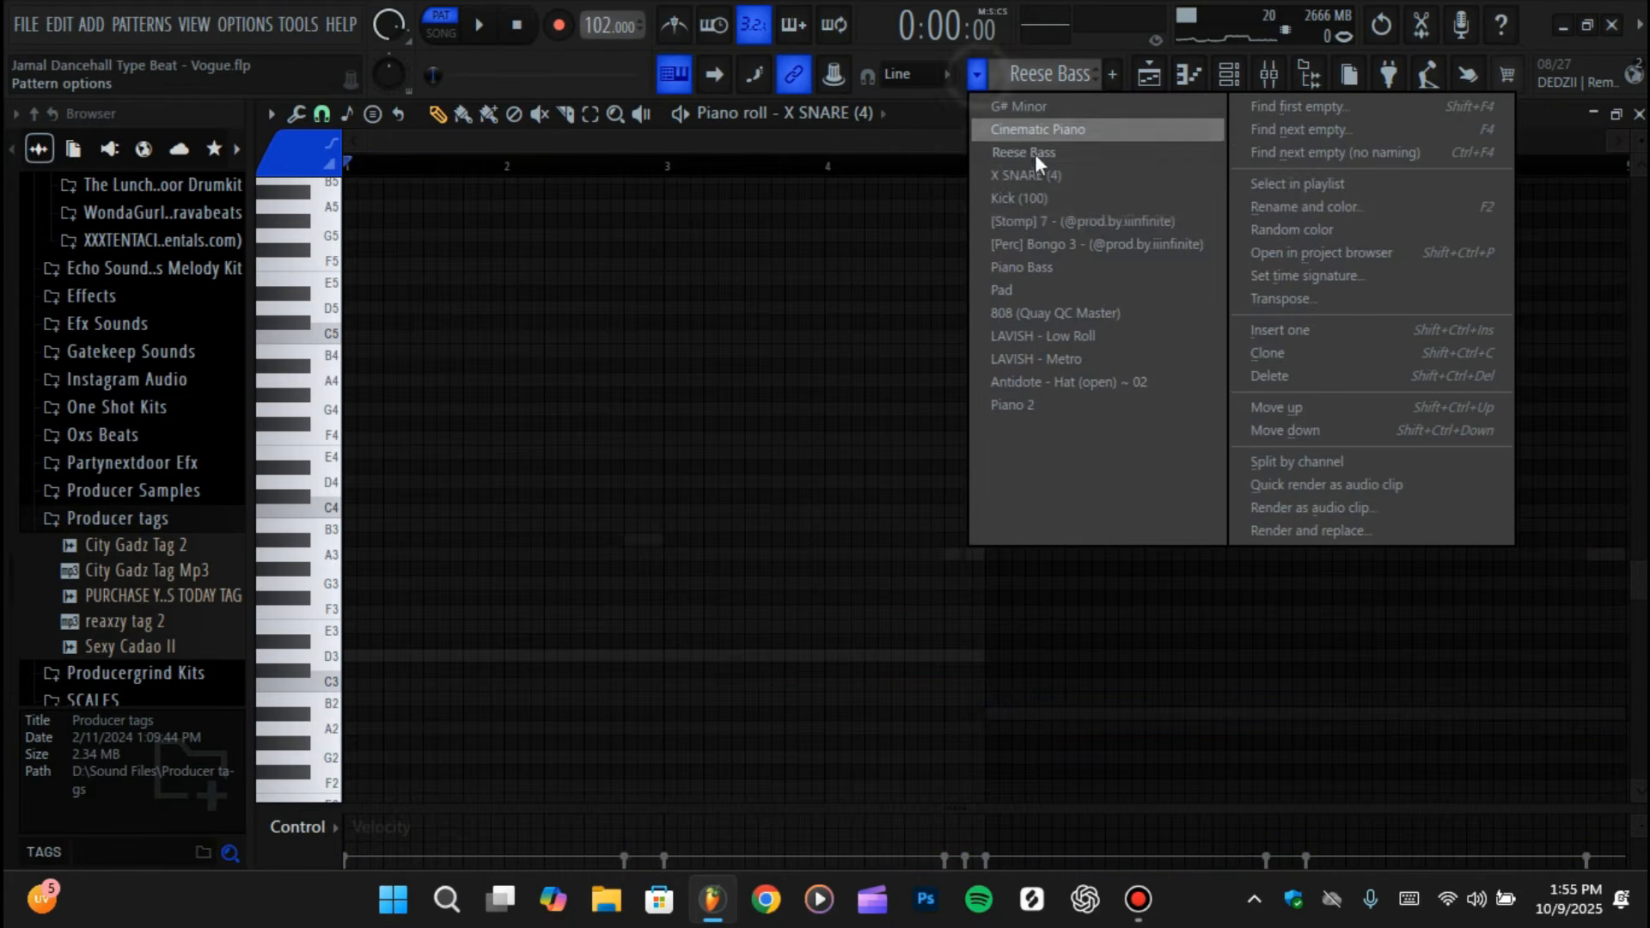
{"action": "left_click", "coordinate": [1030, 175]}
{"action": "scroll", "coordinate": [1063, 354], "scroll_direction": "up", "scroll_amount": 4}
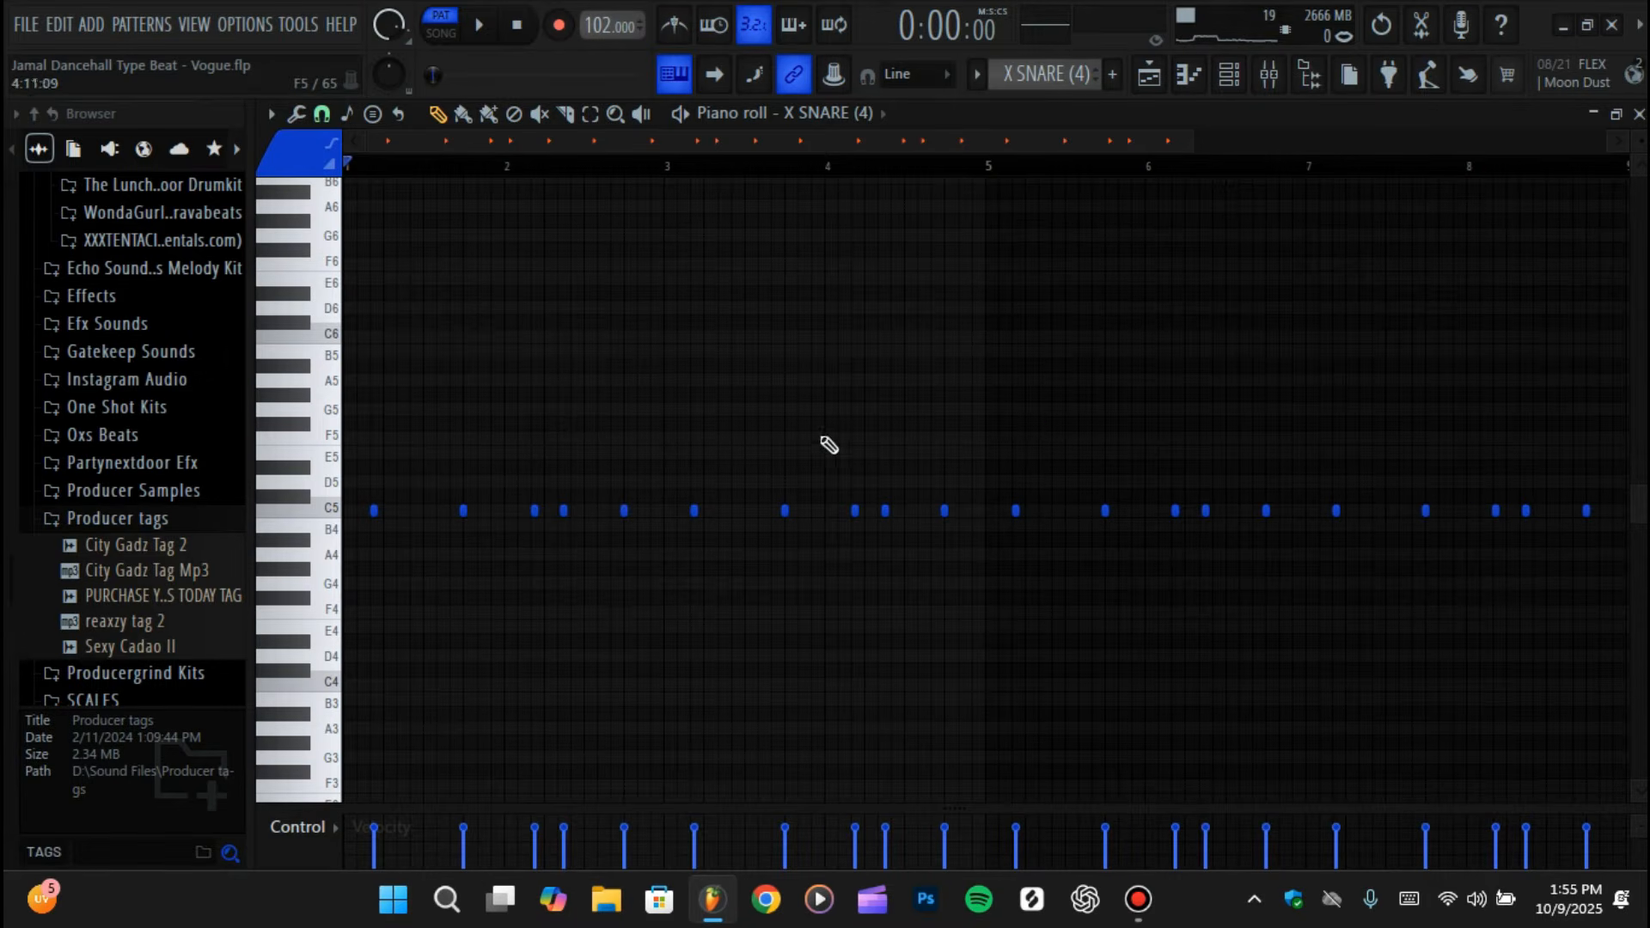
{"action": "left_click", "coordinate": [481, 27]}
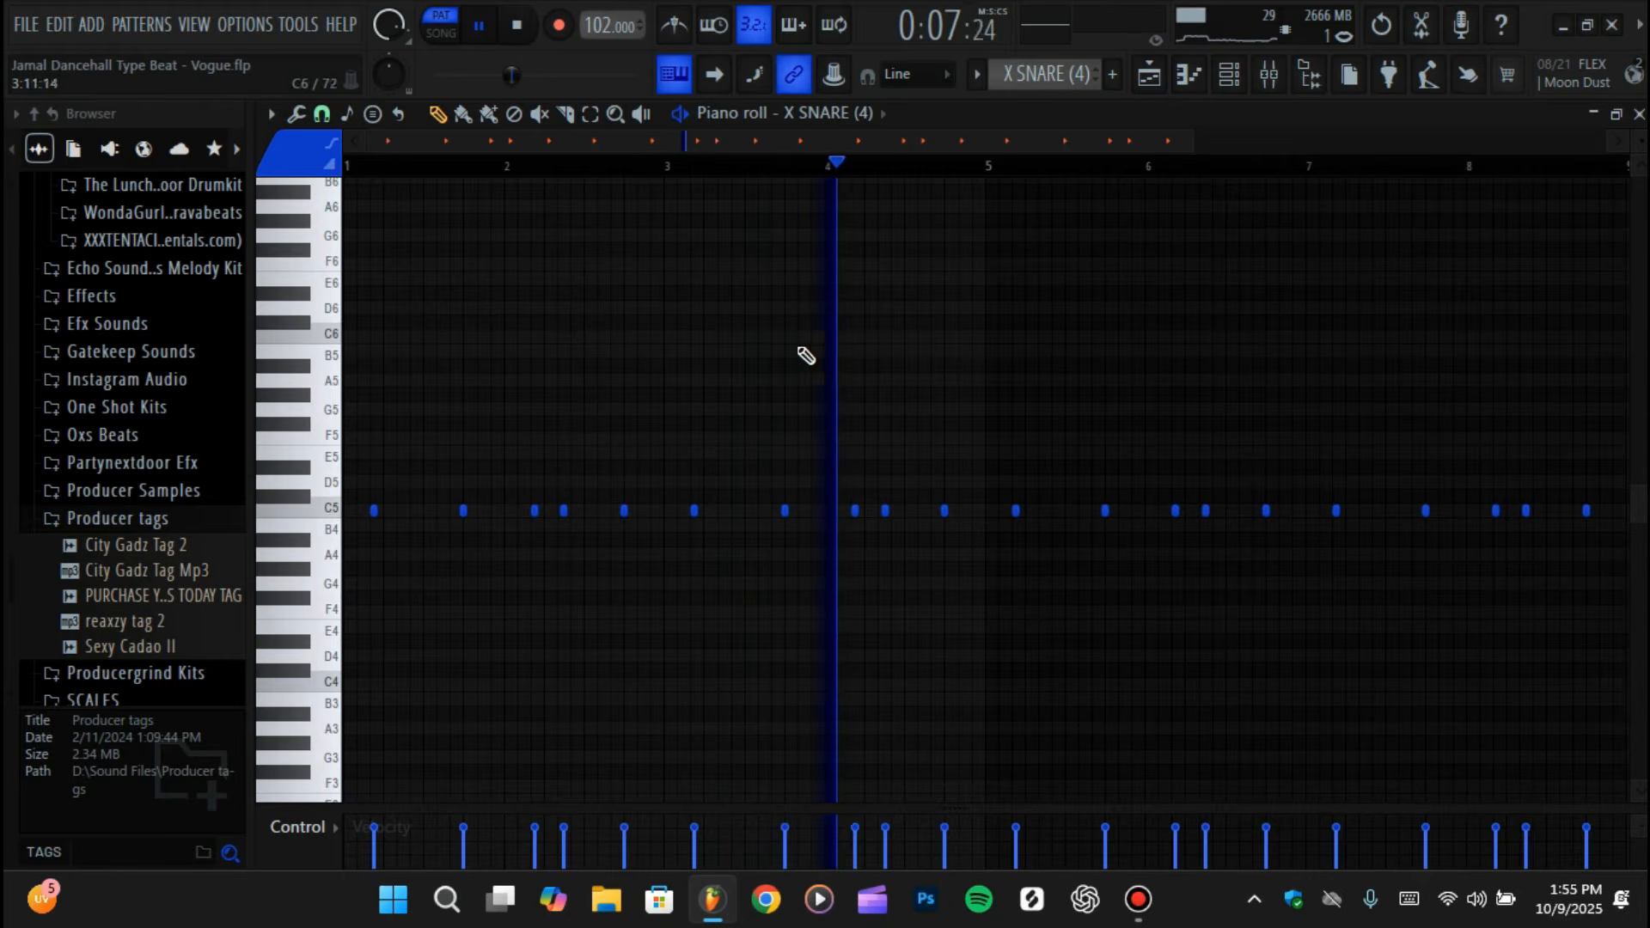
{"action": "key", "text": "space"}
- Show the [Perc] Bongo 3 pattern's notes in the piano roll and play it from partway through bar 2
{"action": "left_click", "coordinate": [842, 115]}
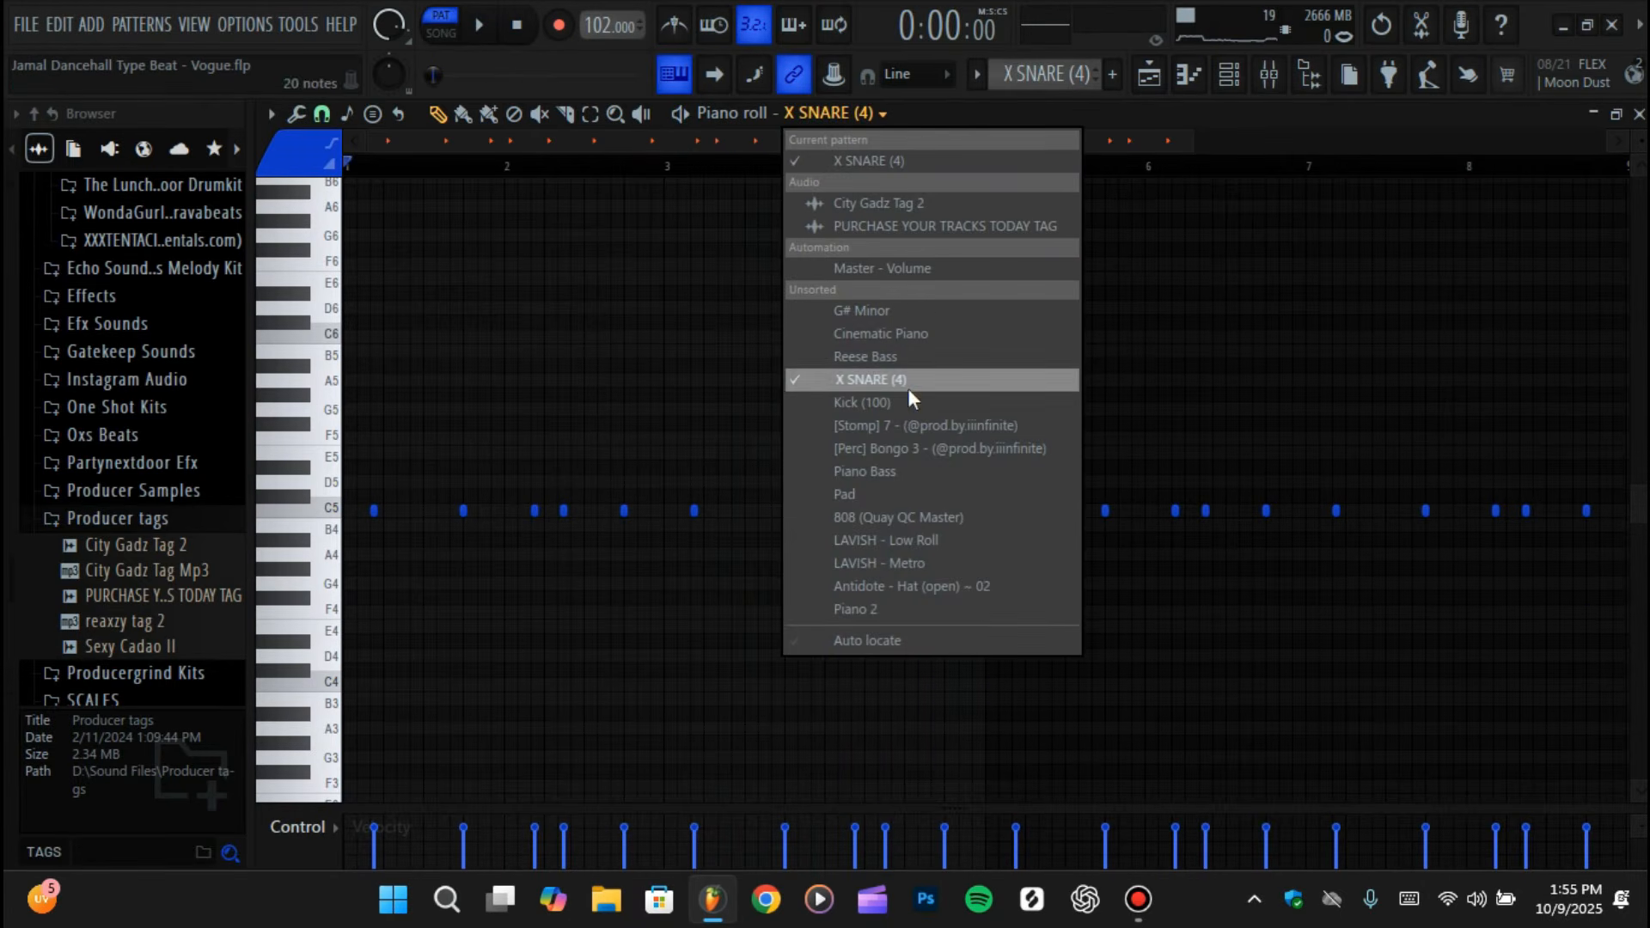
{"action": "left_click", "coordinate": [899, 448]}
{"action": "left_click", "coordinate": [976, 75]}
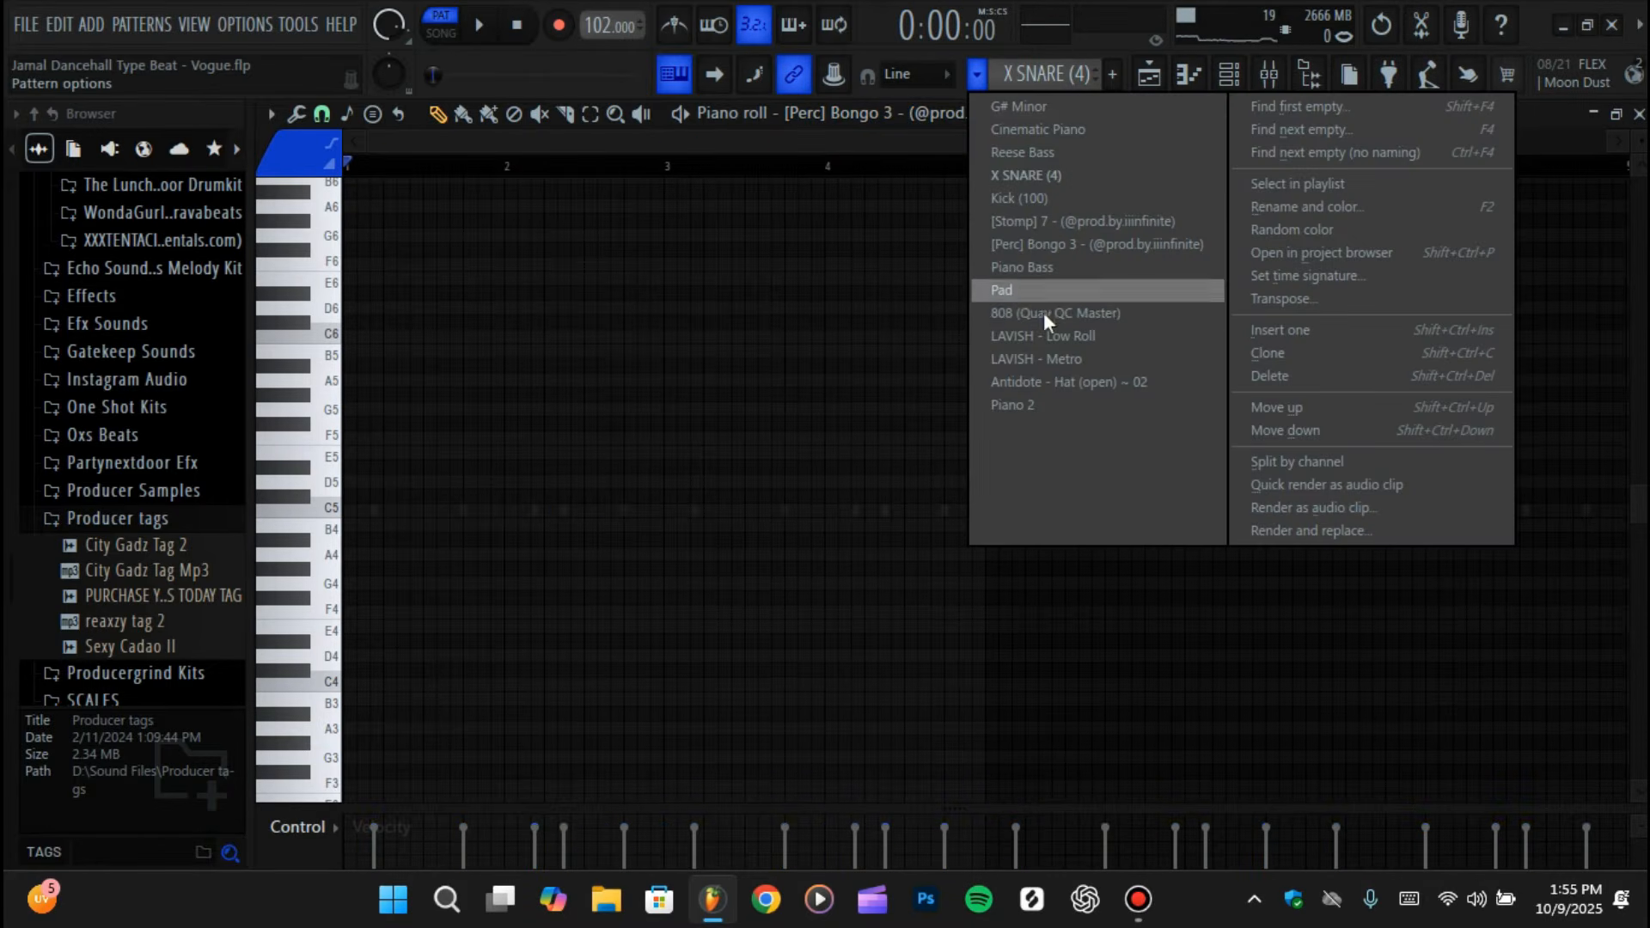
{"action": "left_click", "coordinate": [1048, 244]}
{"action": "left_click", "coordinate": [568, 168]}
{"action": "key", "text": "space"}
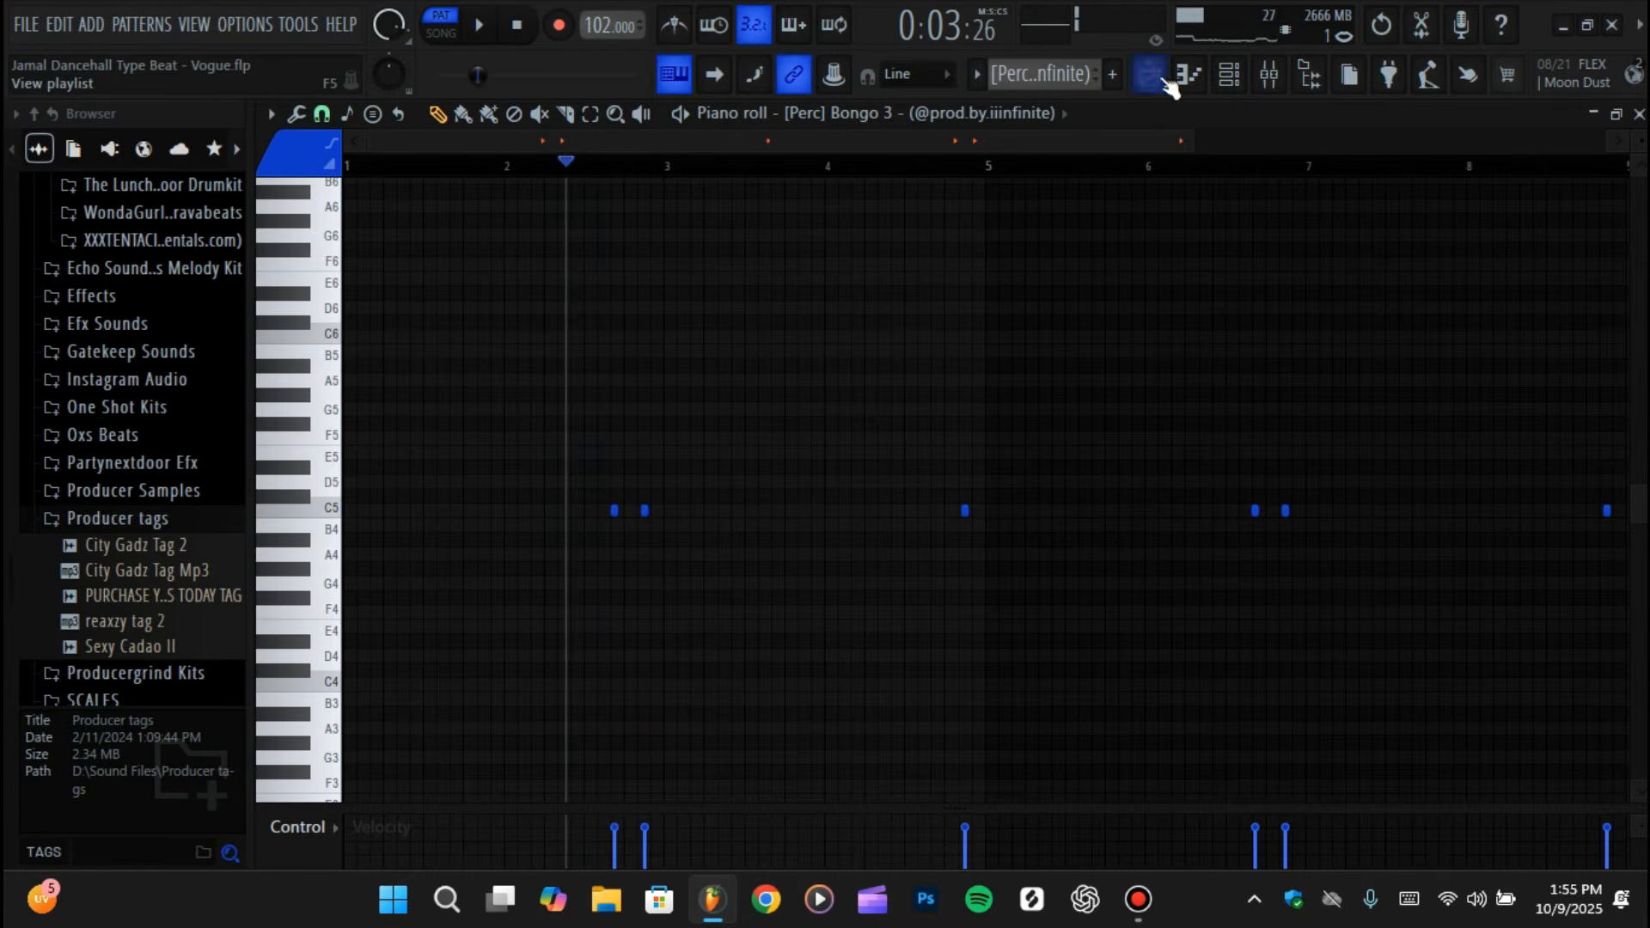
- Solo the X SNARE (4), Kick (100), [Stomp] 7 and [Perc] Bongo 3 playlist tracks, play them together from bar 9, and stop playback
{"action": "left_click", "coordinate": [1152, 75]}
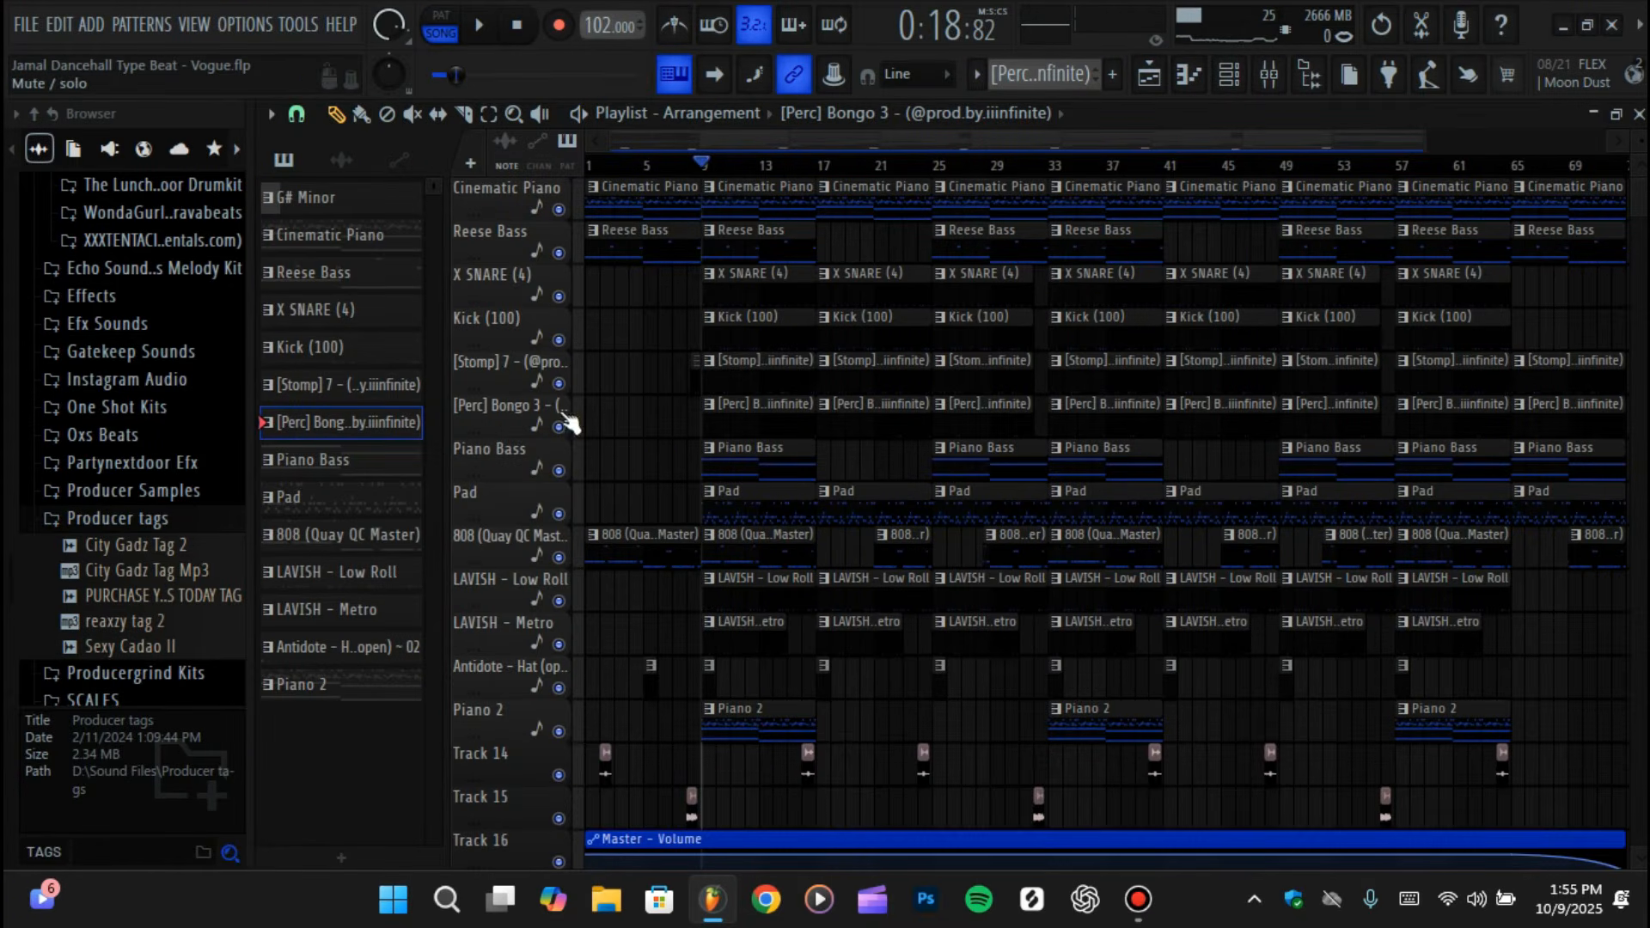
{"action": "right_click", "coordinate": [558, 296]}
{"action": "left_click", "coordinate": [559, 340]}
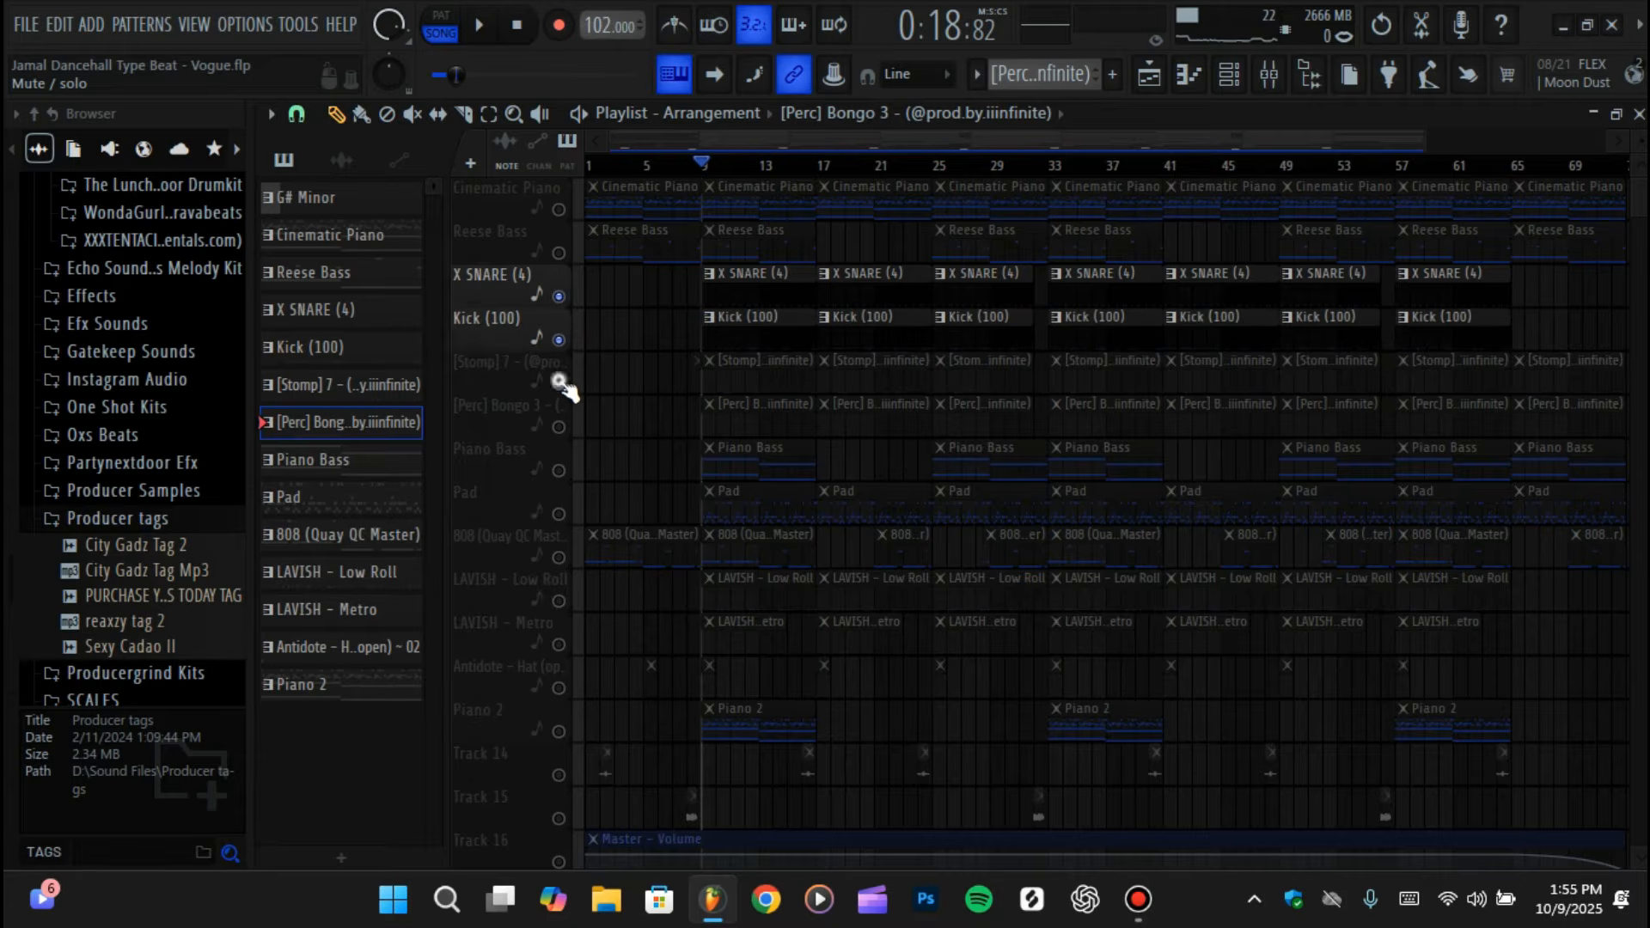
{"action": "left_click", "coordinate": [559, 383]}
{"action": "left_click", "coordinate": [558, 427]}
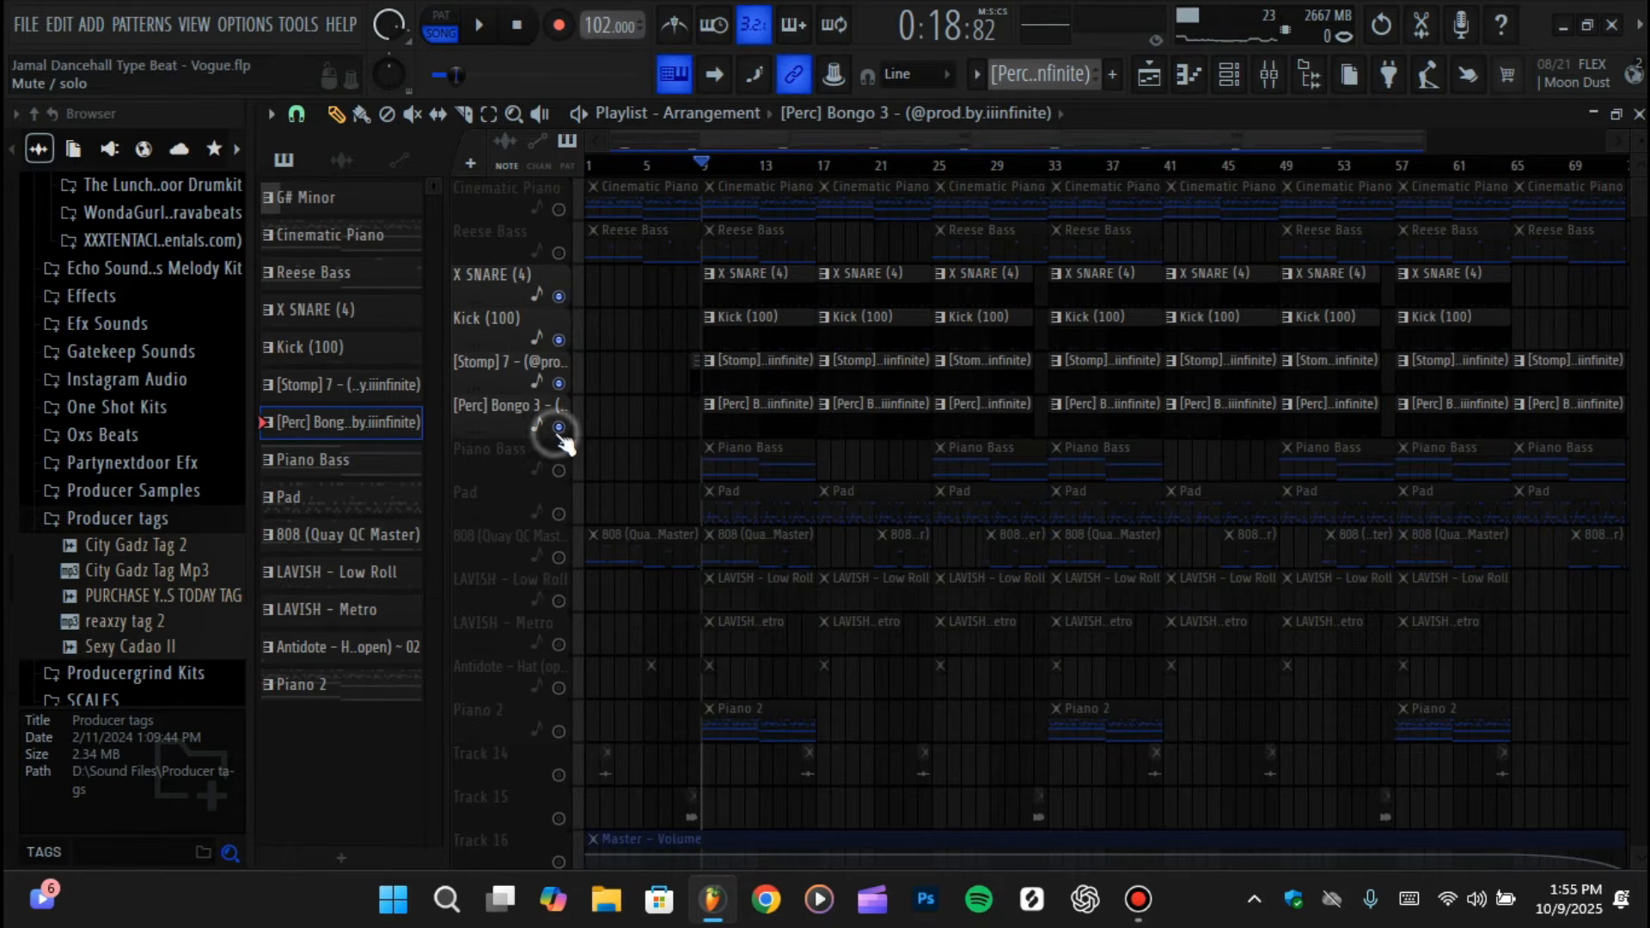
{"action": "key", "text": "space"}
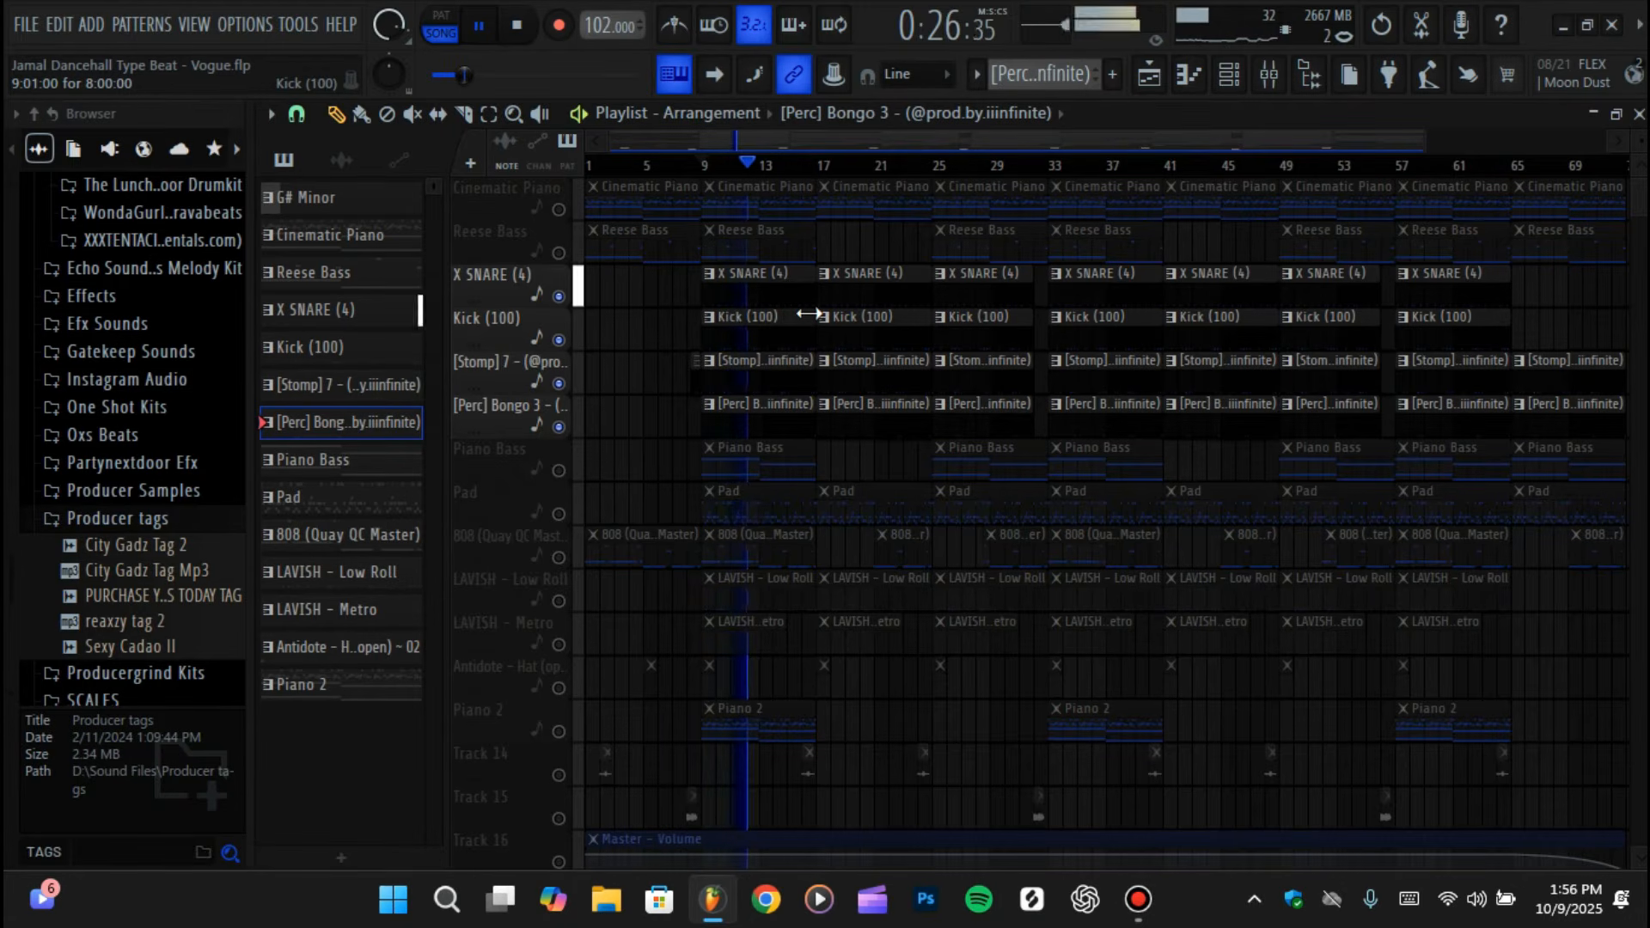
{"action": "key", "text": "space"}
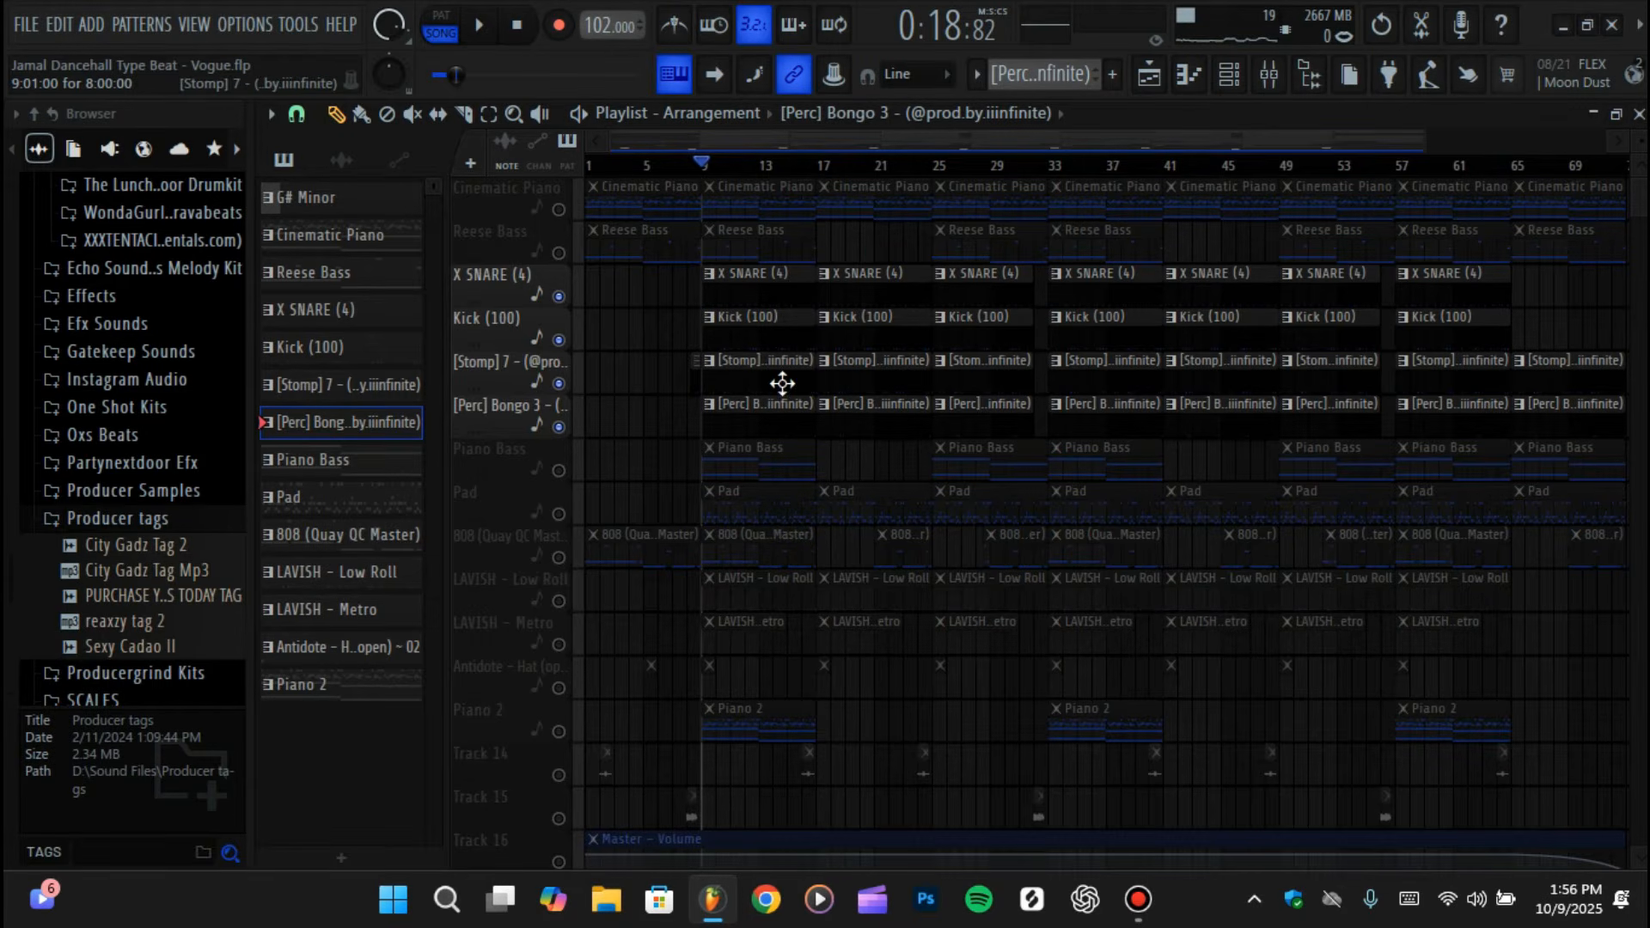
- Show the Piano Bass pattern's notes in the piano roll
{"action": "left_click", "coordinate": [1187, 74]}
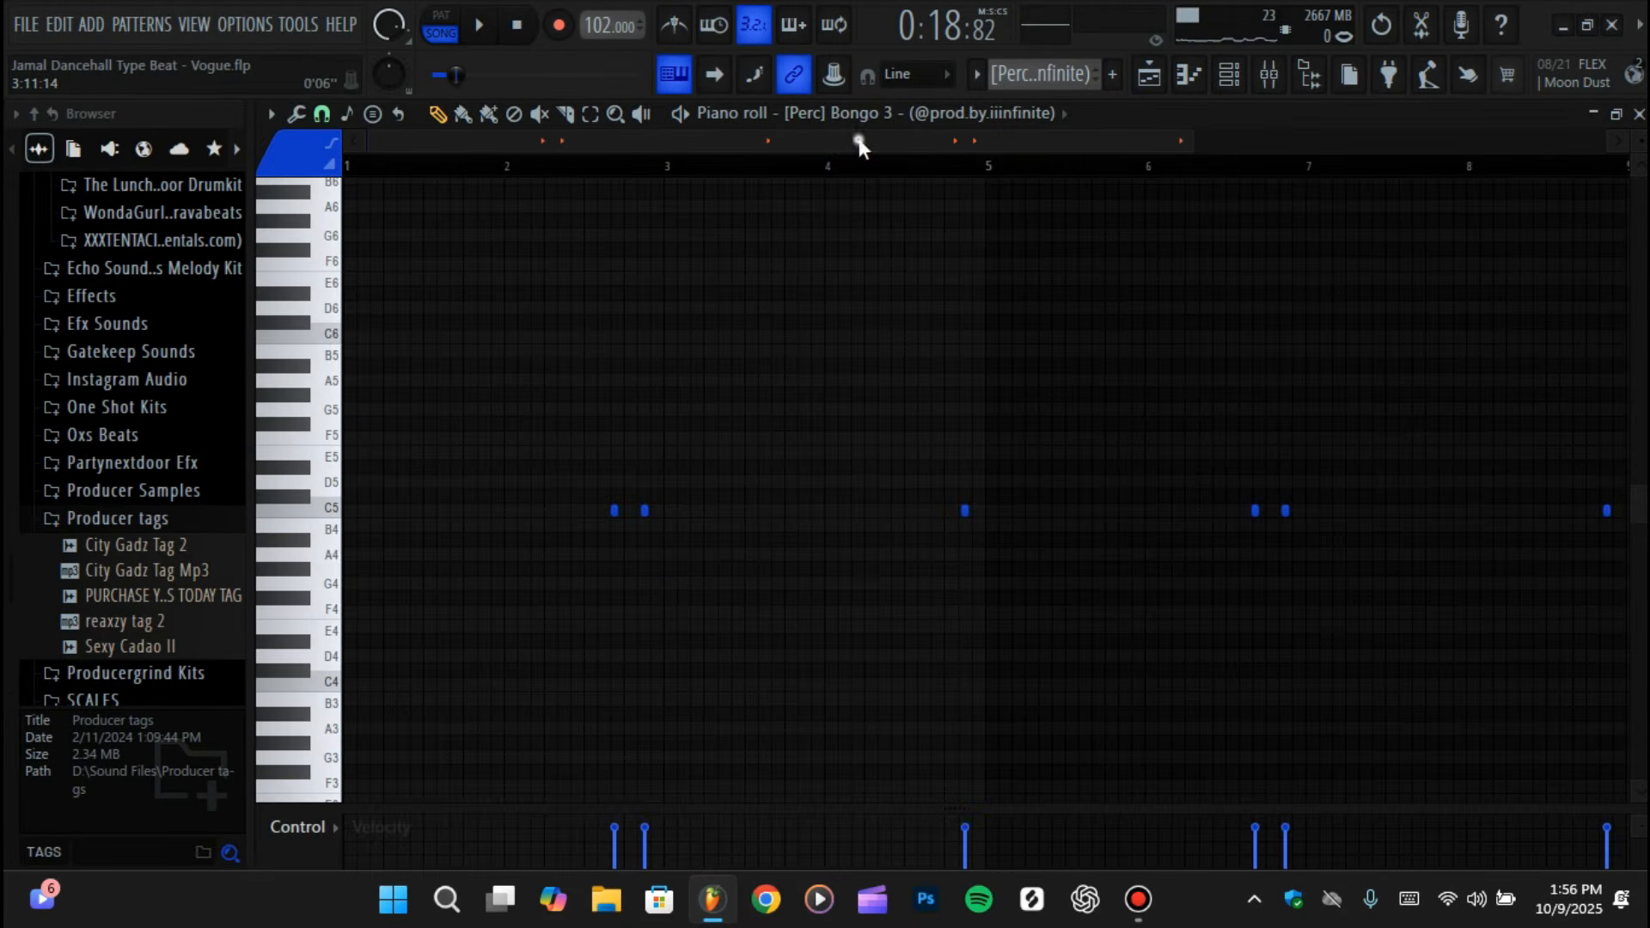
{"action": "left_click", "coordinate": [921, 115]}
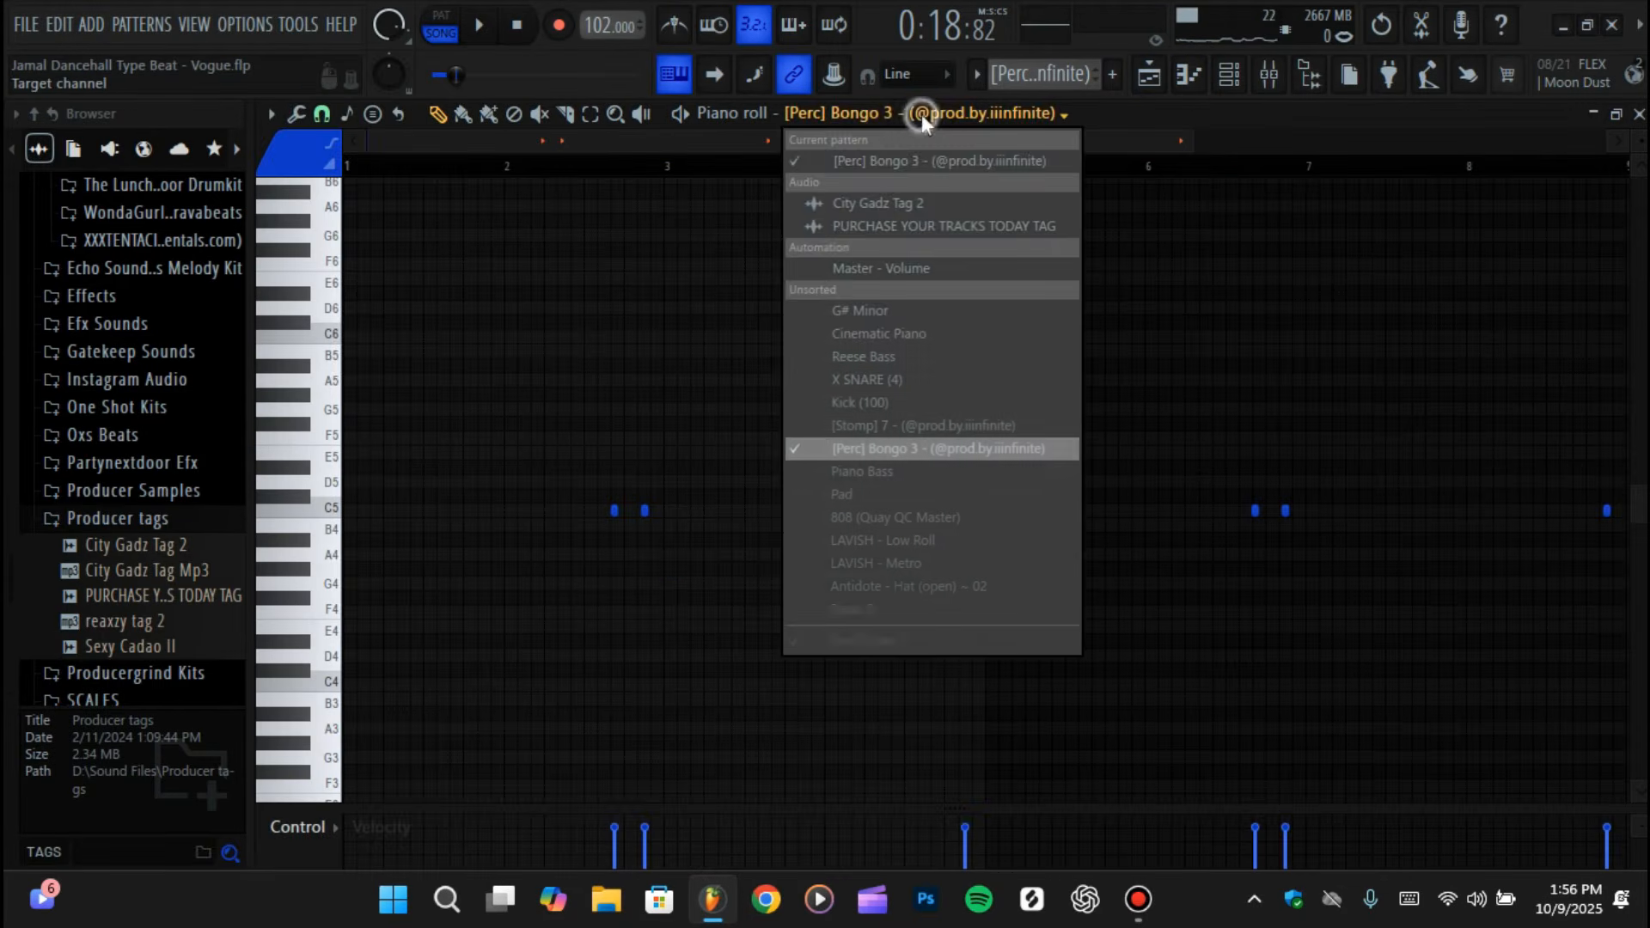
{"action": "left_click", "coordinate": [888, 472]}
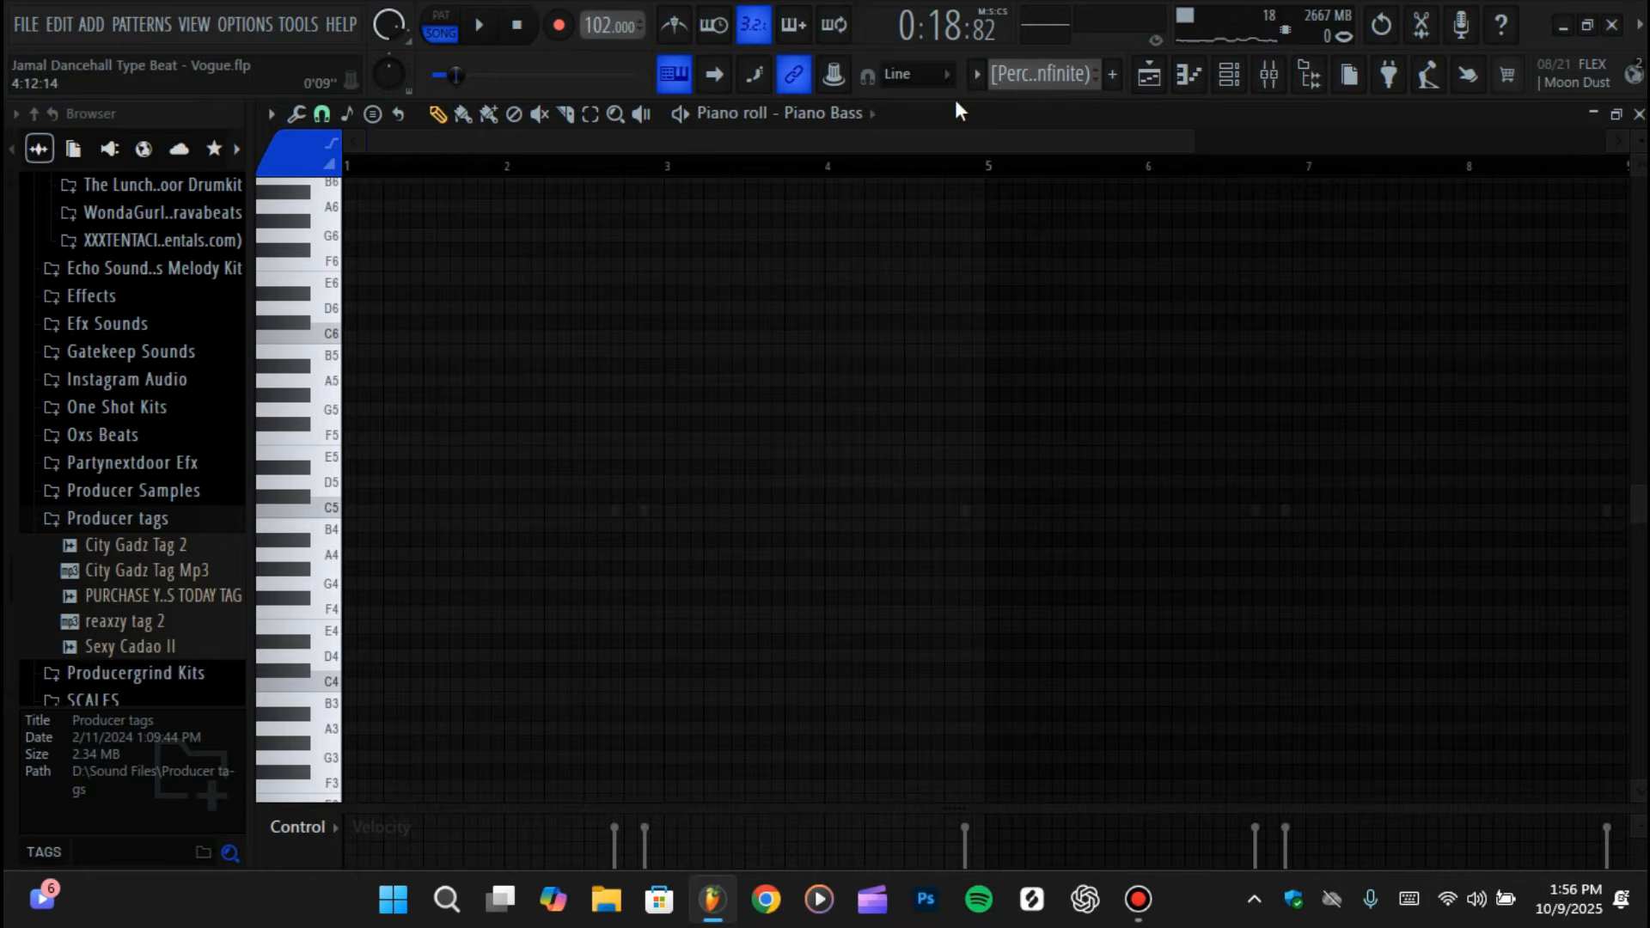
{"action": "left_click", "coordinate": [976, 75]}
{"action": "left_click", "coordinate": [1027, 267]}
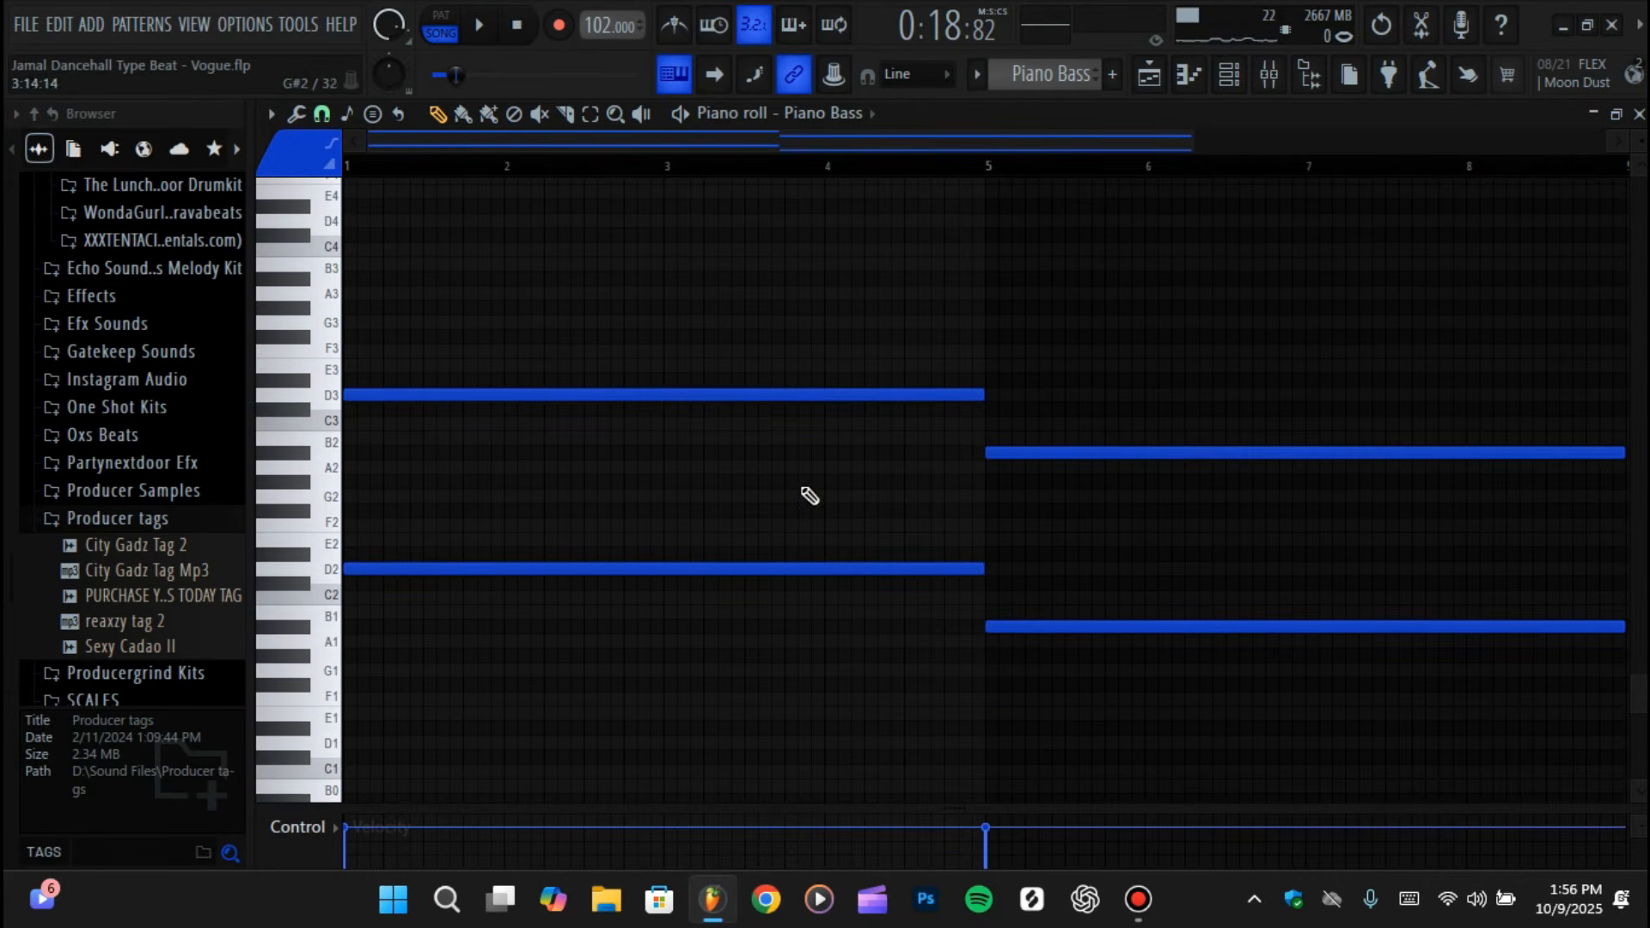
- Switch both channel and pattern to Cinematic Piano and examine its sustained notes for comparison with the Piano Bass
{"action": "left_click", "coordinate": [822, 120]}
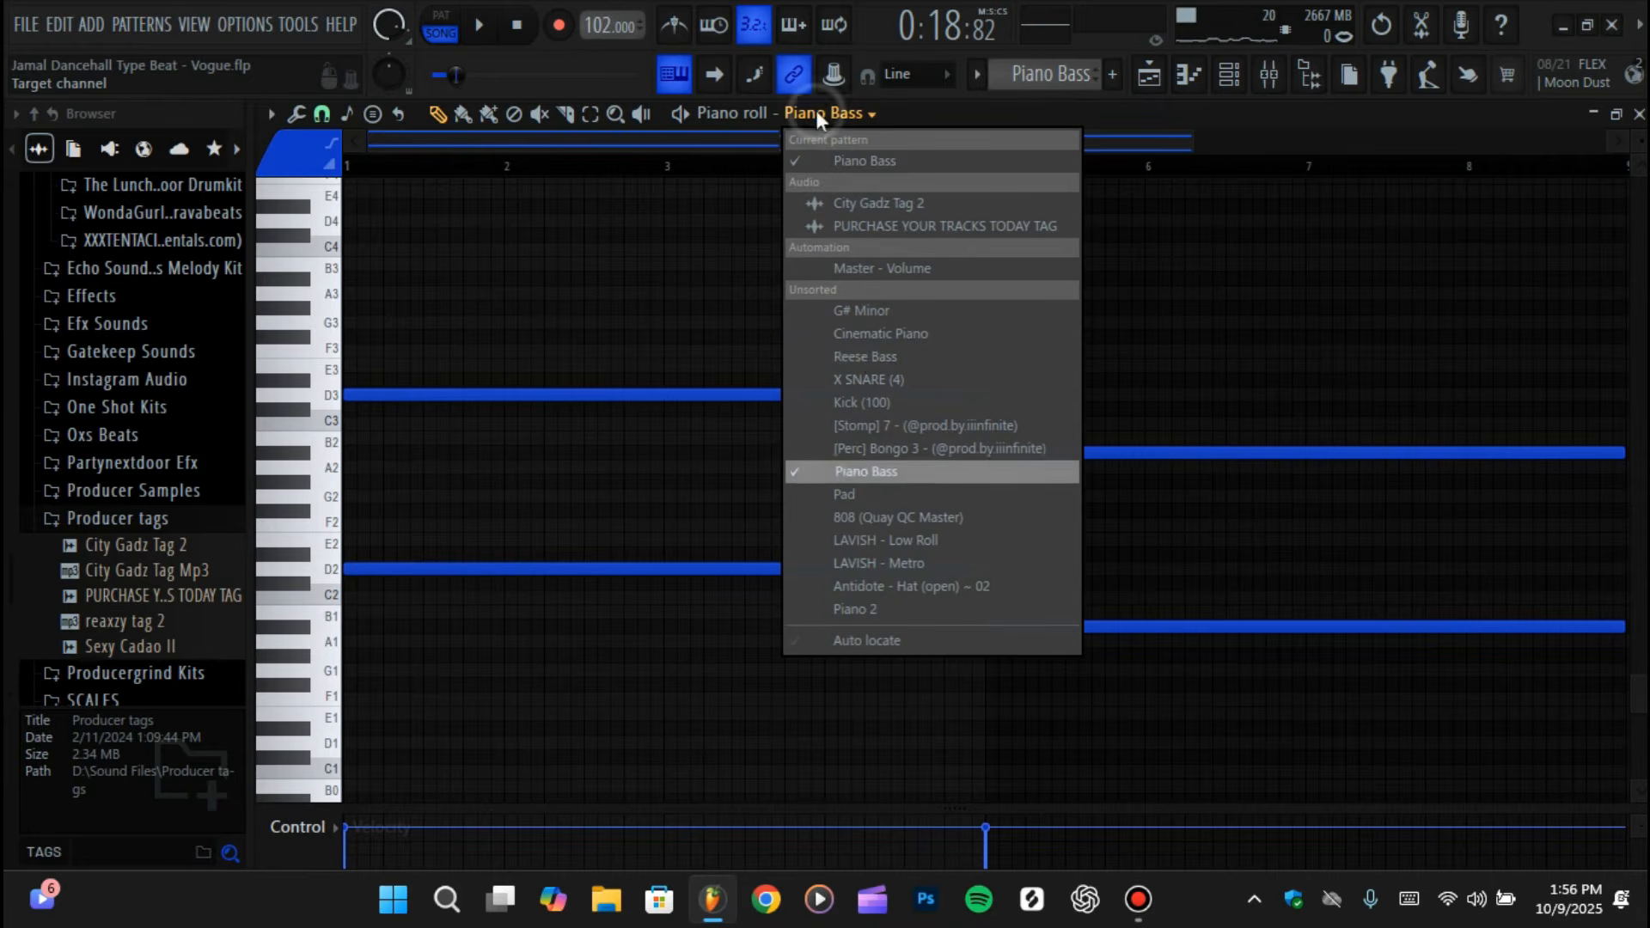
{"action": "left_click", "coordinate": [869, 335]}
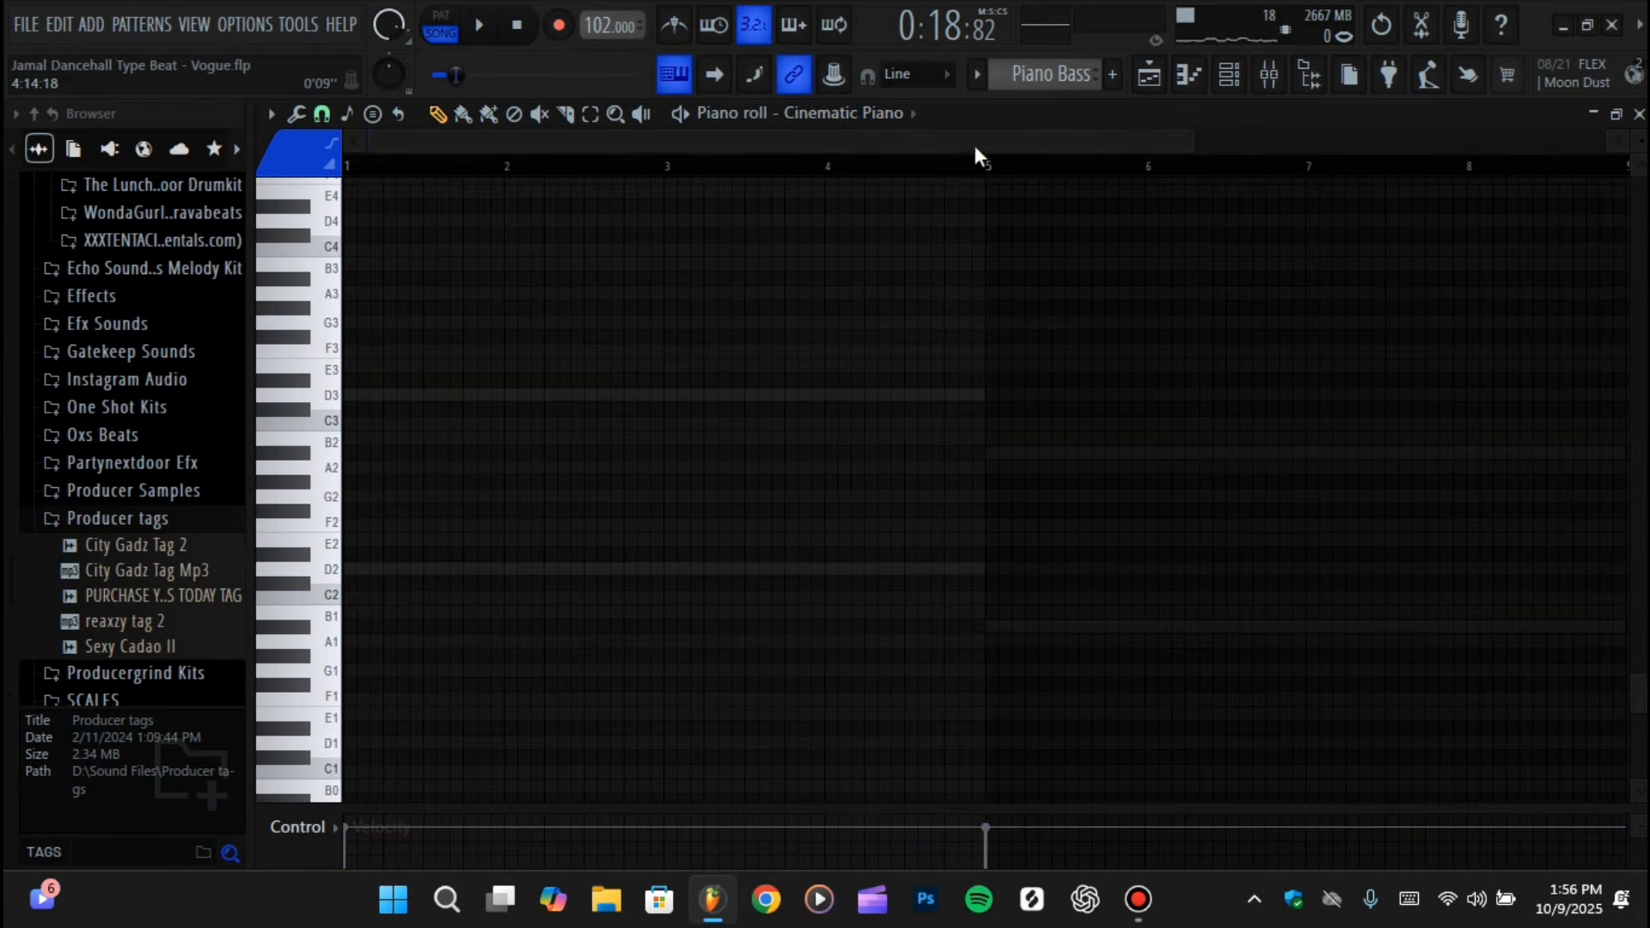
{"action": "left_click", "coordinate": [981, 85]}
{"action": "left_click", "coordinate": [1034, 158]}
{"action": "left_click", "coordinate": [885, 117]}
{"action": "left_click", "coordinate": [885, 117]}
{"action": "left_click", "coordinate": [979, 76]}
{"action": "left_click", "coordinate": [1023, 135]}
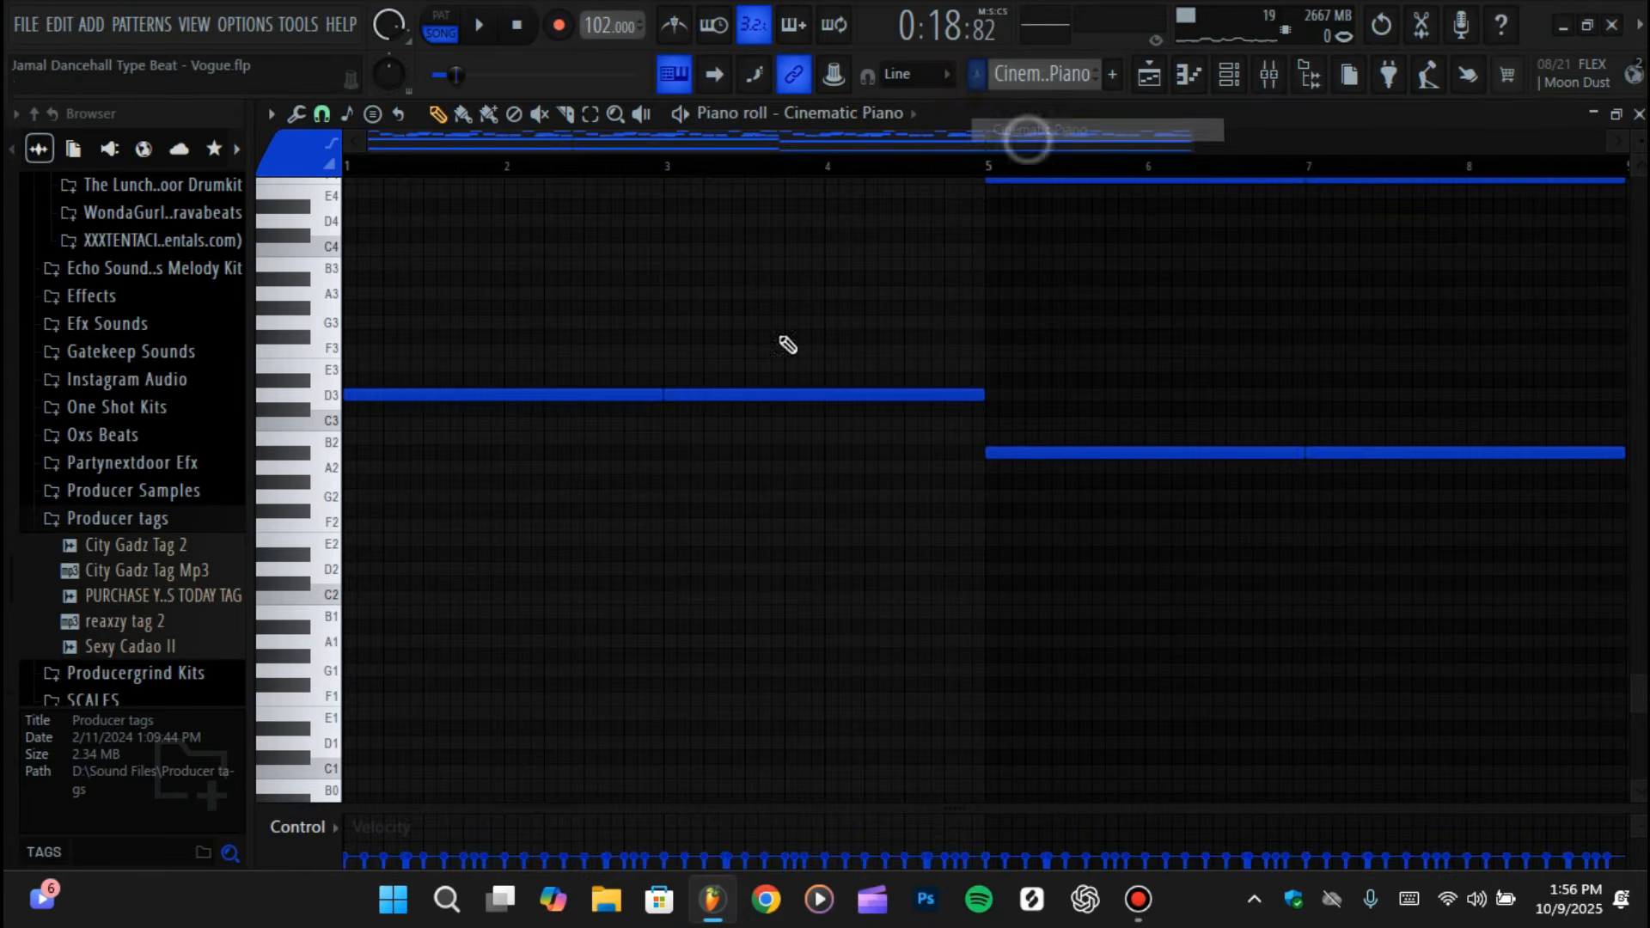
{"action": "scroll", "coordinate": [862, 615], "scroll_direction": "up", "scroll_amount": 5}
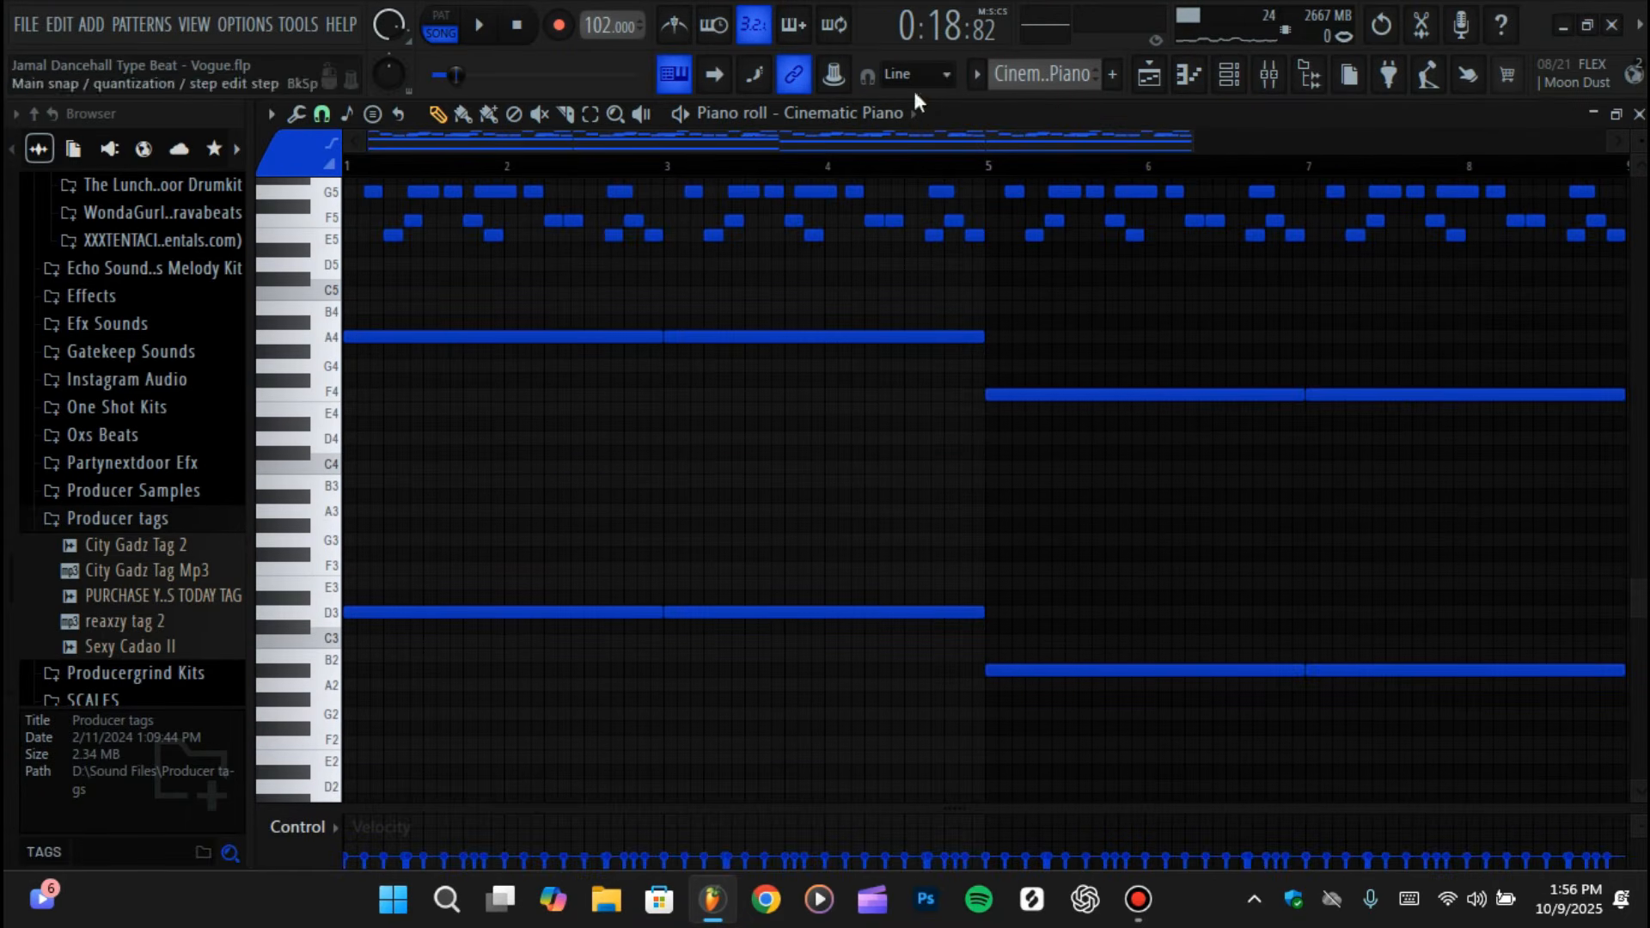
- Return to the Piano Bass pattern's notes, highlight all of them to point out their pitches, and clear the selection
{"action": "left_click", "coordinate": [907, 112]}
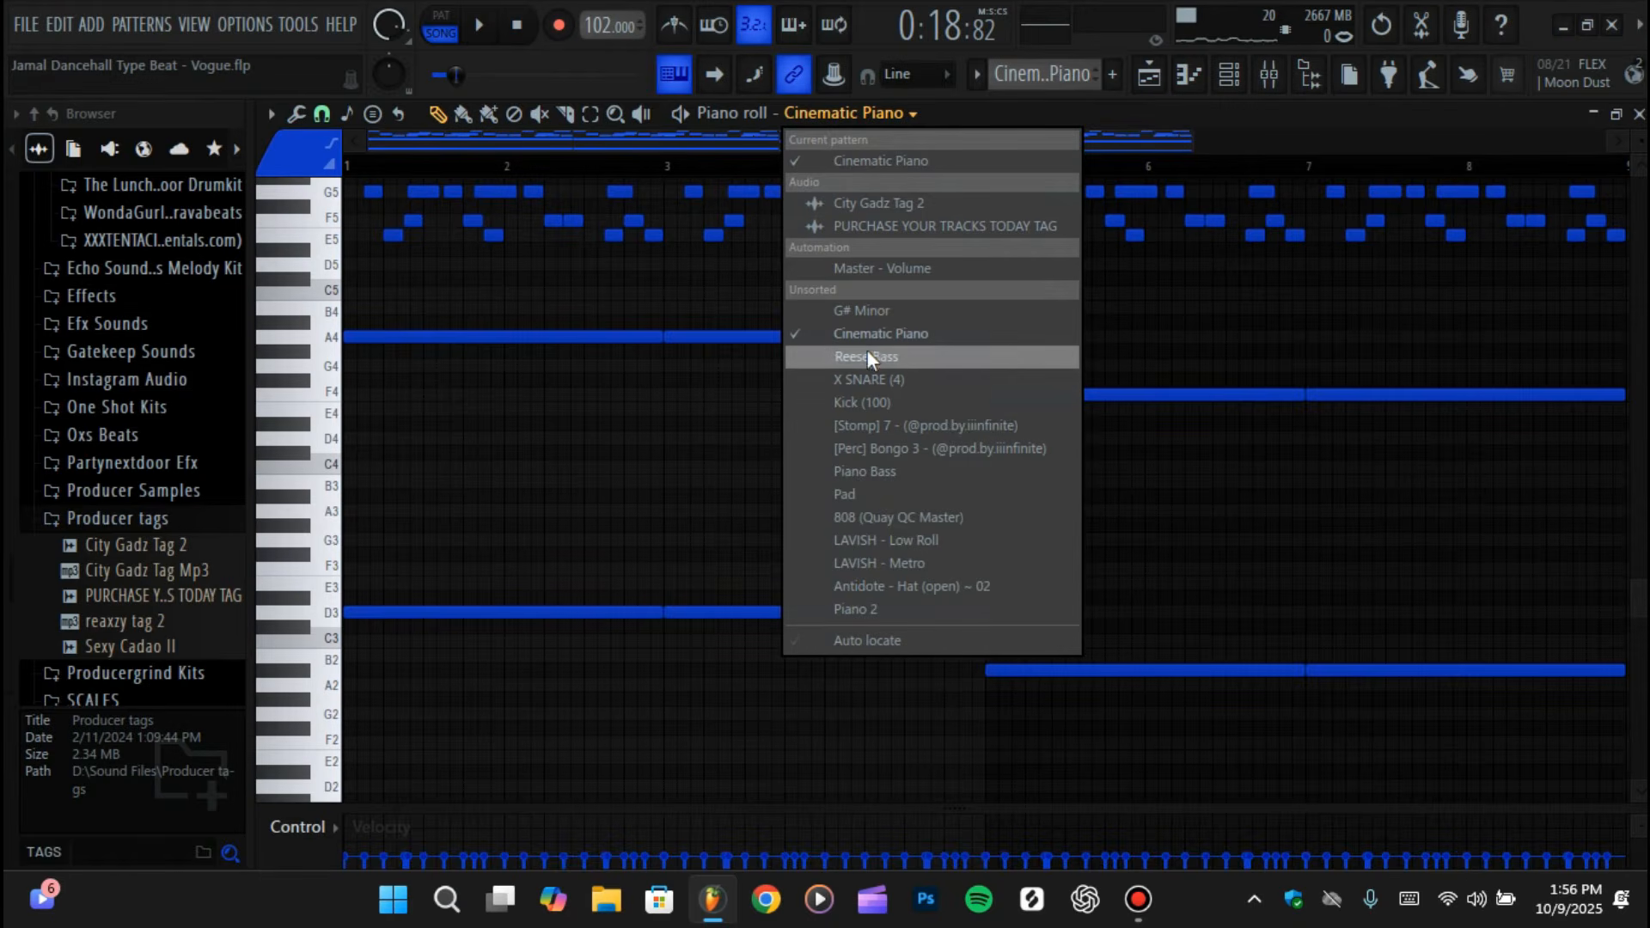
{"action": "left_click", "coordinate": [877, 471]}
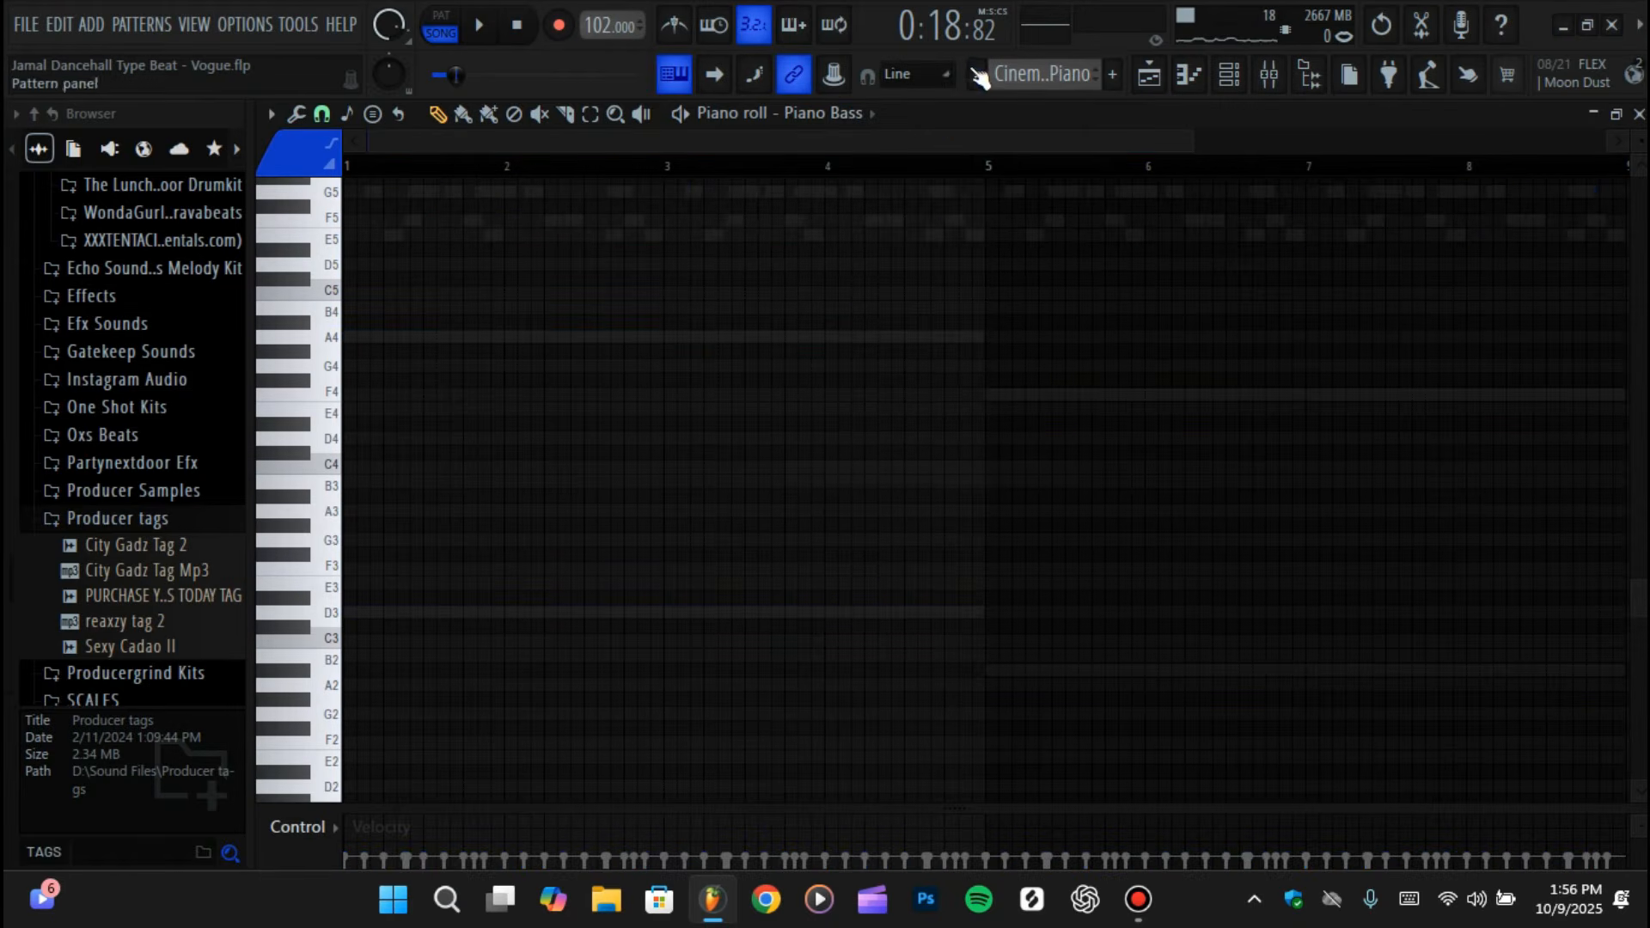
{"action": "left_click", "coordinate": [978, 75]}
{"action": "left_click", "coordinate": [1022, 269]}
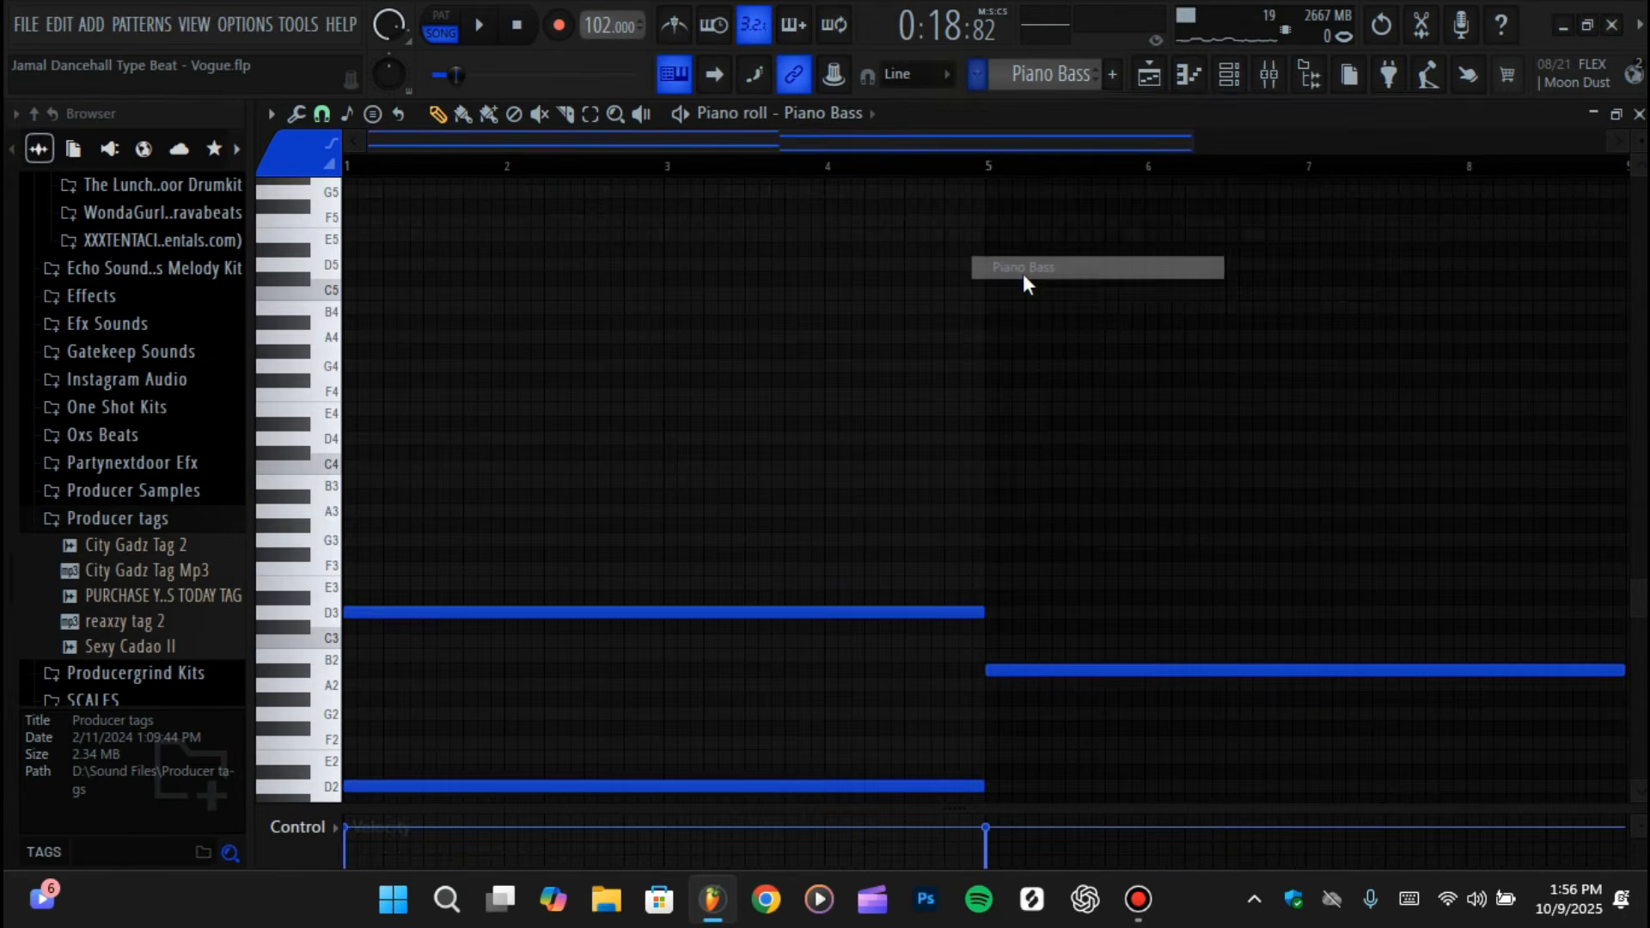
{"action": "scroll", "coordinate": [470, 599], "scroll_direction": "down", "scroll_amount": 3}
{"action": "left_click_drag", "start_coordinate": [347, 471], "coordinate": [1307, 759]}
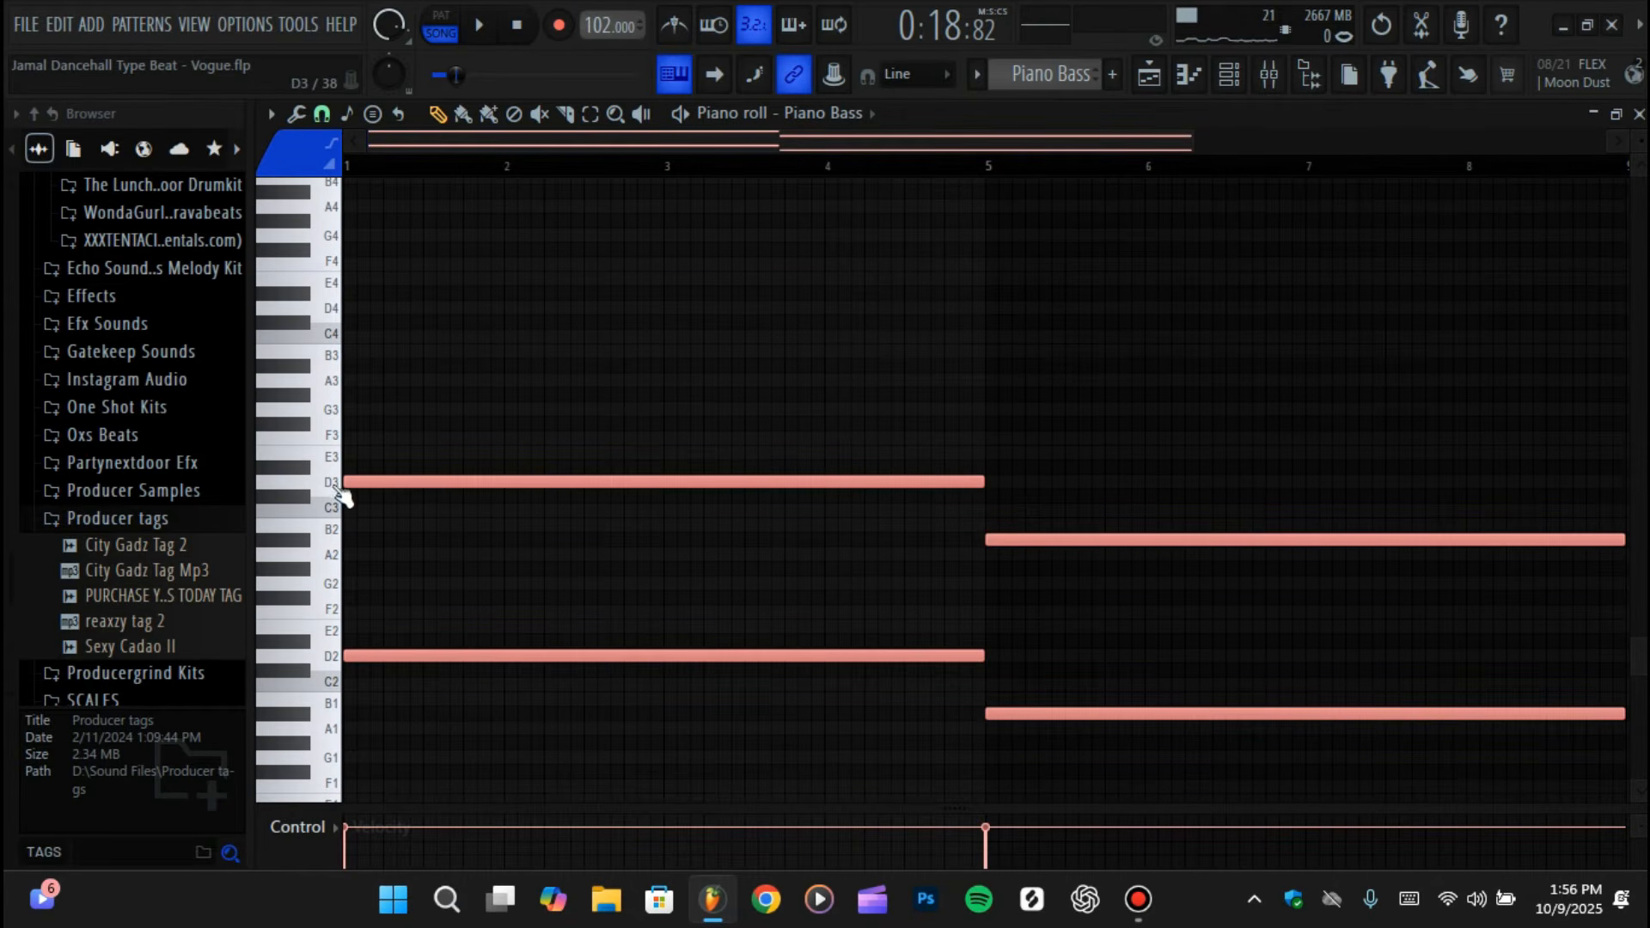
{"action": "left_click", "coordinate": [1054, 446]}
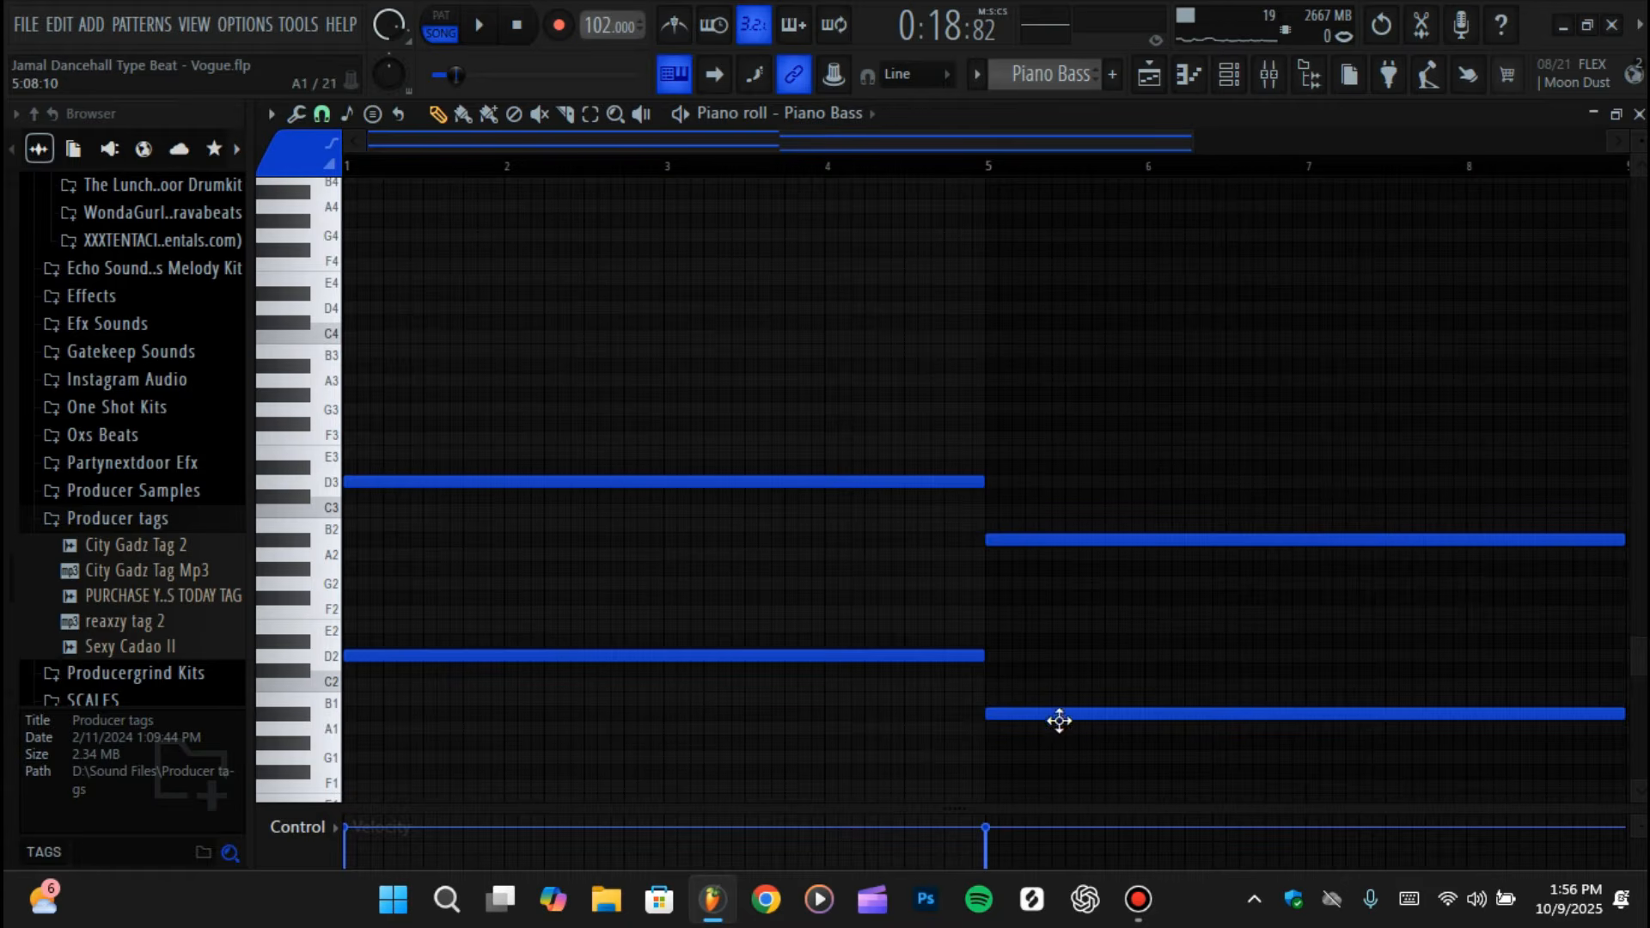
- Play the Piano Bass pattern from the start, stop playback, and select the D3 and D2 notes spanning bars 1 to 4
{"action": "left_click", "coordinate": [1160, 88]}
{"action": "left_click", "coordinate": [1229, 78]}
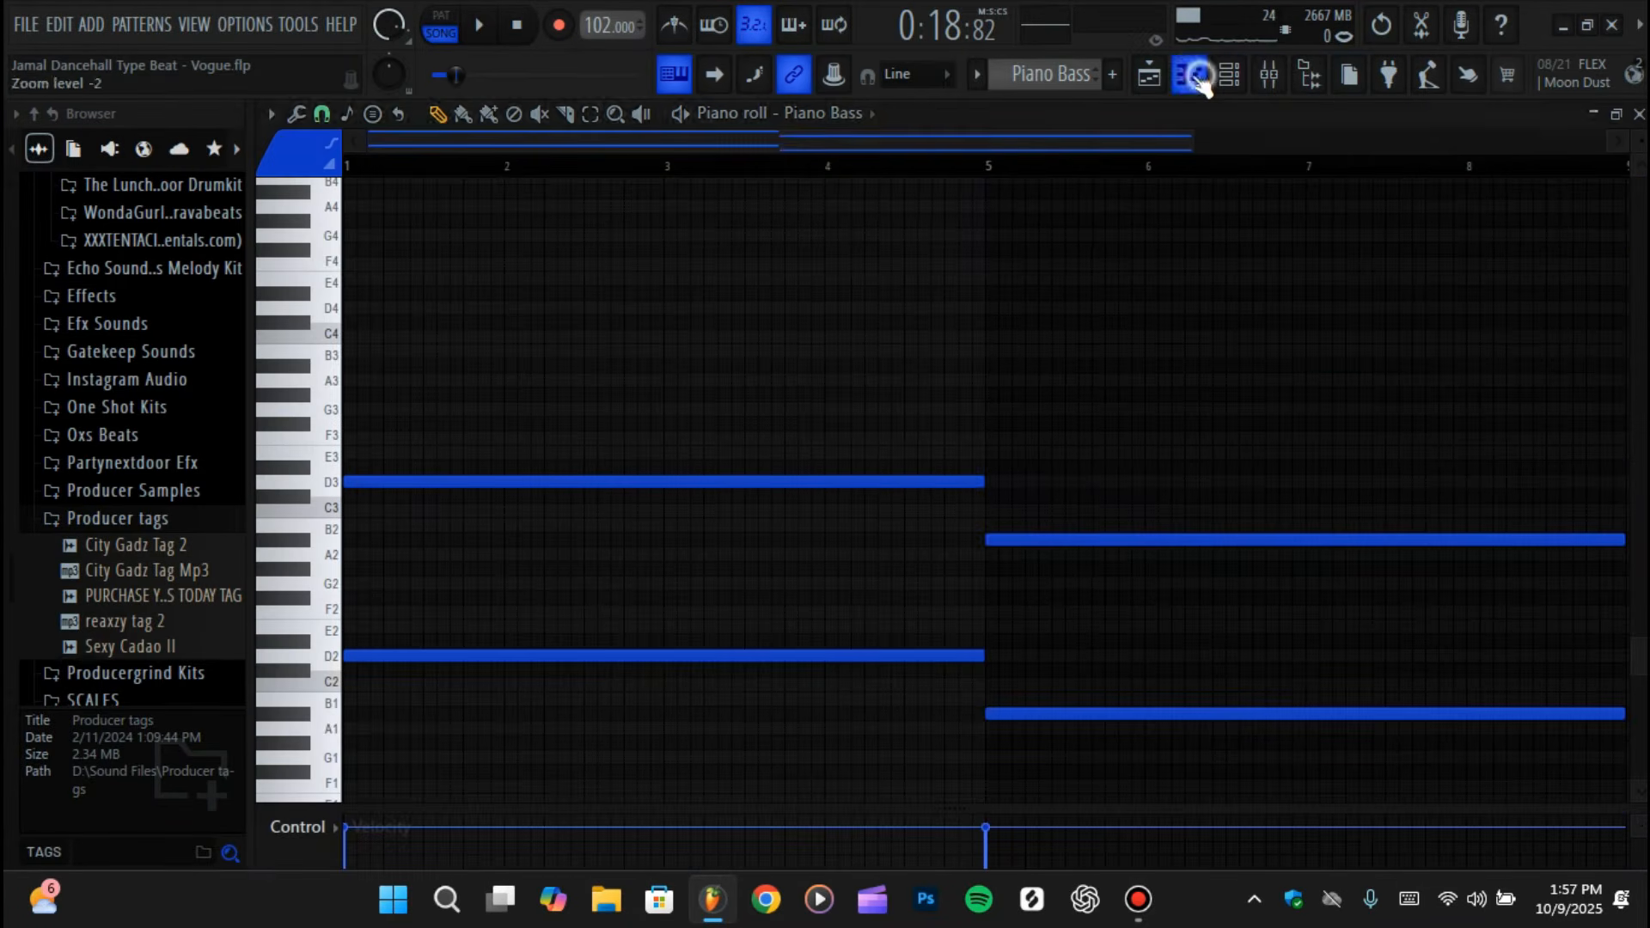
{"action": "left_click", "coordinate": [847, 112]}
{"action": "left_click", "coordinate": [883, 497]}
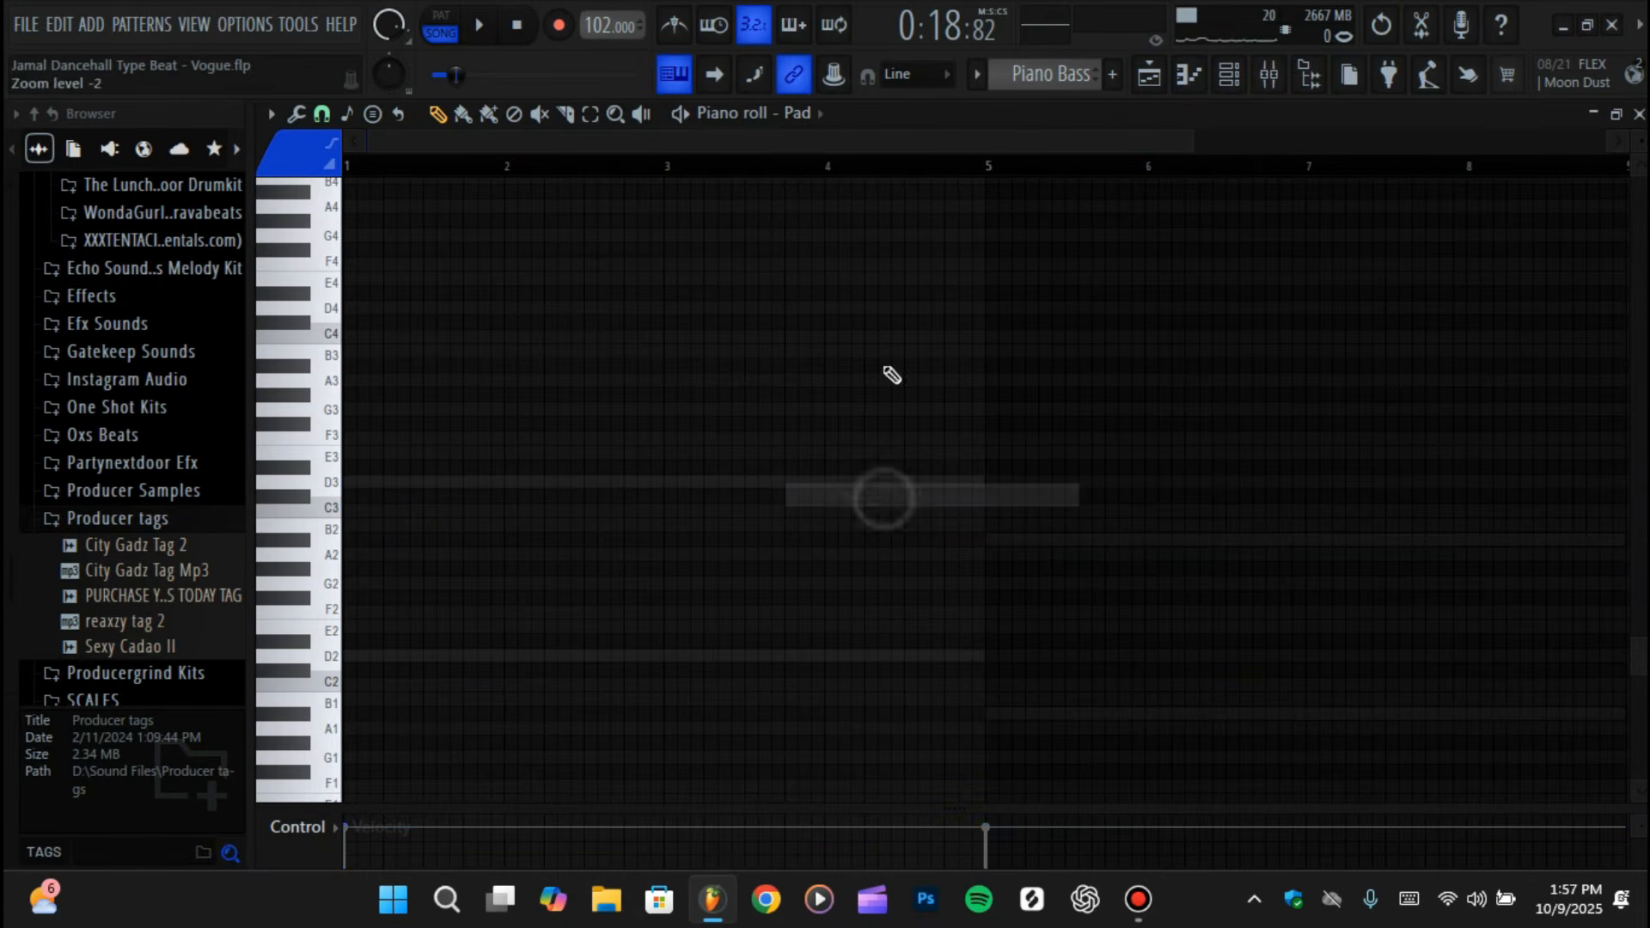
{"action": "left_click", "coordinate": [804, 112]}
{"action": "left_click", "coordinate": [868, 471]}
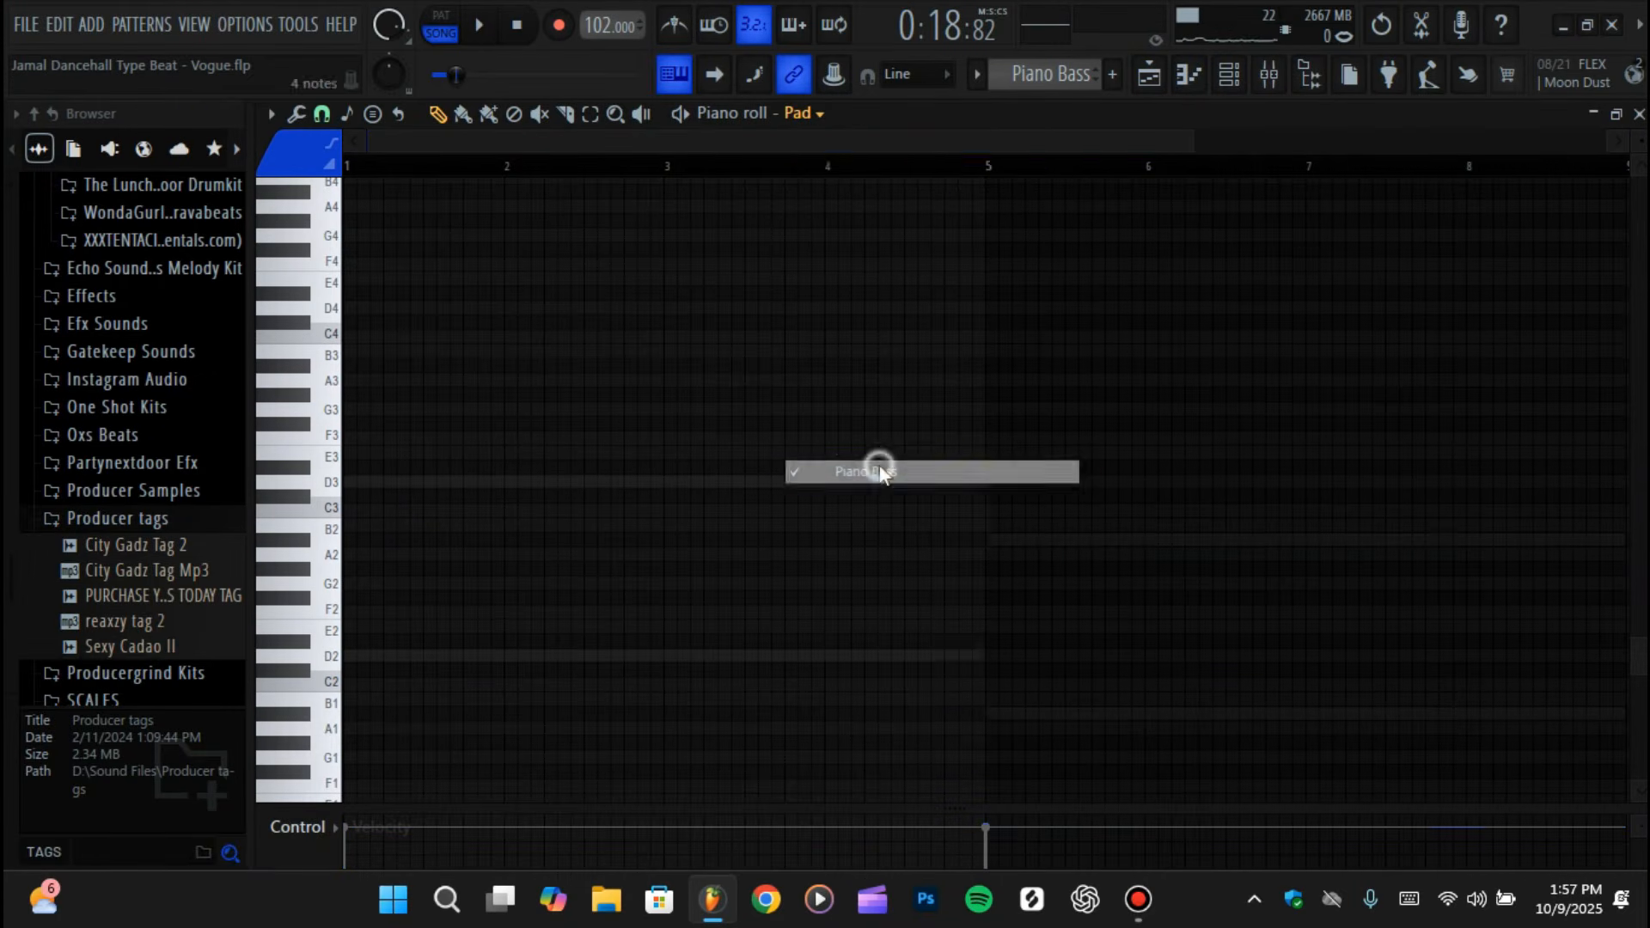
{"action": "key", "text": "space"}
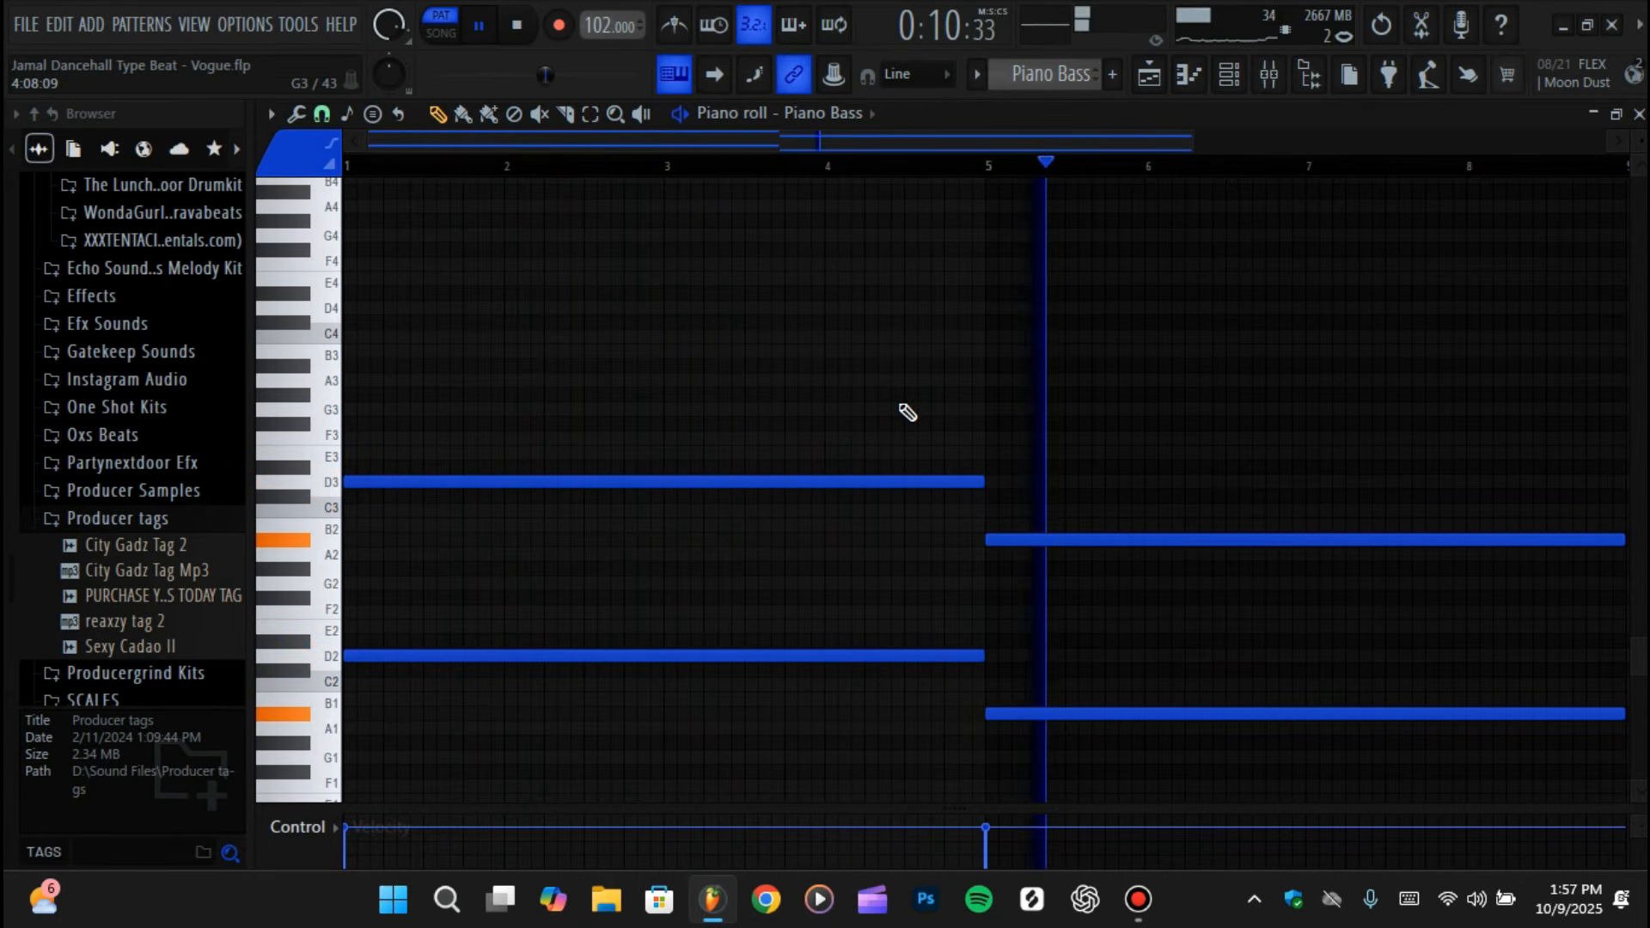
{"action": "key", "text": "space"}
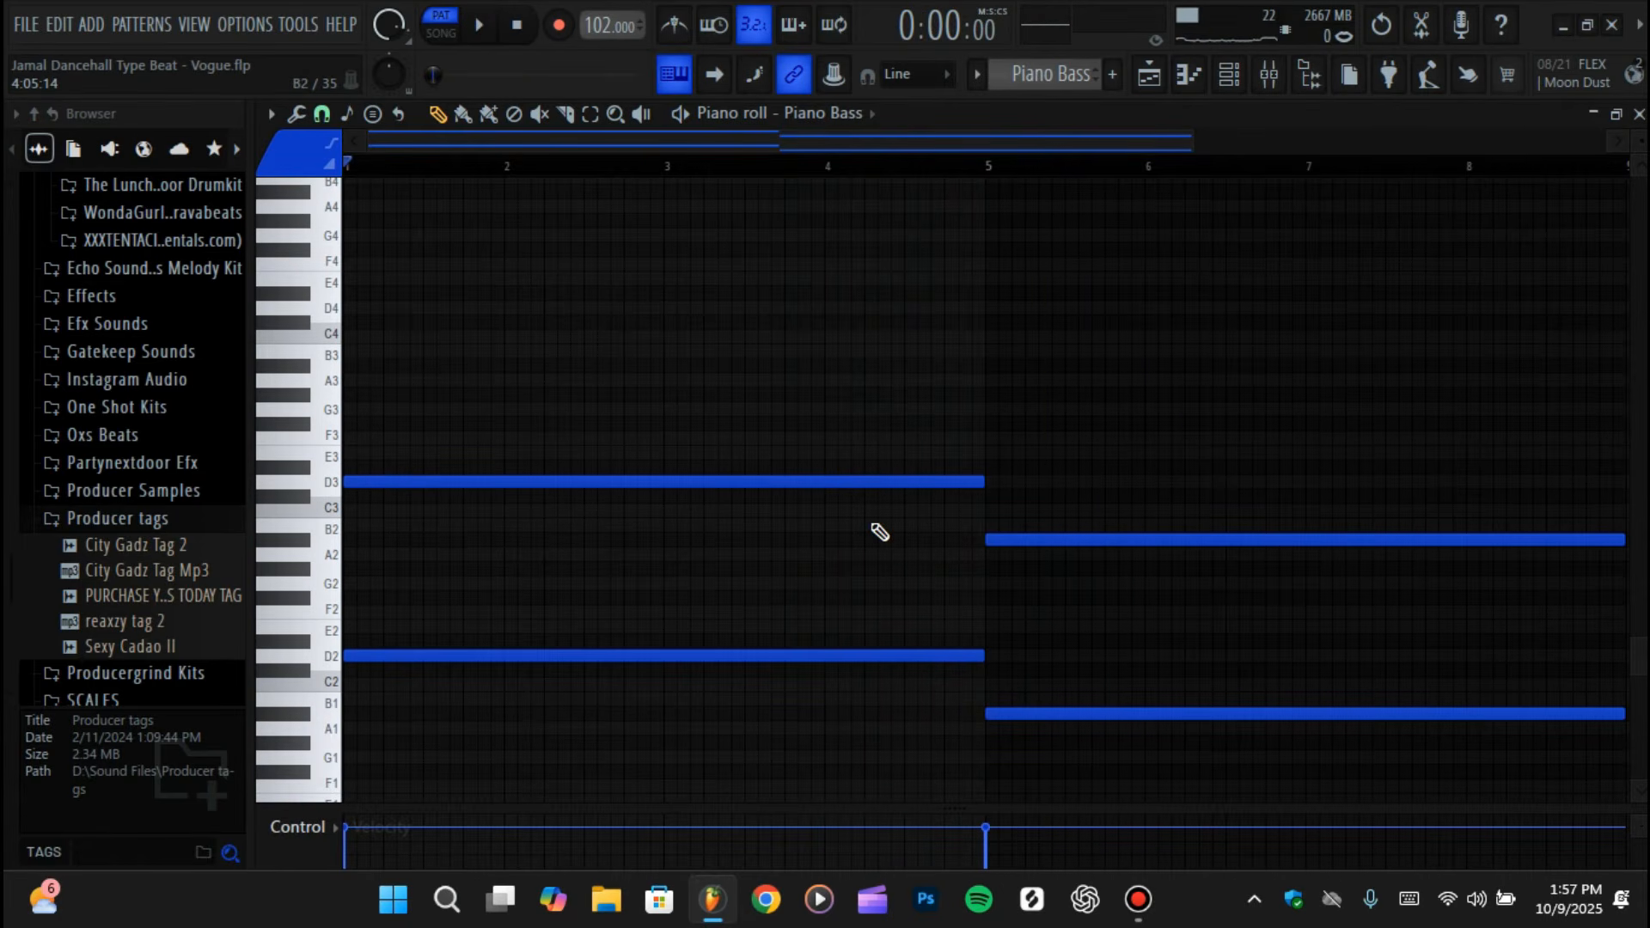
{"action": "key", "text": "ctrl+v"}
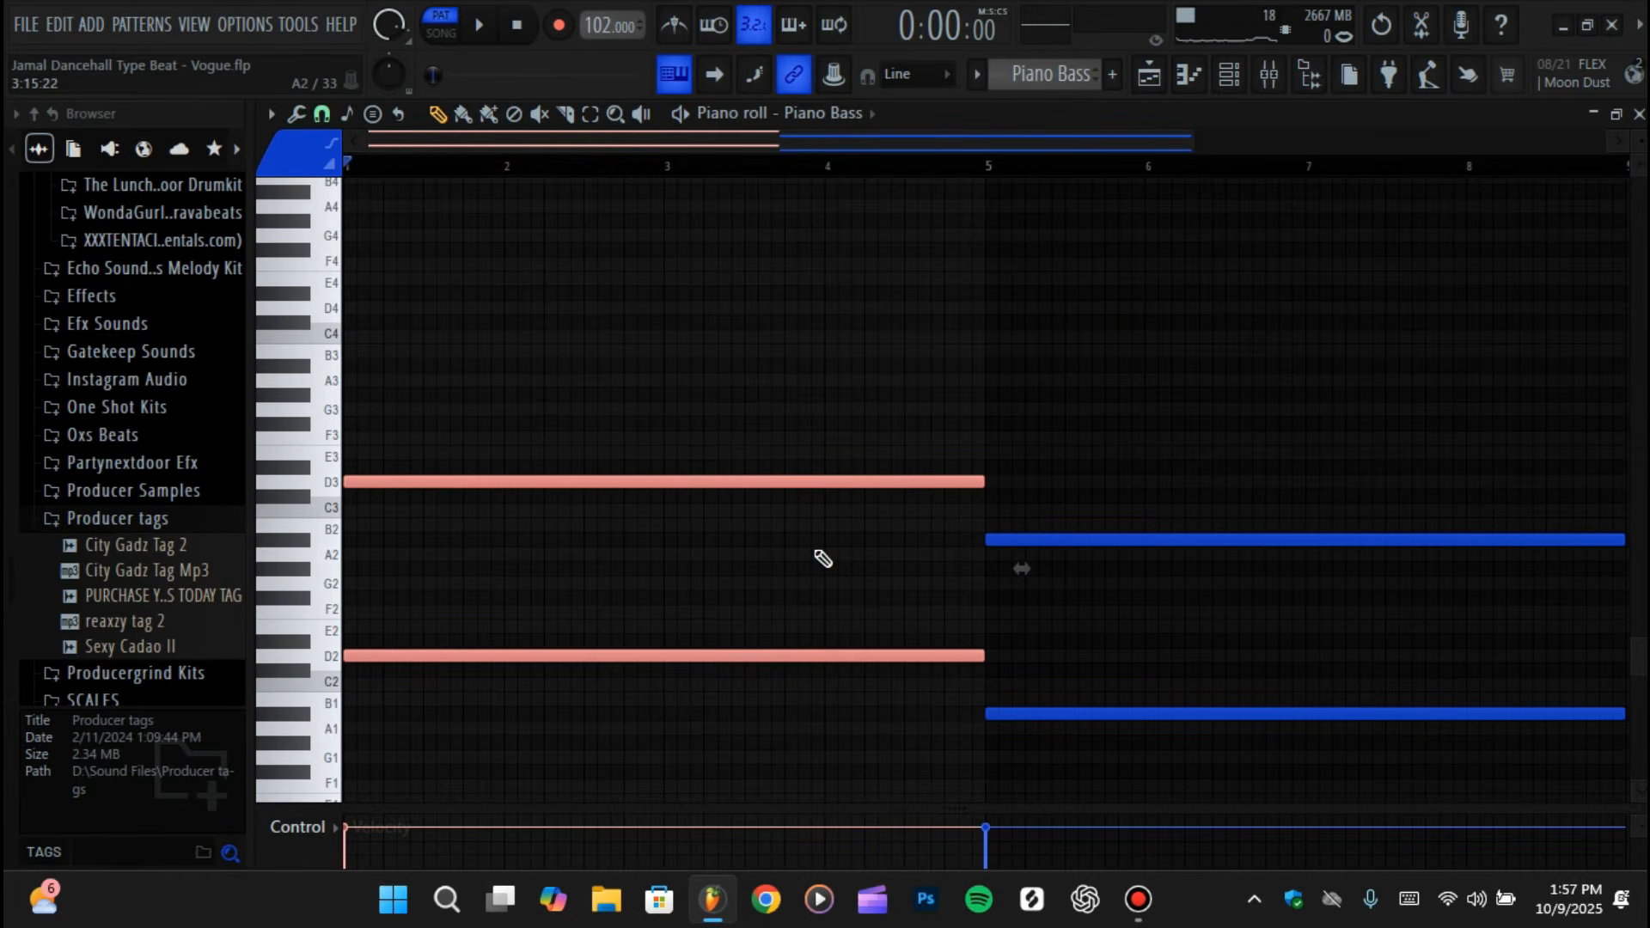
- Open the Cinematic Piano clip at bar 9 of the playlist and view its notes from bar 1
{"action": "left_click", "coordinate": [1160, 87]}
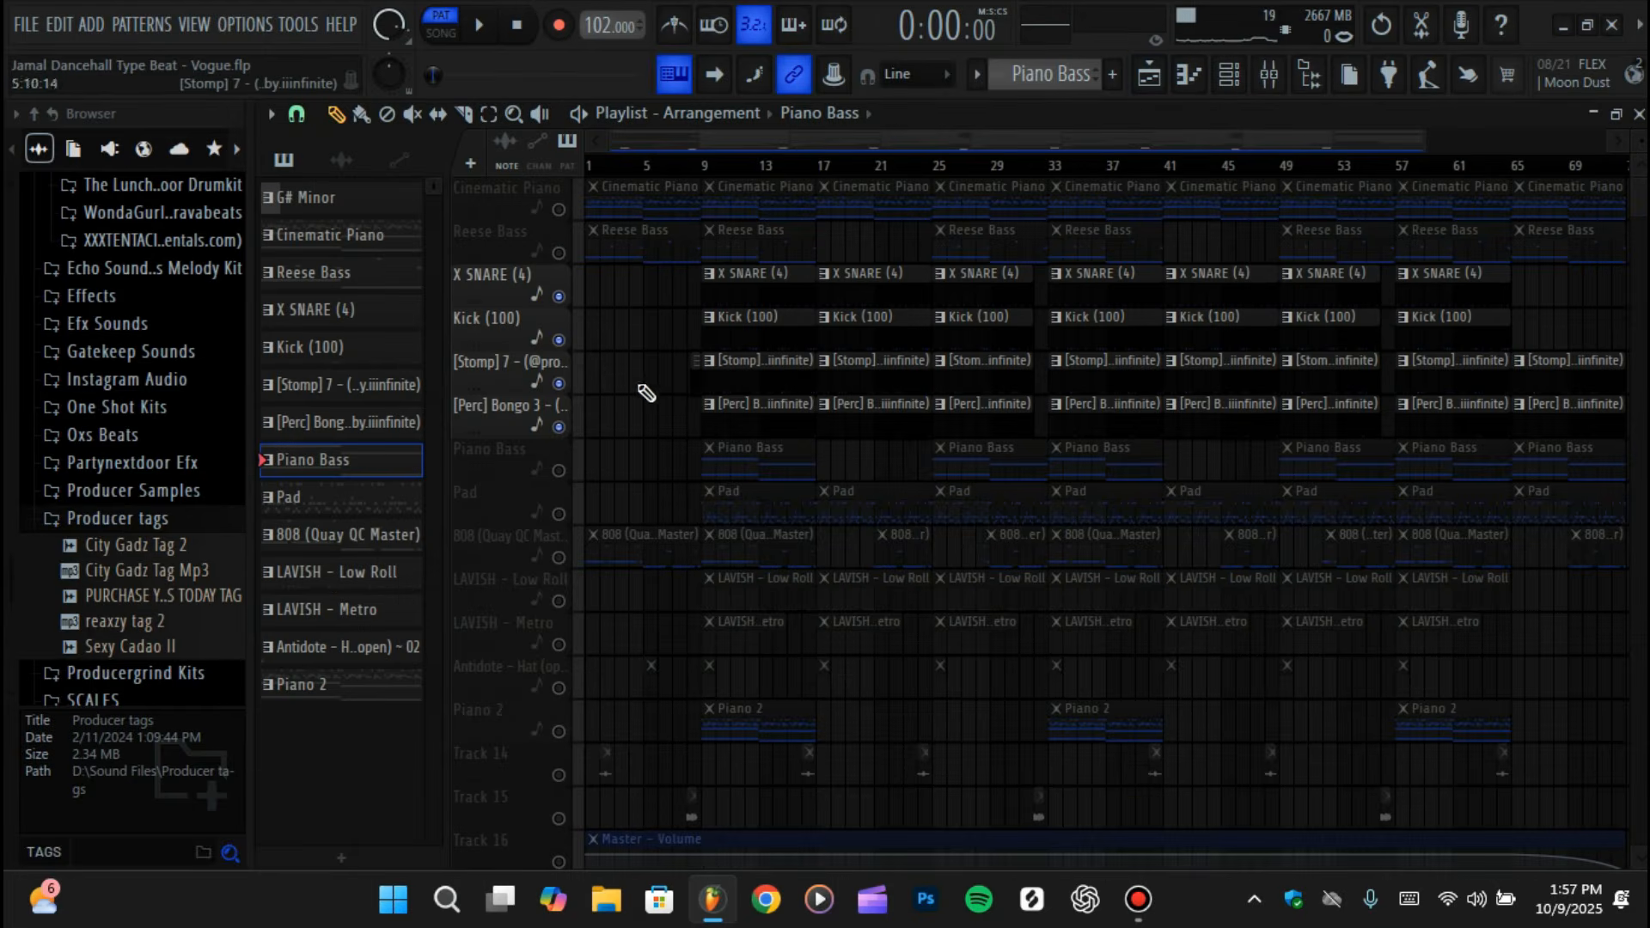
{"action": "double_click", "coordinate": [746, 209]}
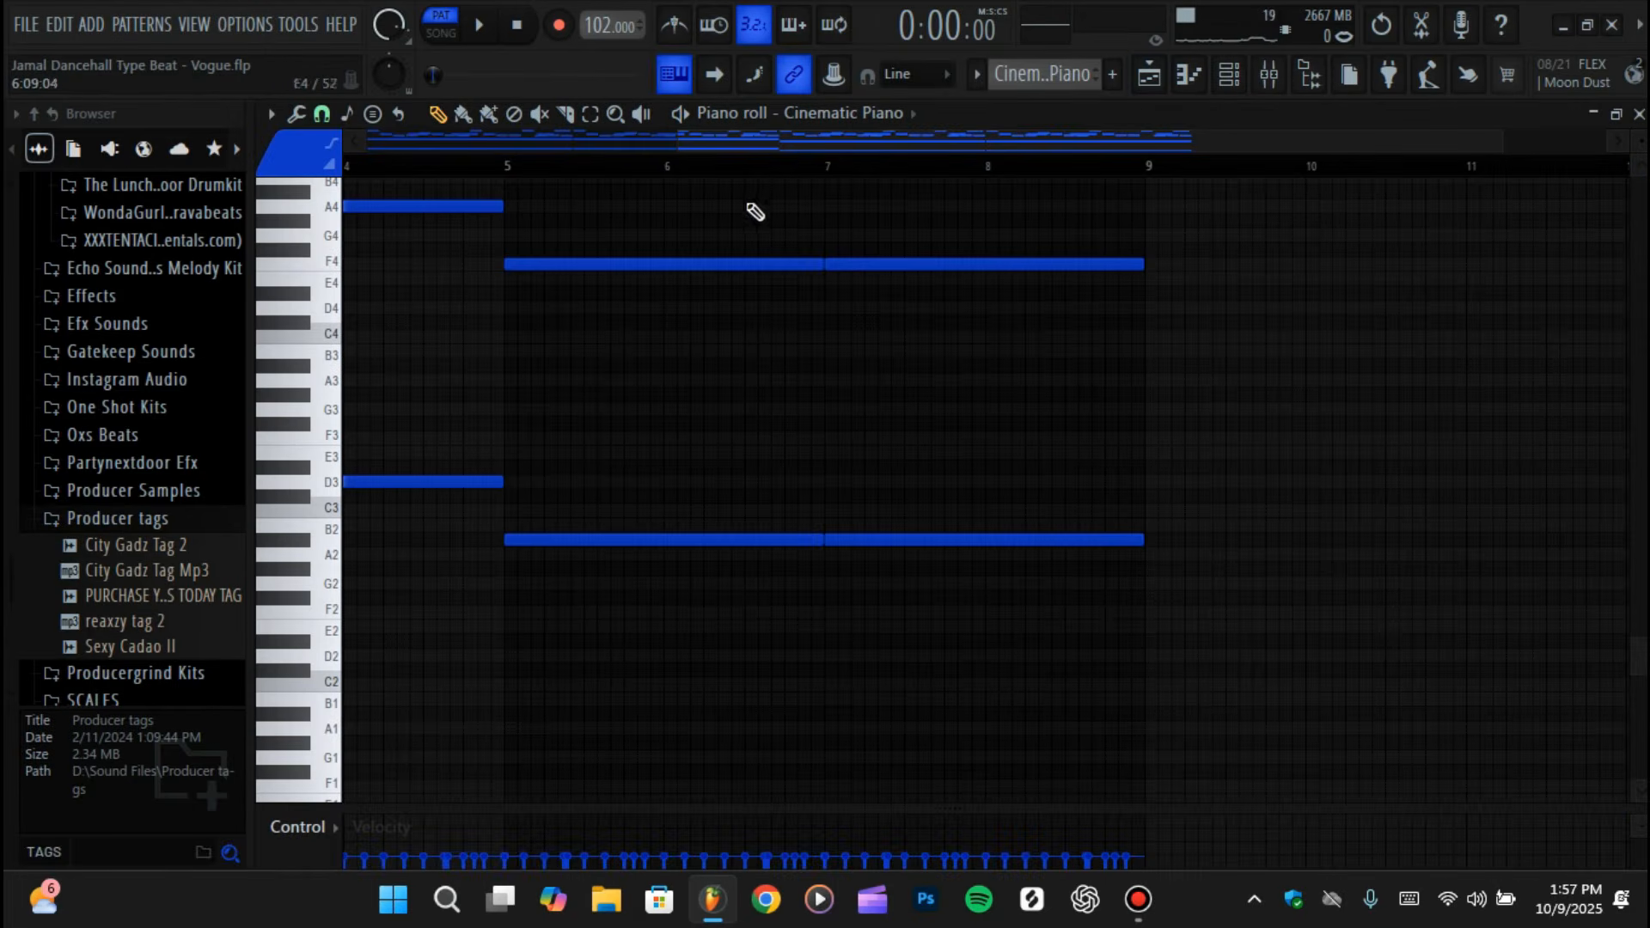
{"action": "left_click_drag", "start_coordinate": [782, 151], "coordinate": [324, 172]}
{"action": "scroll", "coordinate": [665, 323], "scroll_direction": "up", "scroll_amount": 3}
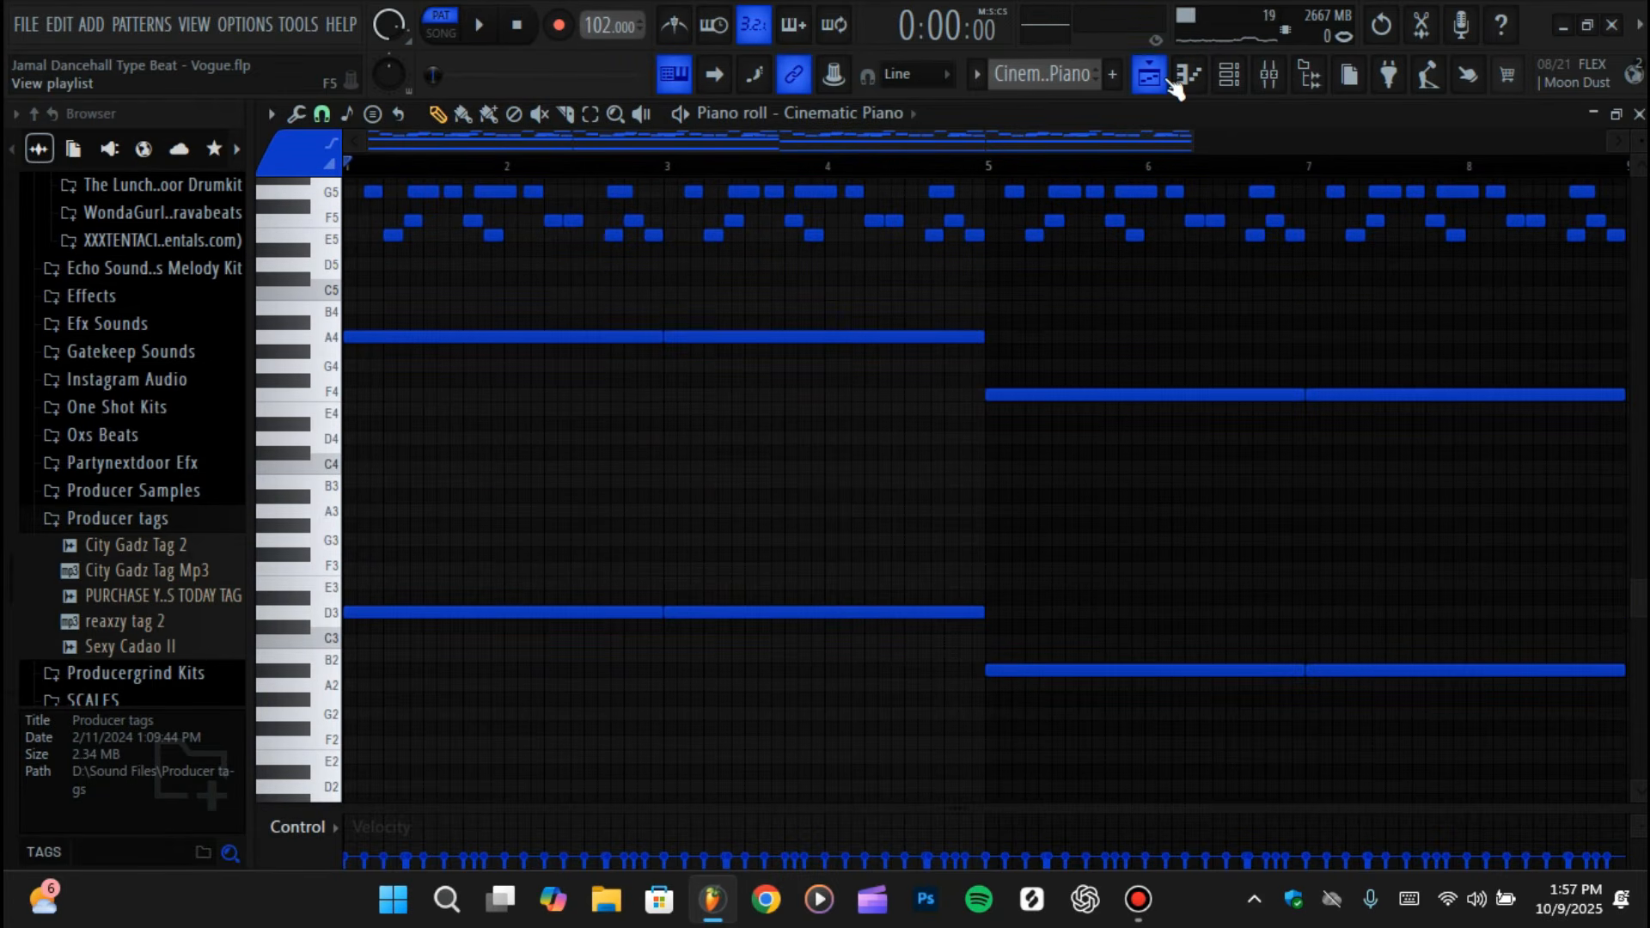
- Make Pad the current pattern in the playlist arrangement
{"action": "left_click", "coordinate": [864, 111]}
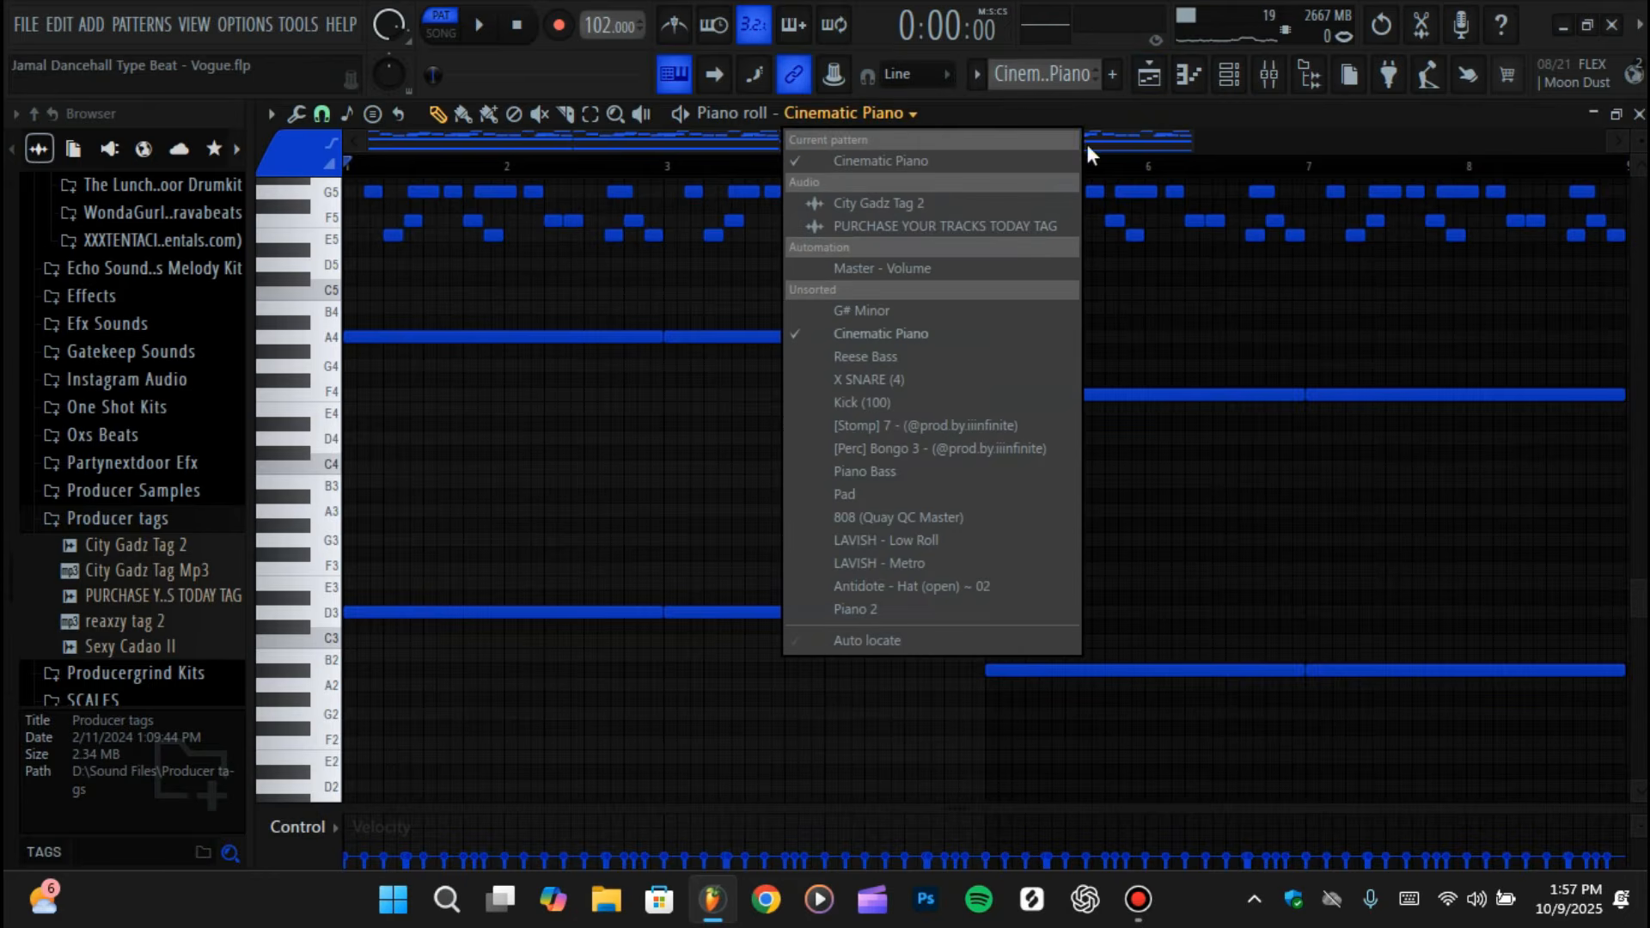
{"action": "left_click", "coordinate": [1188, 77]}
{"action": "left_click", "coordinate": [848, 113]}
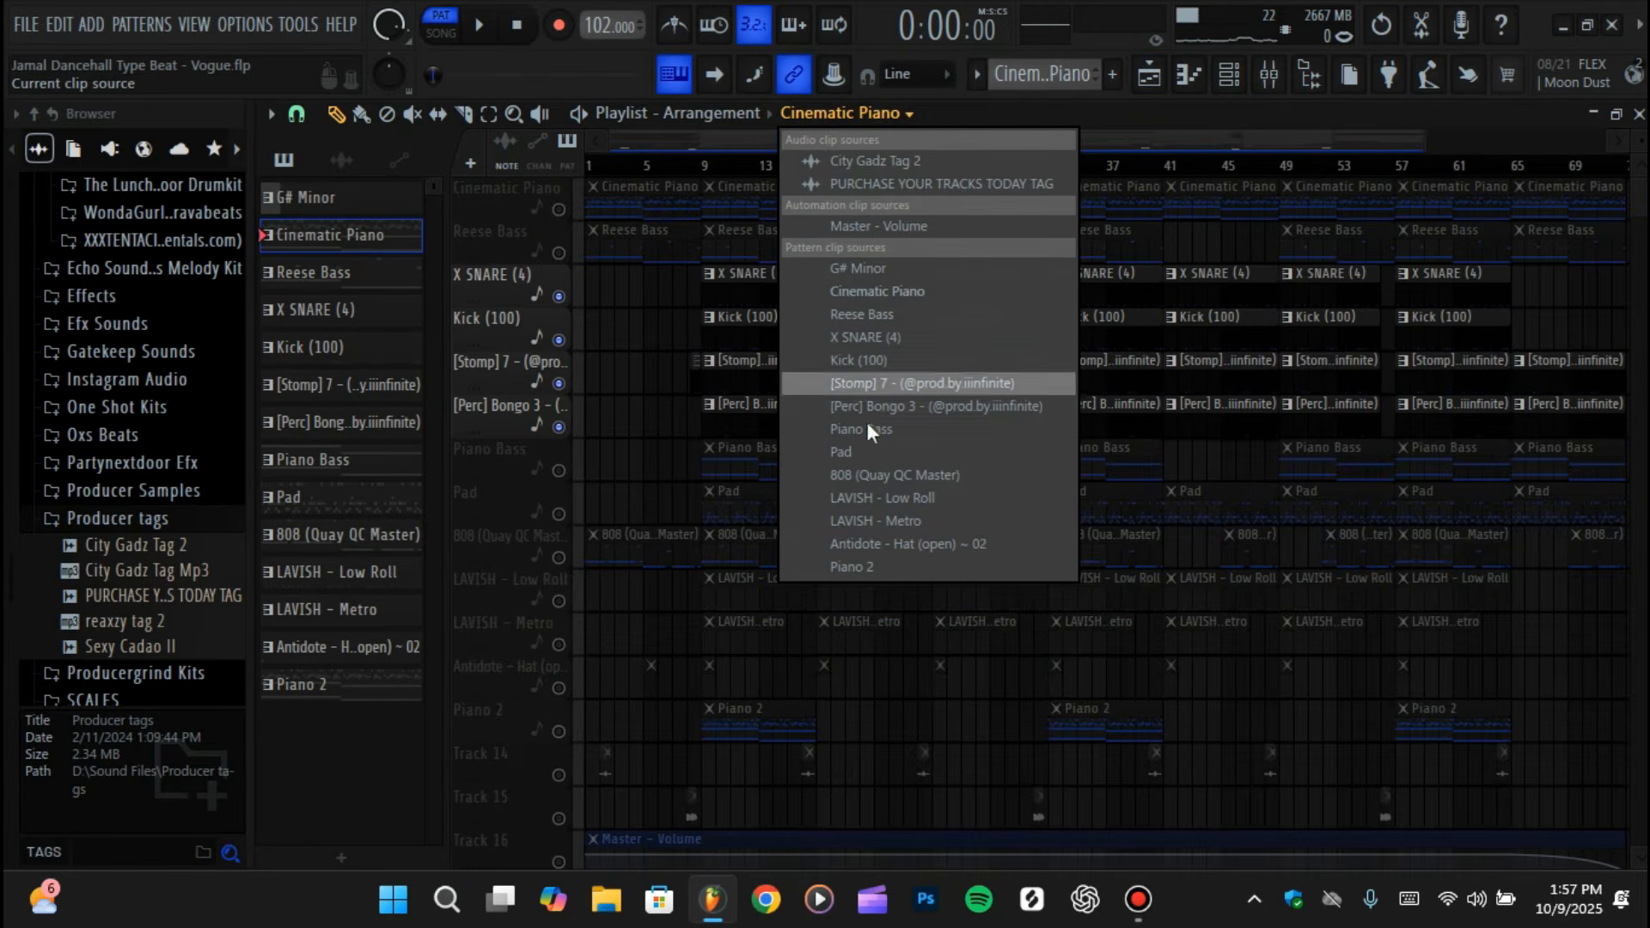
{"action": "left_click", "coordinate": [879, 449]}
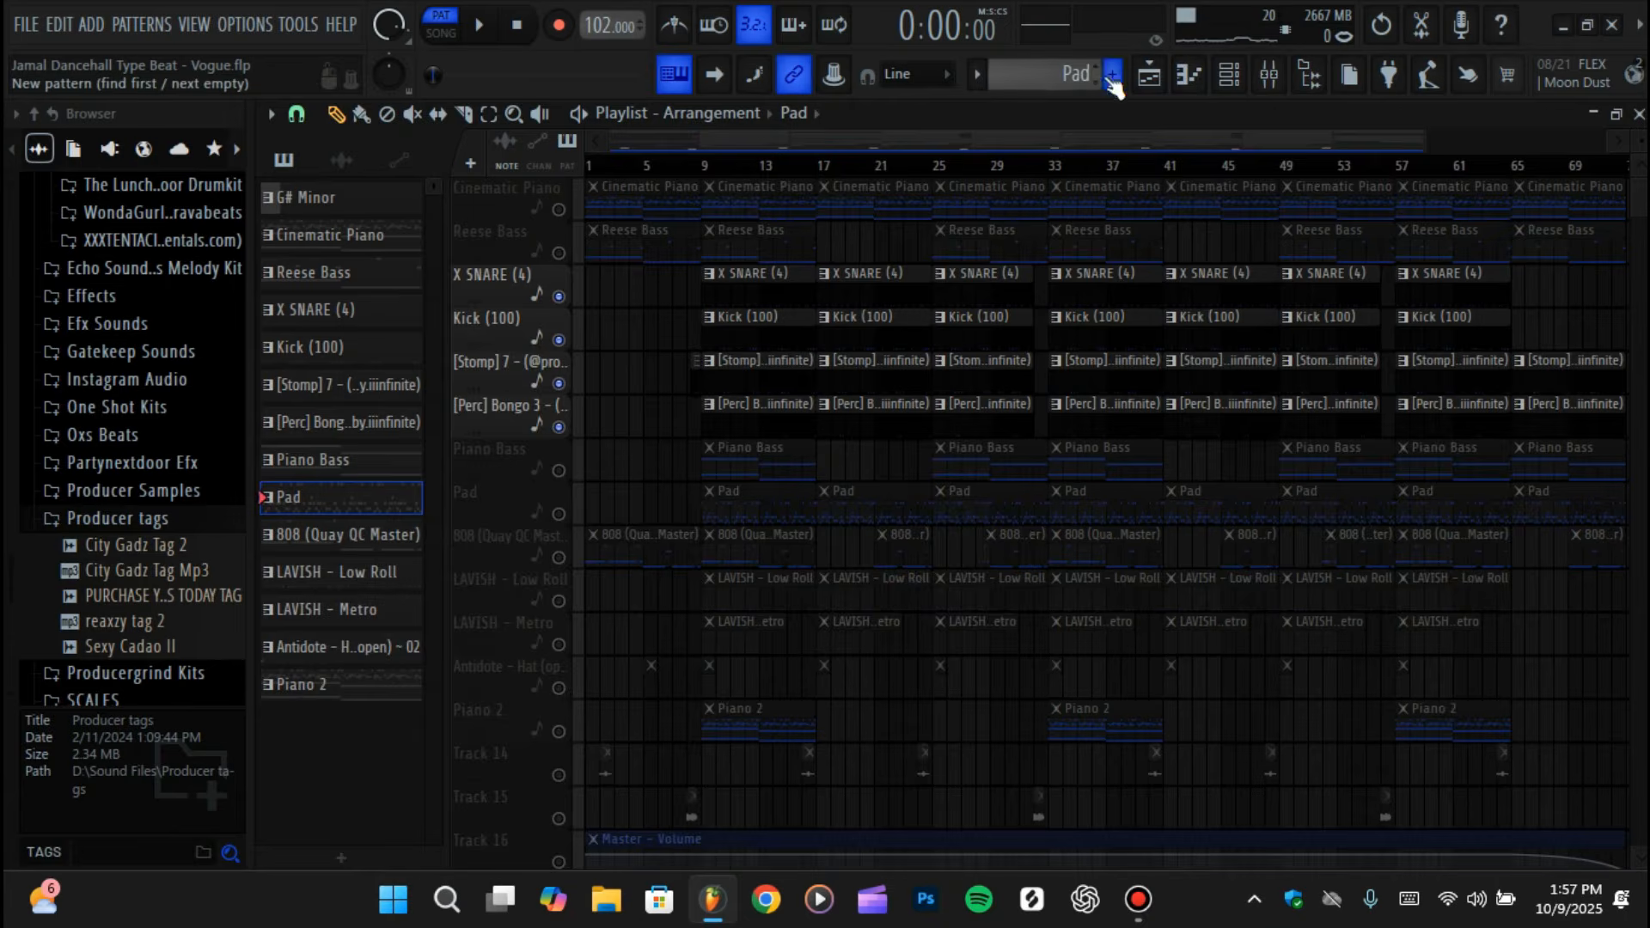
- Show the Pad channel's notes for the Pad pattern in the piano roll and examine the melody between E5 and D6
{"action": "left_click", "coordinate": [1189, 76]}
{"action": "left_click", "coordinate": [997, 74]}
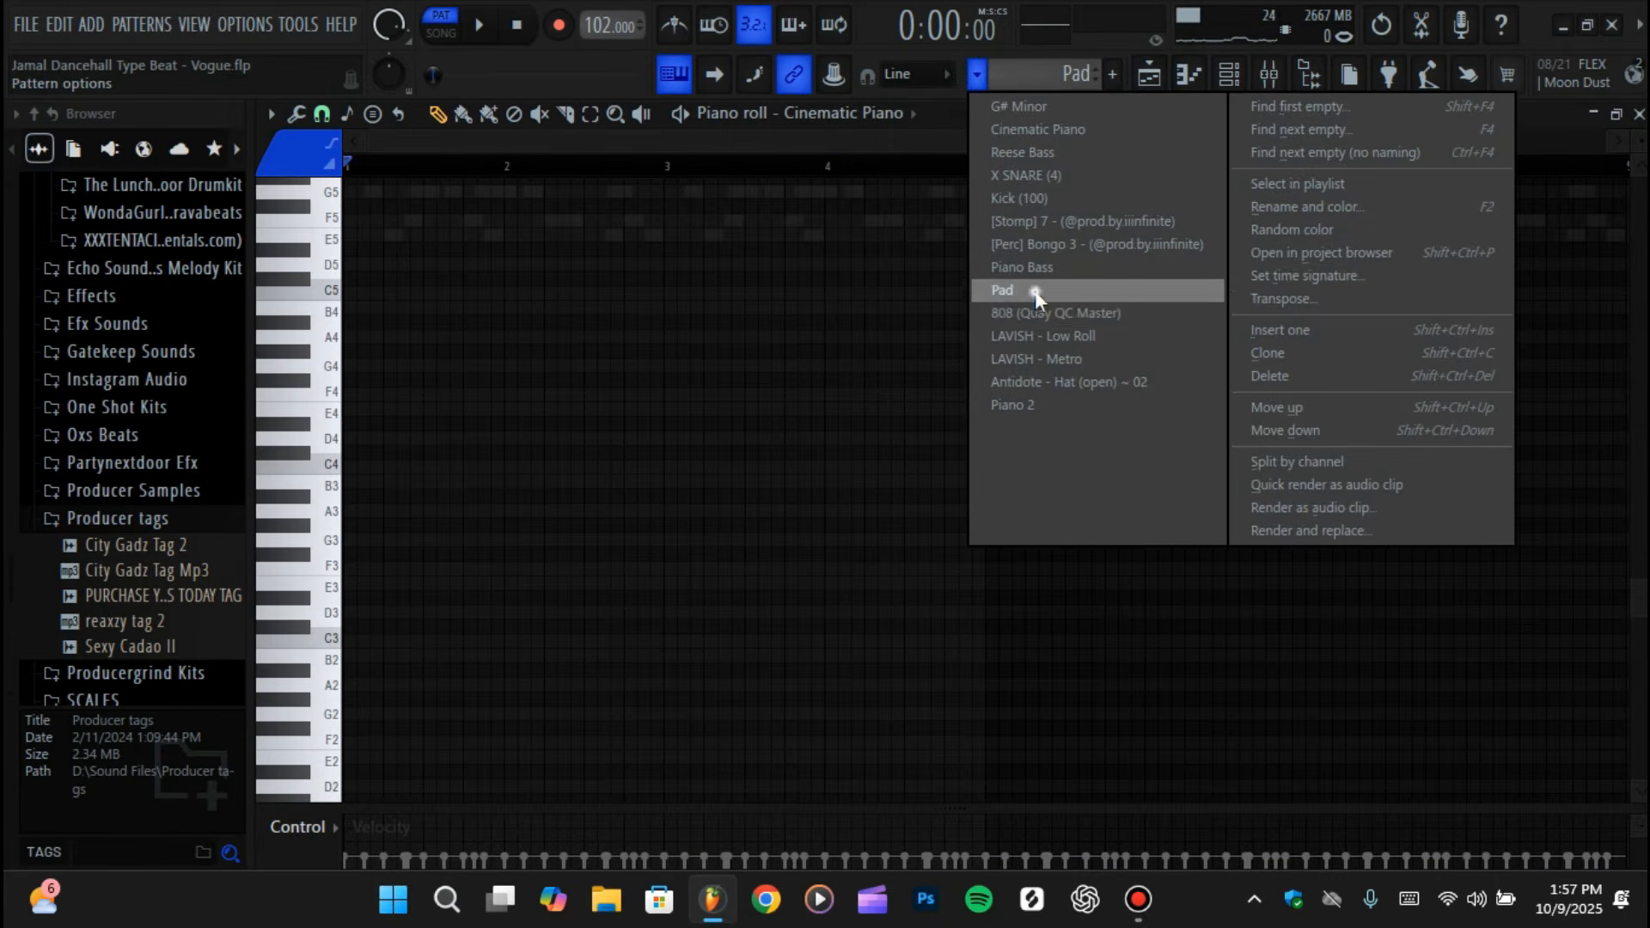
{"action": "left_click", "coordinate": [1035, 290]}
{"action": "left_click", "coordinate": [860, 114]}
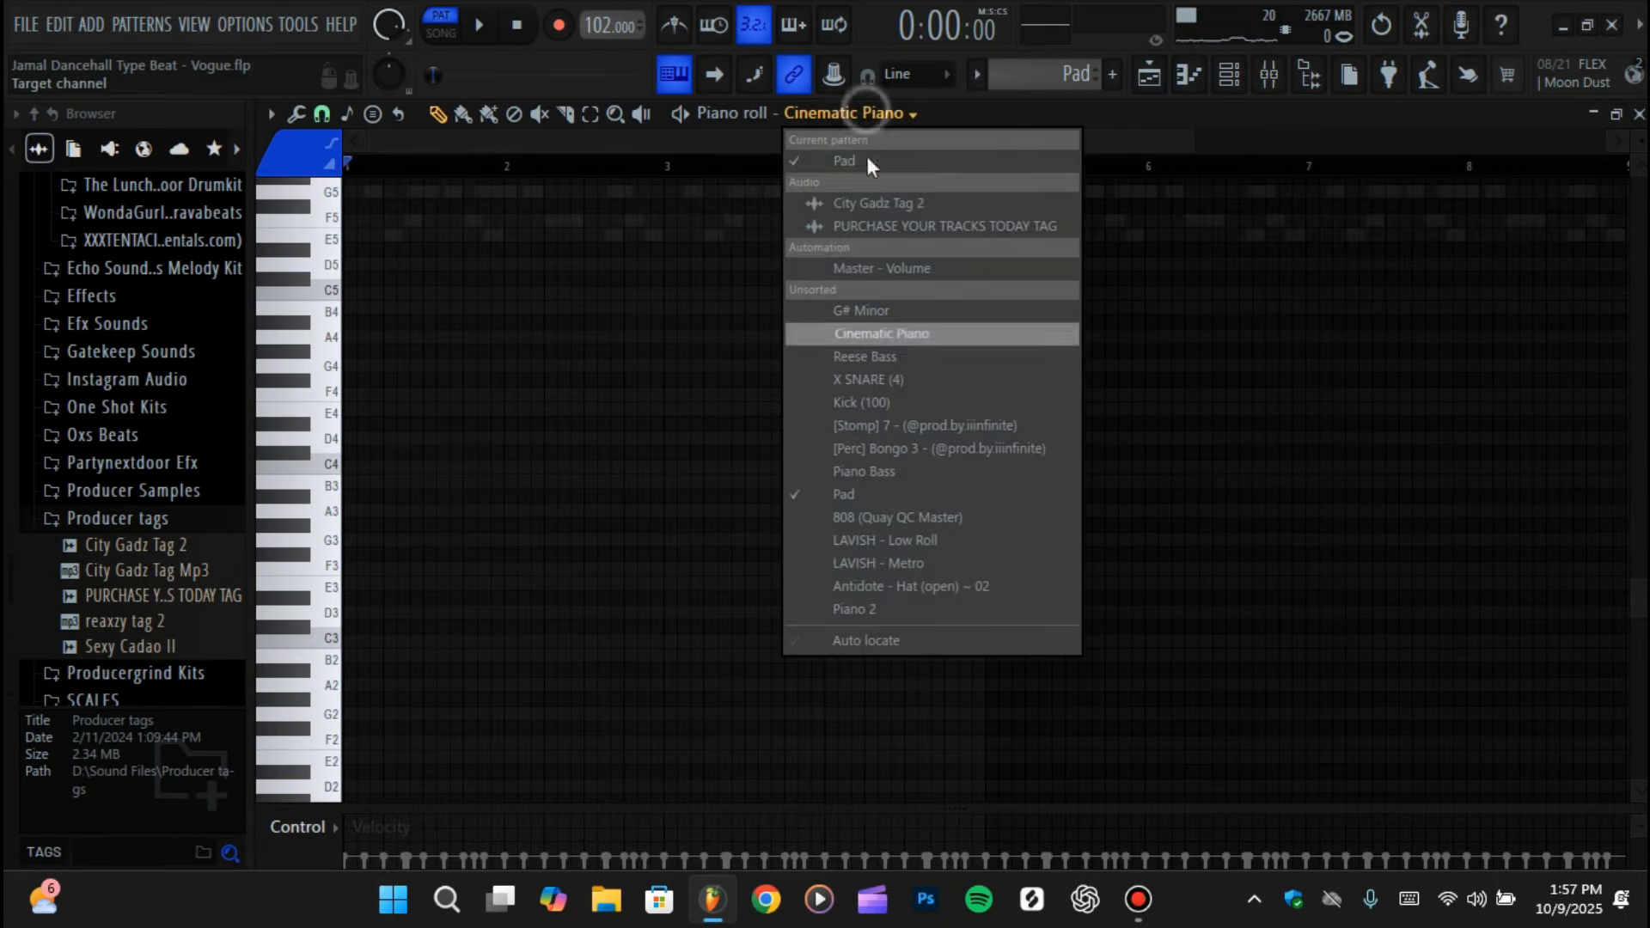
{"action": "left_click", "coordinate": [867, 512]}
{"action": "left_click", "coordinate": [860, 113]}
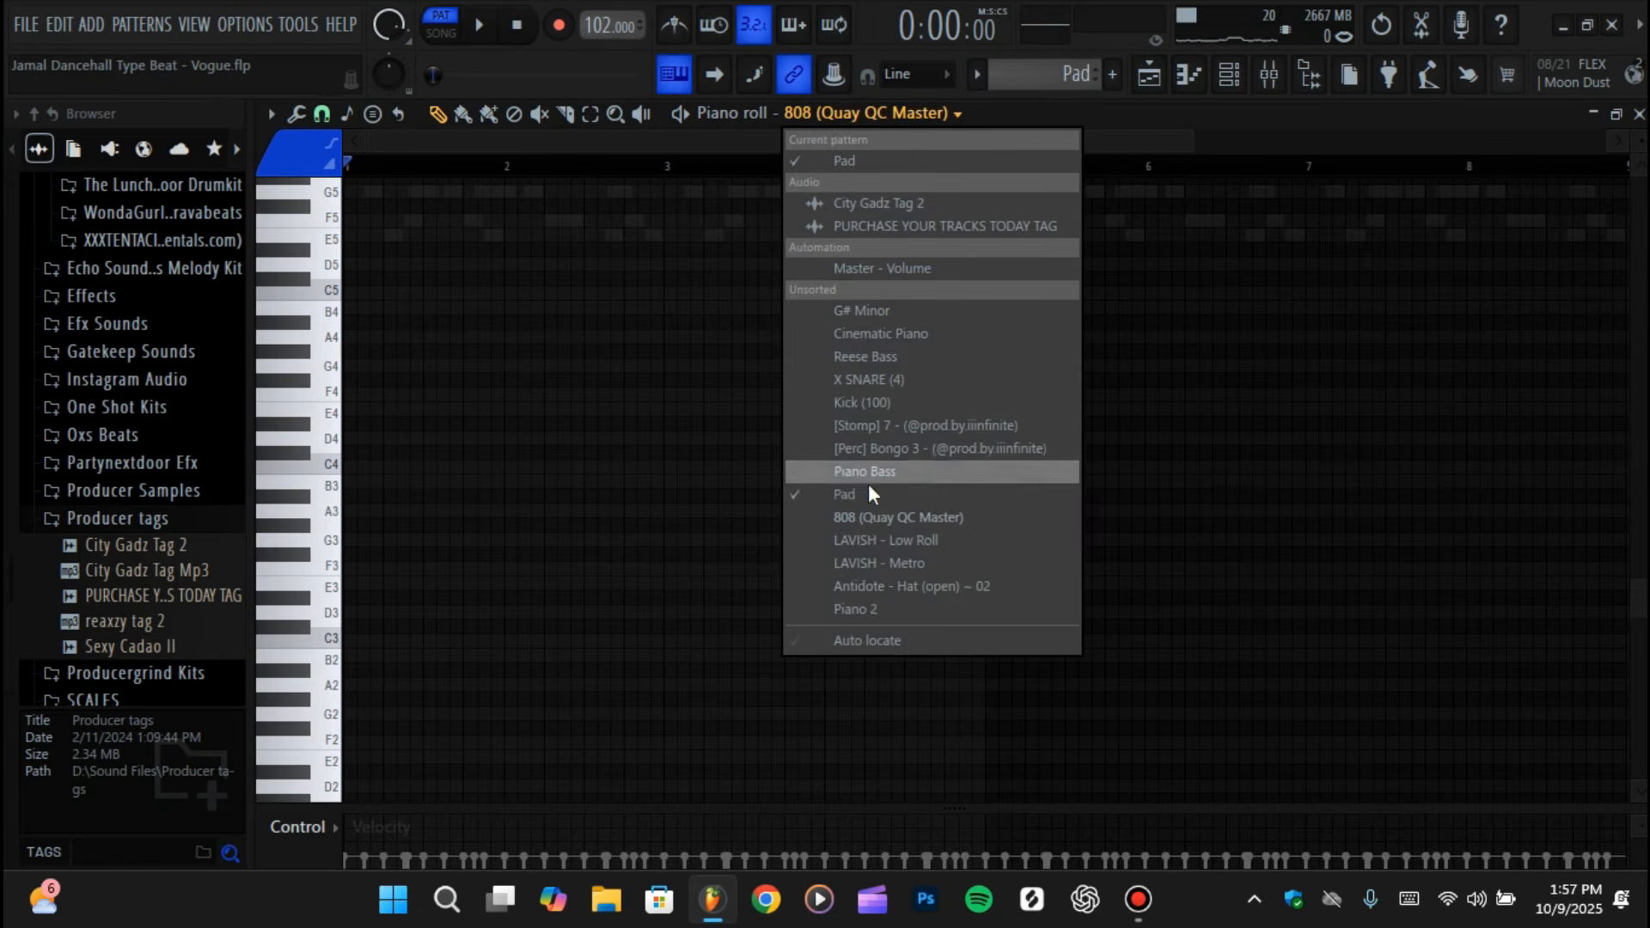
{"action": "left_click", "coordinate": [865, 498]}
{"action": "scroll", "coordinate": [980, 361], "scroll_direction": "up", "scroll_amount": 10}
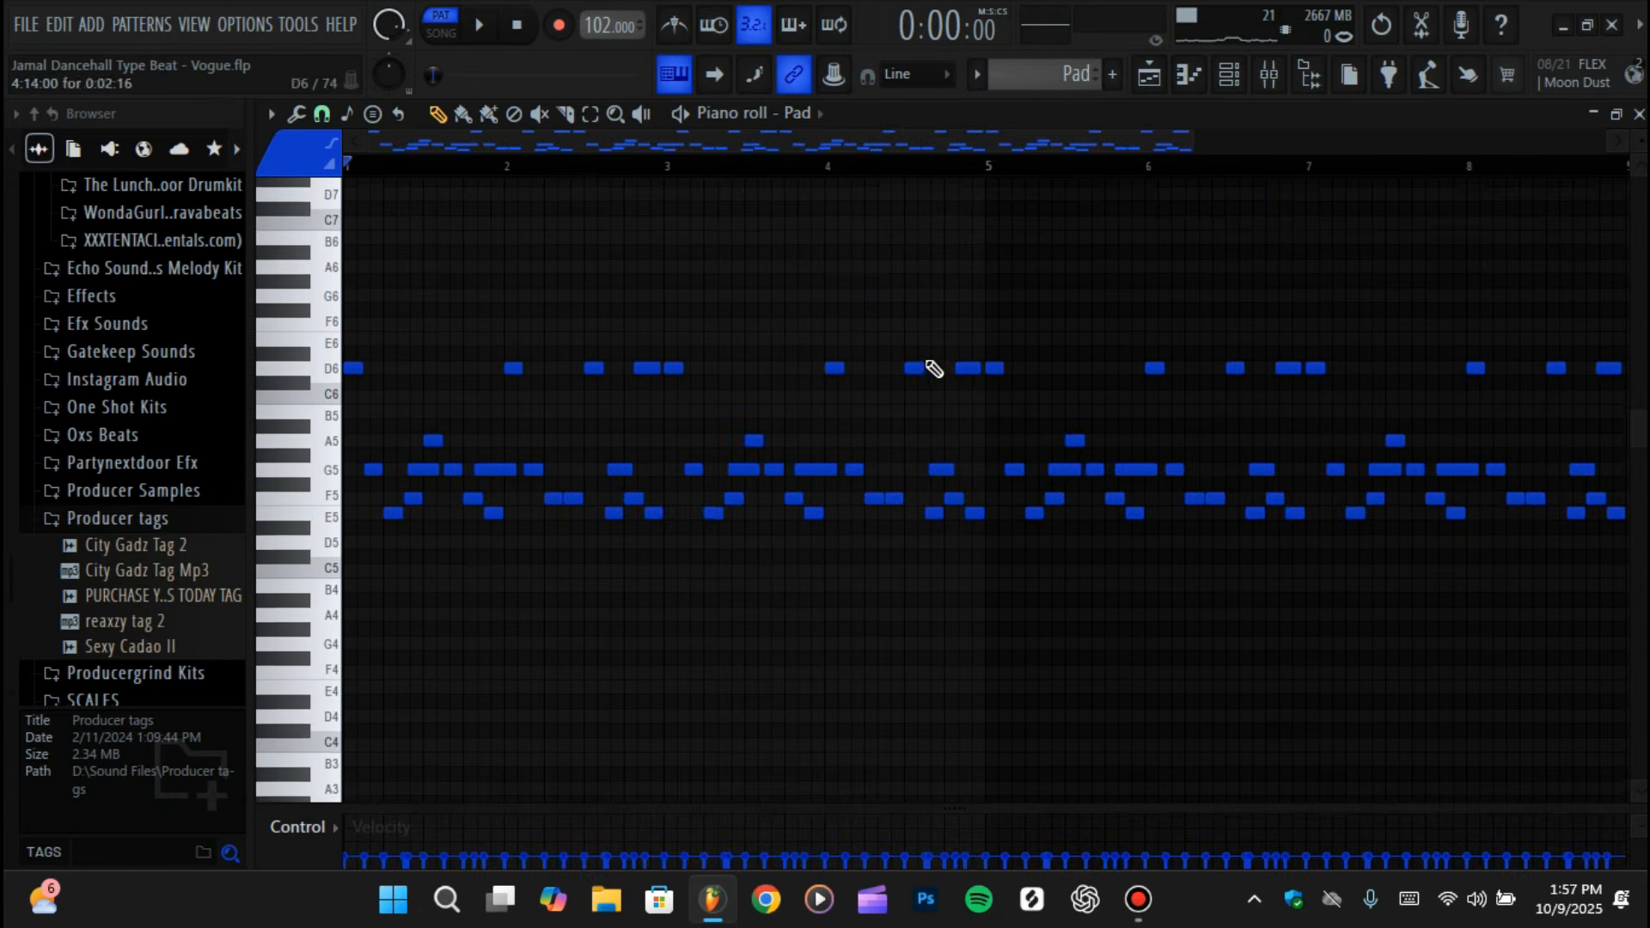
{"action": "scroll", "coordinate": [1221, 394], "scroll_direction": "down", "scroll_amount": 5}
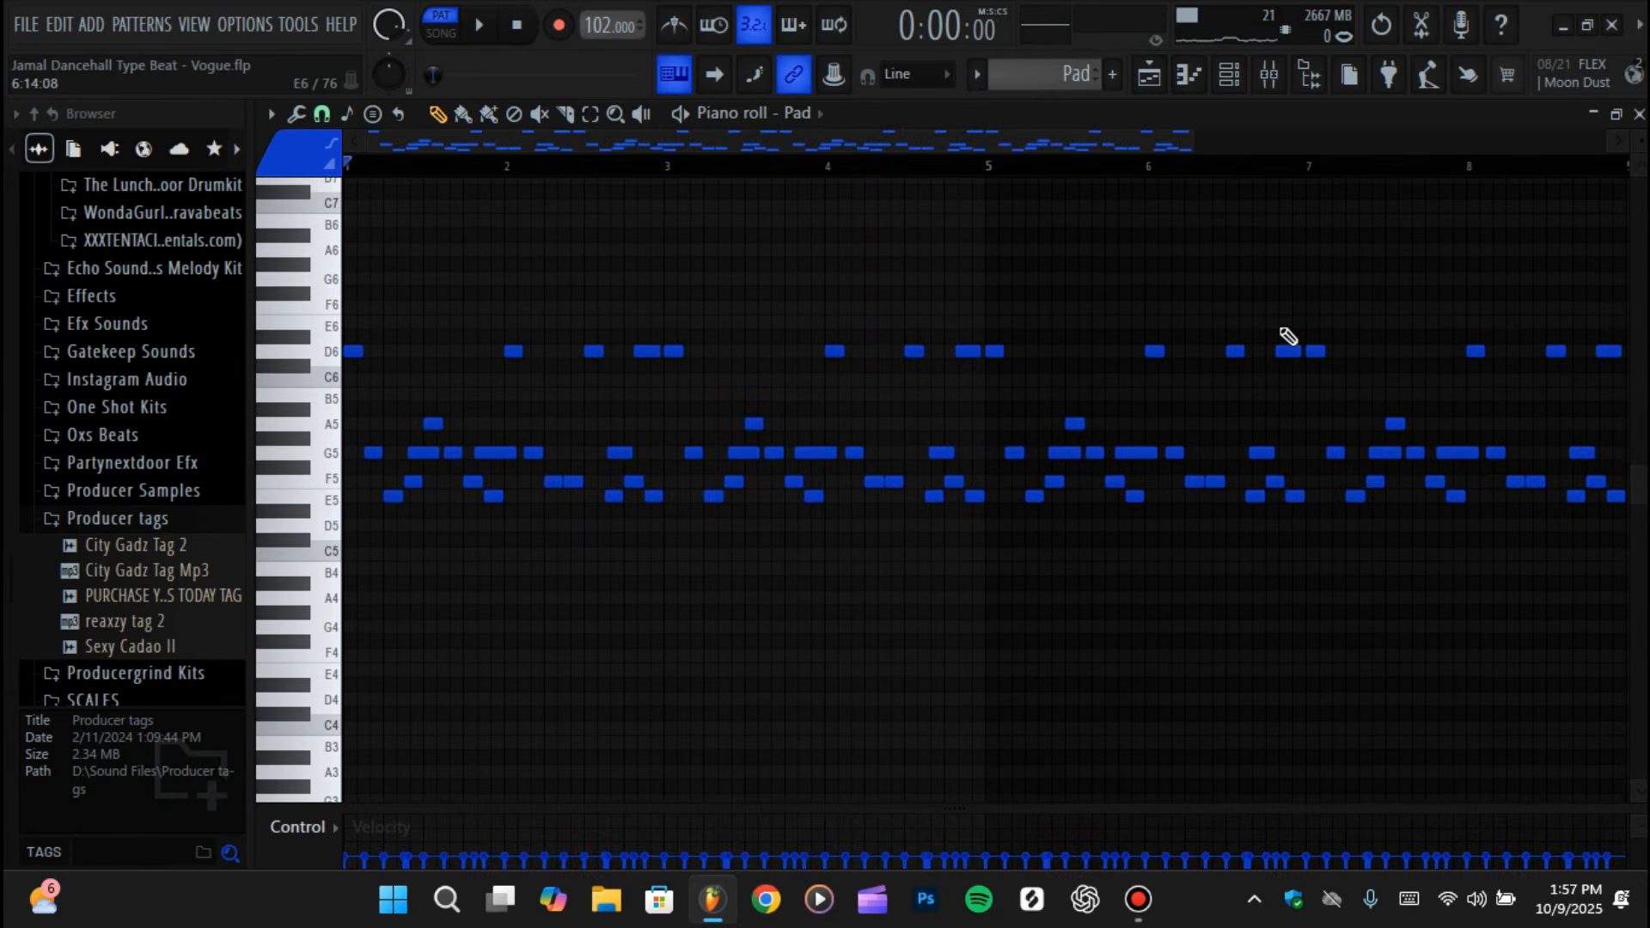
- Examine the Pad mixer track's effects, viewing Fruity parametric EQ 2 and the preset list of ShaperBox2
{"action": "left_click", "coordinate": [1270, 77]}
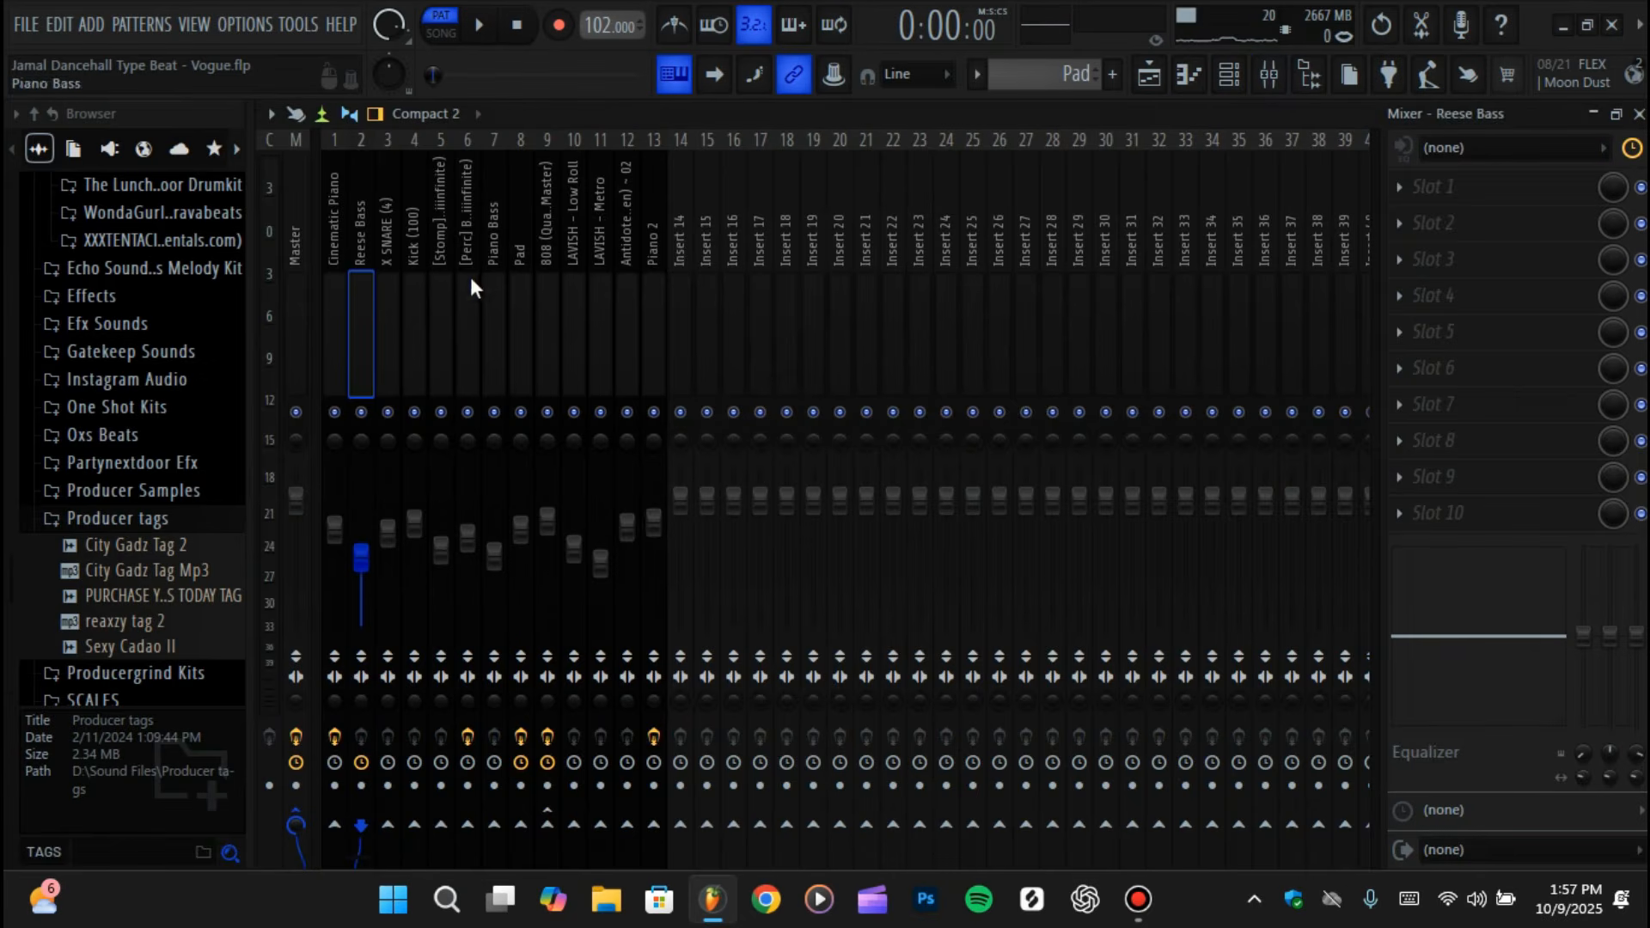
{"action": "left_click", "coordinate": [525, 296]}
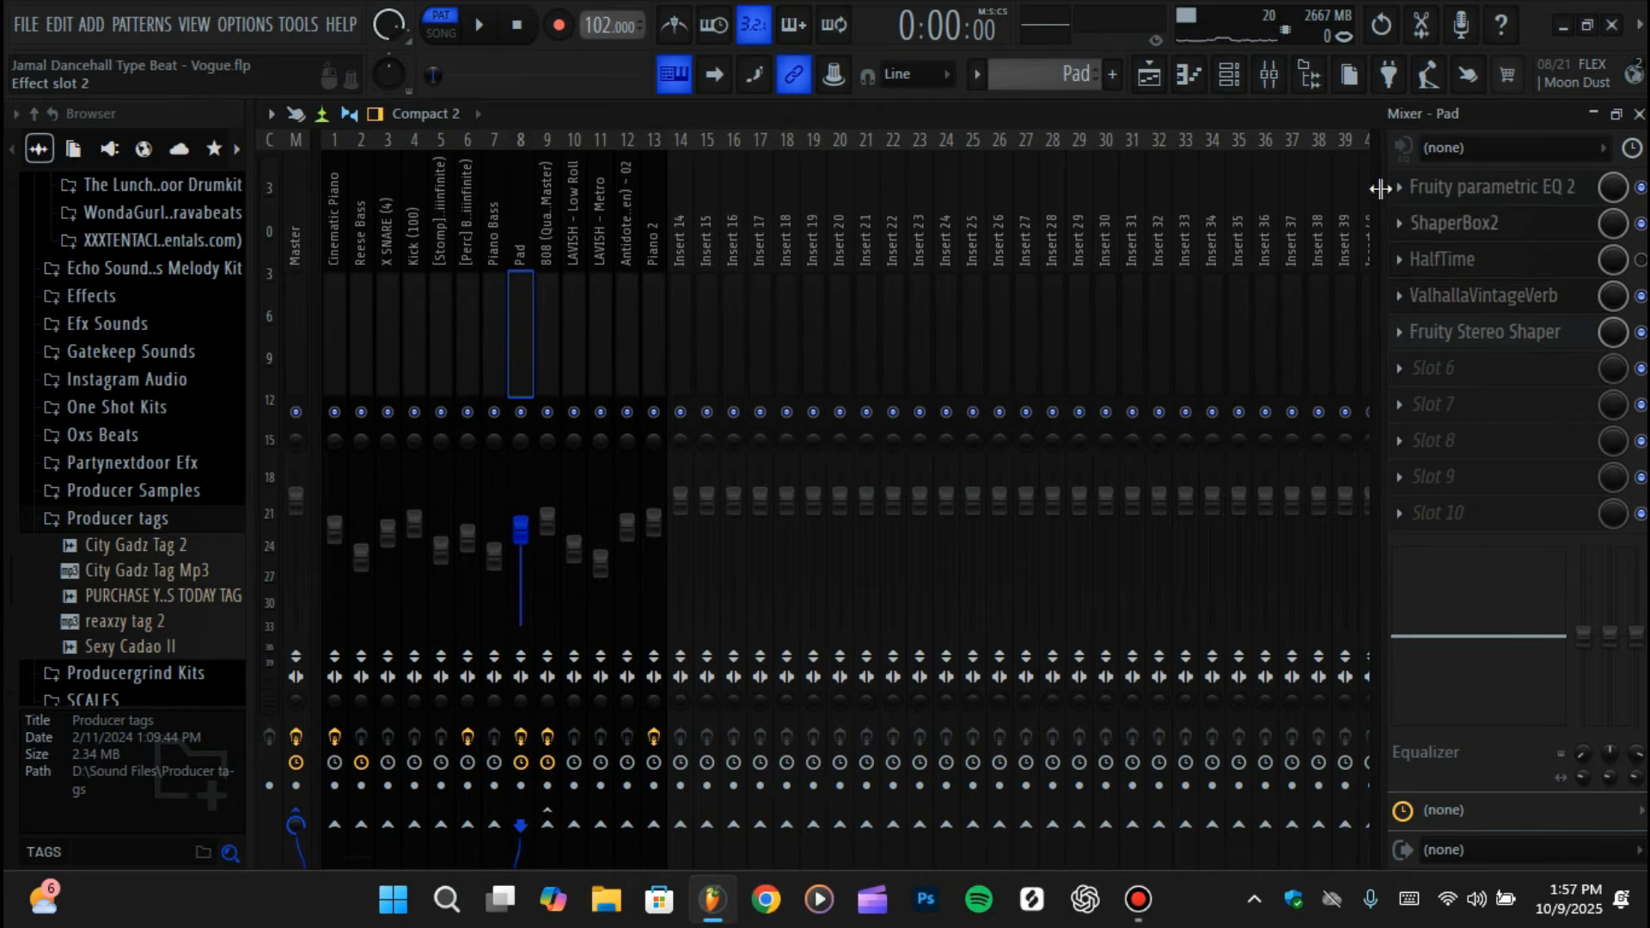
{"action": "left_click", "coordinate": [1532, 189]}
{"action": "left_click", "coordinate": [1532, 189]}
{"action": "left_click", "coordinate": [1533, 189]}
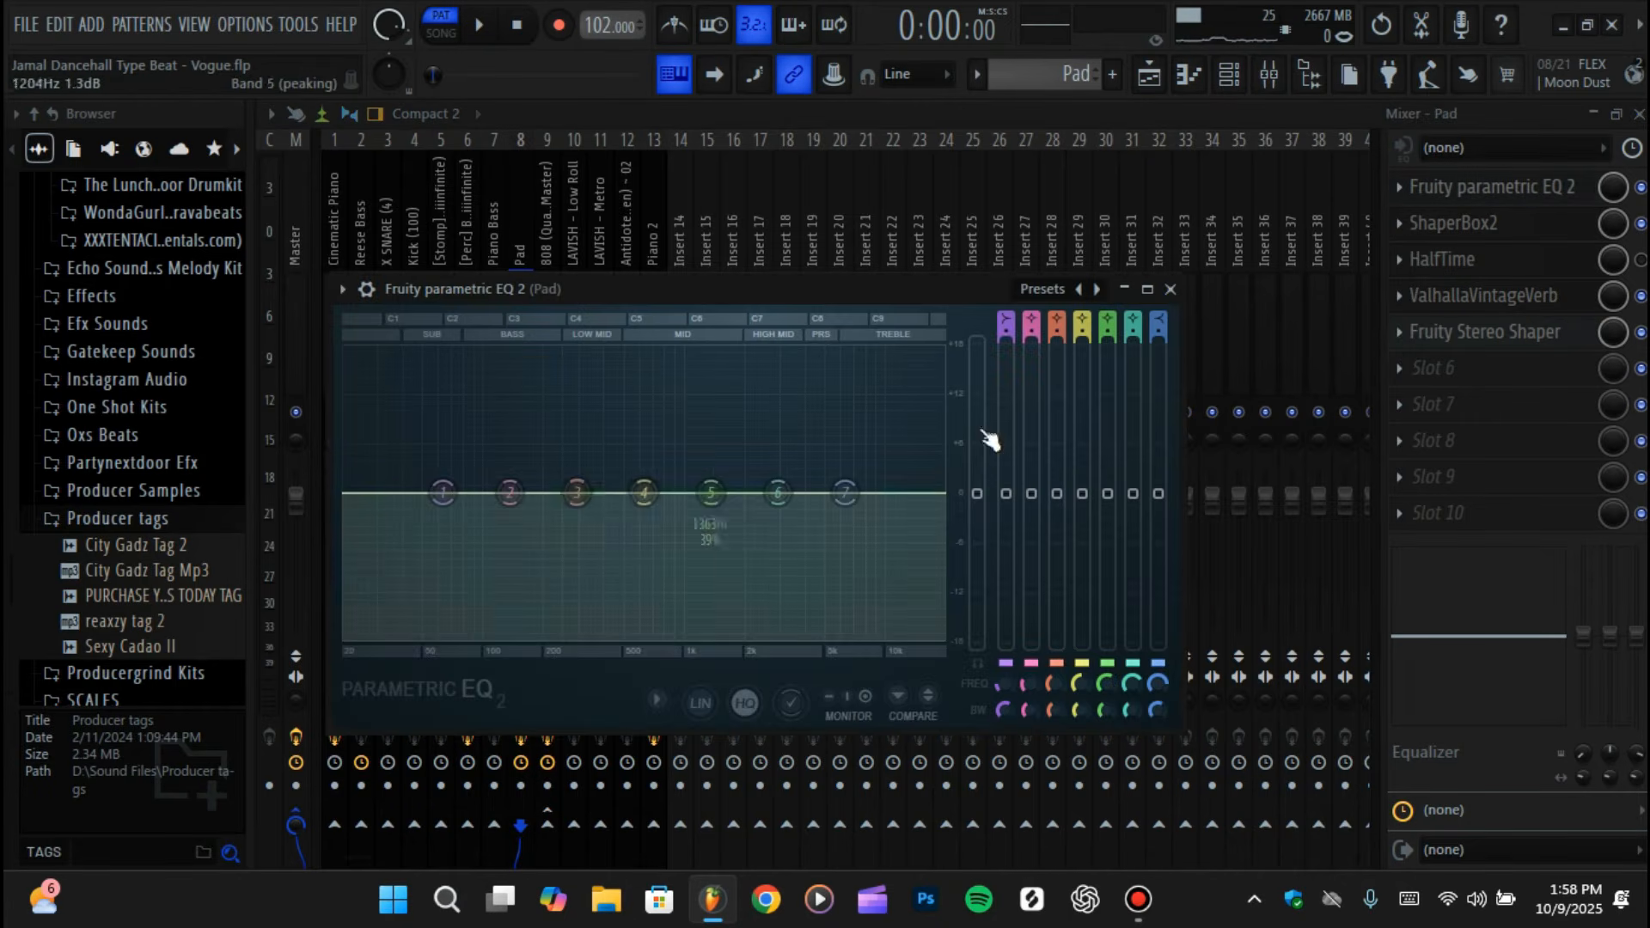
{"action": "left_click", "coordinate": [1508, 198]}
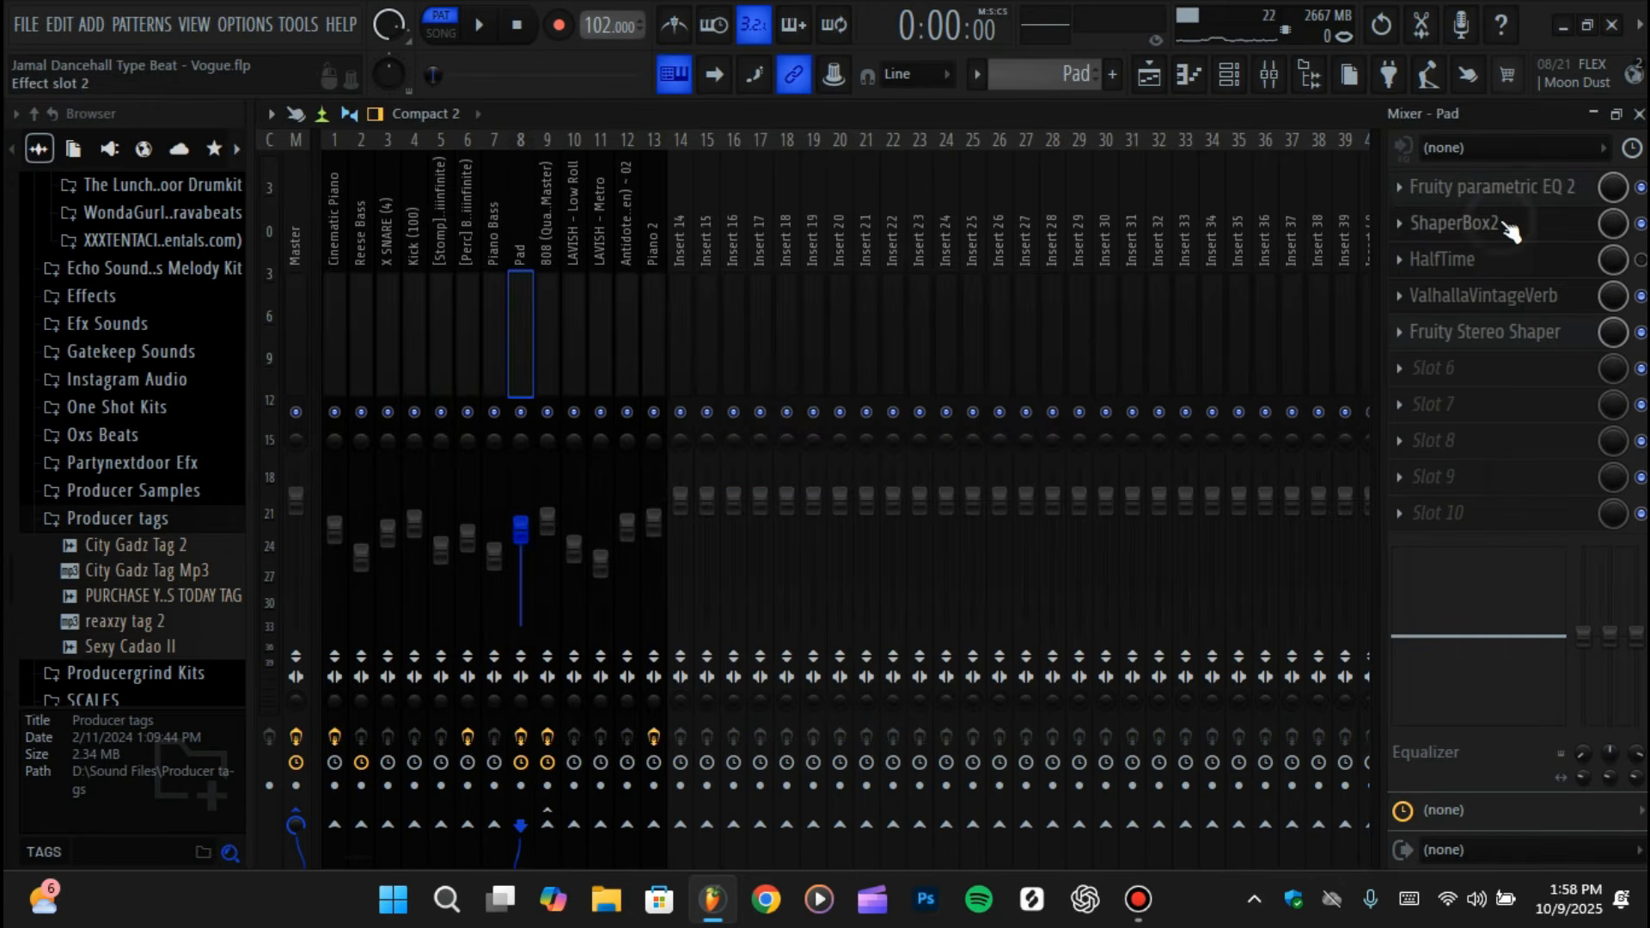
{"action": "left_click", "coordinate": [1510, 228]}
{"action": "left_click", "coordinate": [1380, 322]}
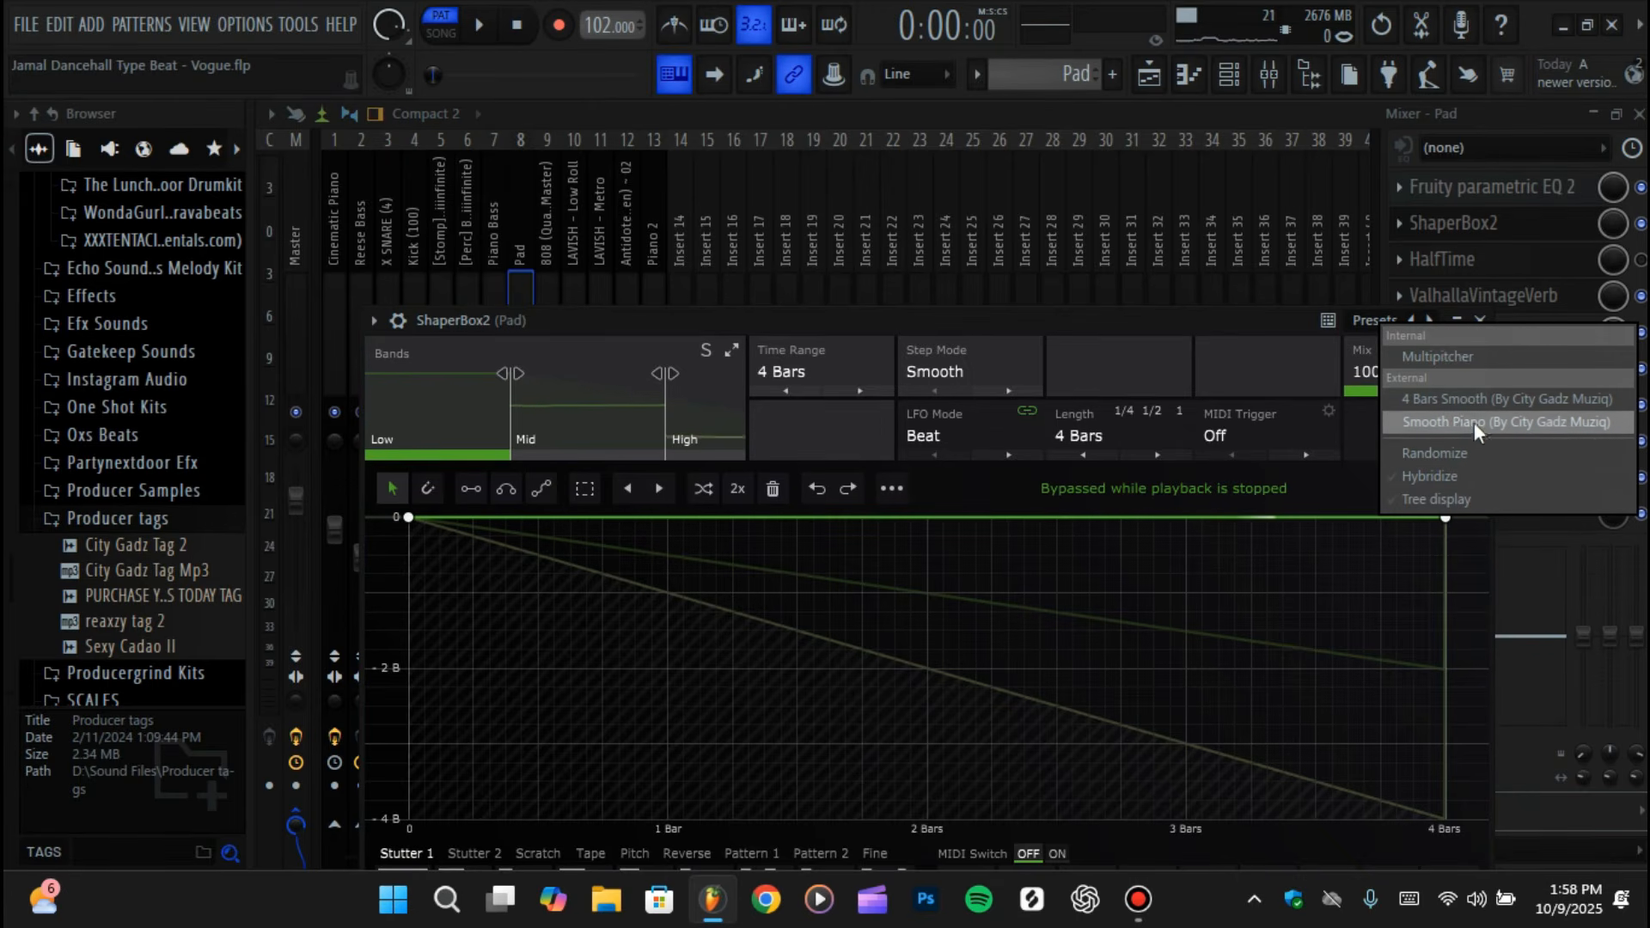
- Return to the Pad notes in the piano roll, play the pattern from the start, and stop playback
{"action": "left_click", "coordinate": [1188, 76]}
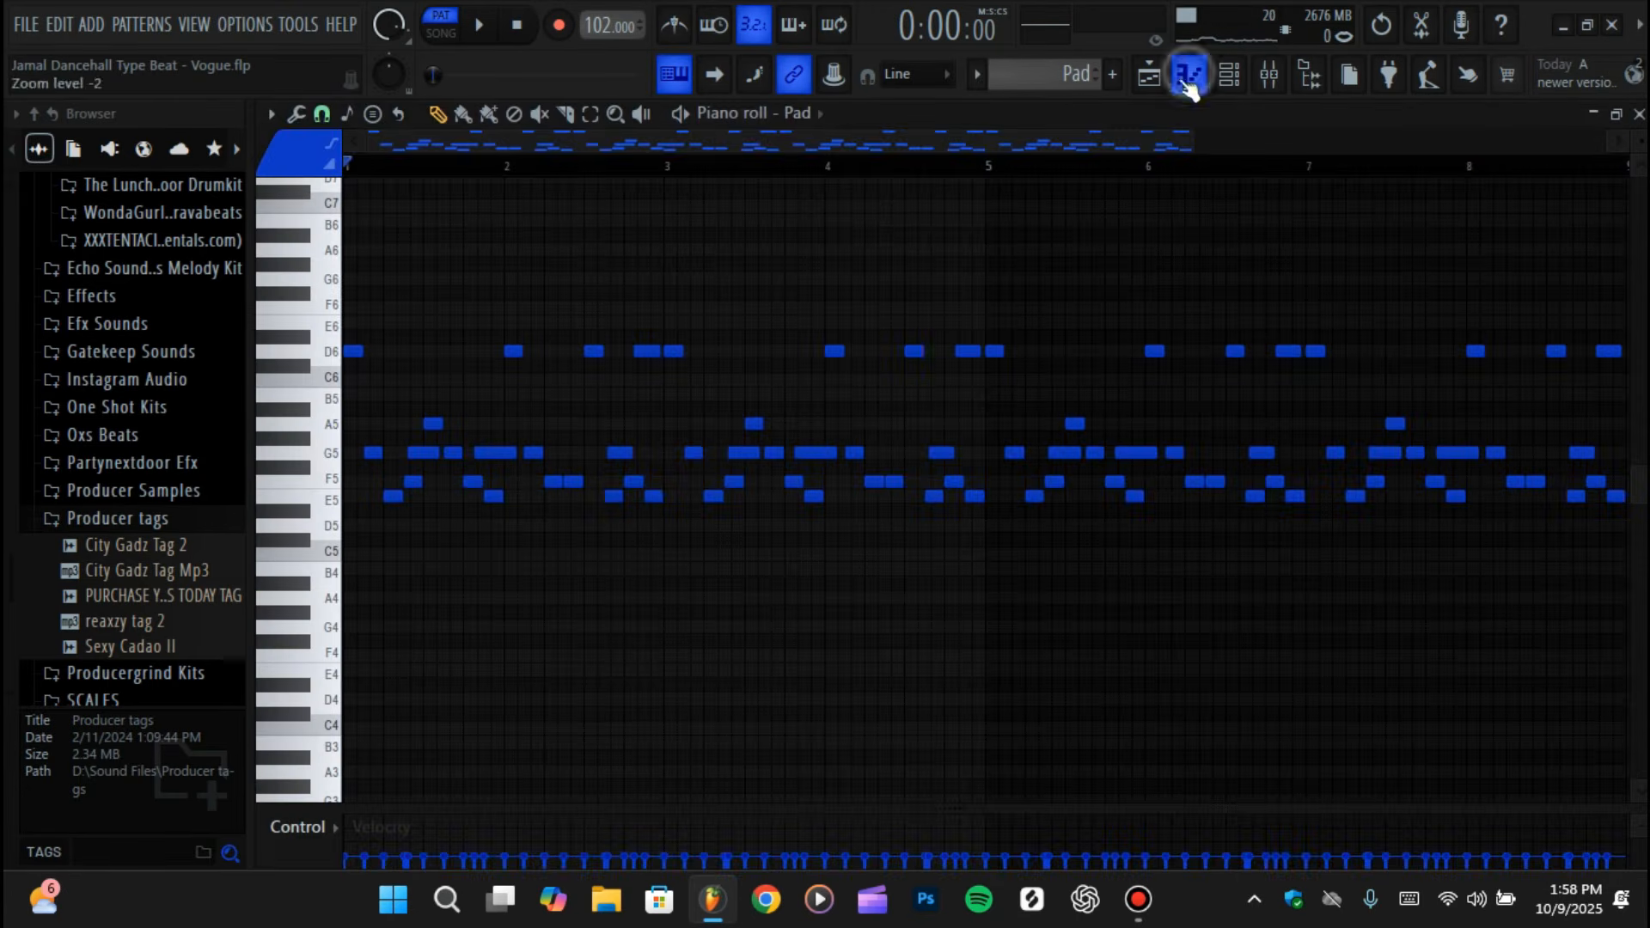
{"action": "scroll", "coordinate": [575, 327], "scroll_direction": "up", "scroll_amount": 1}
{"action": "key", "text": "space"}
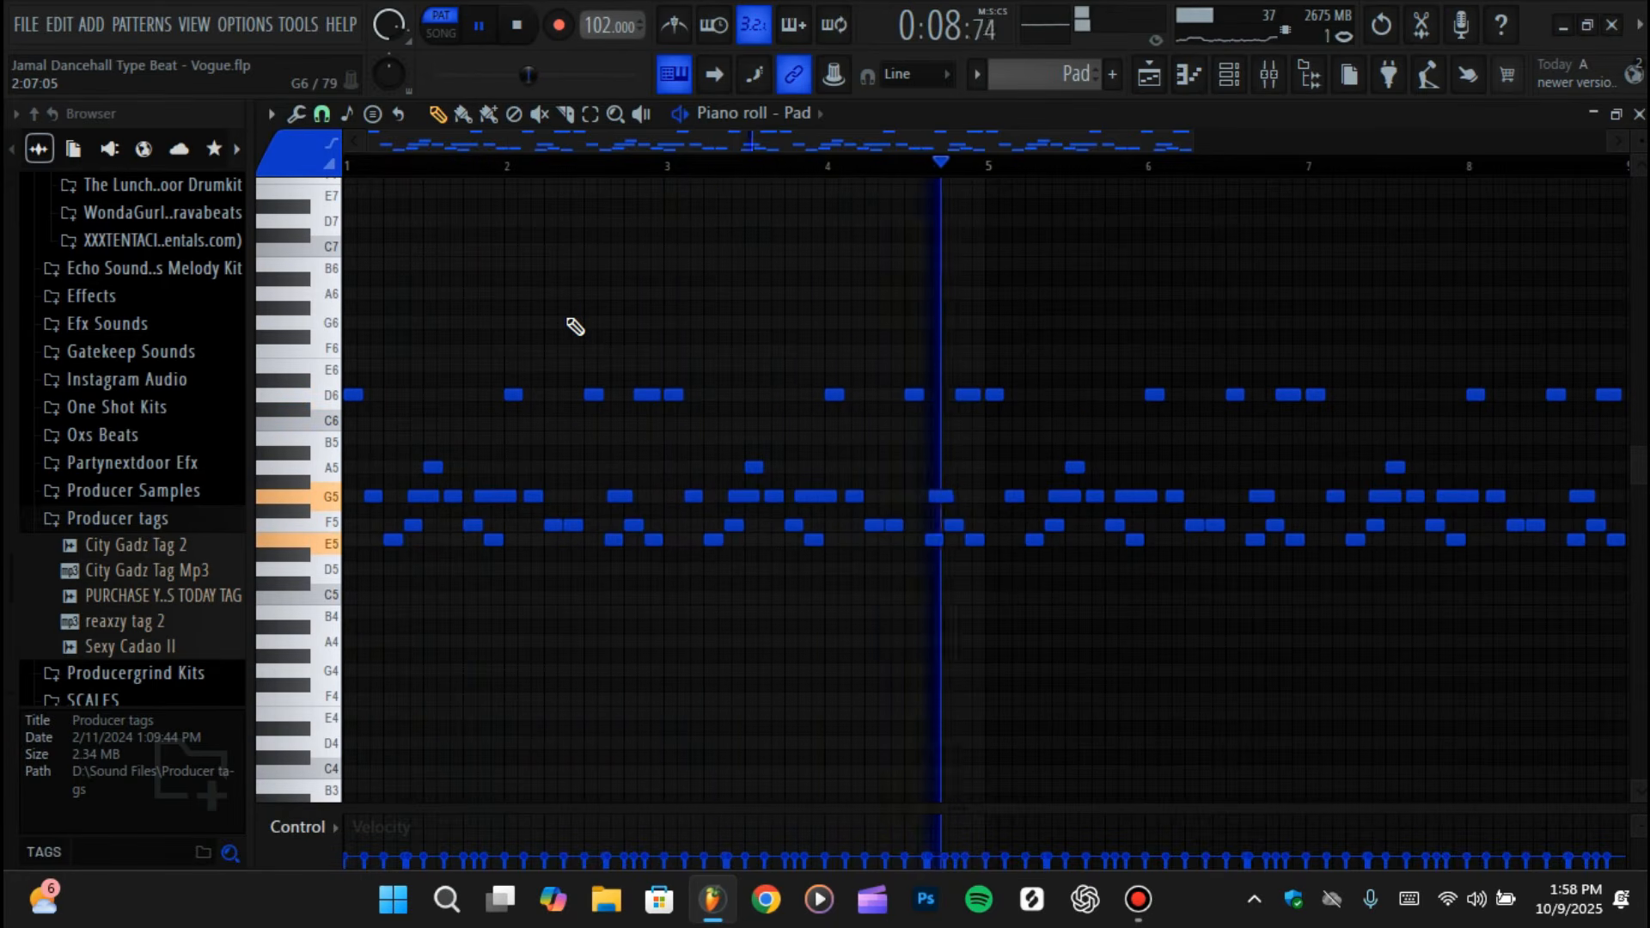
{"action": "key", "text": "space"}
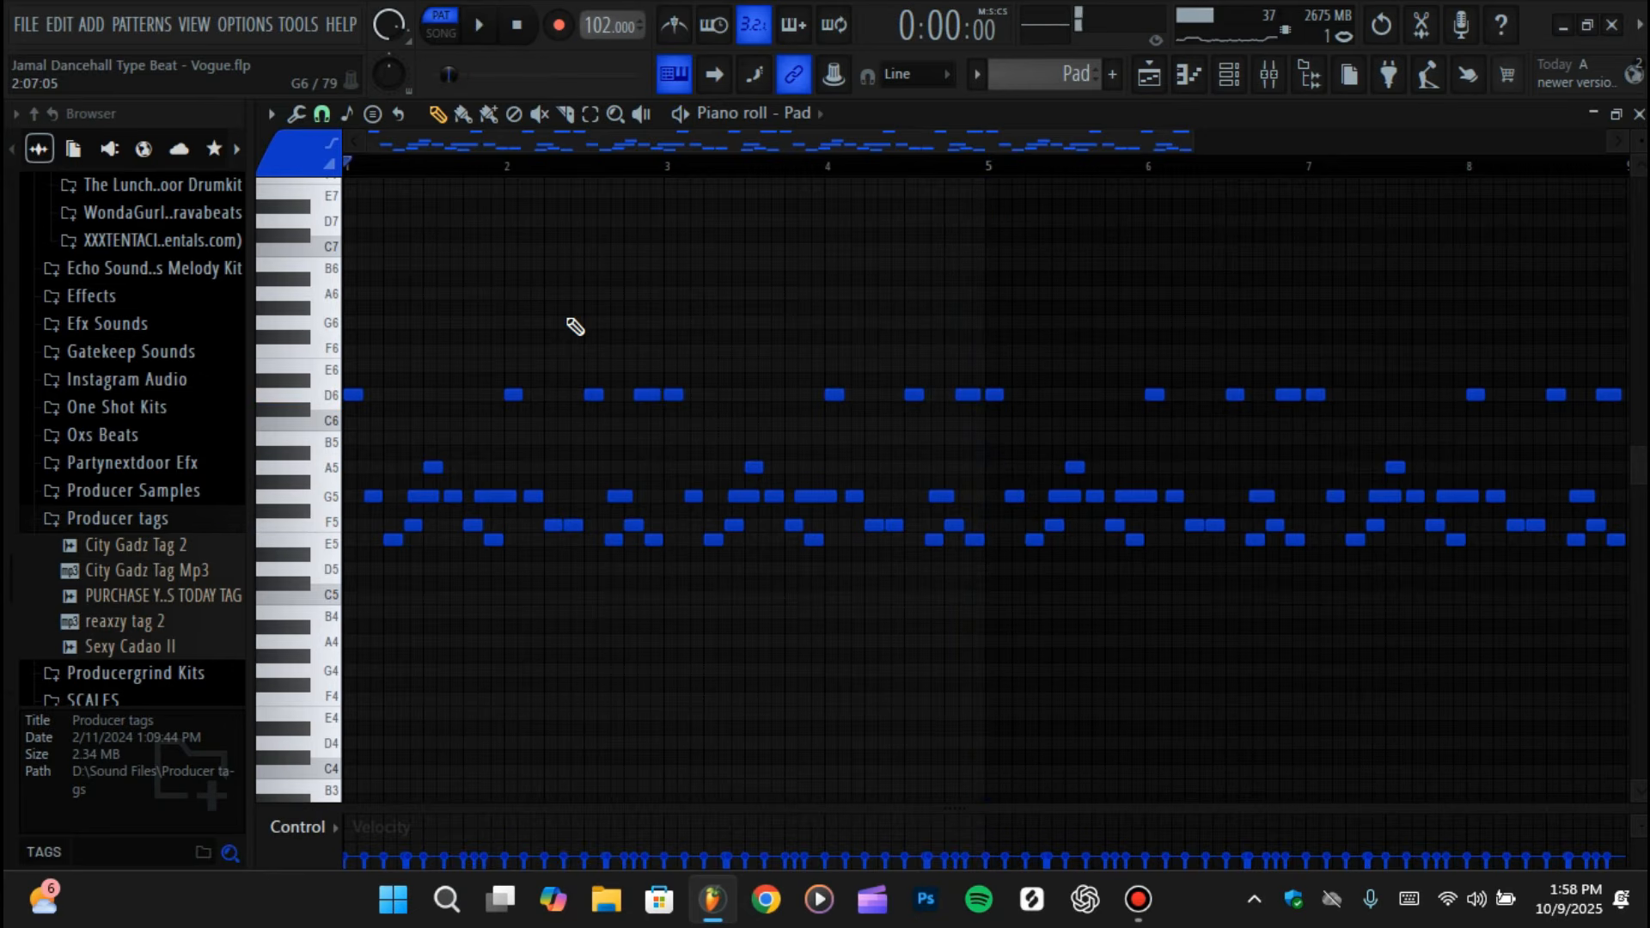
- Make 808 (Quay QC Master) the current pattern and show the notes of its channel in the piano roll
{"action": "left_click", "coordinate": [979, 76]}
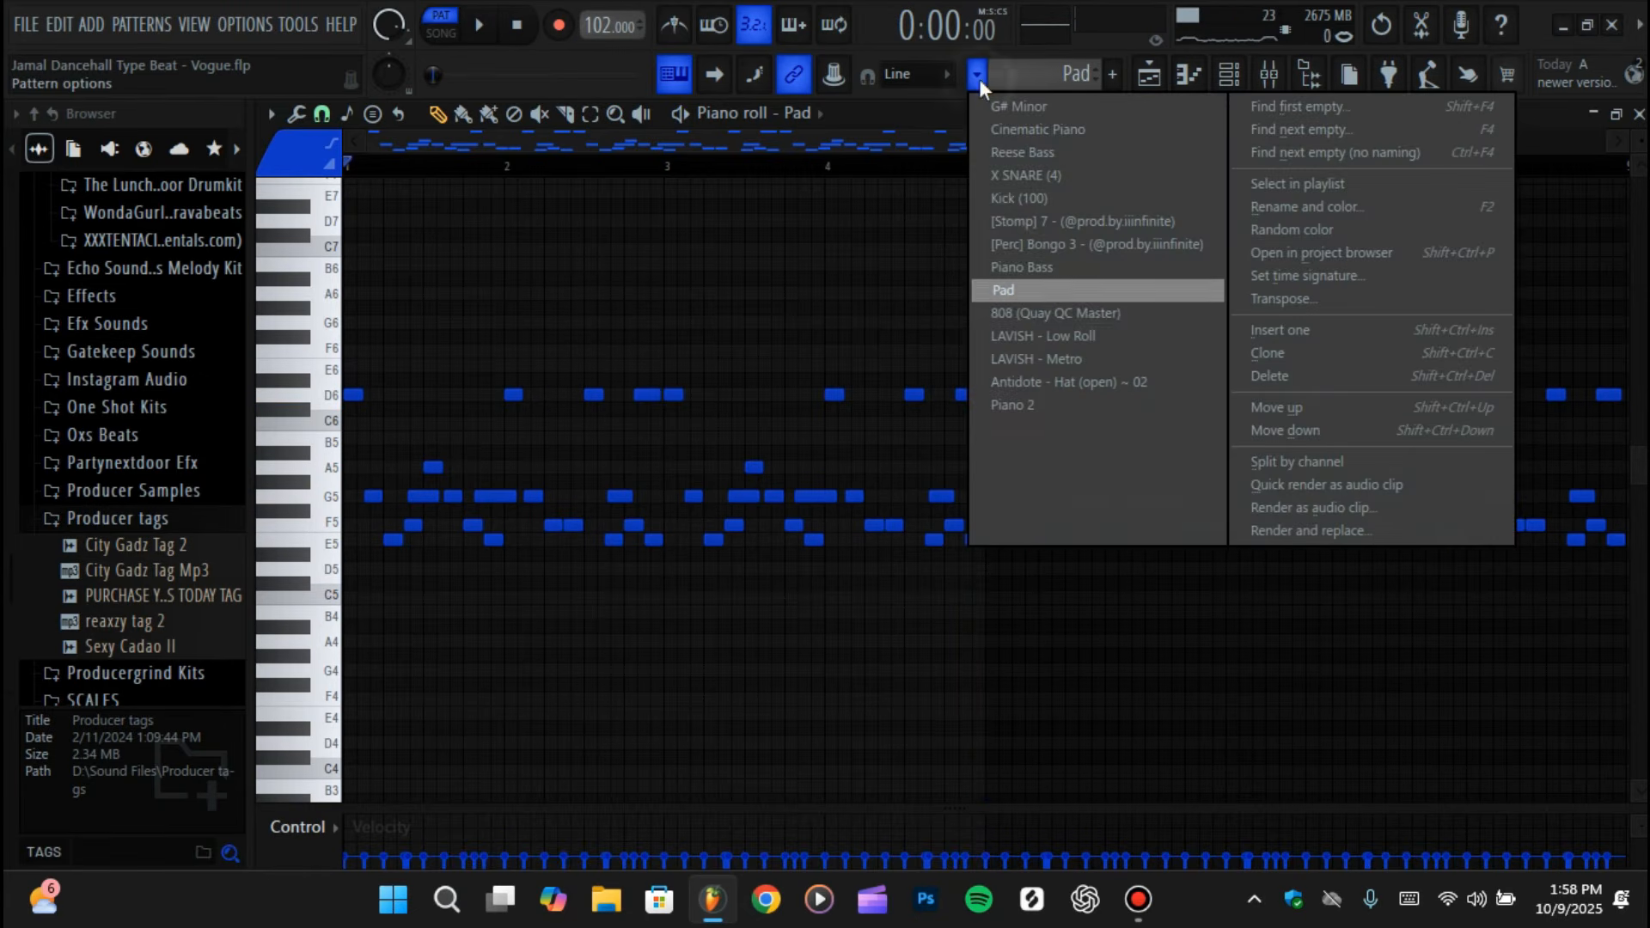
{"action": "left_click", "coordinate": [1056, 312]}
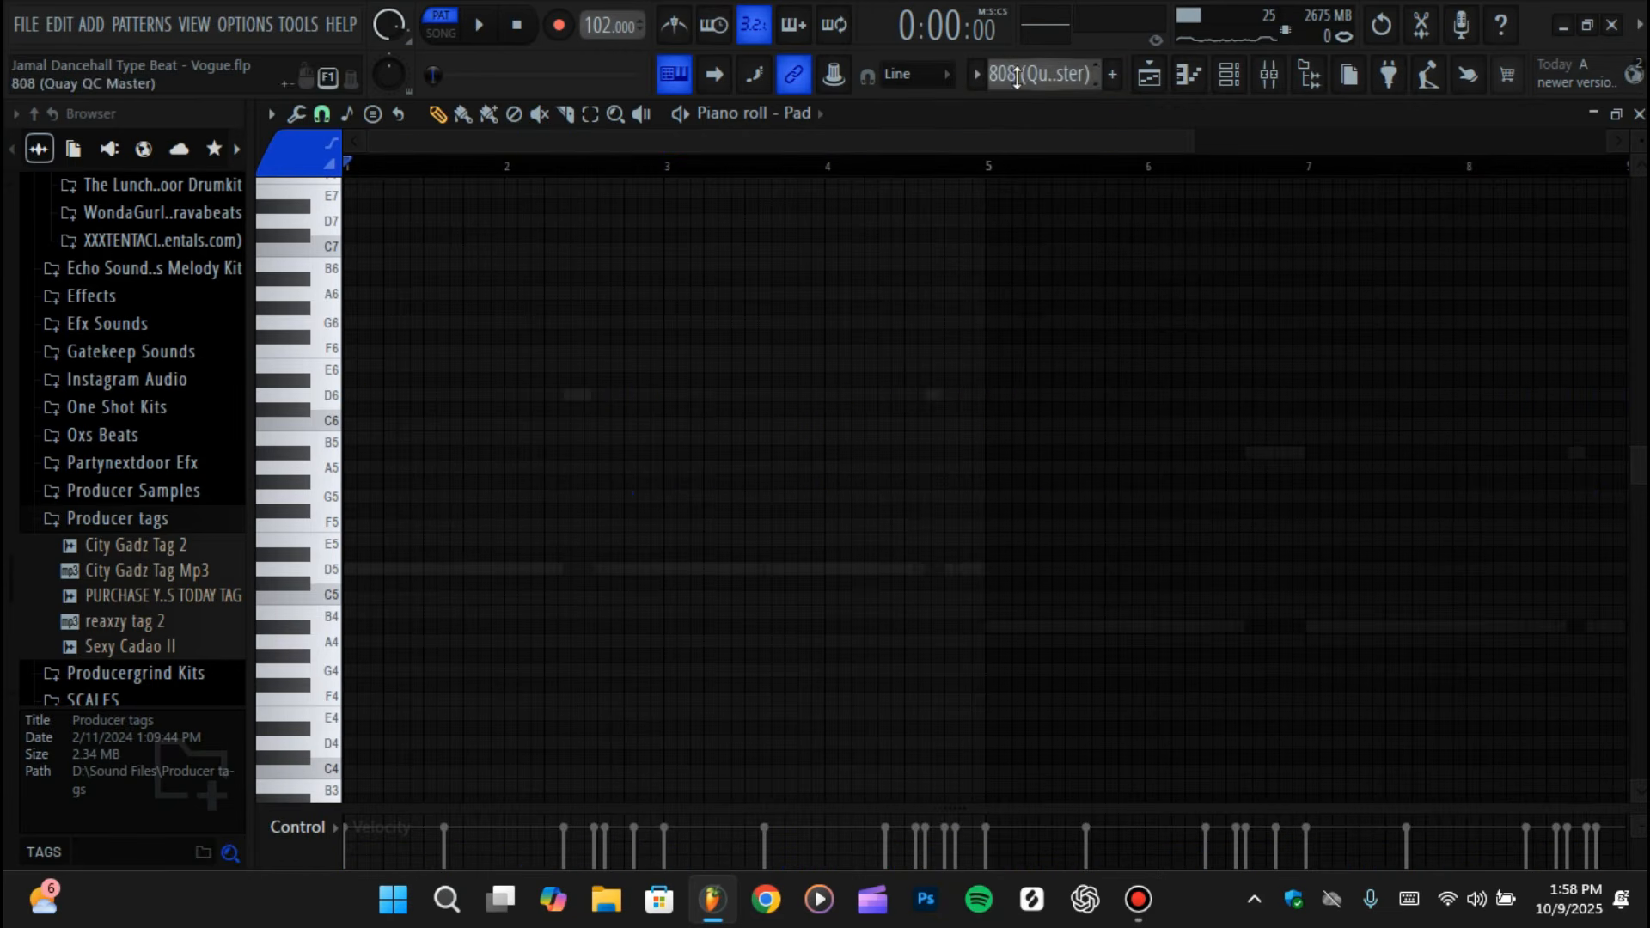
{"action": "left_click", "coordinate": [796, 120]}
{"action": "left_click", "coordinate": [972, 519]}
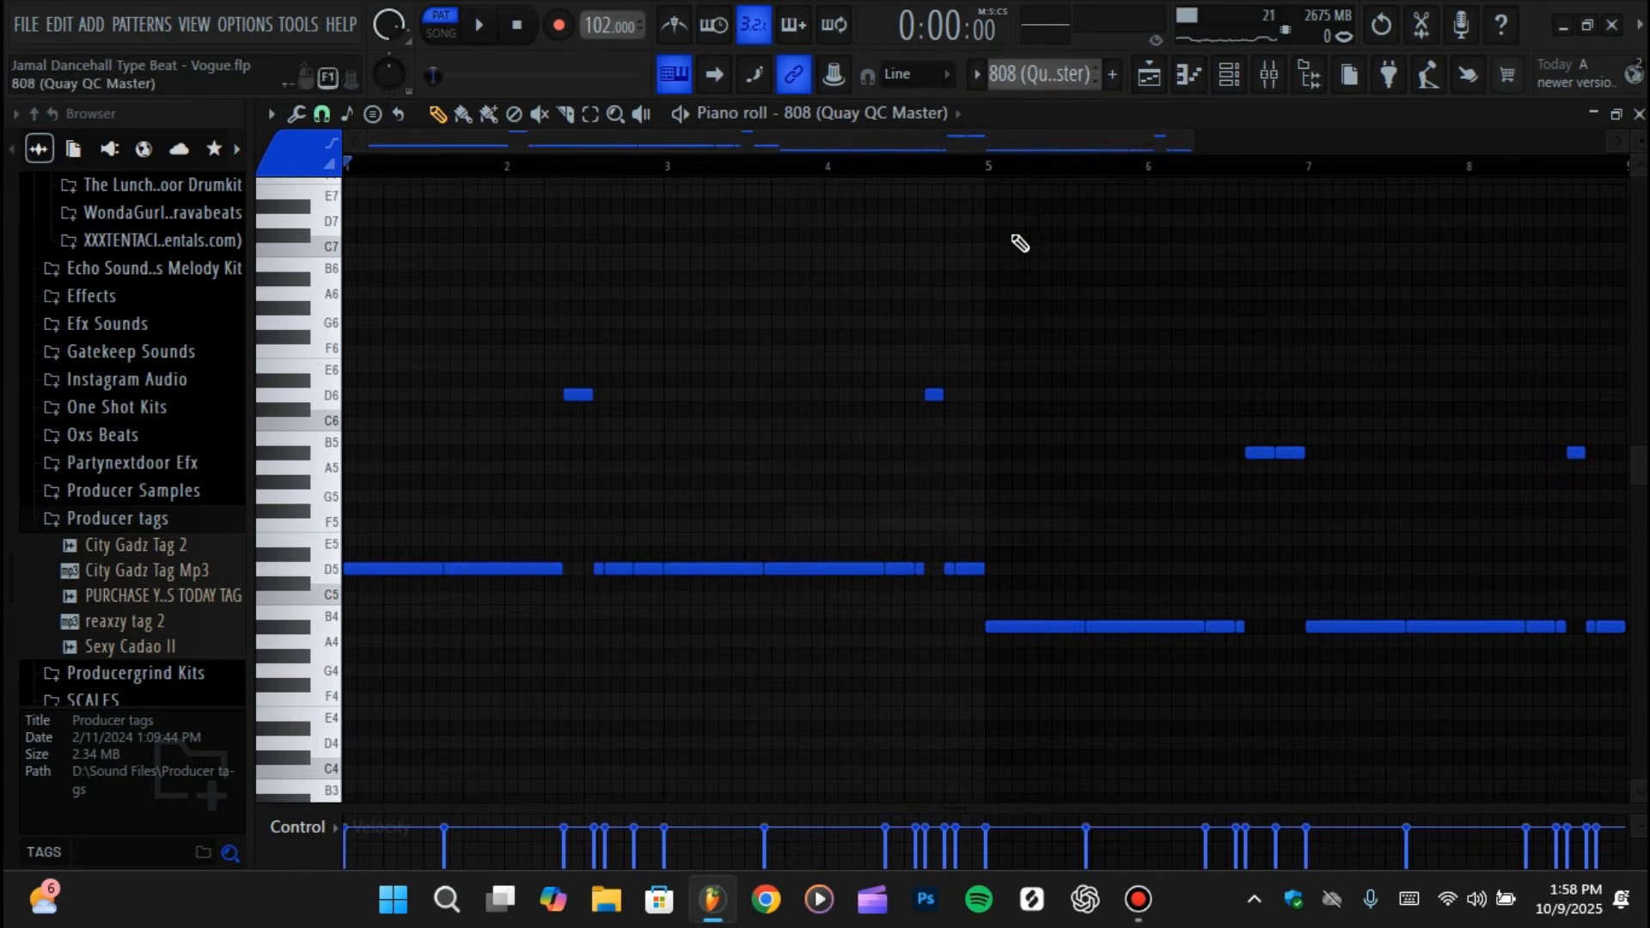
{"action": "scroll", "coordinate": [970, 599], "scroll_direction": "down", "scroll_amount": 2}
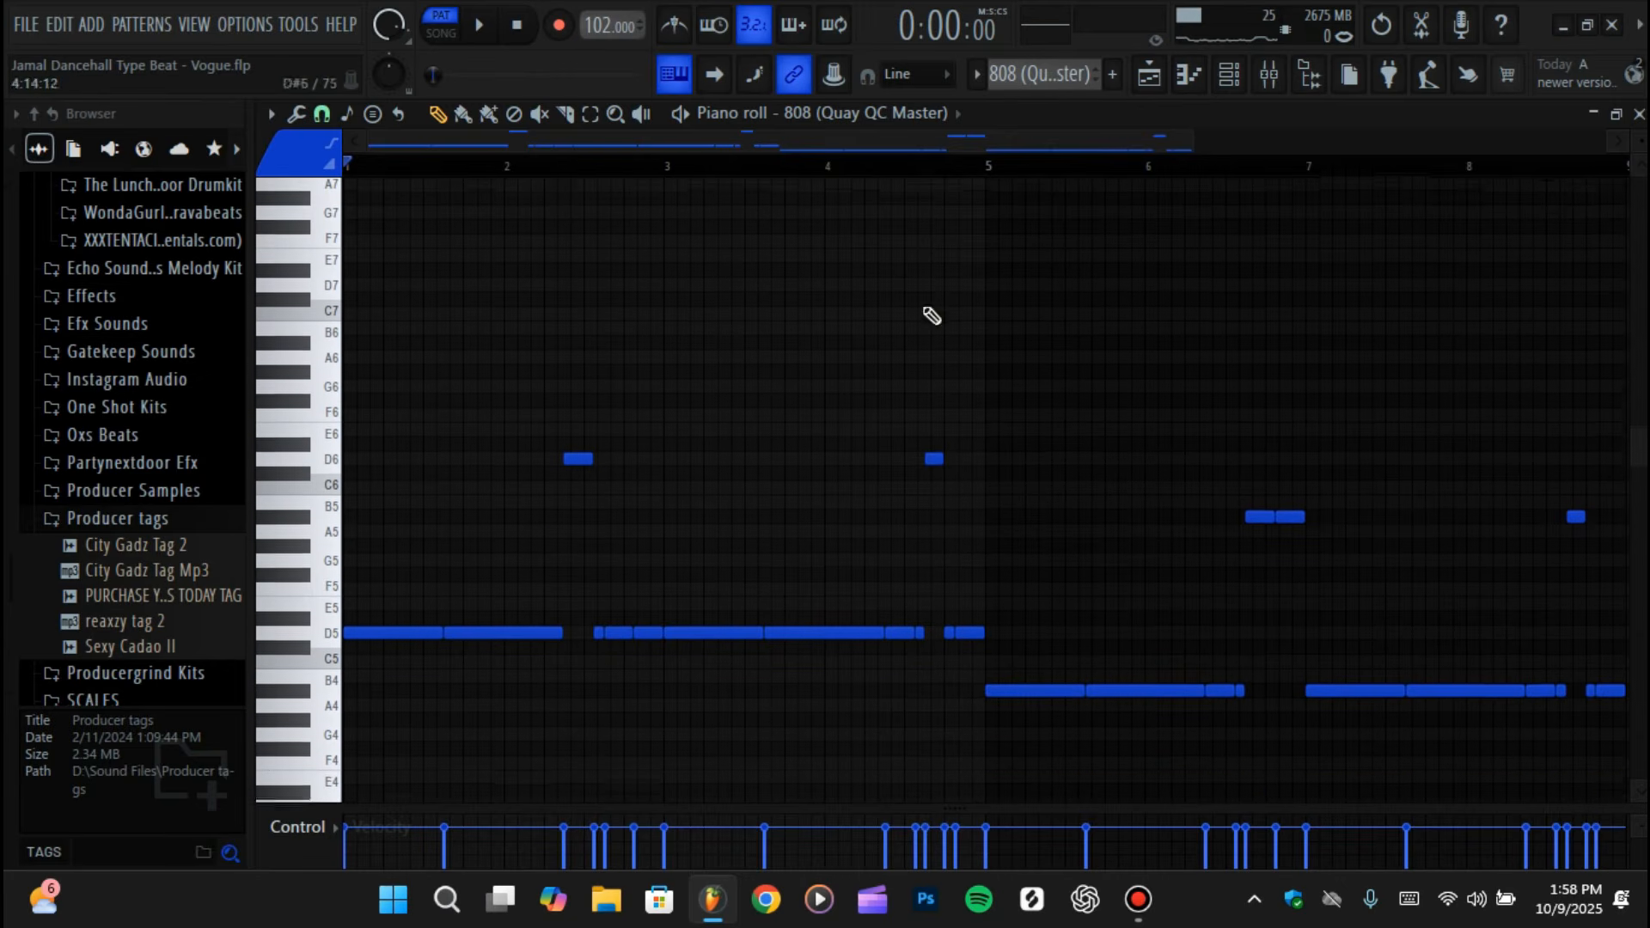
{"action": "left_click_drag", "start_coordinate": [1194, 140], "coordinate": [1201, 141]}
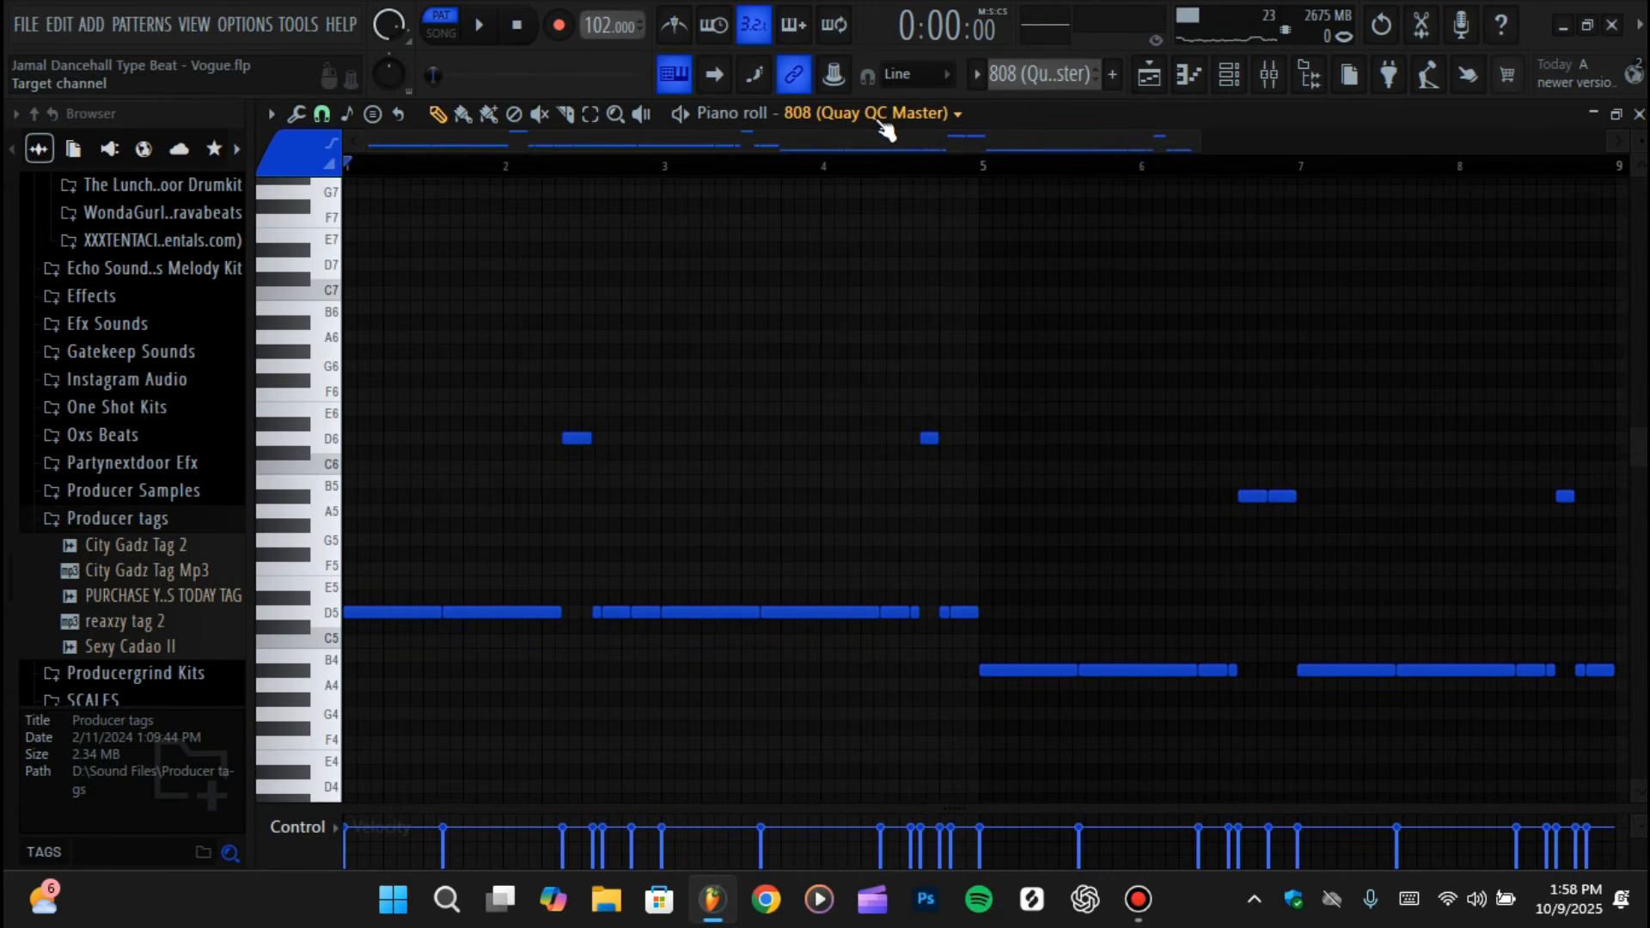
- Preview the 808 (Quay QC Master) sample from the 808's folder of the Lil Baby 4PF Kit, and collapse the kit
{"action": "scroll", "coordinate": [195, 383], "scroll_direction": "up", "scroll_amount": 10}
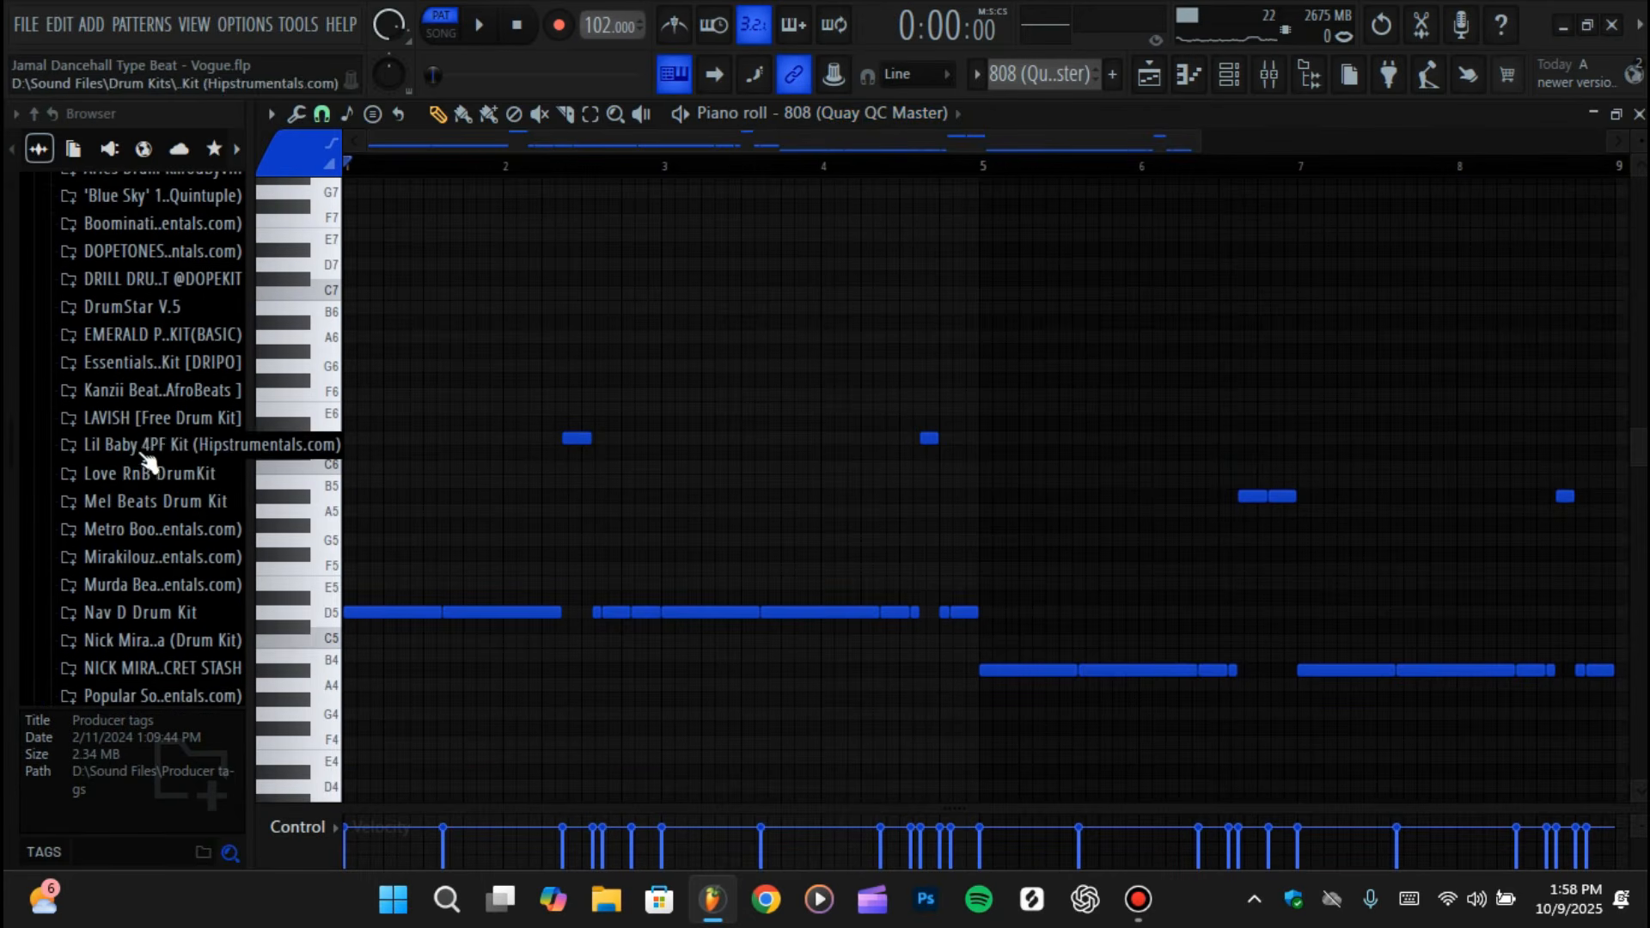
{"action": "left_click", "coordinate": [144, 454]}
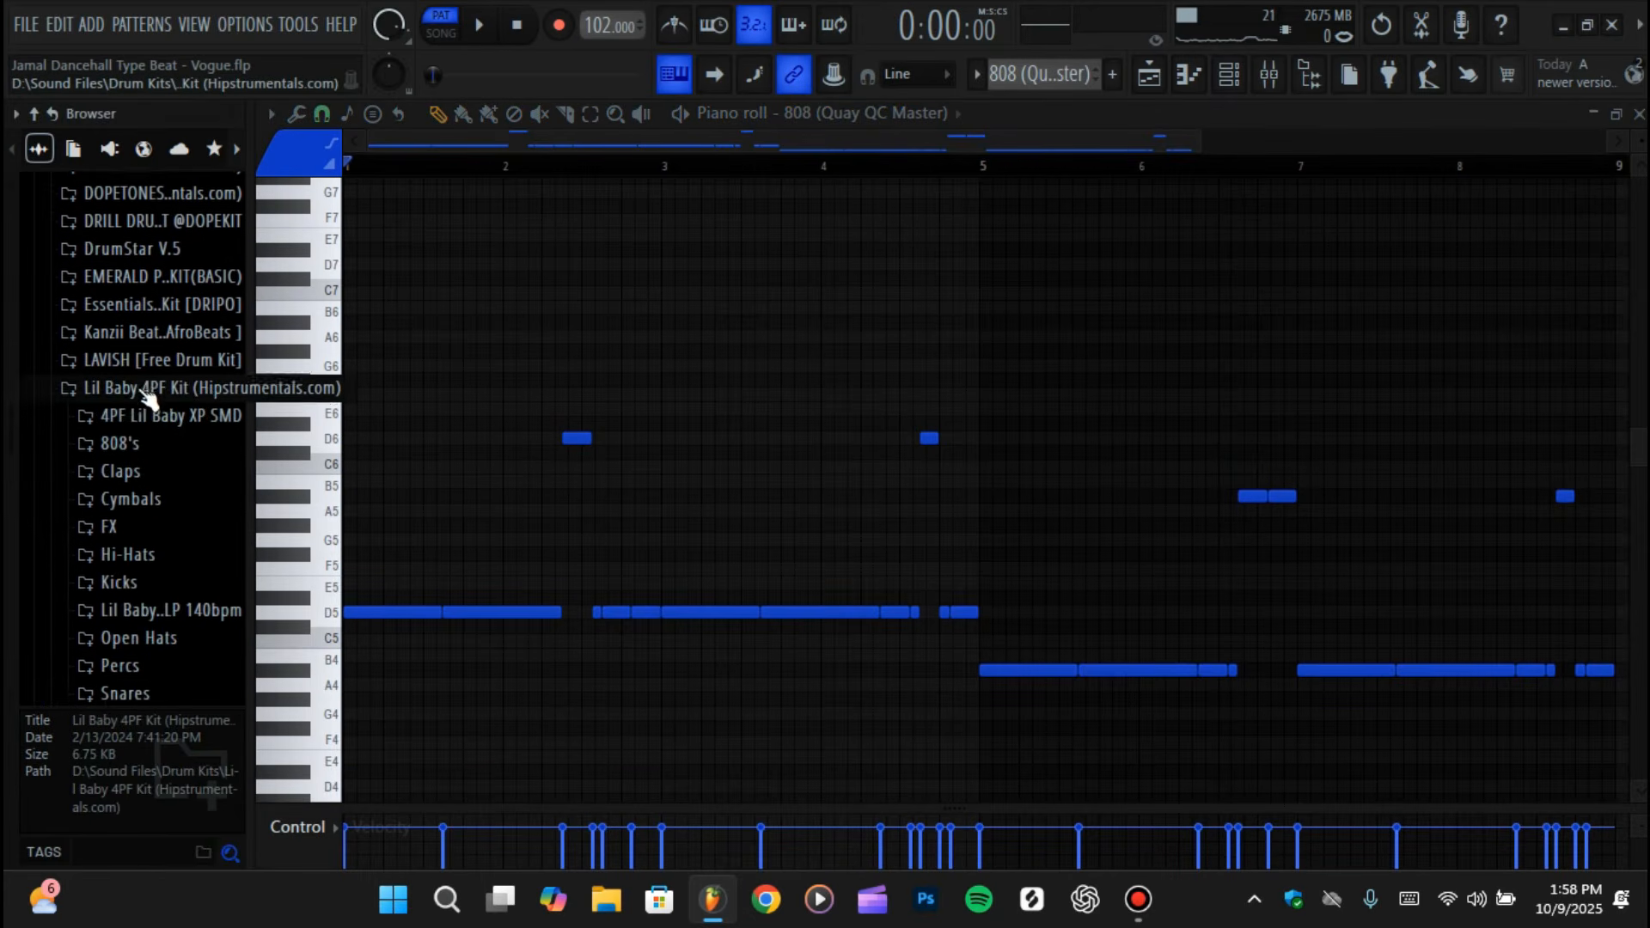
{"action": "left_click", "coordinate": [118, 441]}
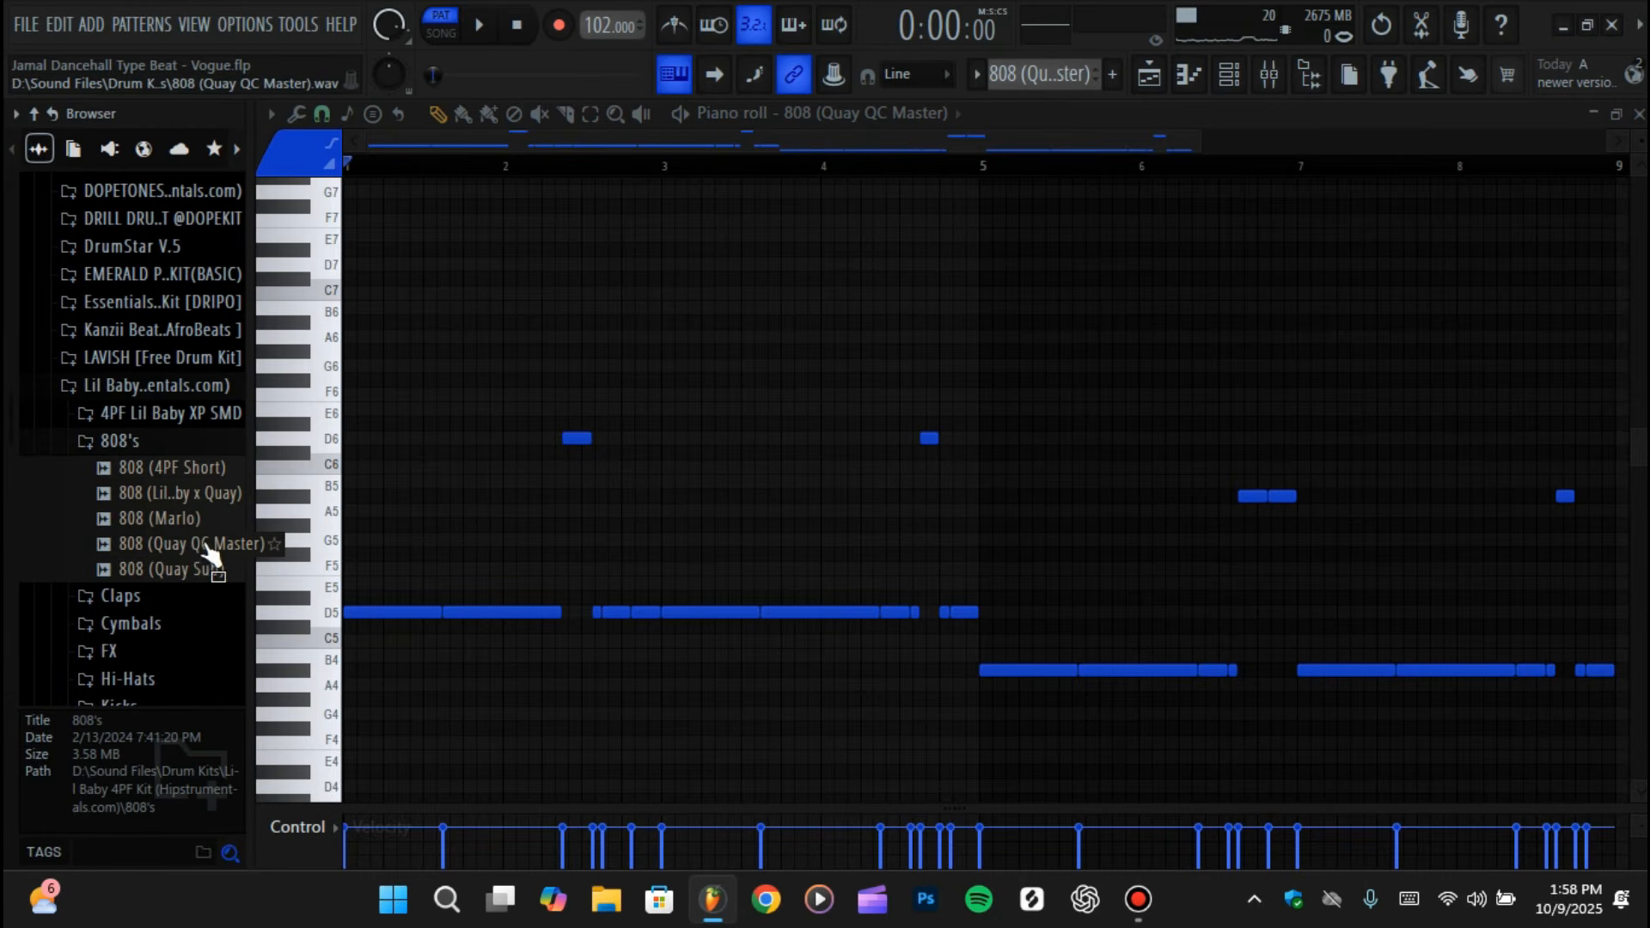
{"action": "left_click", "coordinate": [195, 550]}
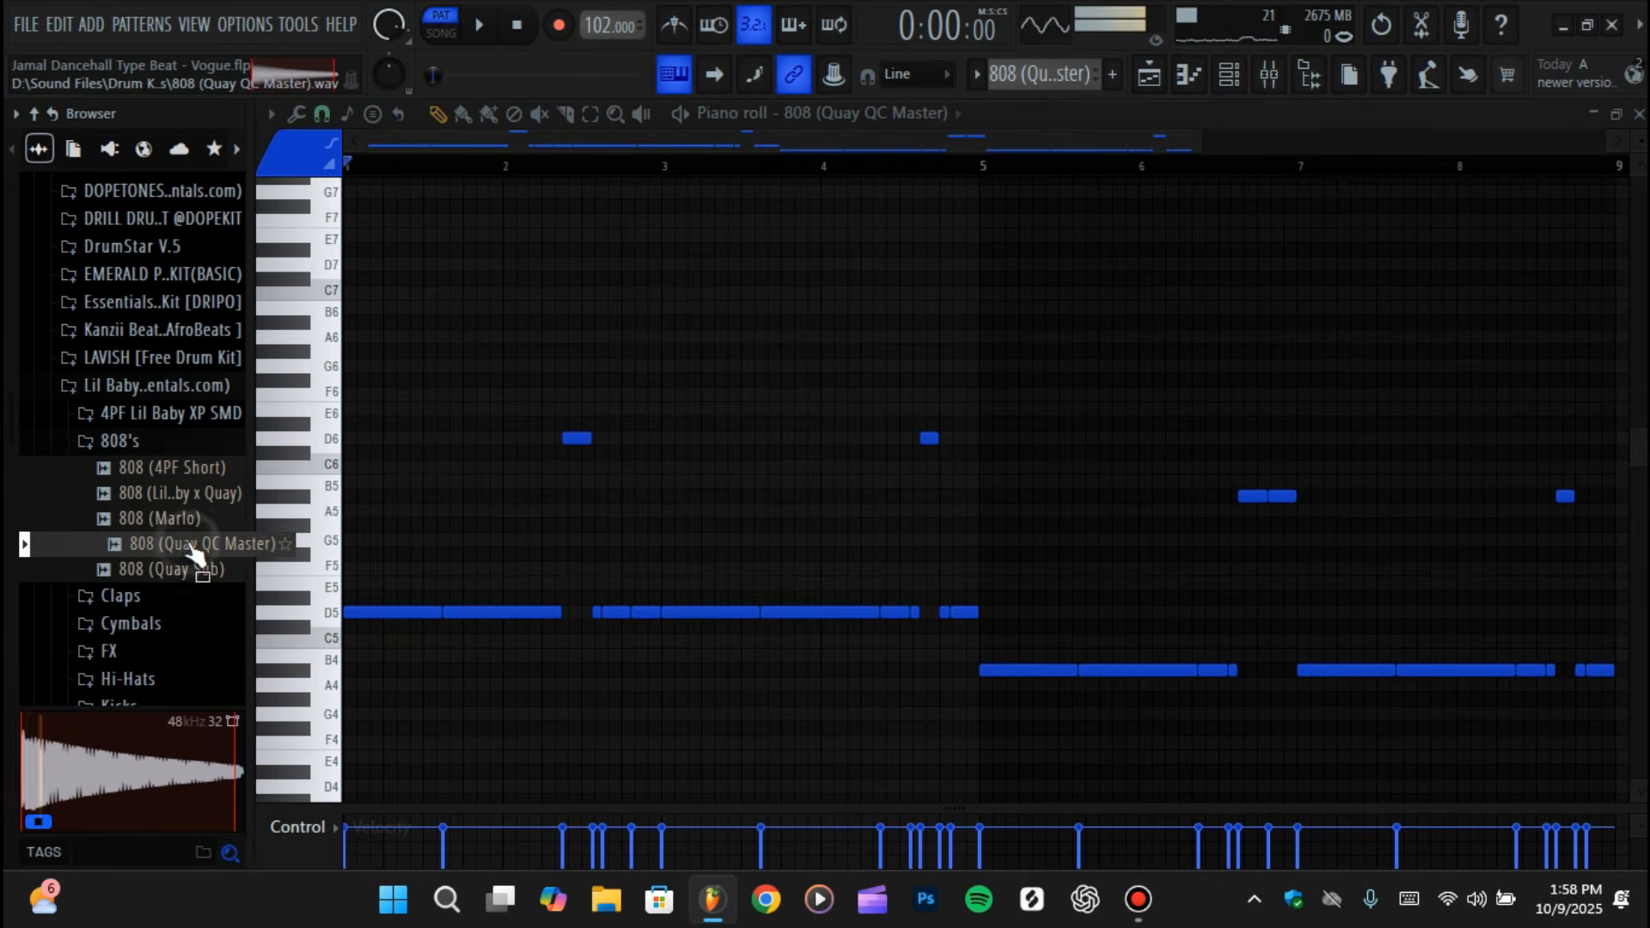
{"action": "left_click", "coordinate": [147, 439]}
{"action": "left_click", "coordinate": [137, 385]}
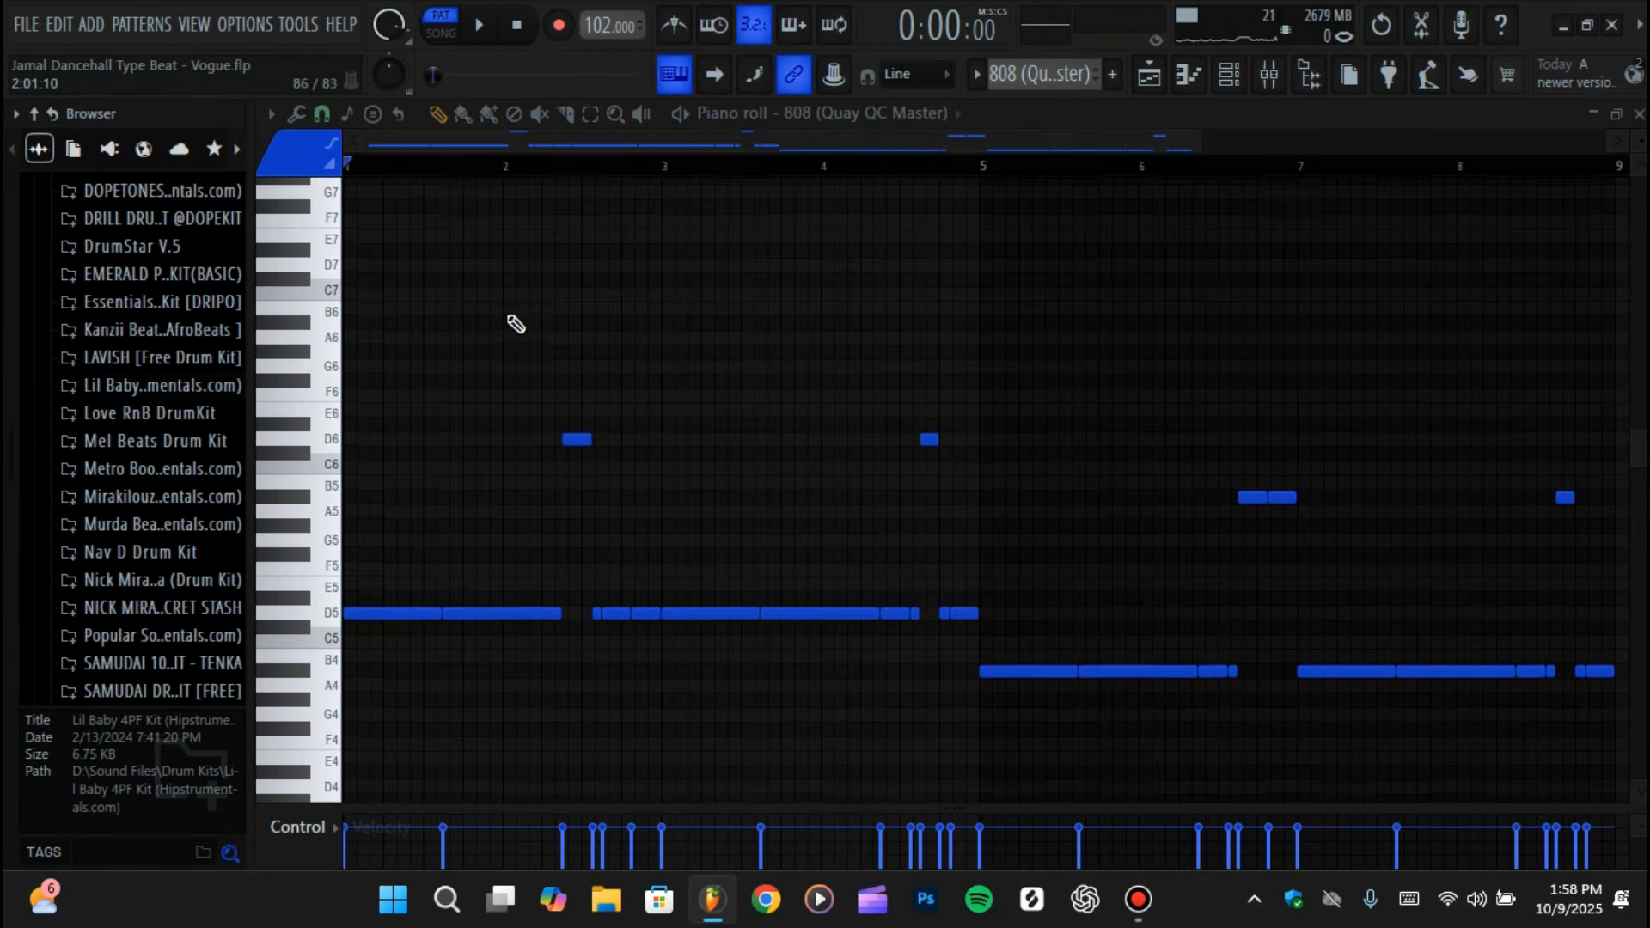
- Play the 808 (Quay QC Master) pattern from the start and stop playback
{"action": "scroll", "coordinate": [1125, 318], "scroll_direction": "up", "scroll_amount": 1}
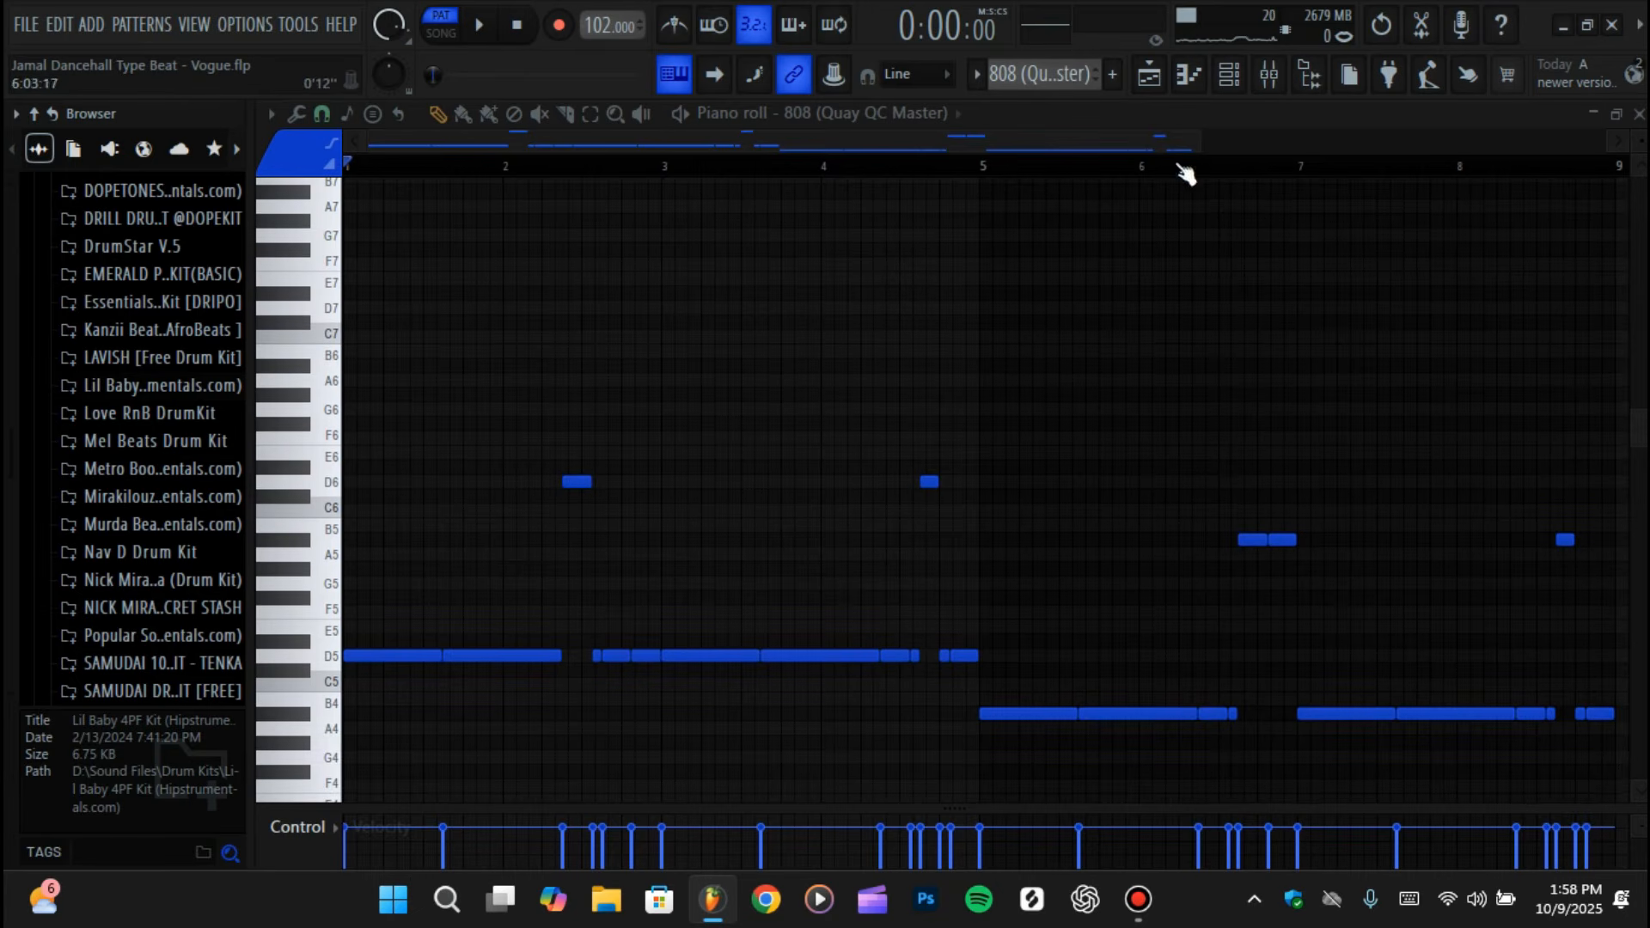
{"action": "left_click_drag", "start_coordinate": [1197, 142], "coordinate": [1194, 142]}
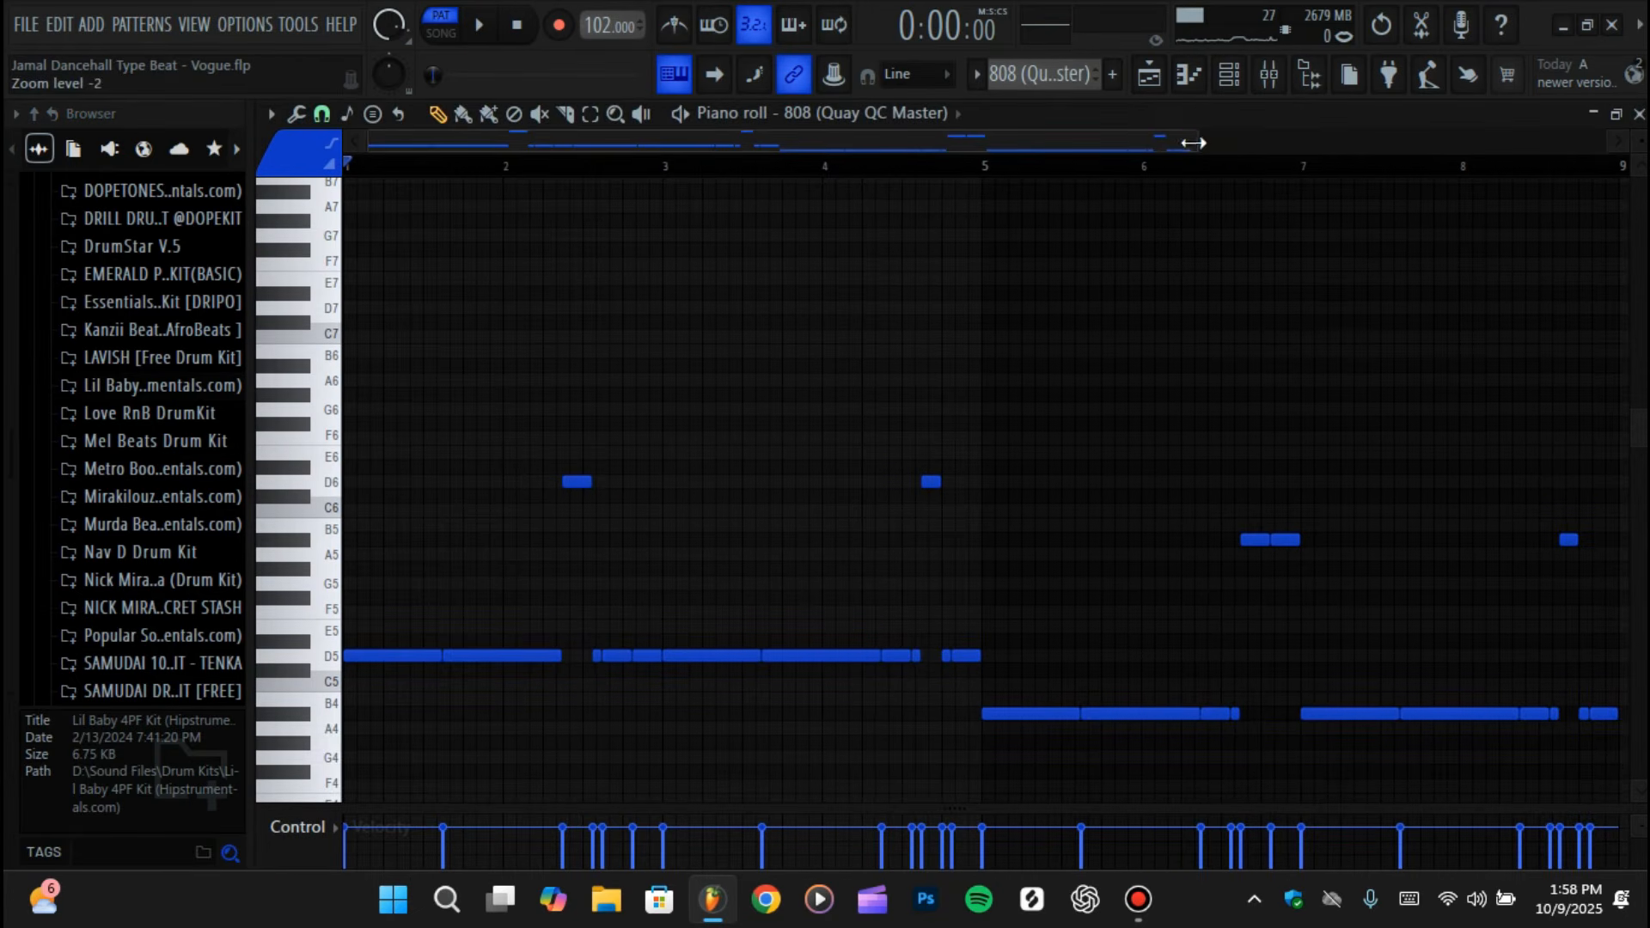
{"action": "left_click", "coordinate": [480, 33]}
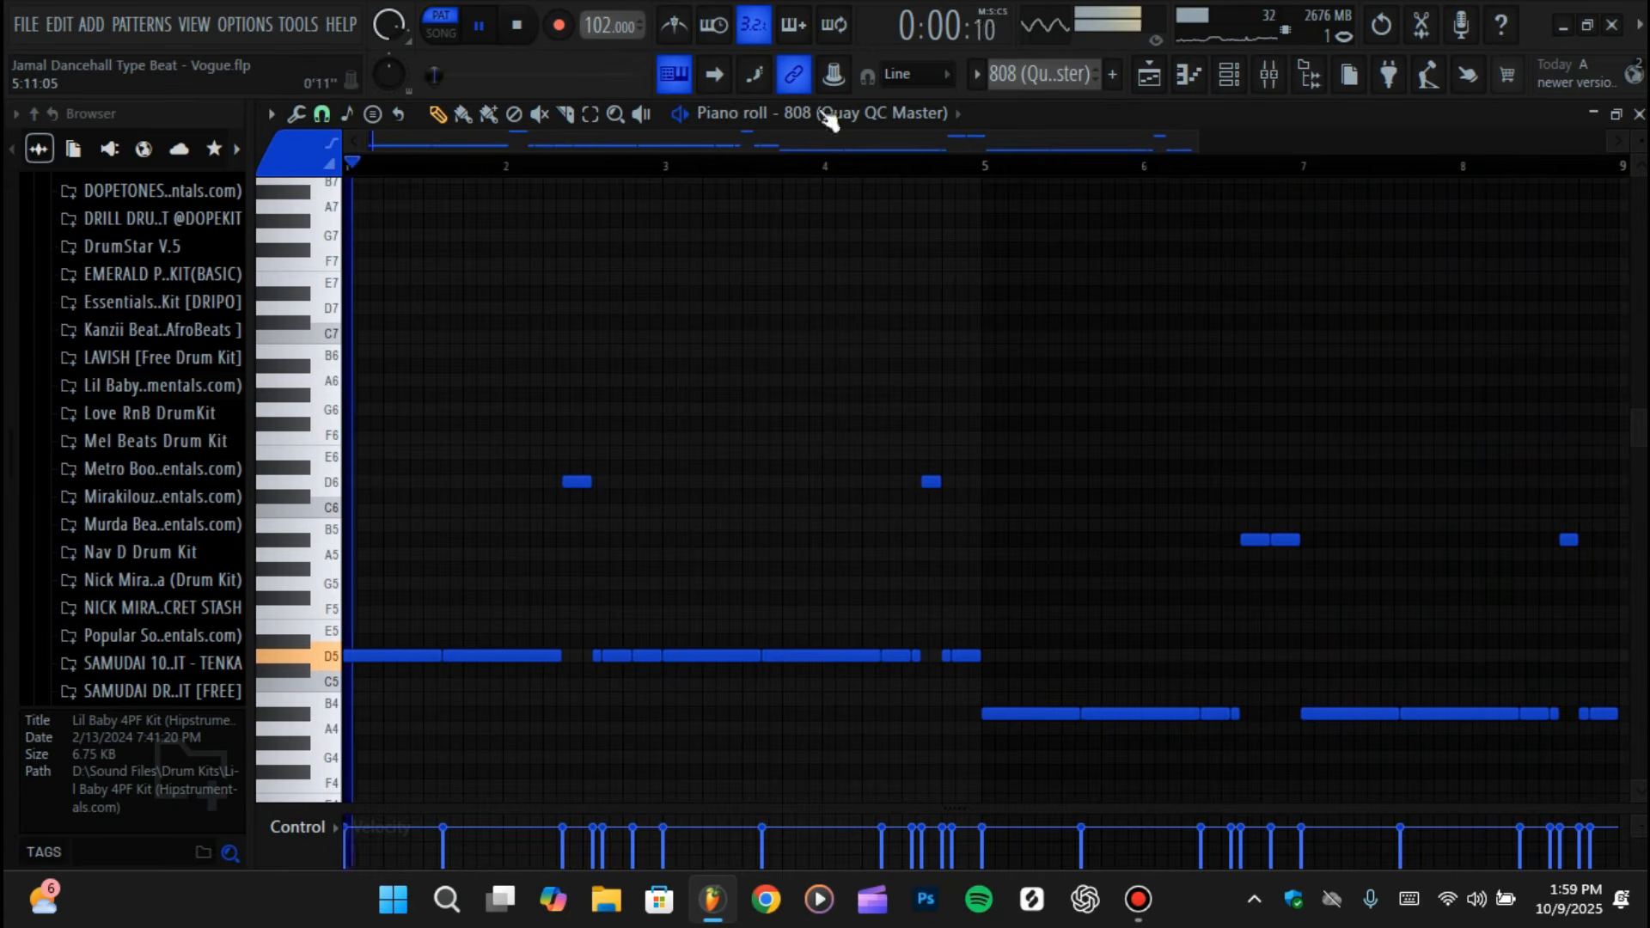
{"action": "key", "text": "space"}
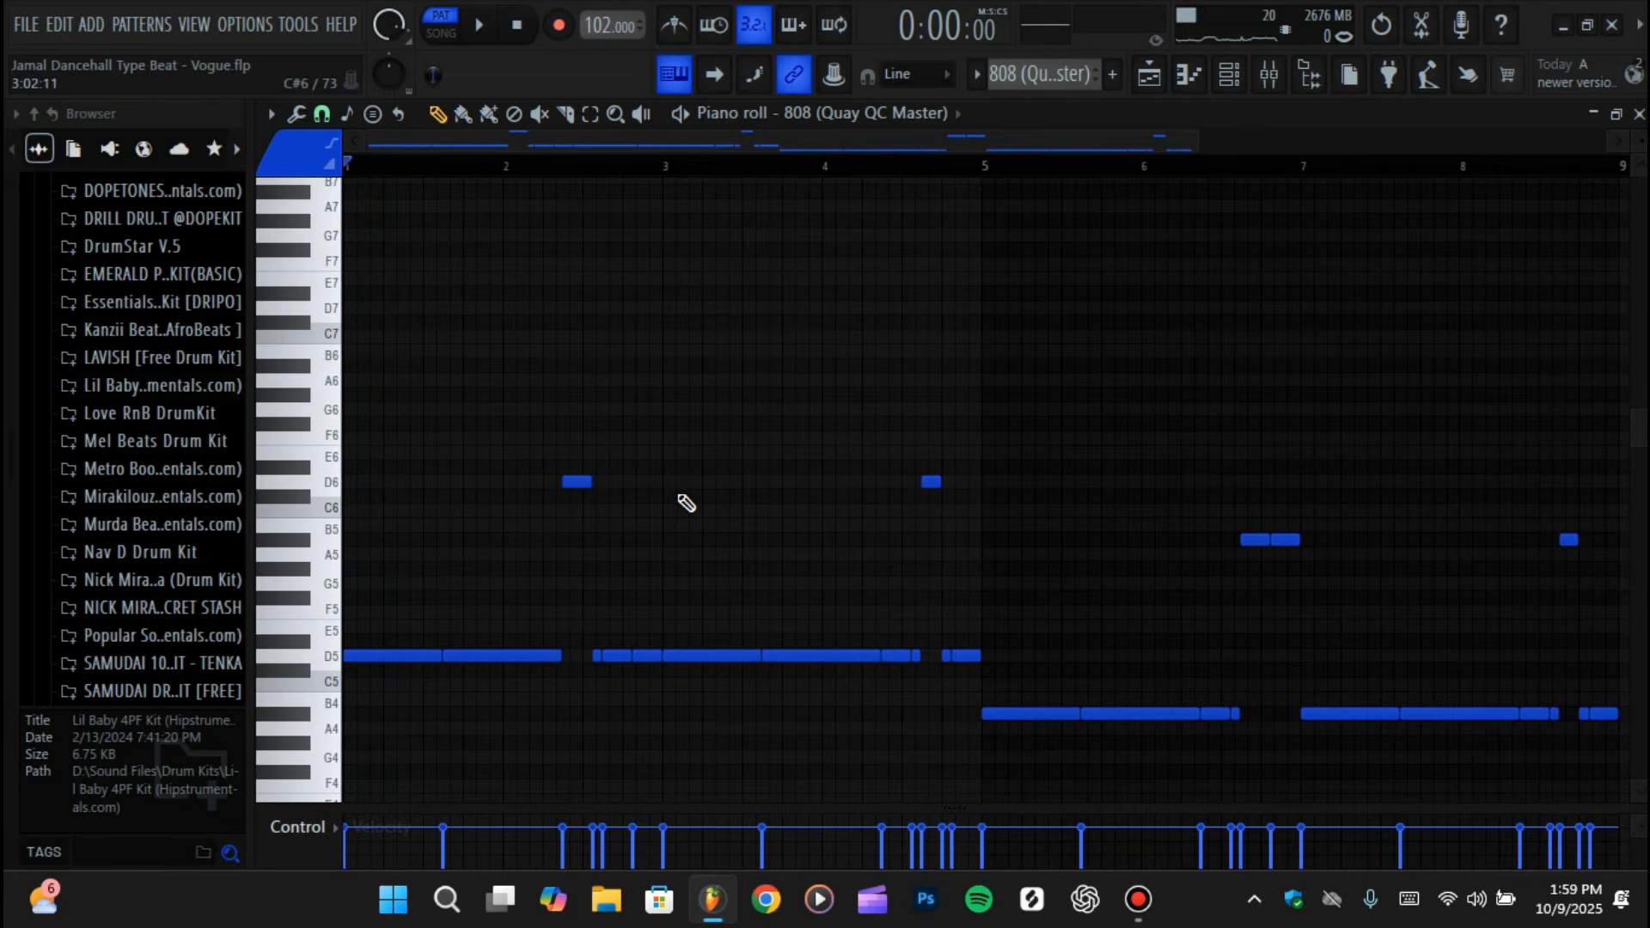
- Select the 808's high D6 and A#5 notes, shift them down an octave, and move them back up
{"action": "left_click_drag", "start_coordinate": [519, 415], "coordinate": [1249, 574]}
{"action": "left_click_drag", "start_coordinate": [1236, 486], "coordinate": [1606, 574]}
{"action": "left_click_drag", "start_coordinate": [485, 468], "coordinate": [956, 496]}
{"action": "key", "text": "ctrl+Down"}
{"action": "key", "text": "ctrl+Up"}
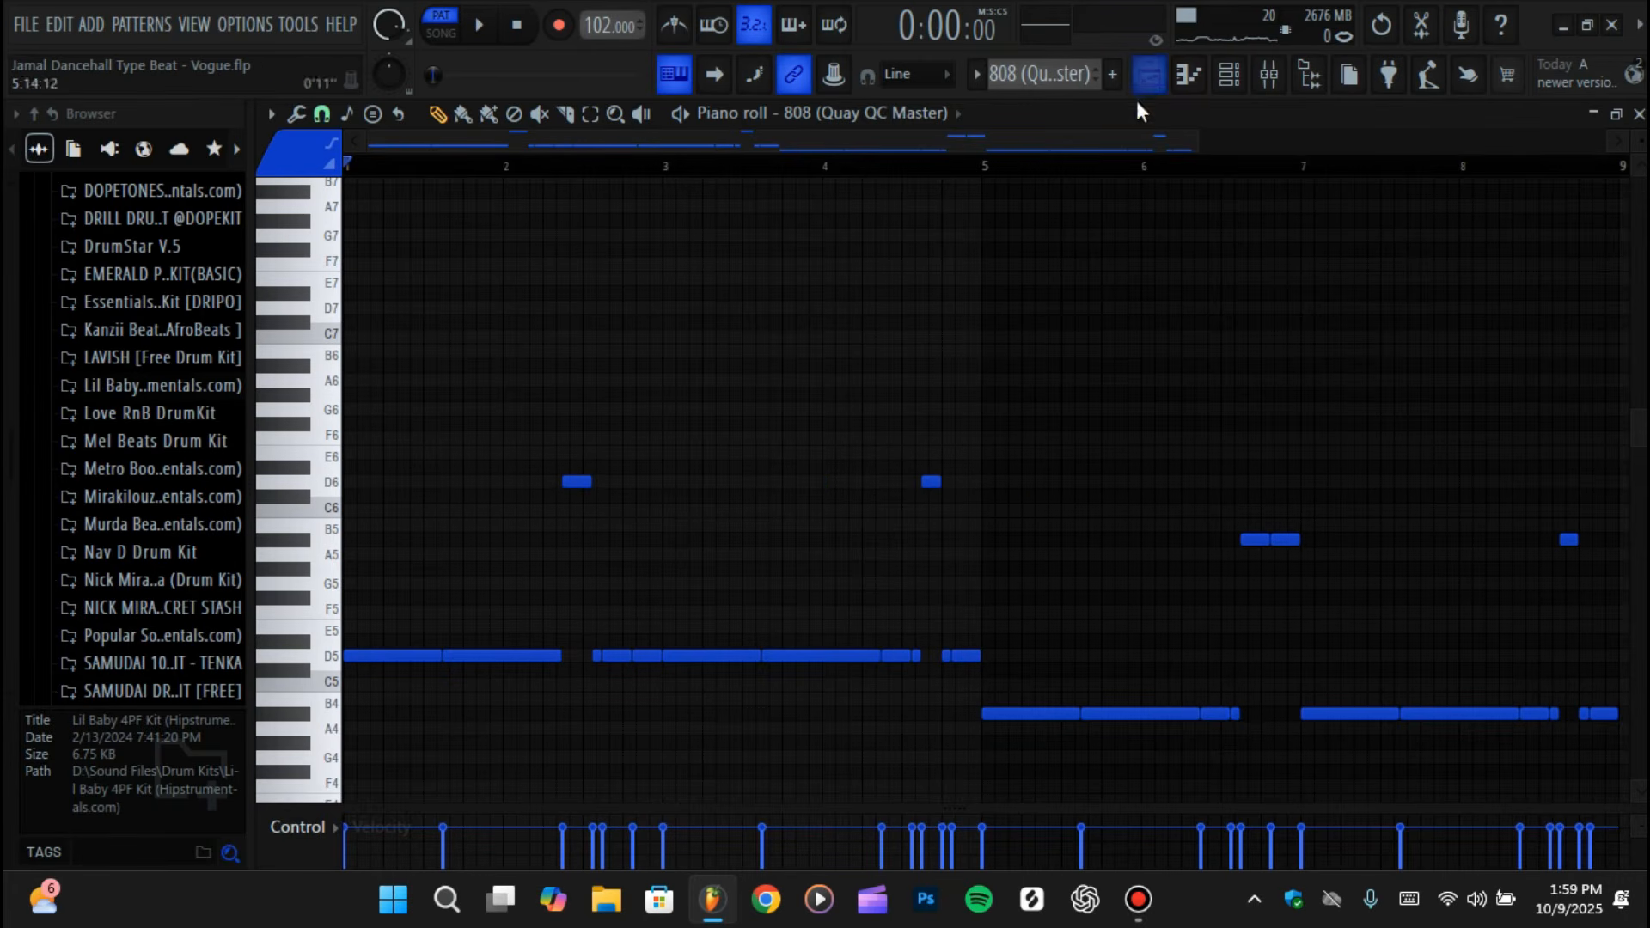
- Show the LAVISH - Low Roll channel in the piano roll and make LAVISH - Low Roll the current pattern
{"action": "left_click", "coordinate": [1189, 79]}
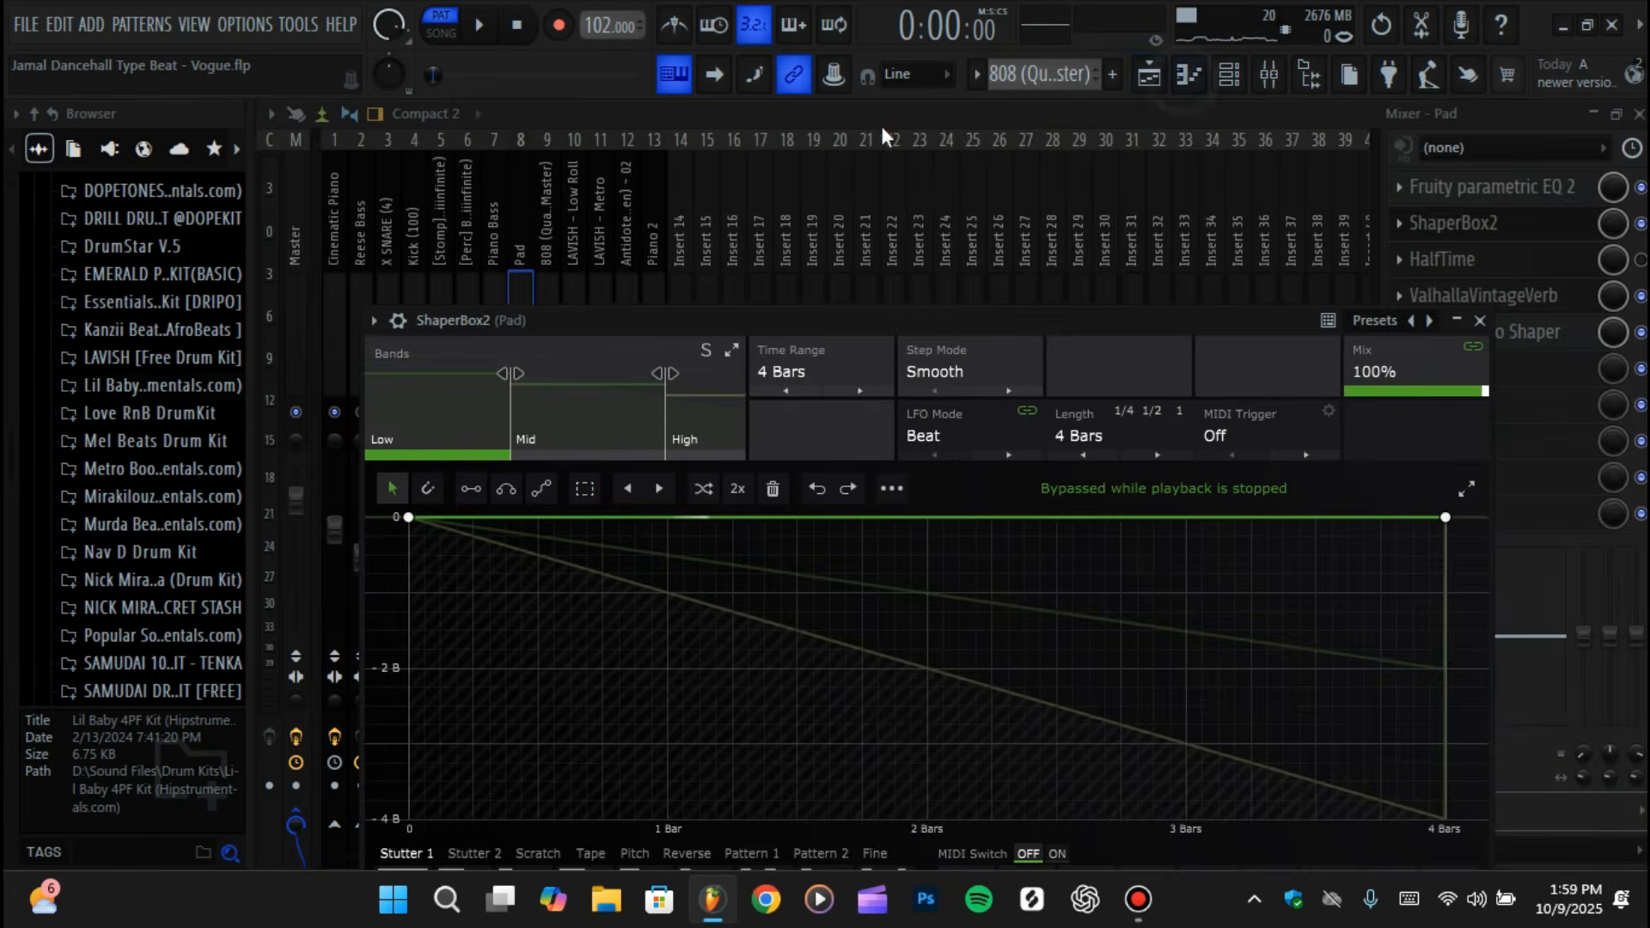
{"action": "left_click", "coordinate": [1191, 79]}
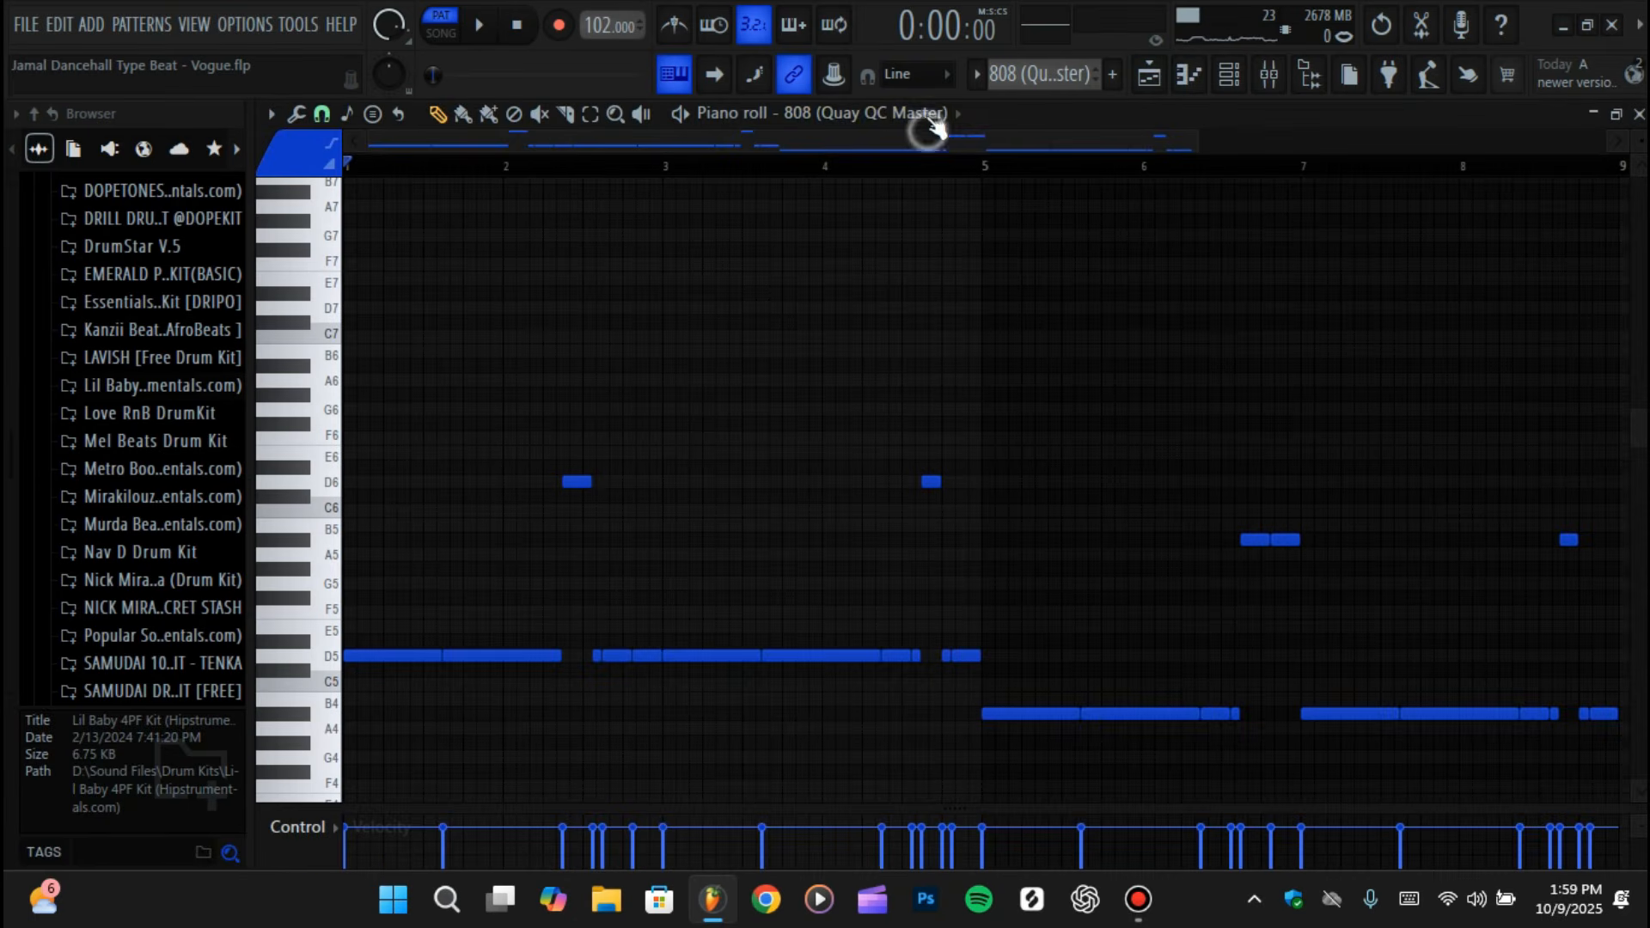
{"action": "left_click", "coordinate": [928, 115]}
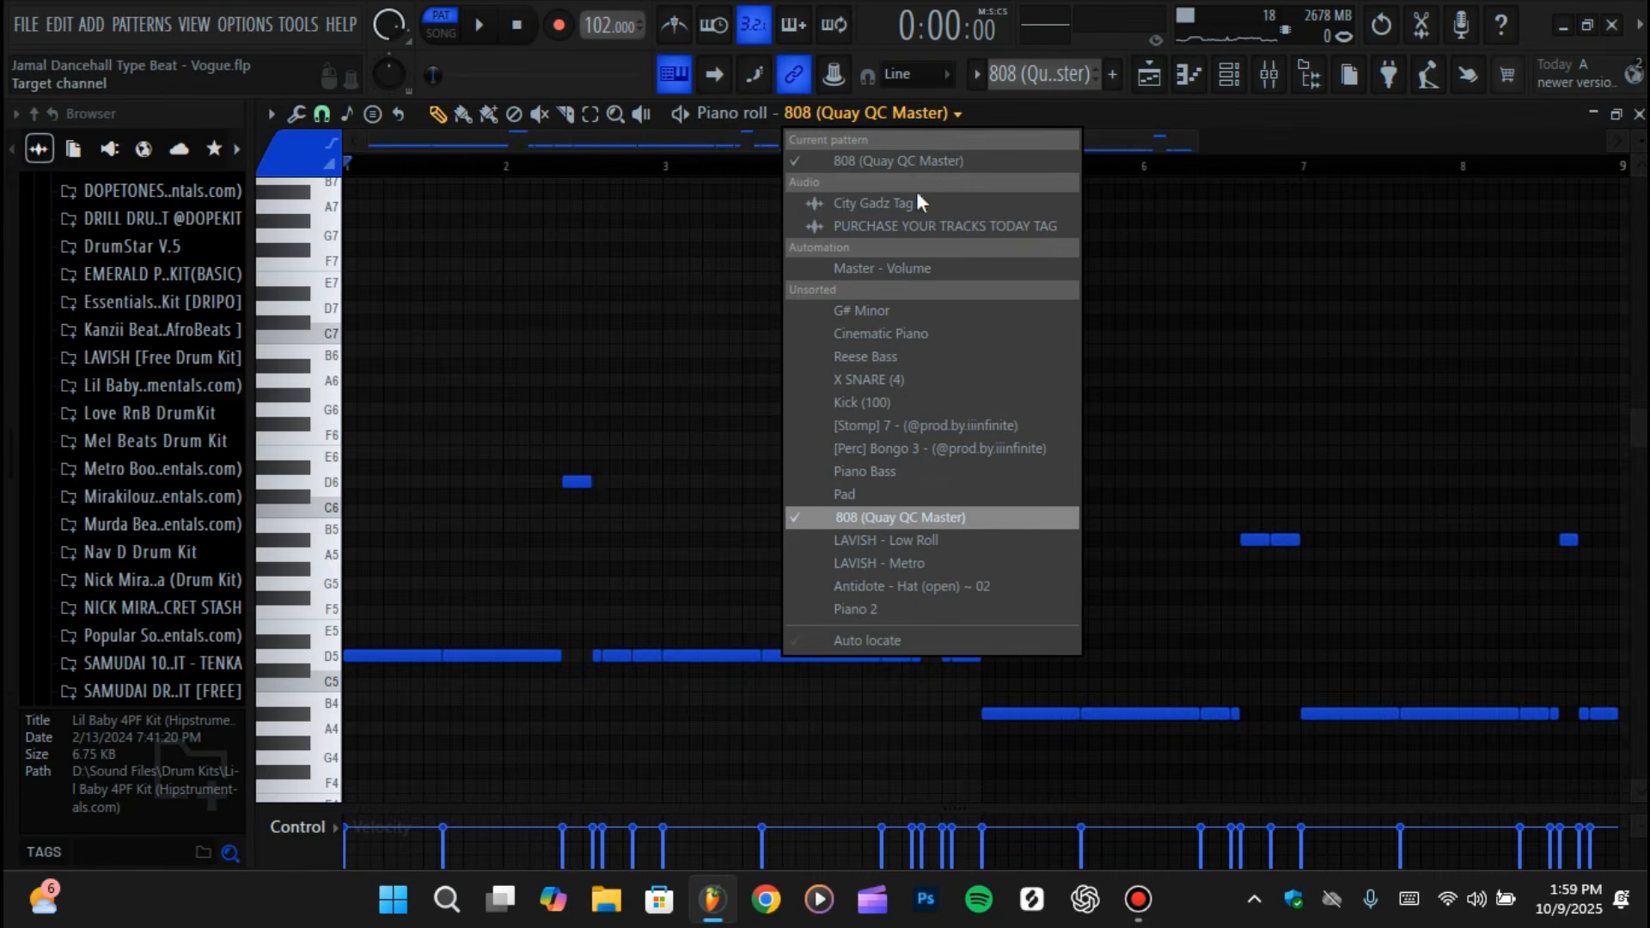
{"action": "left_click", "coordinate": [918, 541]}
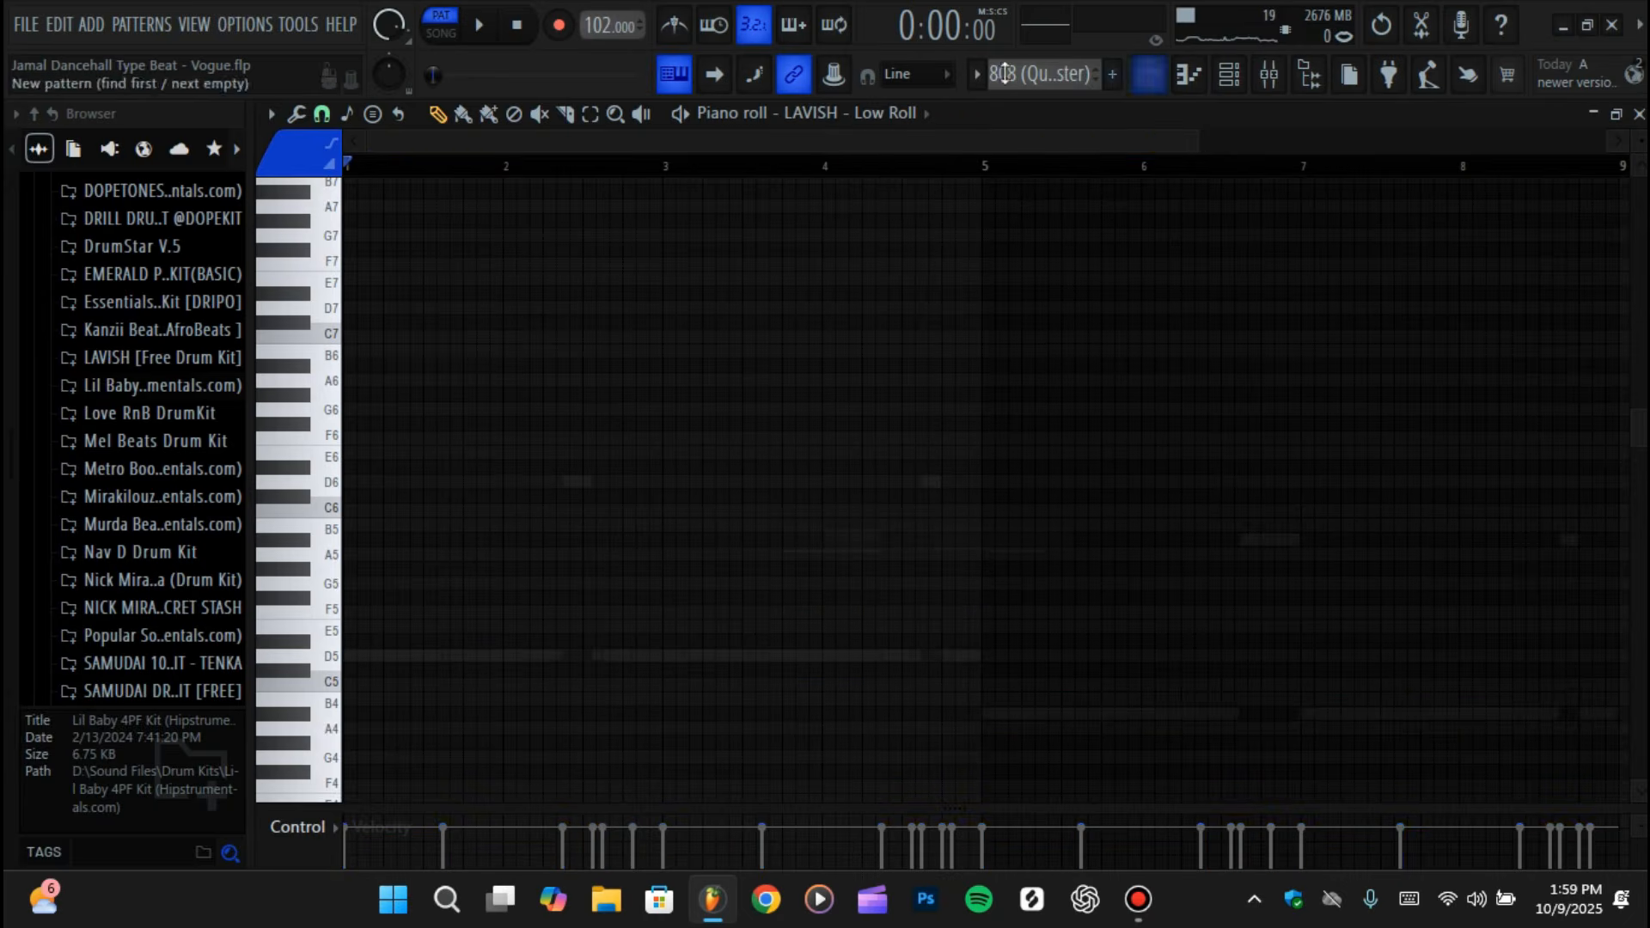
{"action": "left_click", "coordinate": [977, 74]}
{"action": "left_click", "coordinate": [1038, 337]}
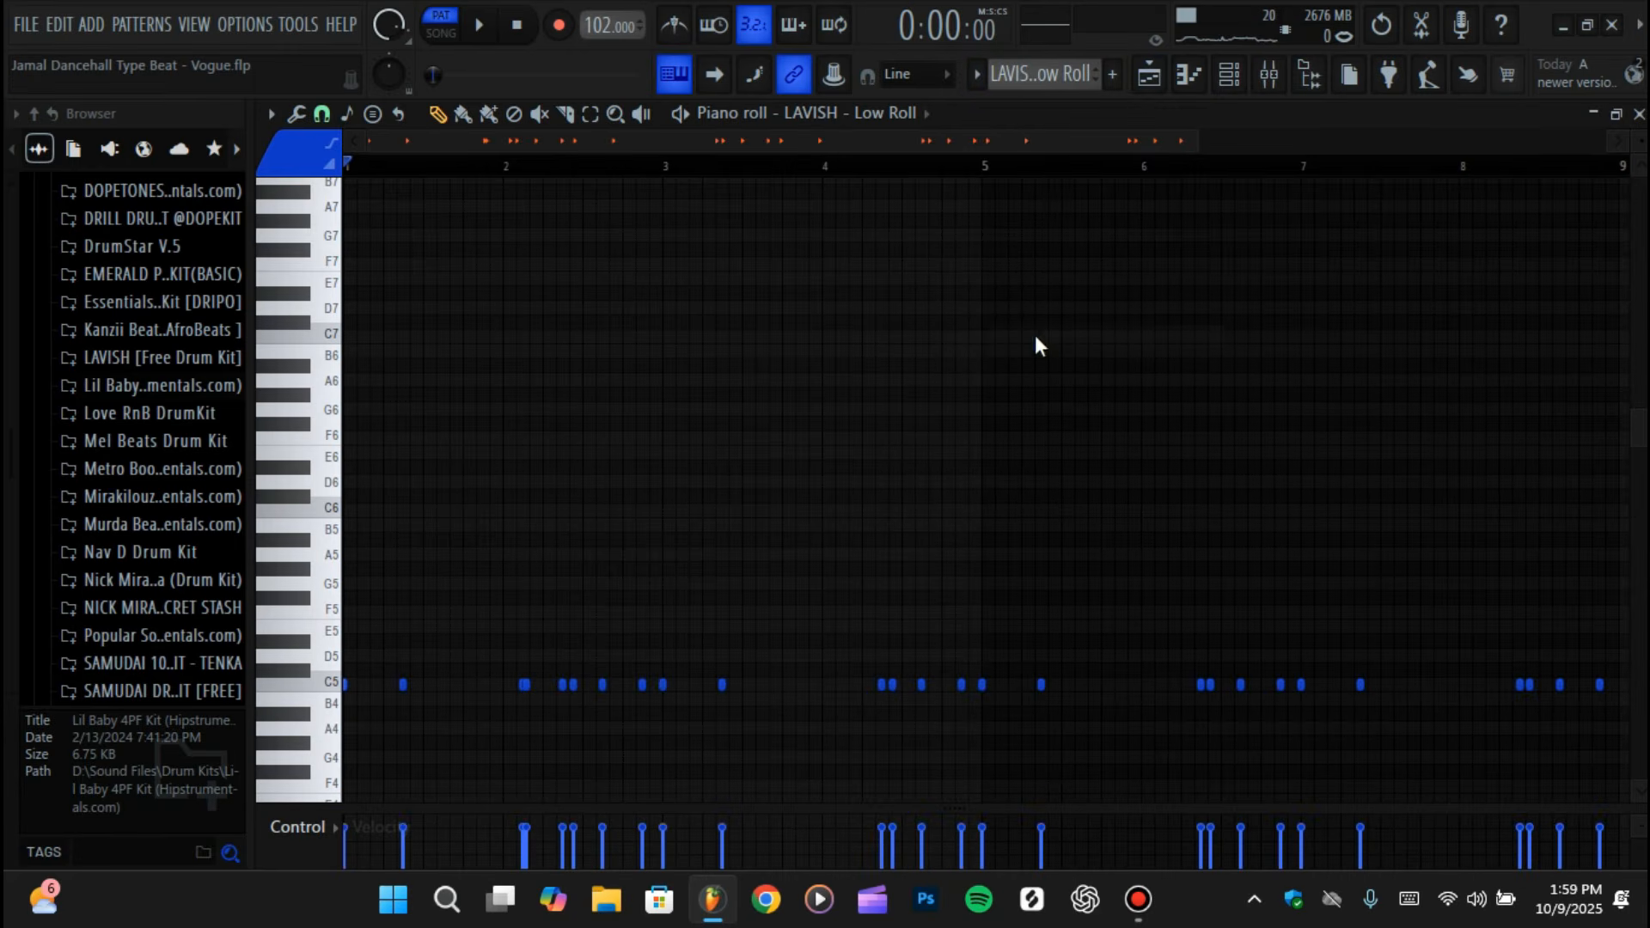
- Listen to the LAVISH - Low Roll pattern, open the playlist arrangement, and stop playback
{"action": "scroll", "coordinate": [1045, 346], "scroll_direction": "down", "scroll_amount": 2}
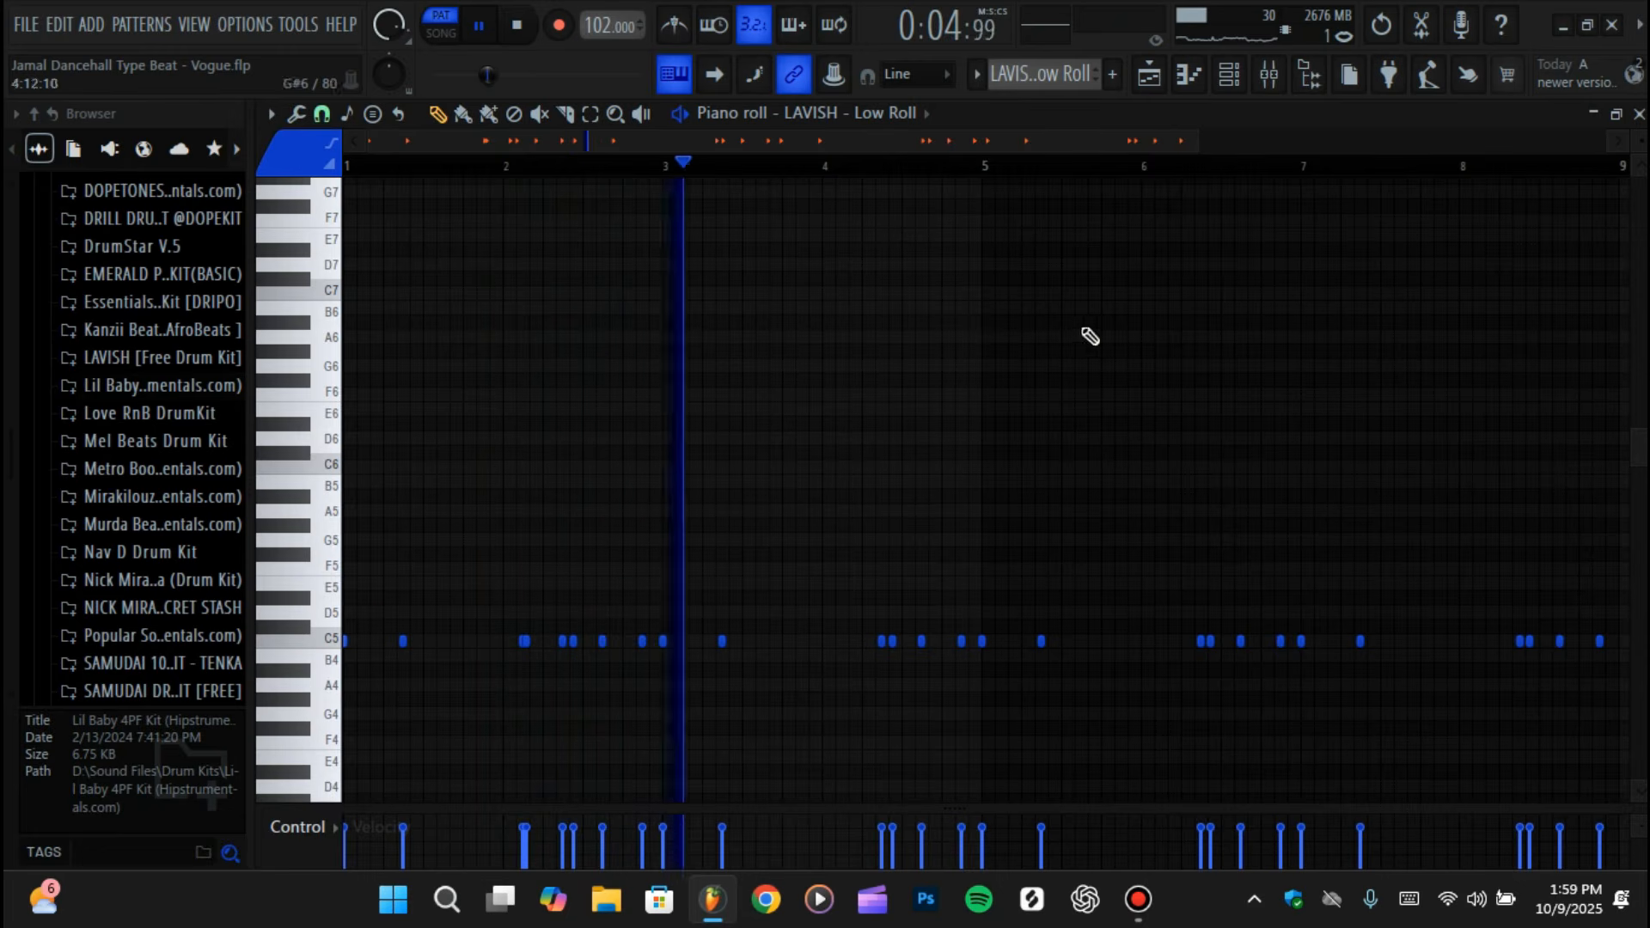
{"action": "left_click", "coordinate": [1151, 72]}
{"action": "key", "text": "space"}
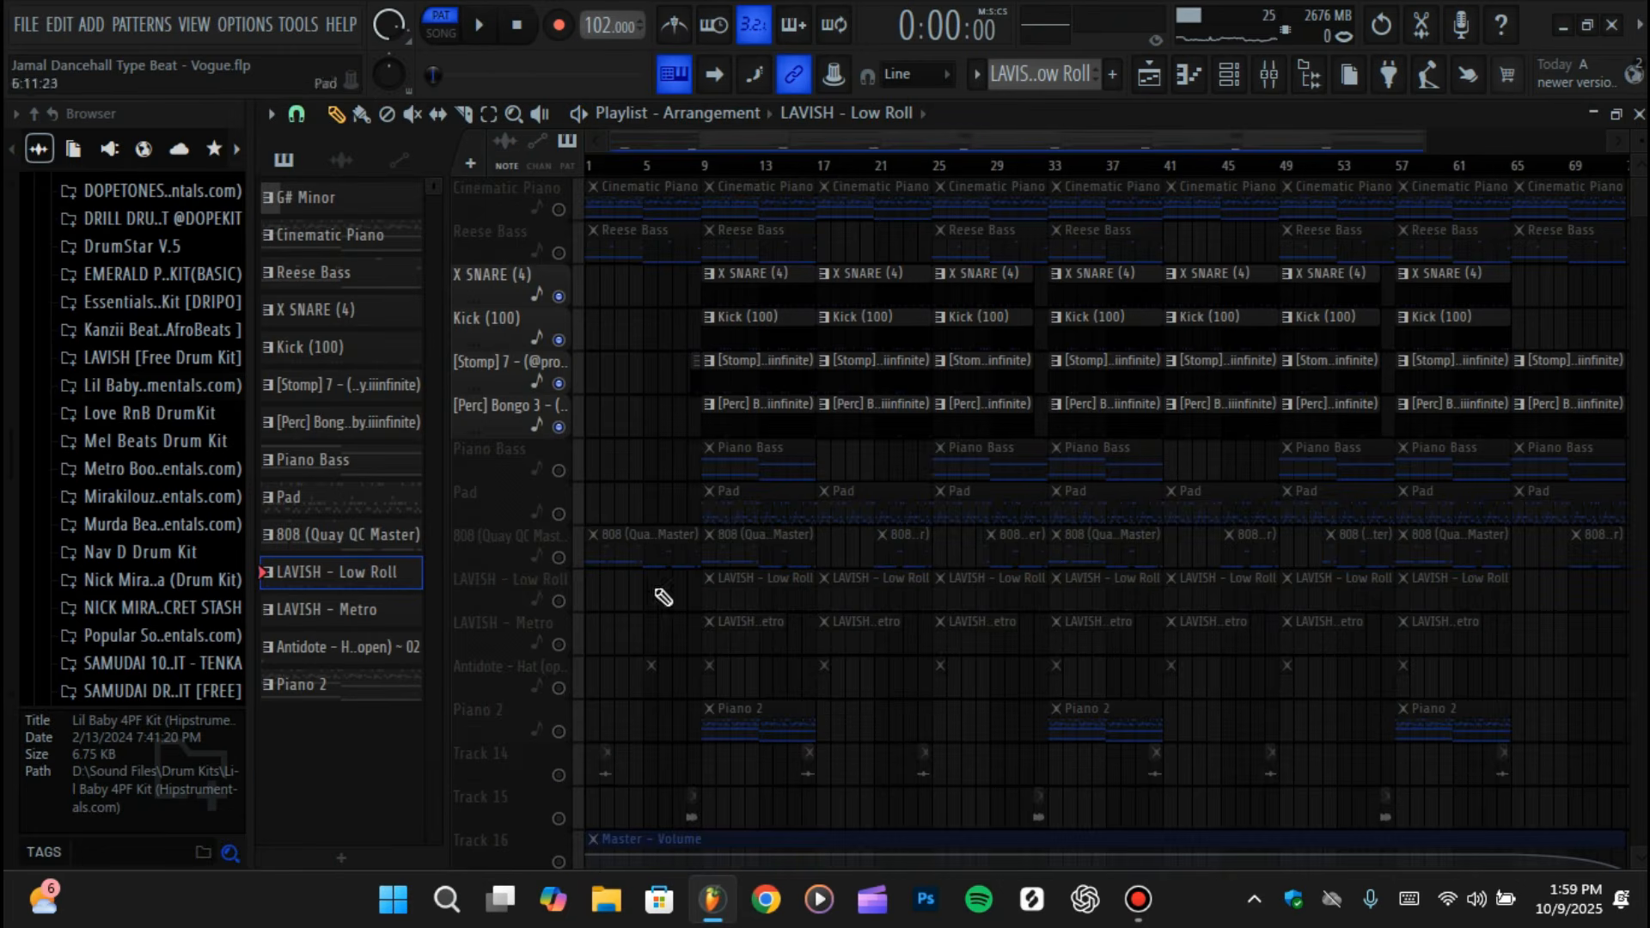
- Unmute the LAVISH - Low Roll and LAVISH - Metro playlist tracks and play the song from bar 9
{"action": "left_click", "coordinate": [559, 602]}
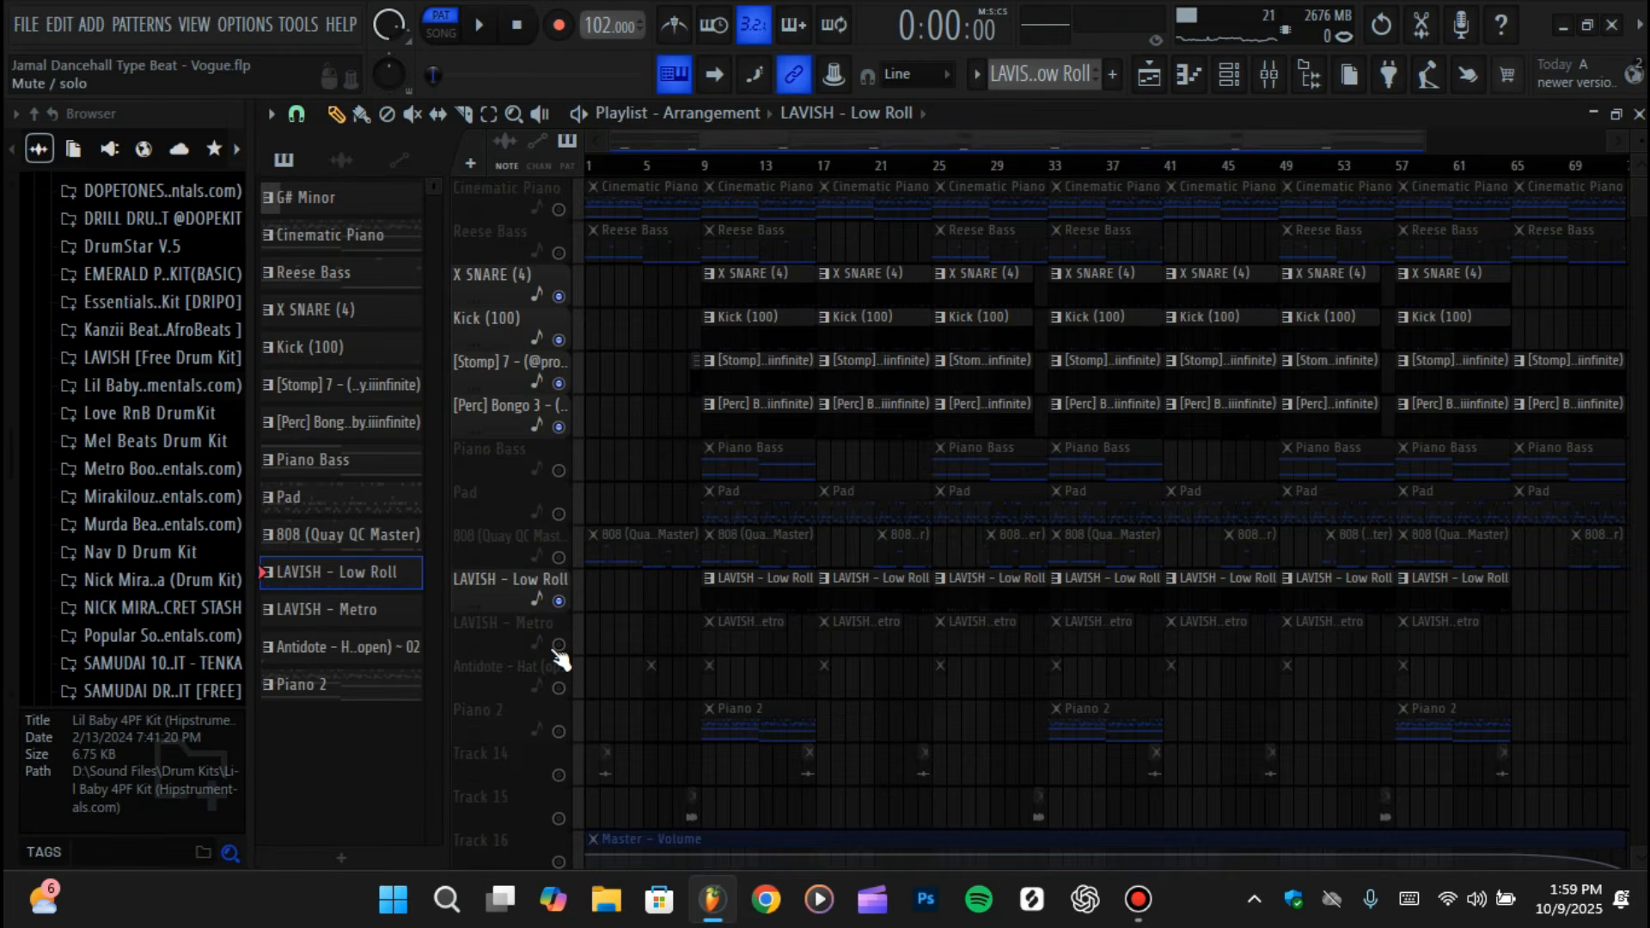
{"action": "left_click", "coordinate": [559, 645]}
{"action": "left_click", "coordinate": [700, 164]}
{"action": "key", "text": "space"}
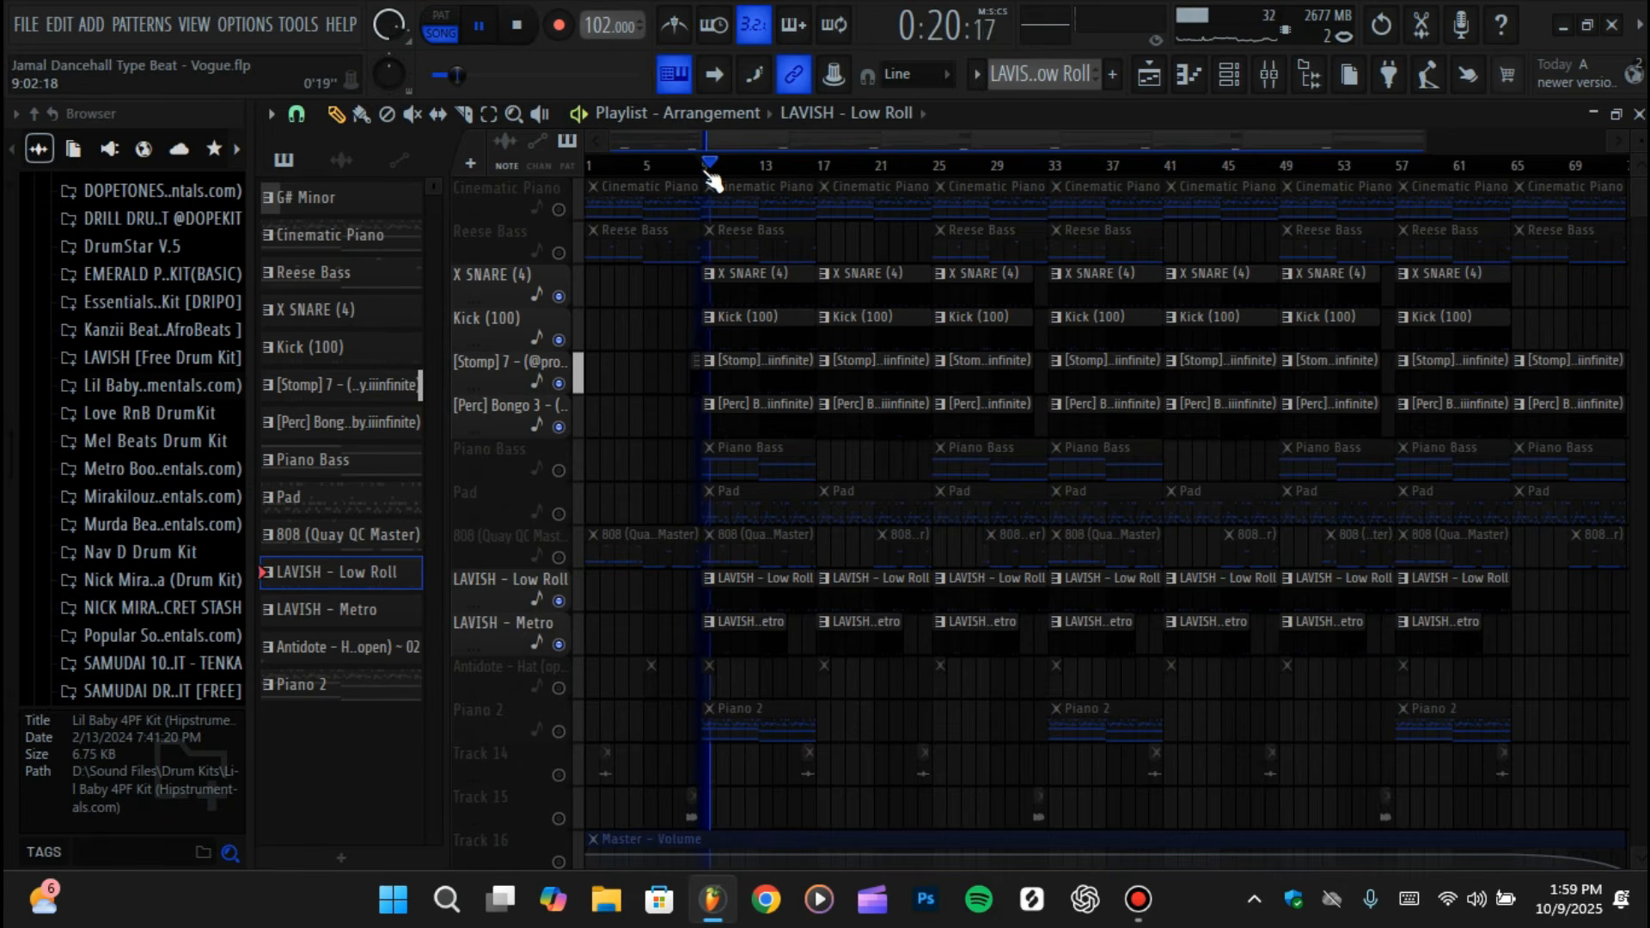
- Unmute the 808 (Quay QC Master), Piano Bass, and Cinematic Piano tracks during playback, and stop the song
{"action": "left_click", "coordinate": [559, 557]}
{"action": "left_click", "coordinate": [559, 471]}
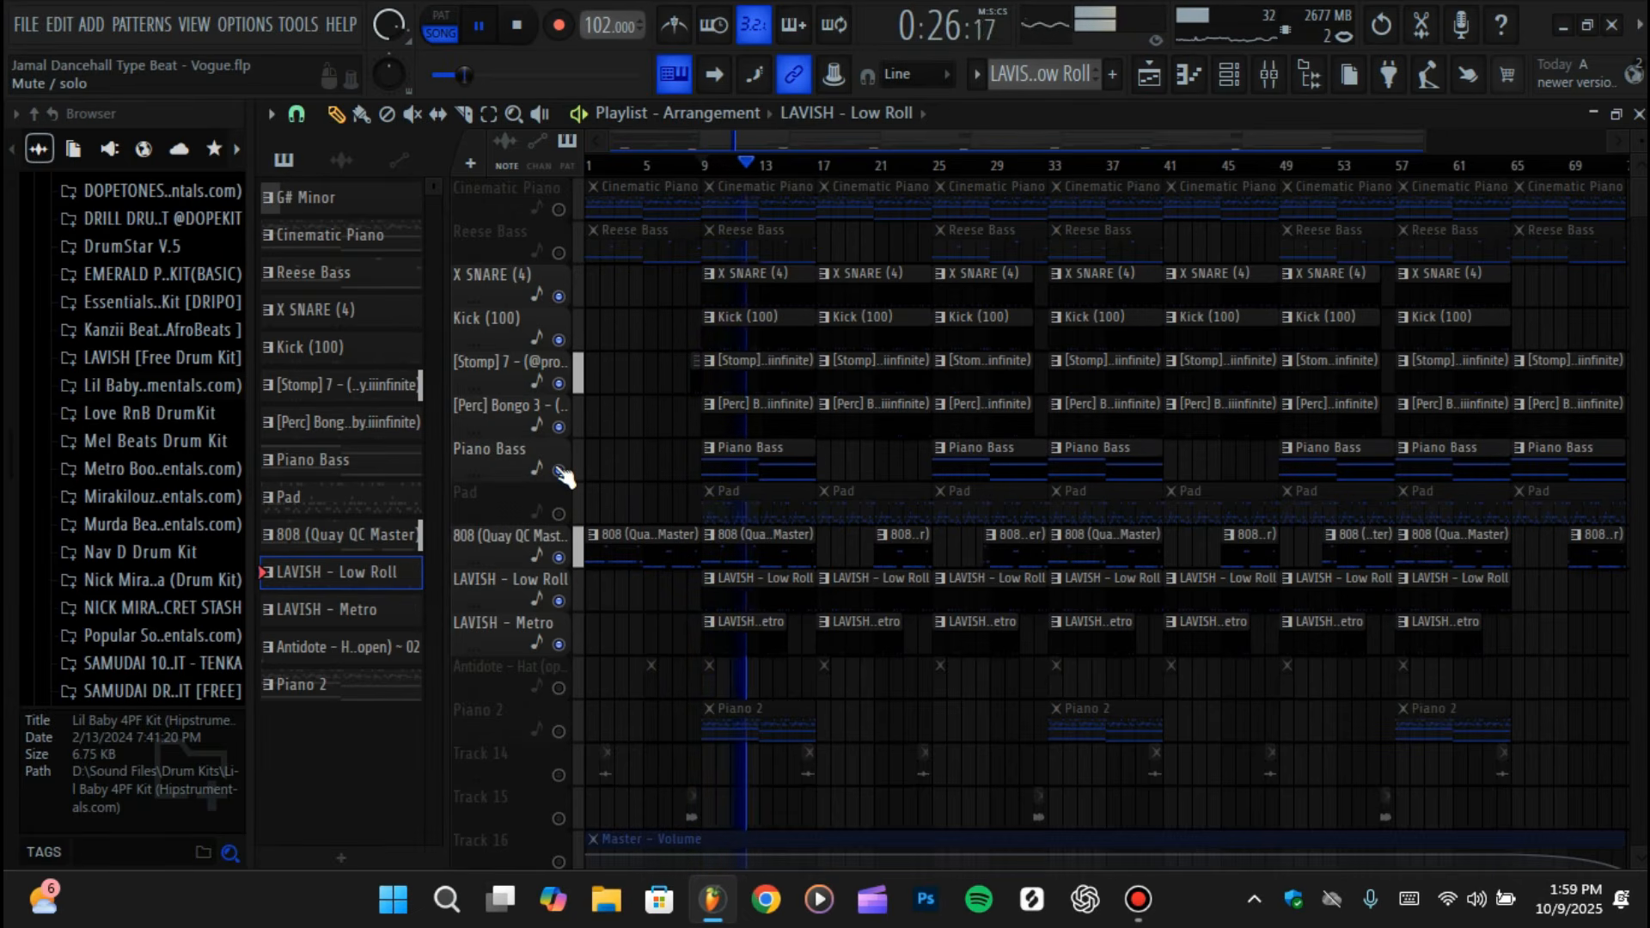
{"action": "left_click", "coordinate": [559, 209]}
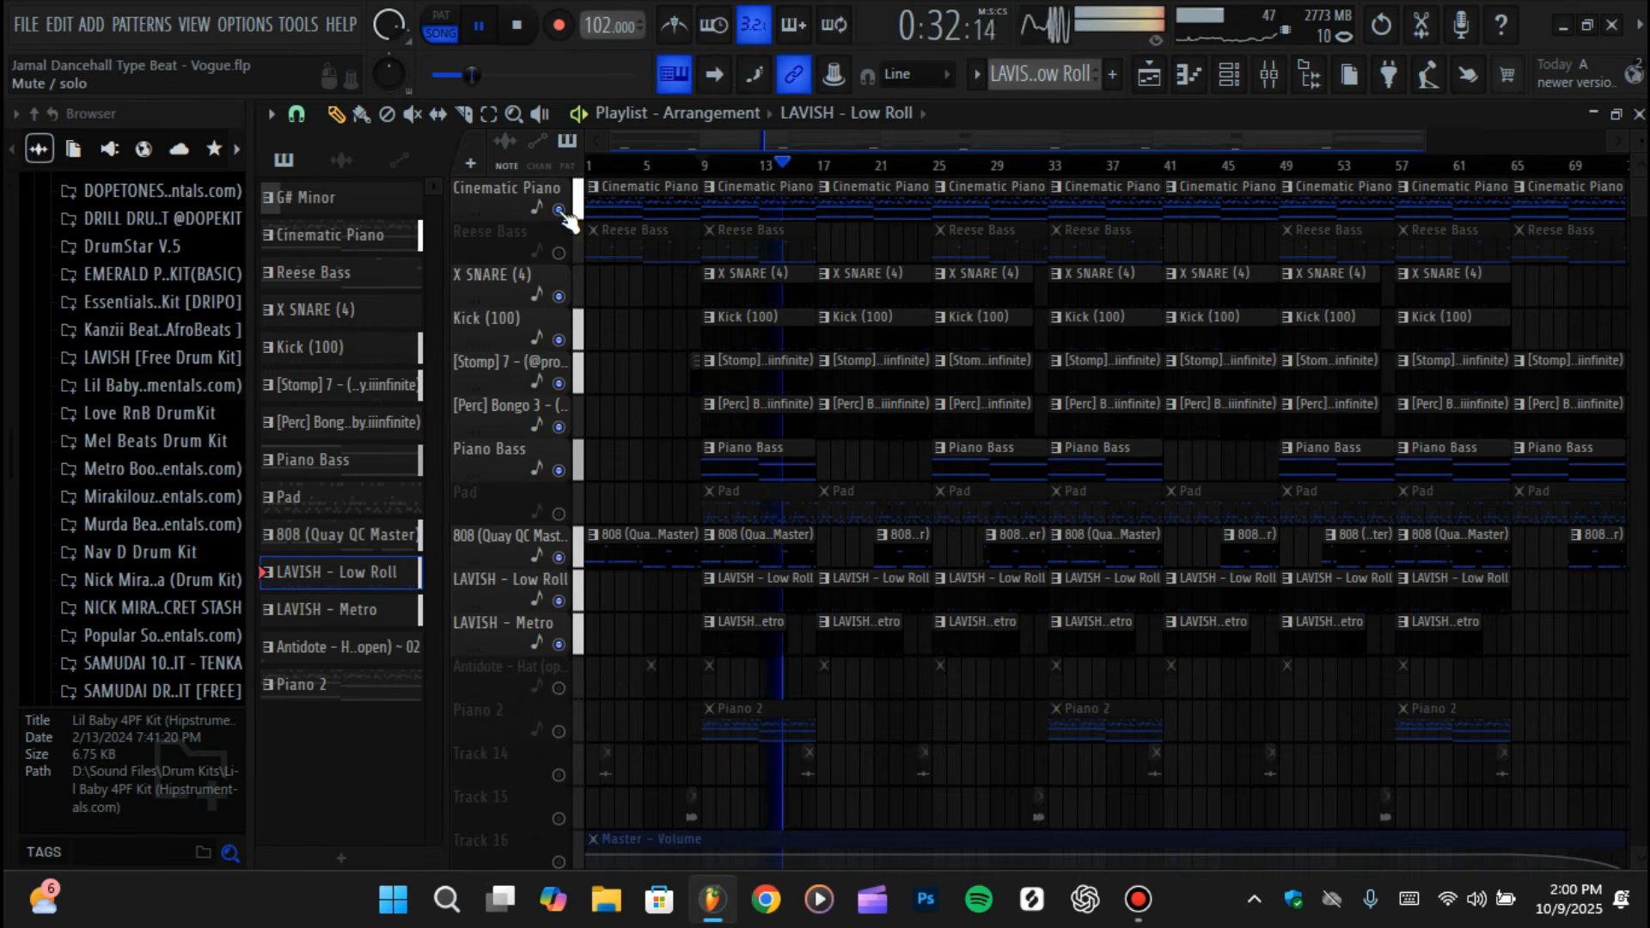
{"action": "key", "text": "space"}
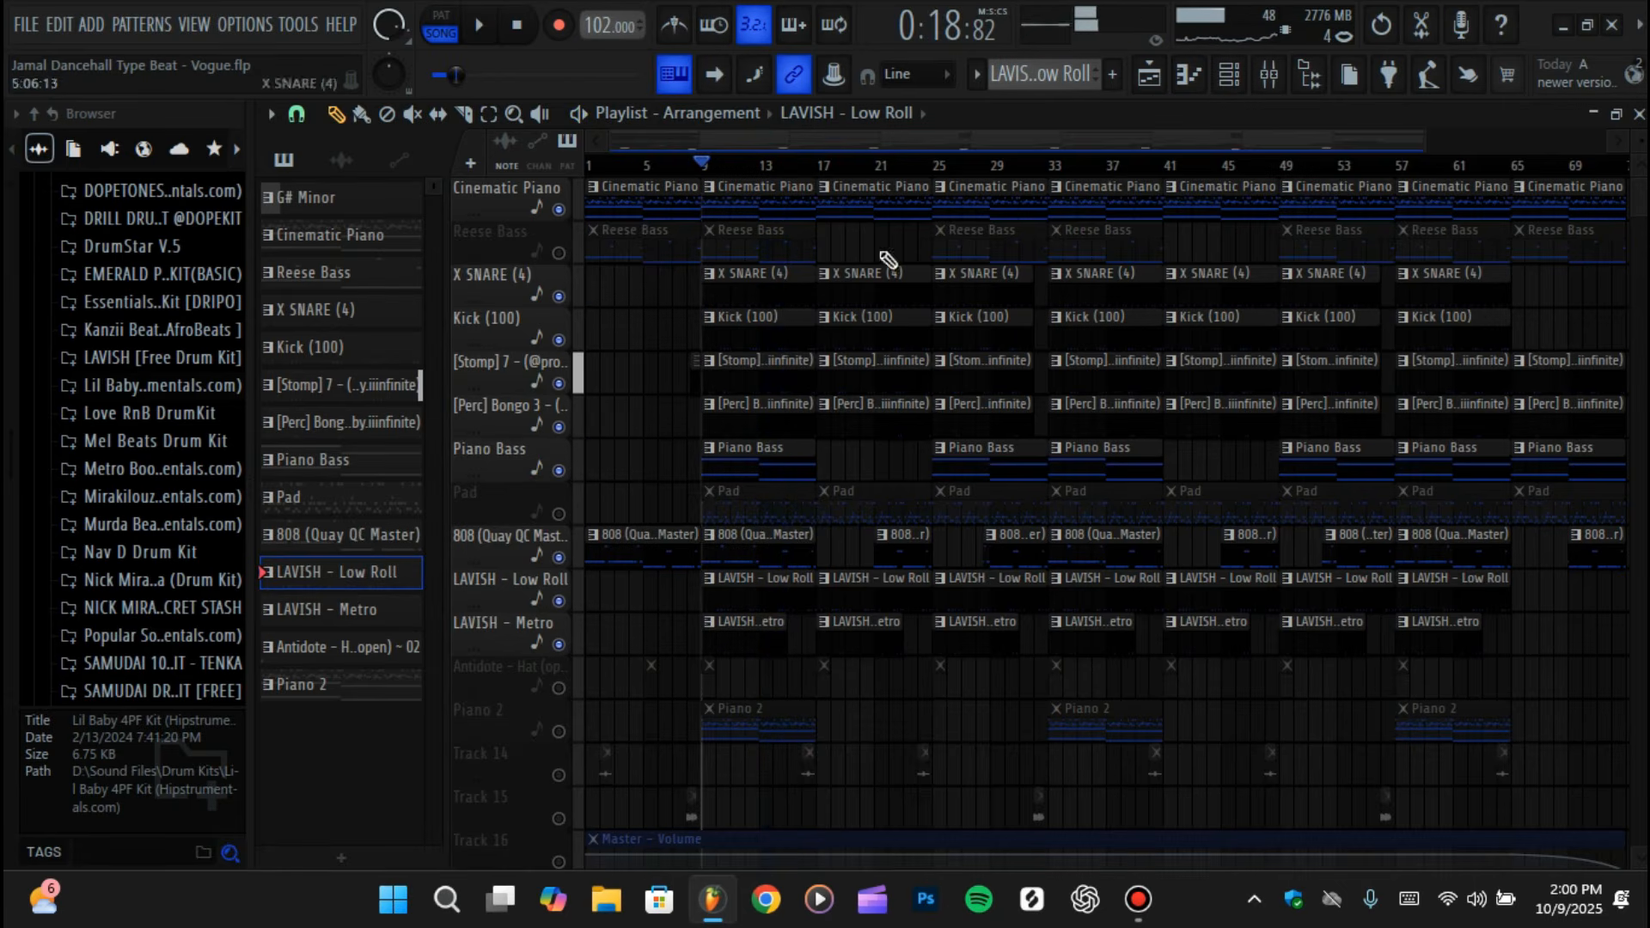
- Show the Piano 2 channel in the piano roll and make Piano 2 the current pattern
{"action": "left_click", "coordinate": [1188, 74]}
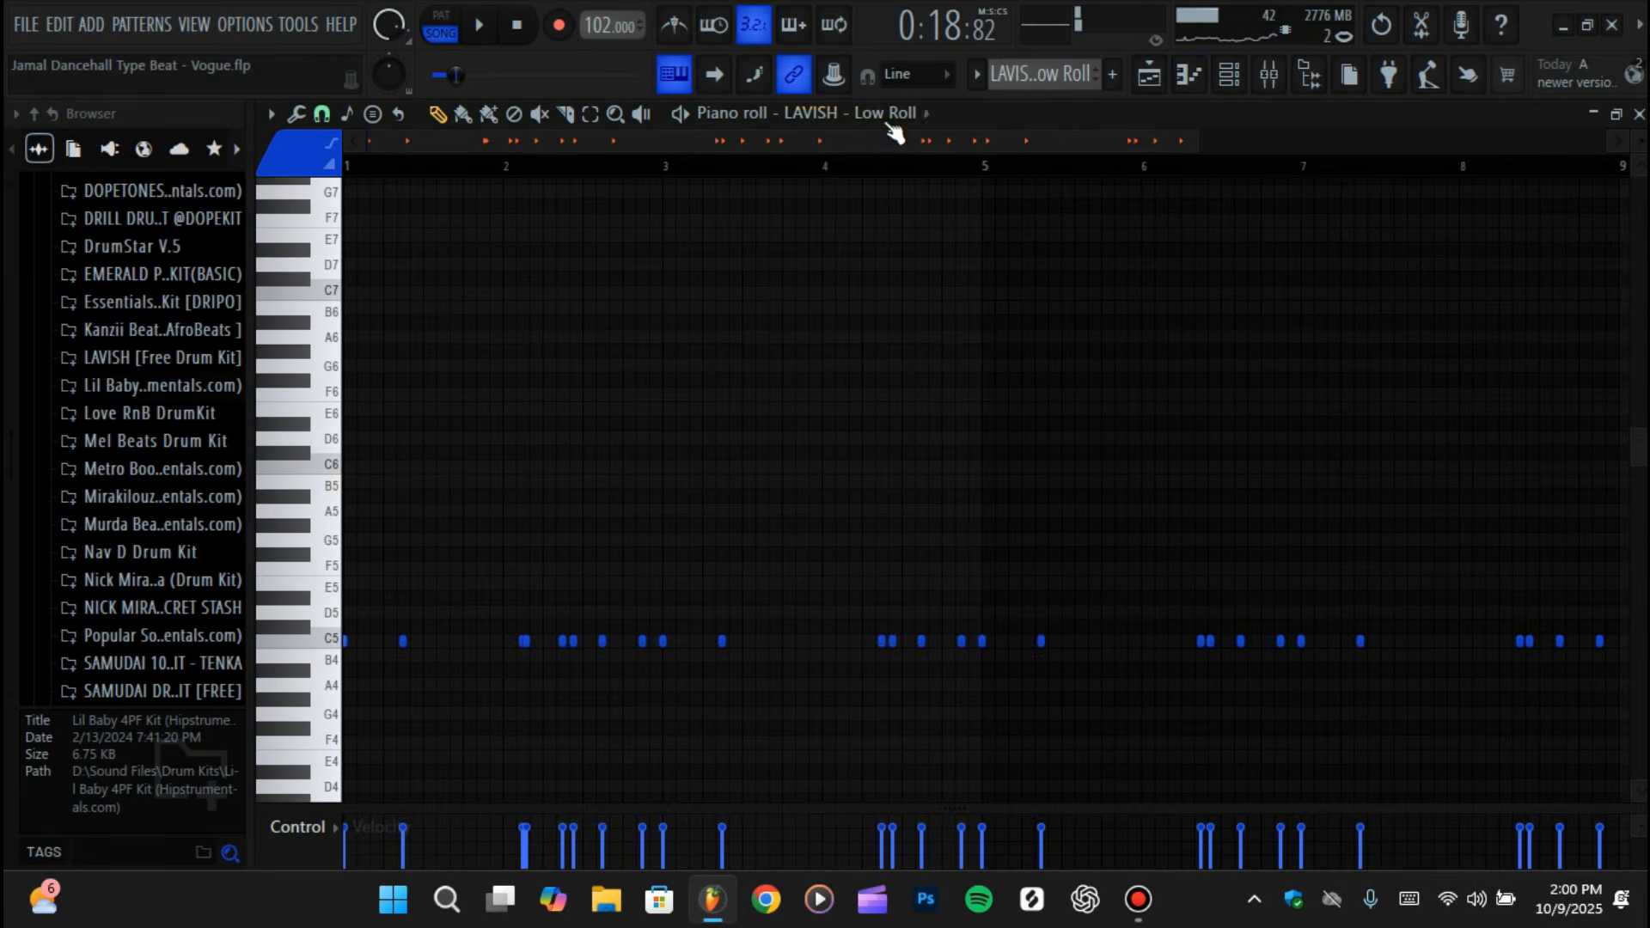
{"action": "left_click", "coordinate": [886, 117]}
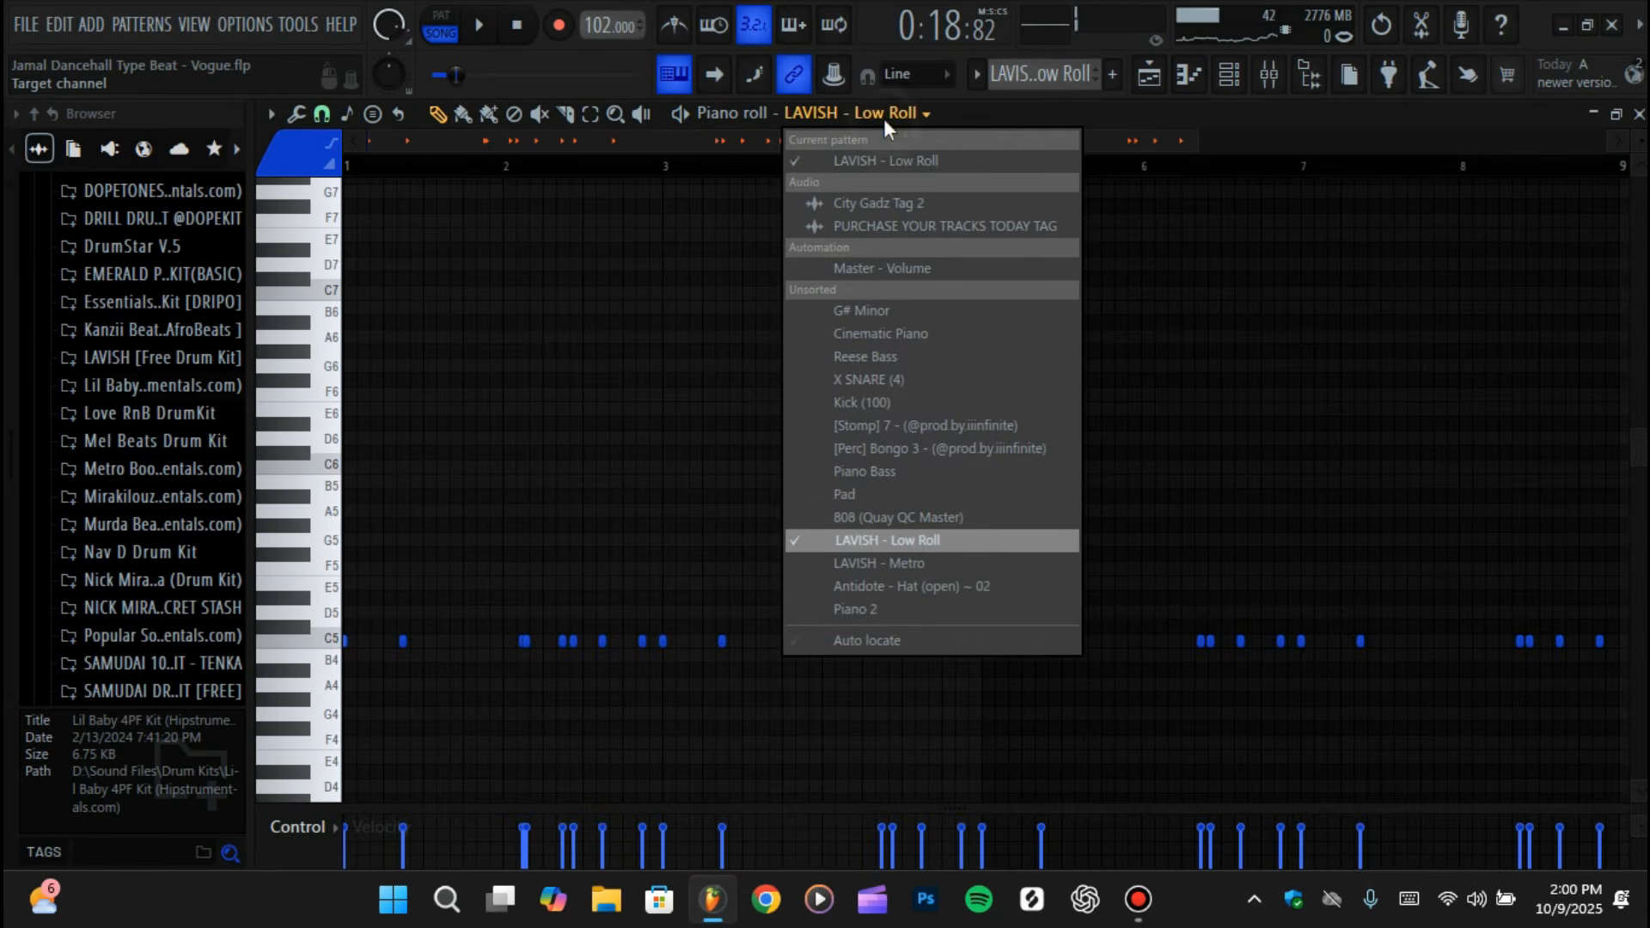
{"action": "left_click", "coordinate": [885, 605]}
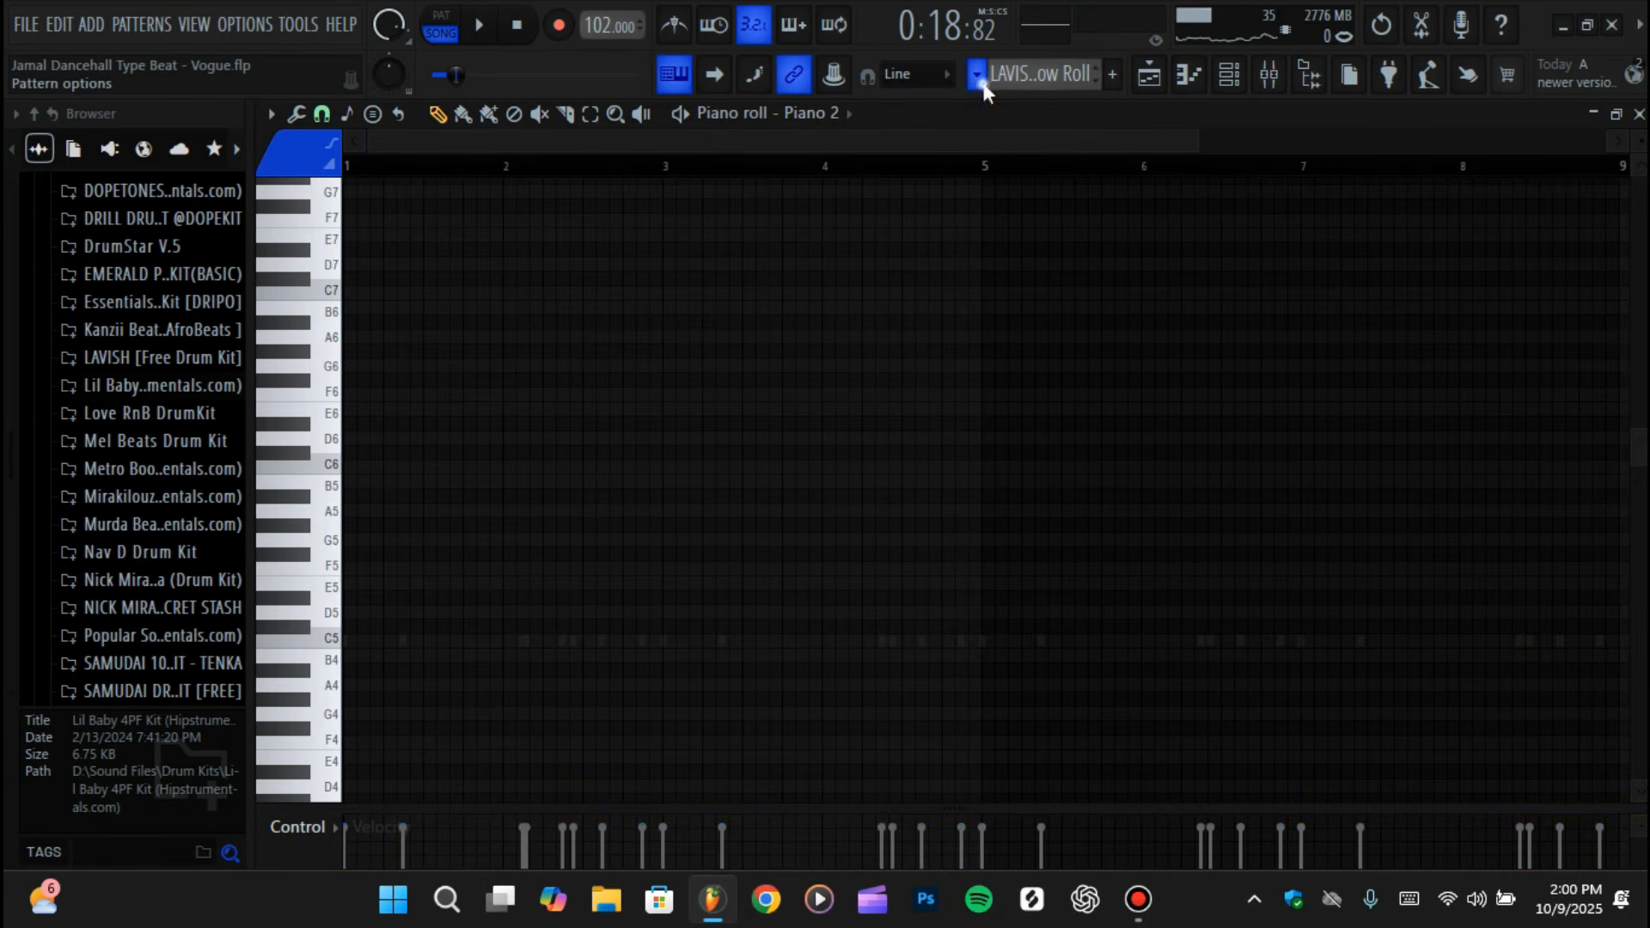
{"action": "left_click", "coordinate": [1003, 76]}
{"action": "left_click", "coordinate": [1055, 422]}
{"action": "scroll", "coordinate": [966, 359], "scroll_direction": "down", "scroll_amount": 6}
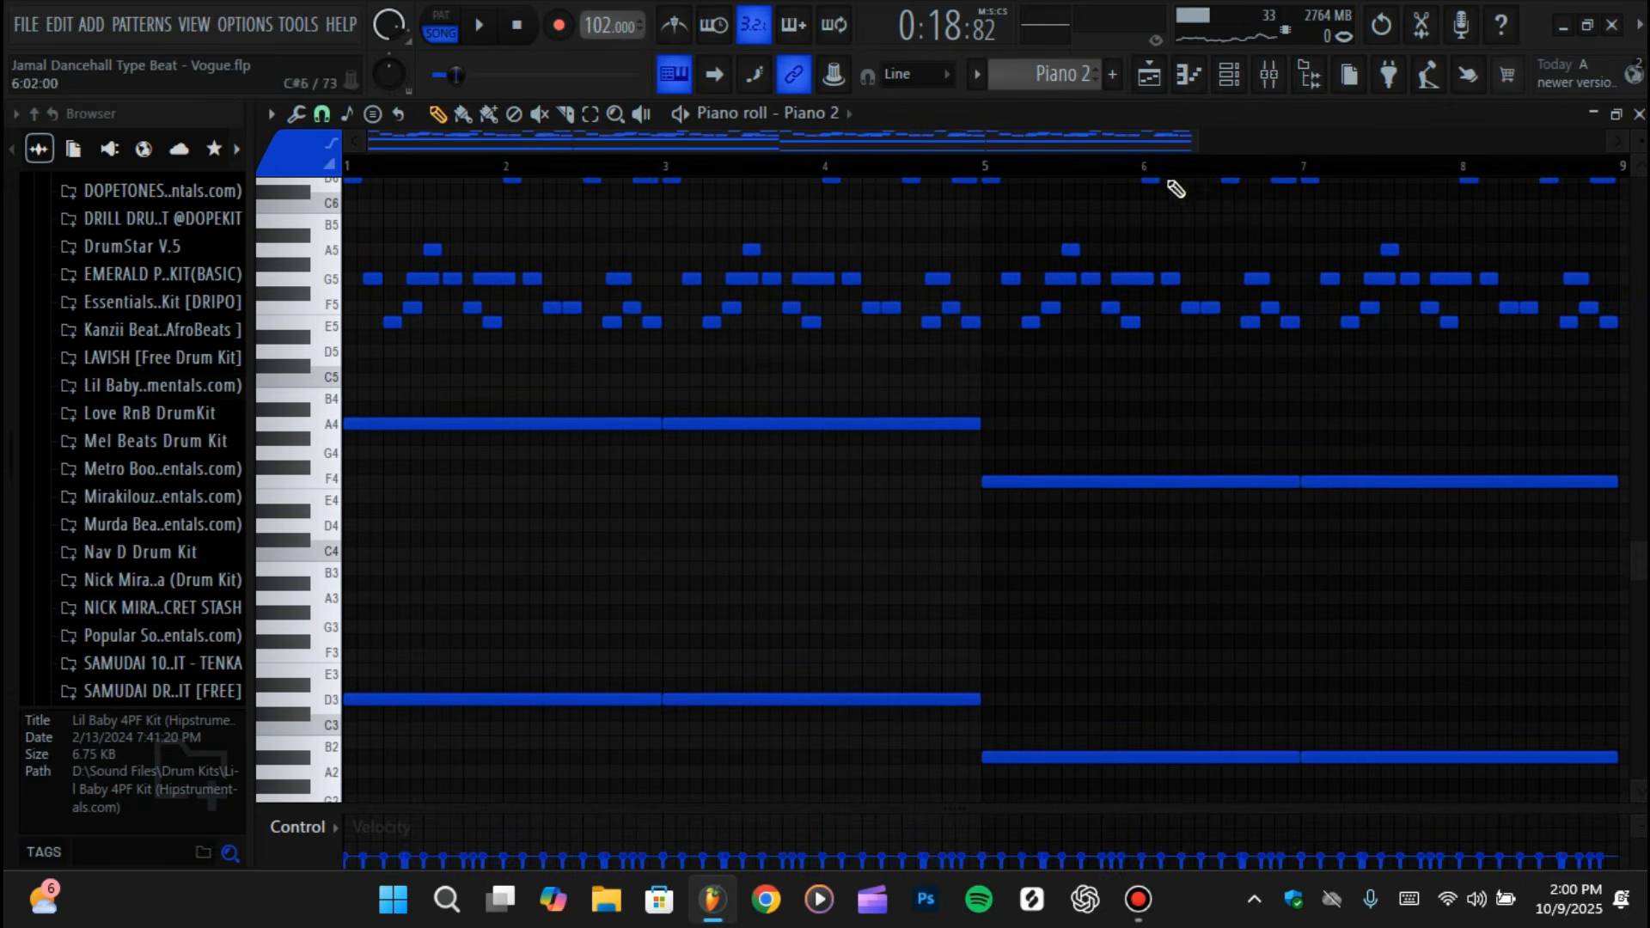
{"action": "left_click", "coordinate": [1229, 75]}
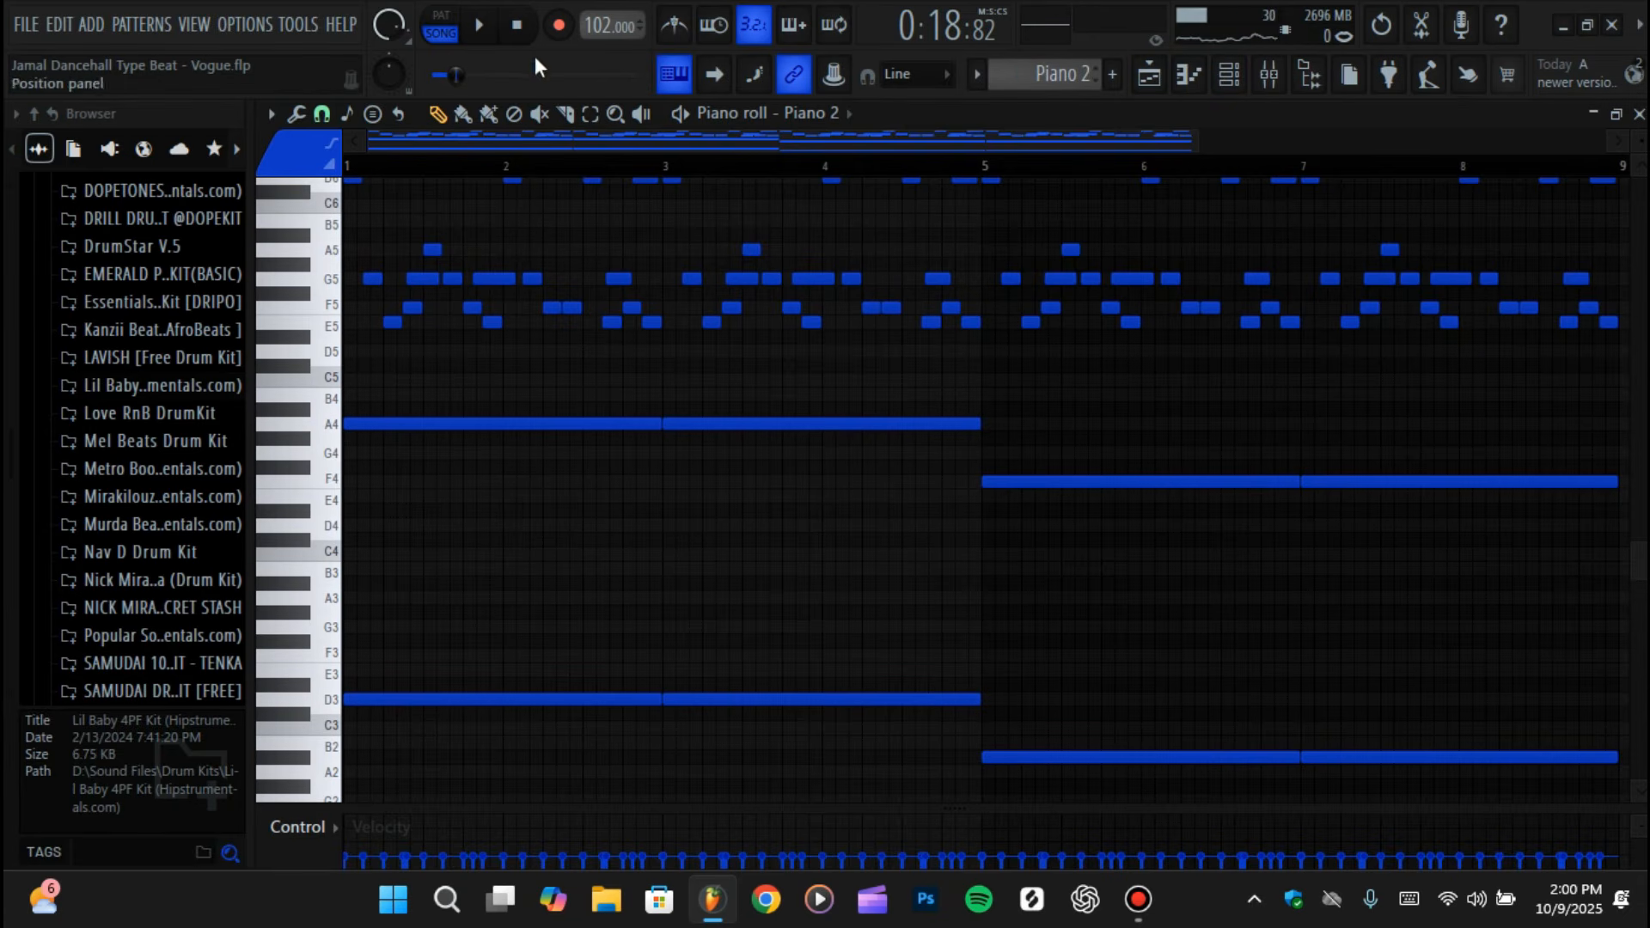
- Switch playback to pattern mode, listen to the Piano 2 pattern, and stop playback
{"action": "left_click", "coordinate": [444, 28]}
{"action": "scroll", "coordinate": [778, 387], "scroll_direction": "up", "scroll_amount": 3}
{"action": "scroll", "coordinate": [781, 389], "scroll_direction": "down", "scroll_amount": 2}
{"action": "key", "text": "space"}
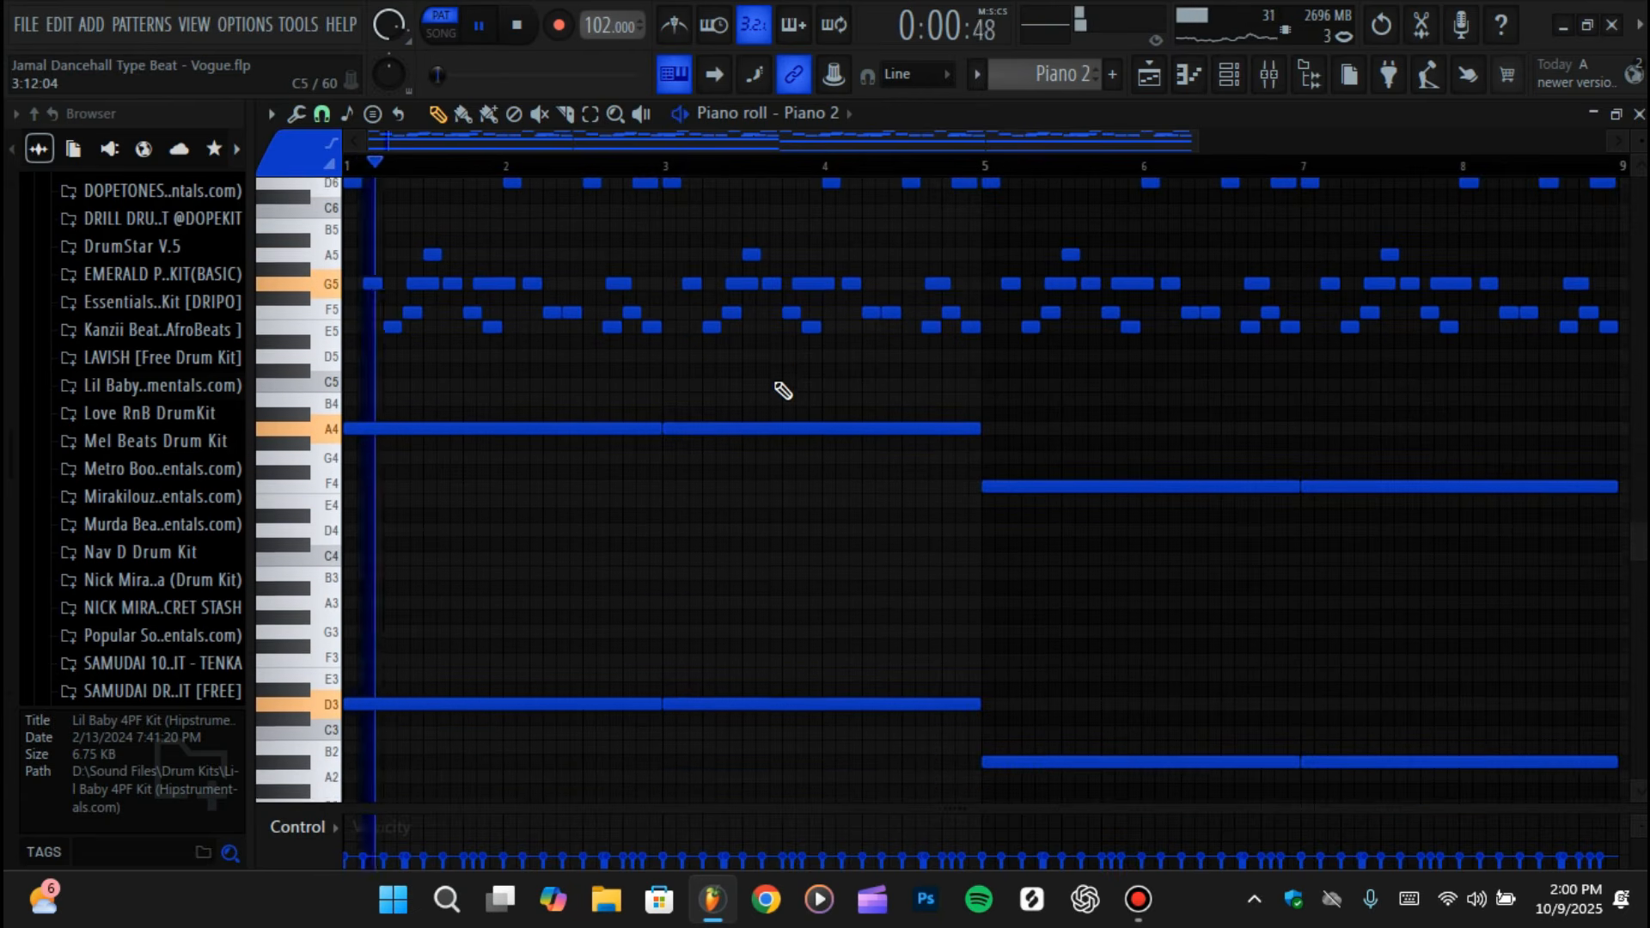
{"action": "scroll", "coordinate": [782, 390], "scroll_direction": "up", "scroll_amount": 1}
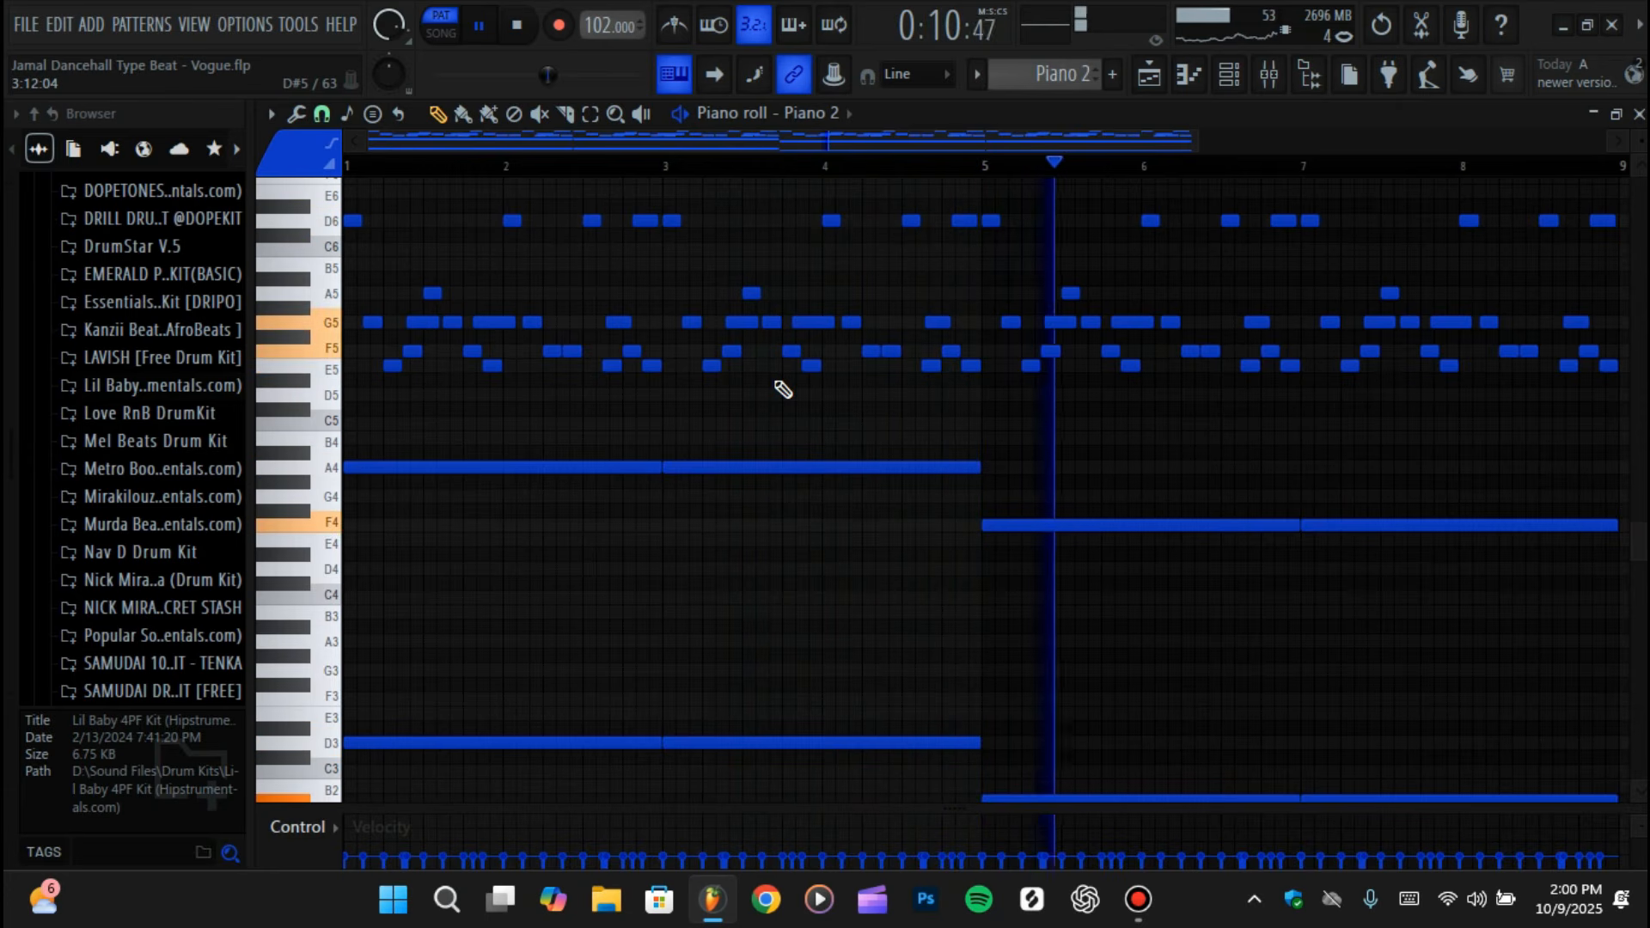
{"action": "key", "text": "space"}
- Unmute all playlist tracks, play the full song from bar 5, and stop playback
{"action": "left_click", "coordinate": [1150, 74]}
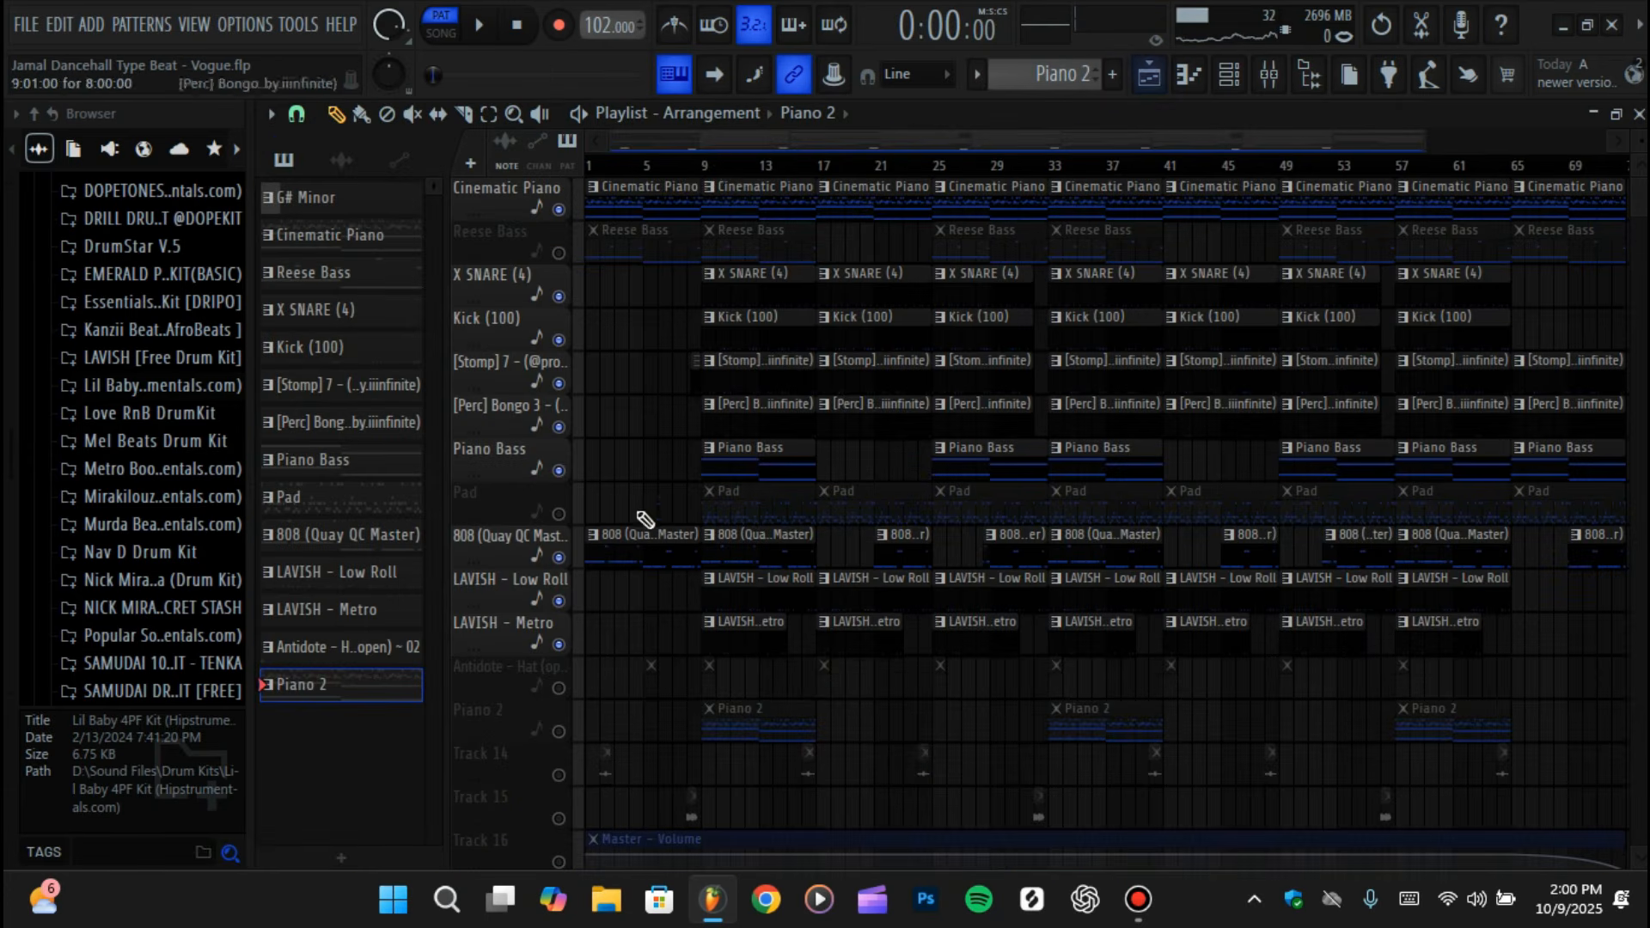
{"action": "left_click", "coordinate": [709, 165]}
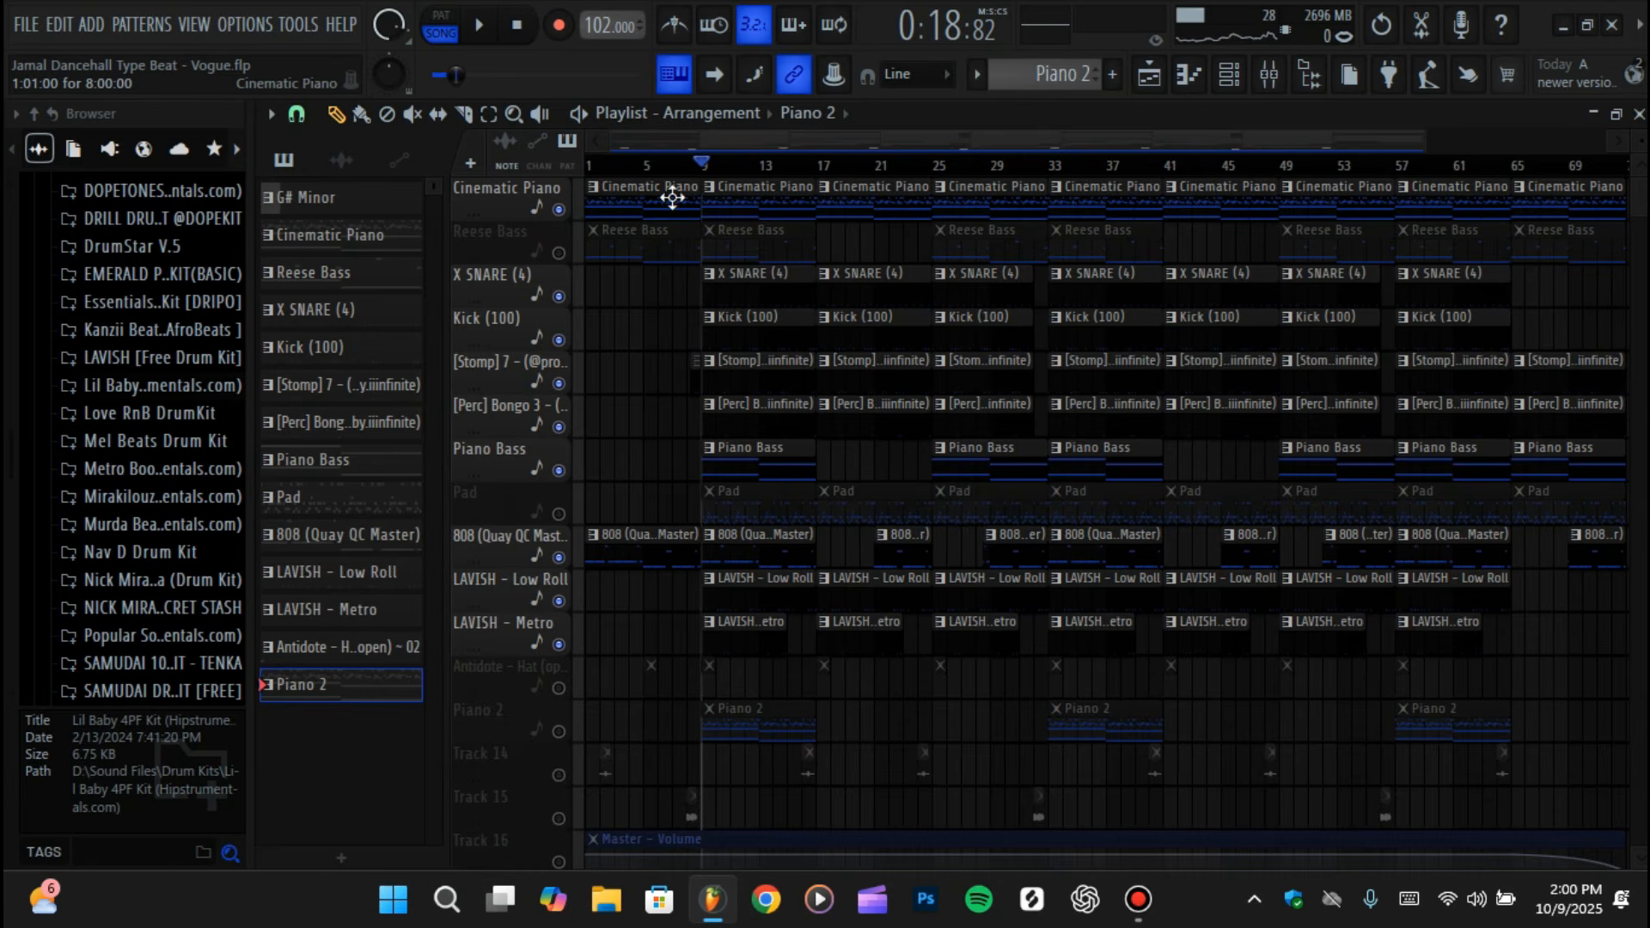
{"action": "left_click", "coordinate": [558, 209], "text": "ctrl"}
{"action": "left_click", "coordinate": [658, 165]}
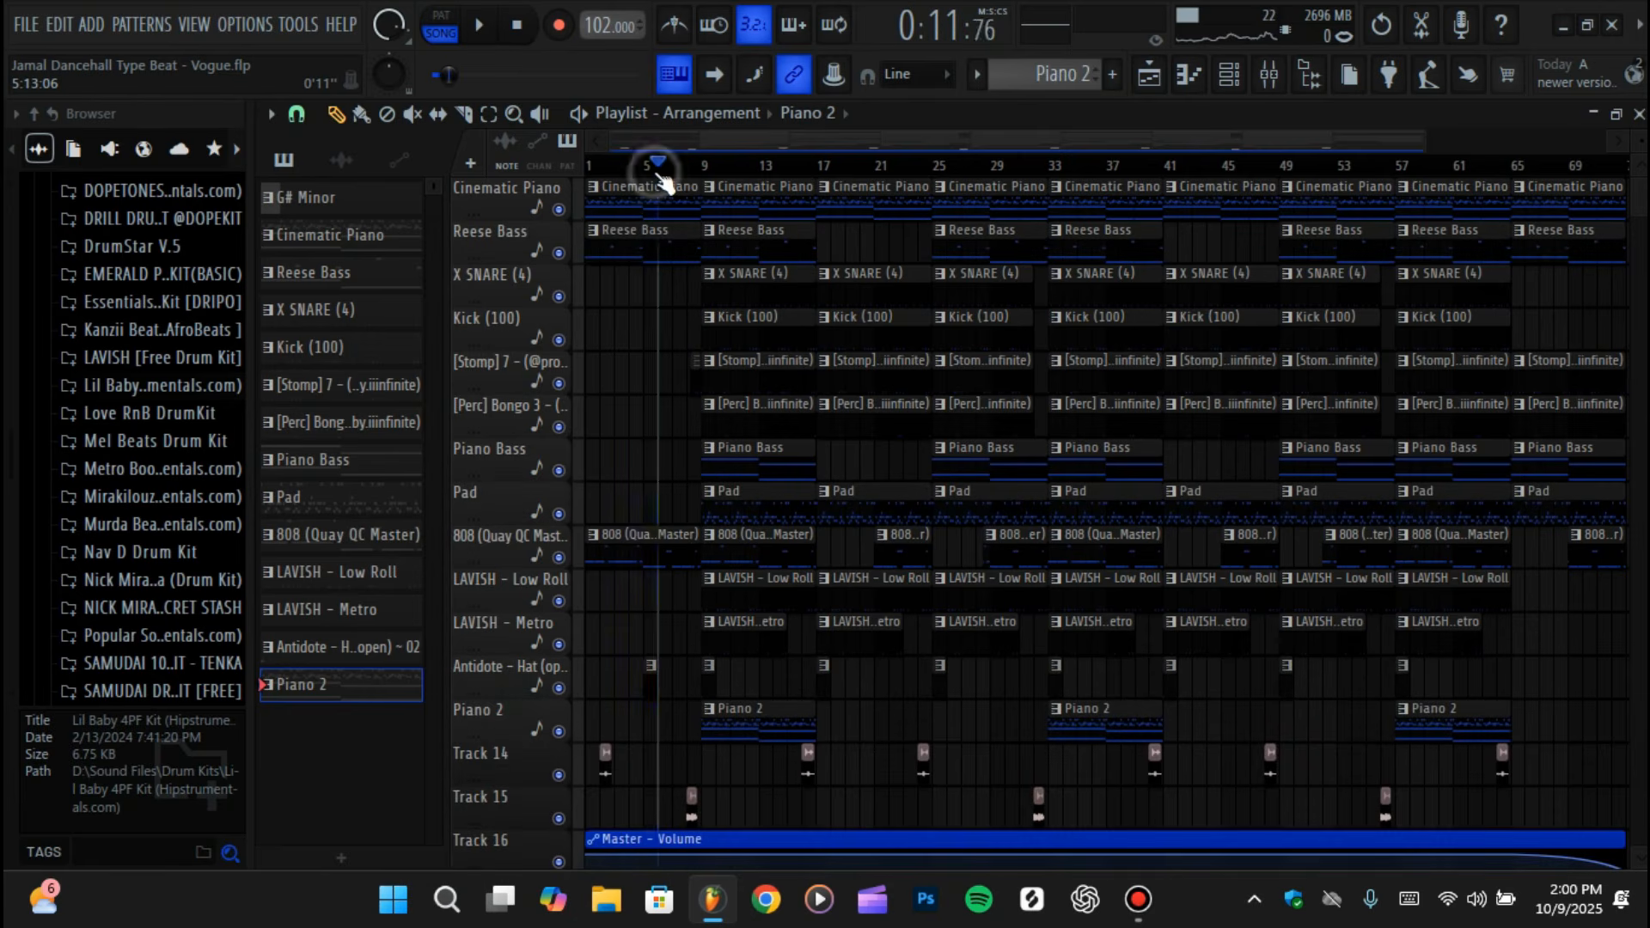
{"action": "key", "text": "space"}
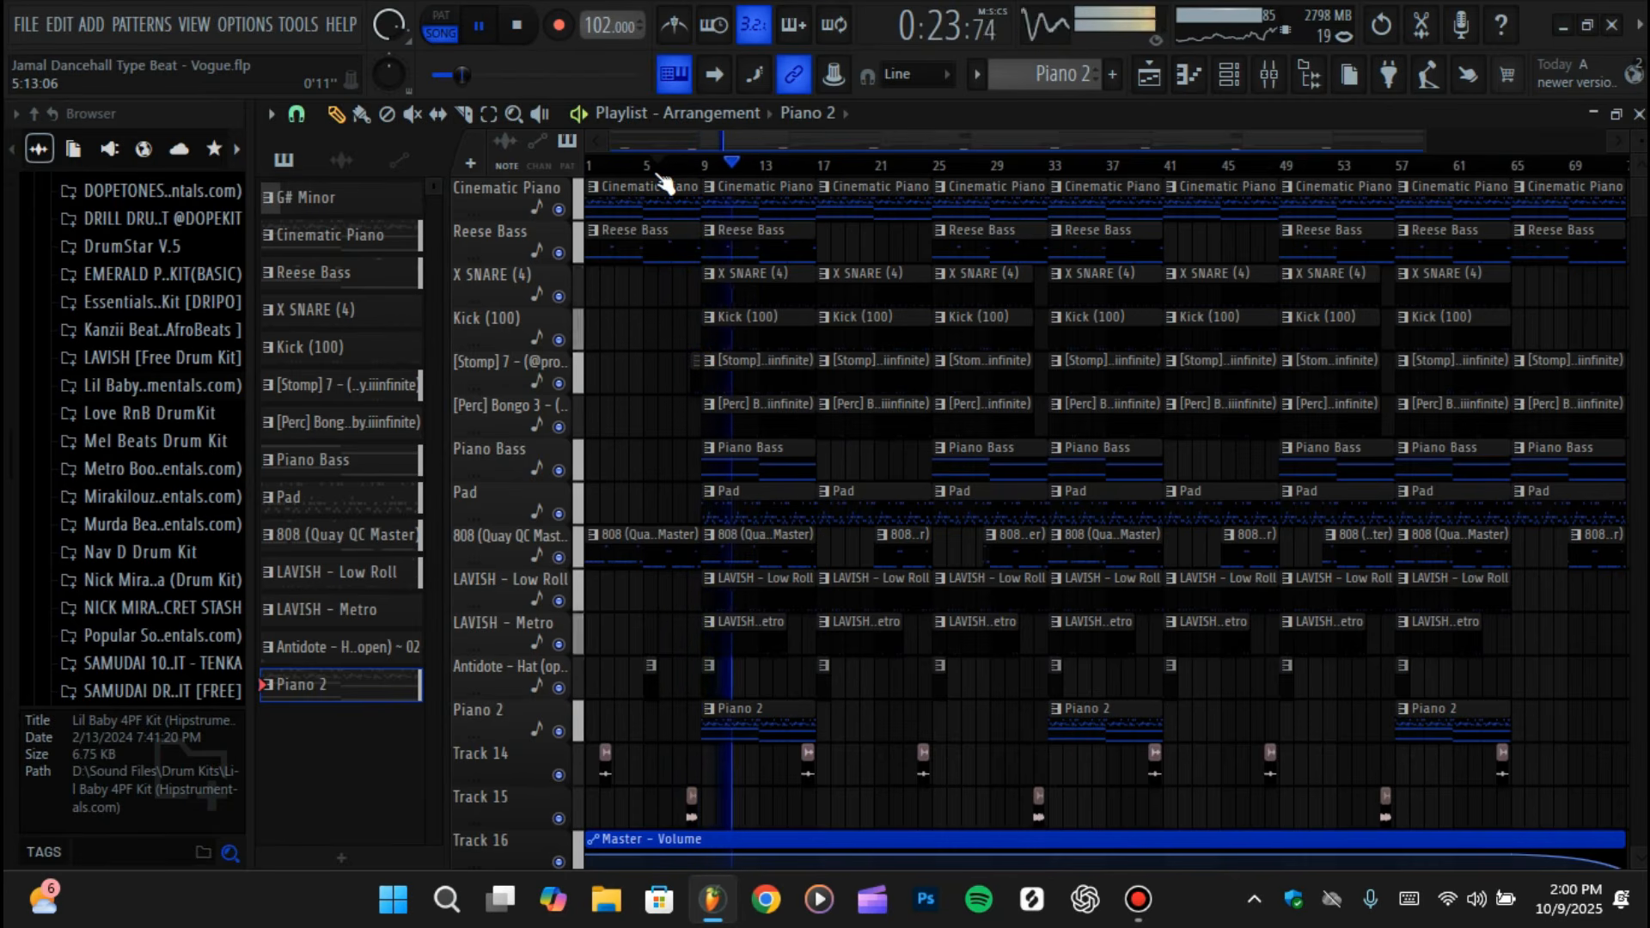
{"action": "key", "text": "space"}
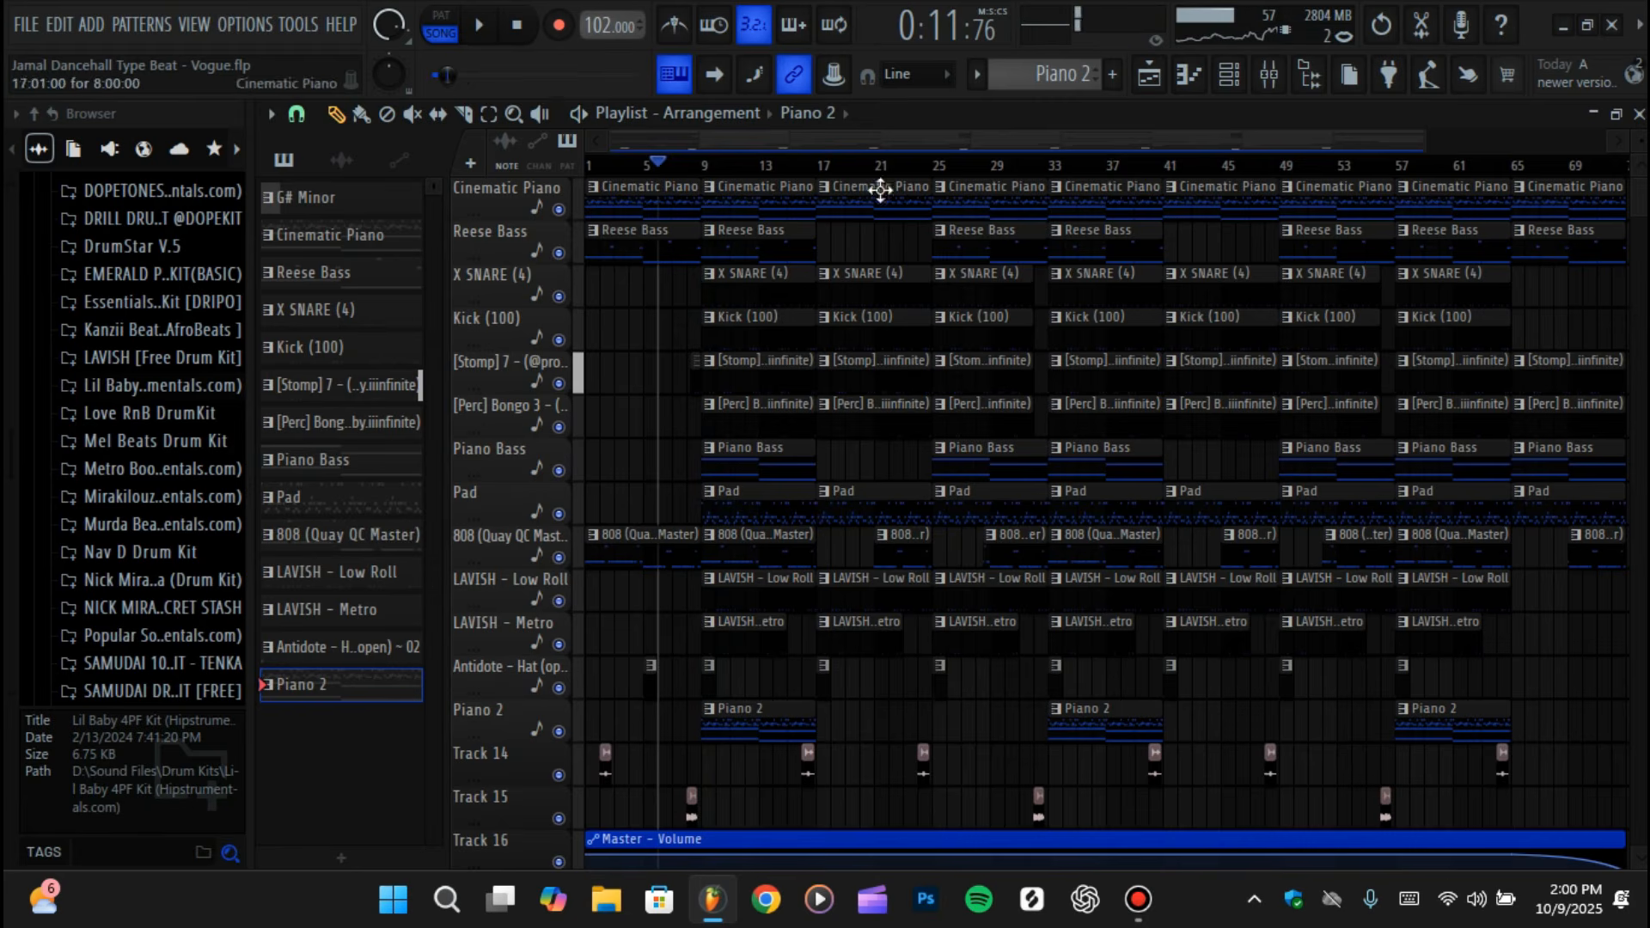
- Make Kick (100) the current pattern and show the Kick (100) channel in the piano roll
{"action": "left_click", "coordinate": [821, 125]}
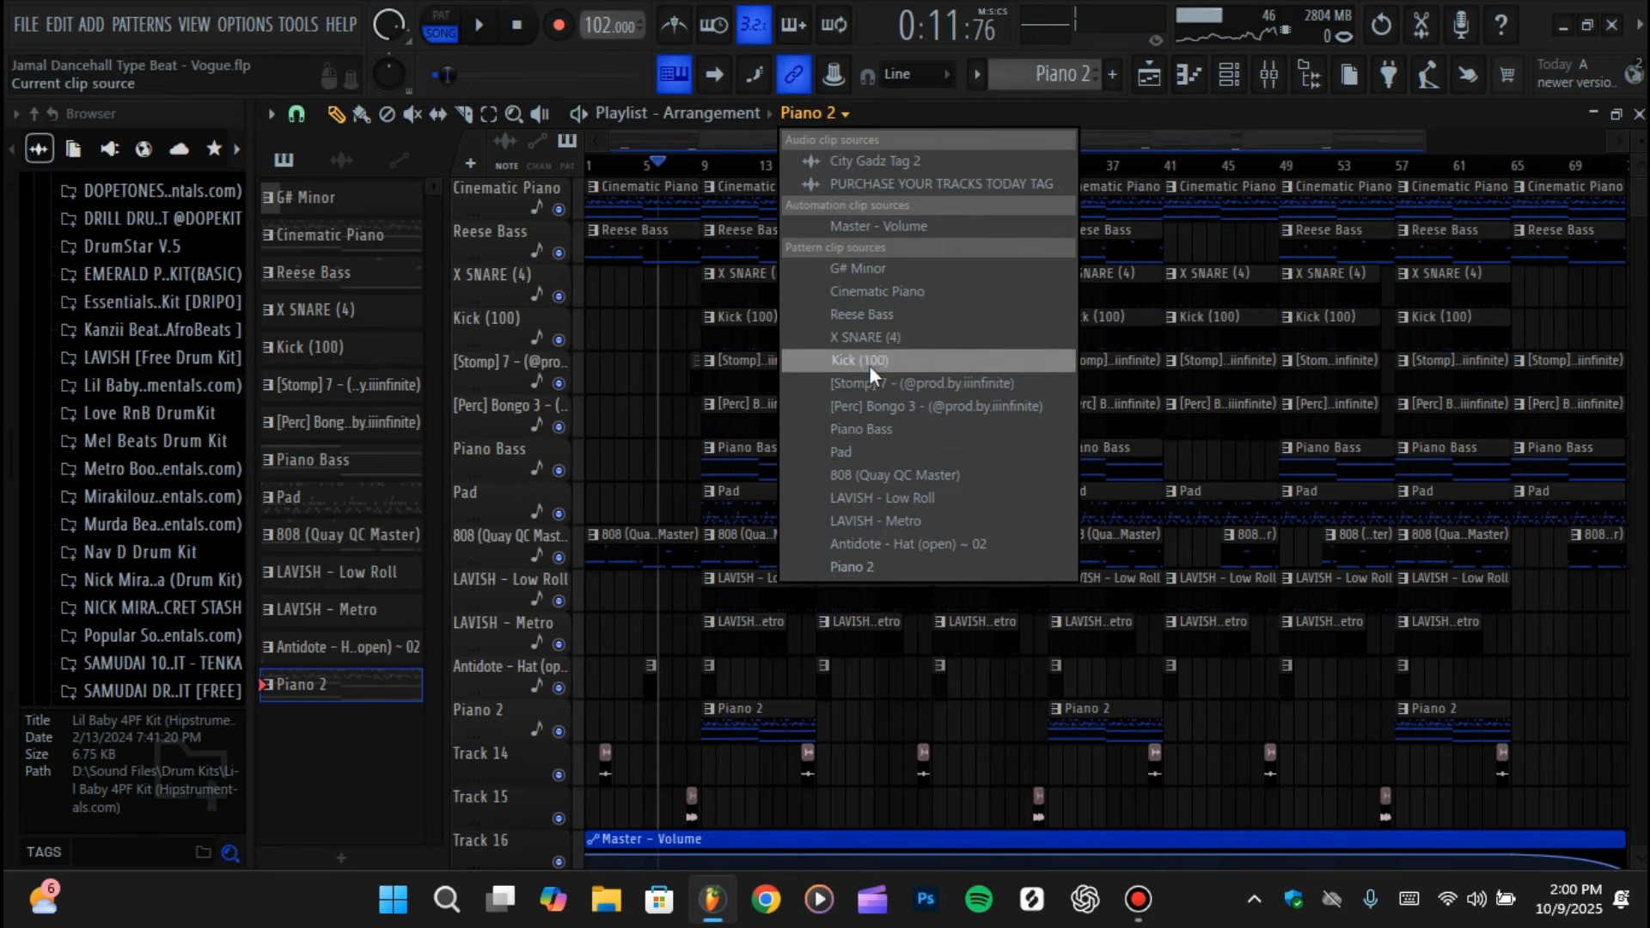
{"action": "left_click", "coordinate": [869, 361]}
{"action": "left_click", "coordinate": [1193, 85]}
{"action": "left_click", "coordinate": [804, 120]}
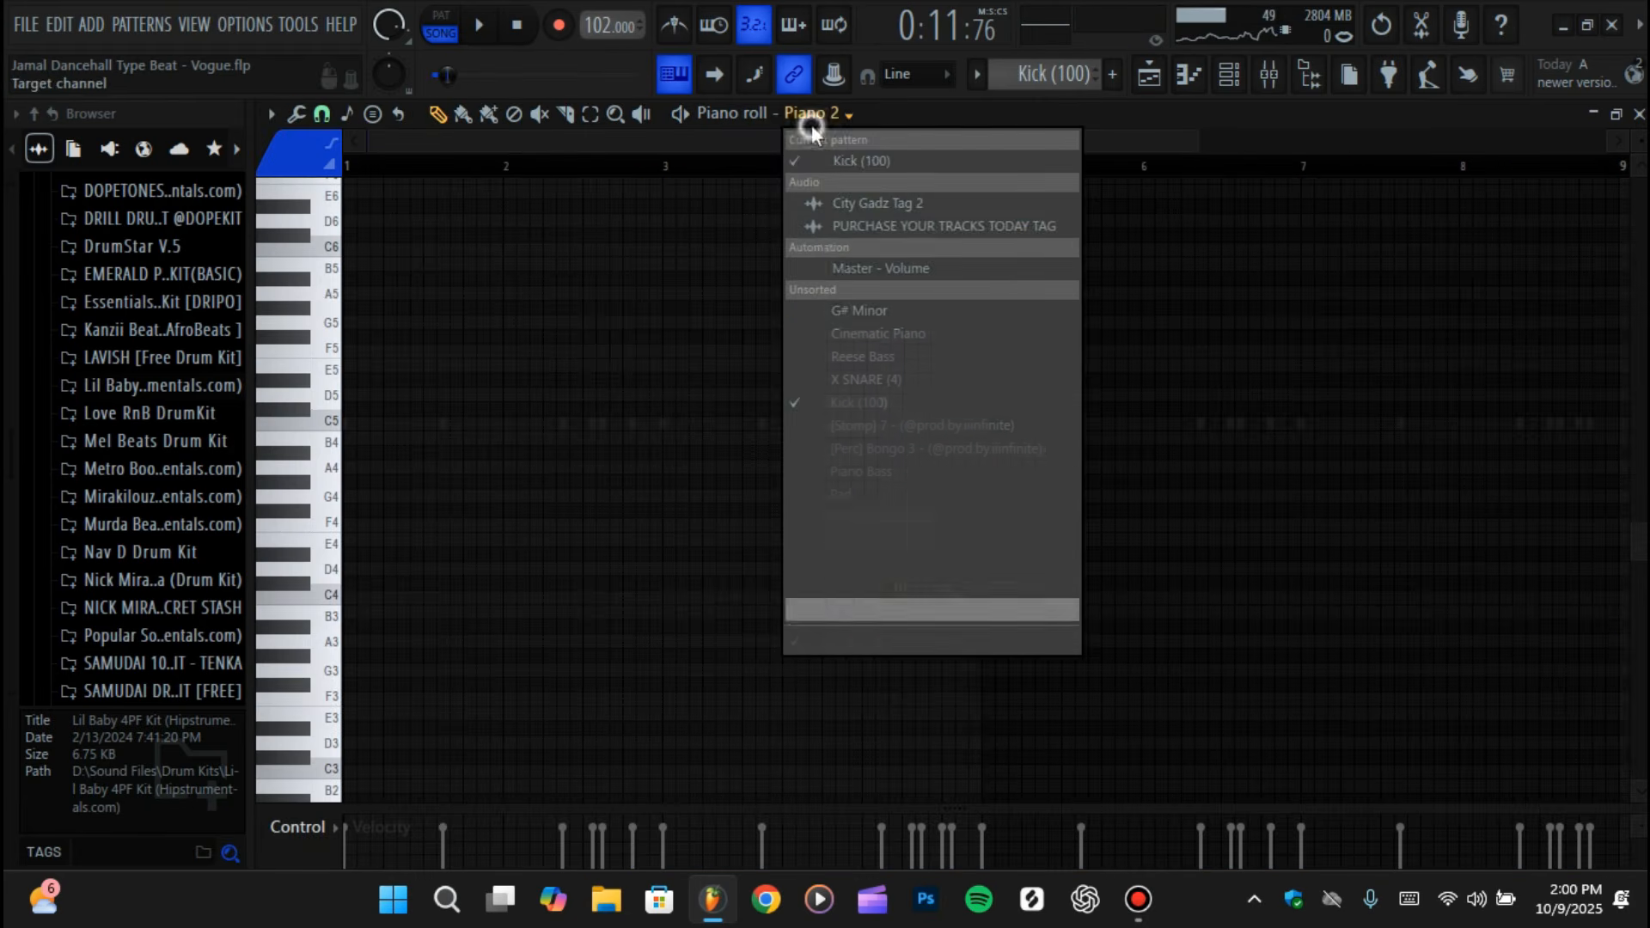
{"action": "left_click", "coordinate": [869, 401]}
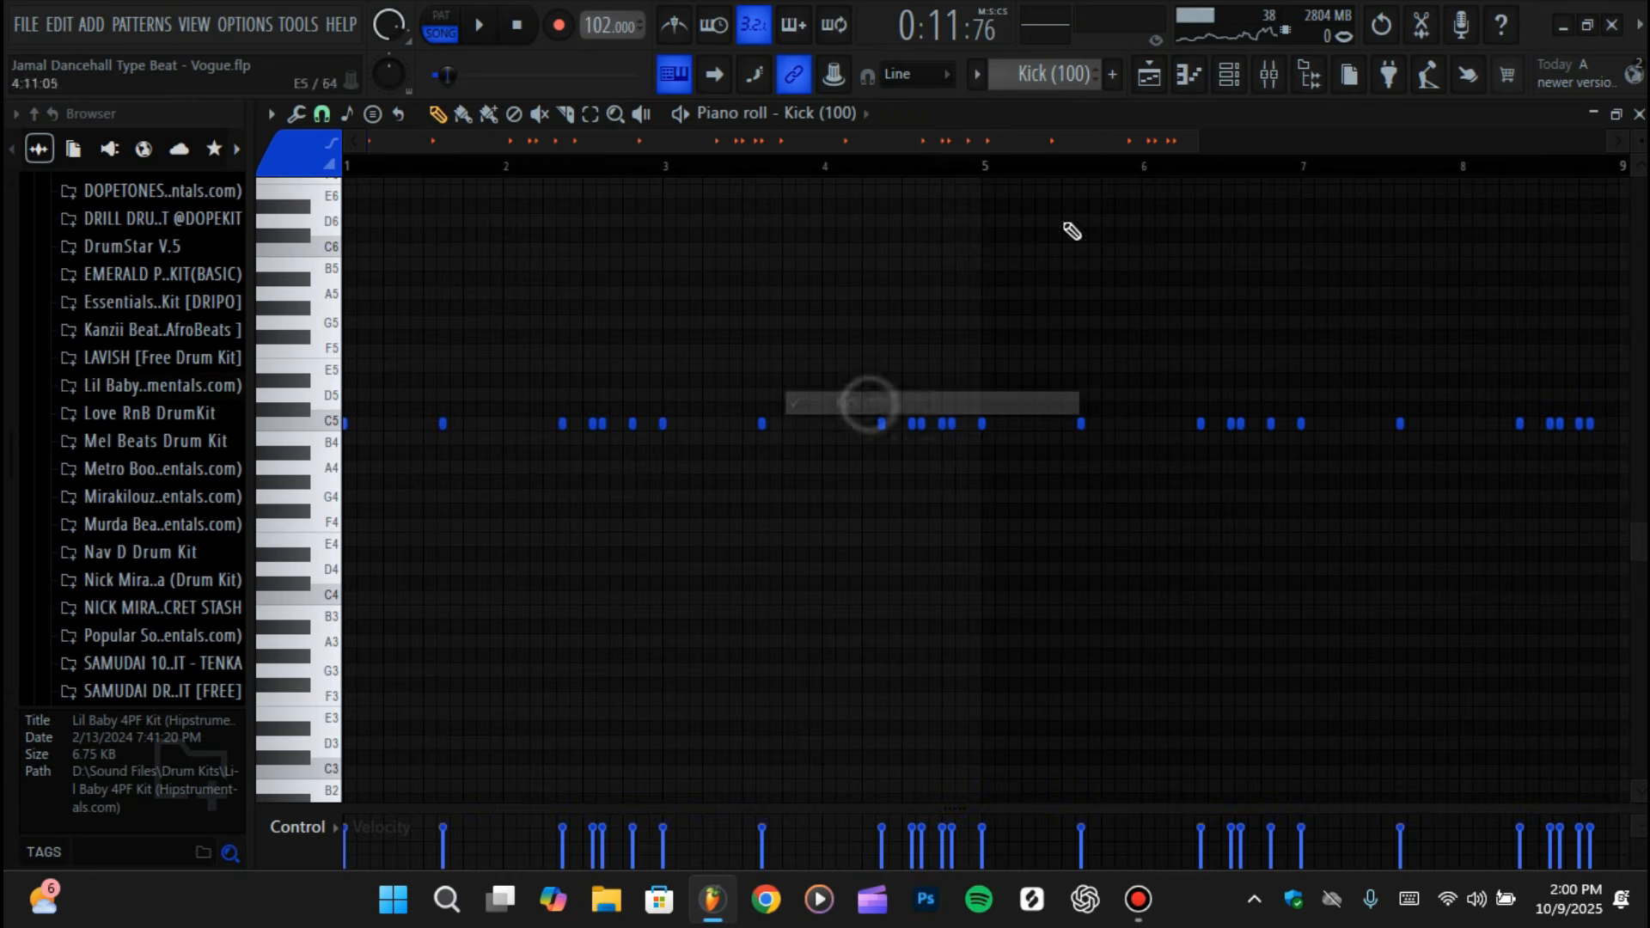
- Compare the effect chains of the Kick (100) and 808 (Quay QC Master) inserts in the mixer
{"action": "left_click", "coordinate": [1269, 74]}
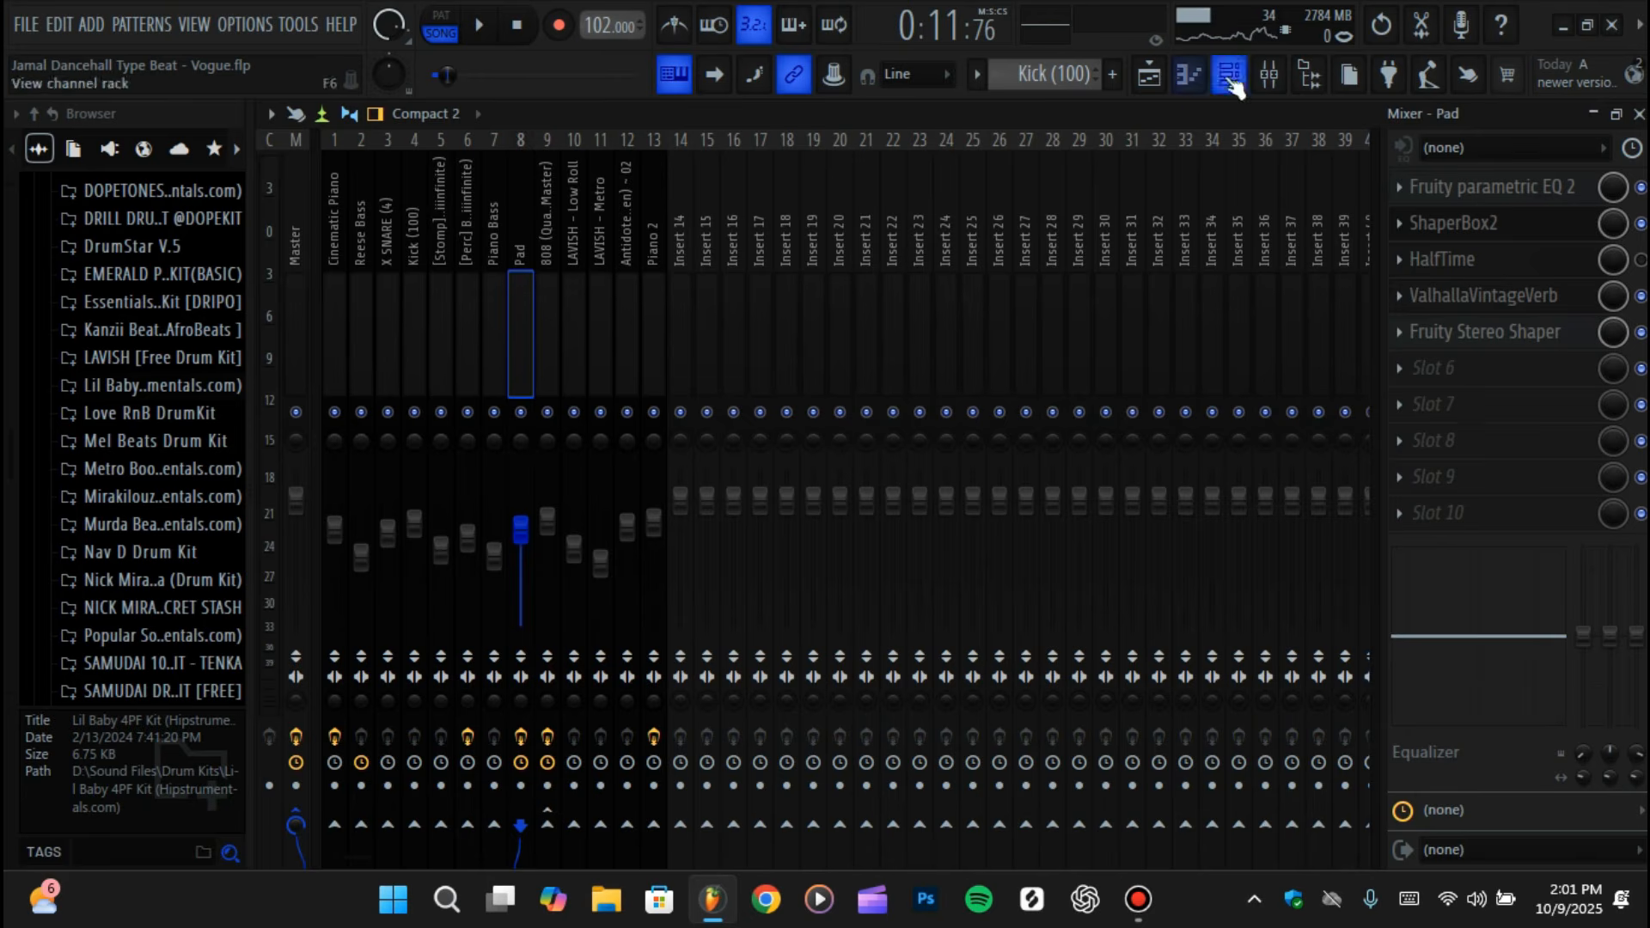
{"action": "left_click", "coordinate": [418, 315]}
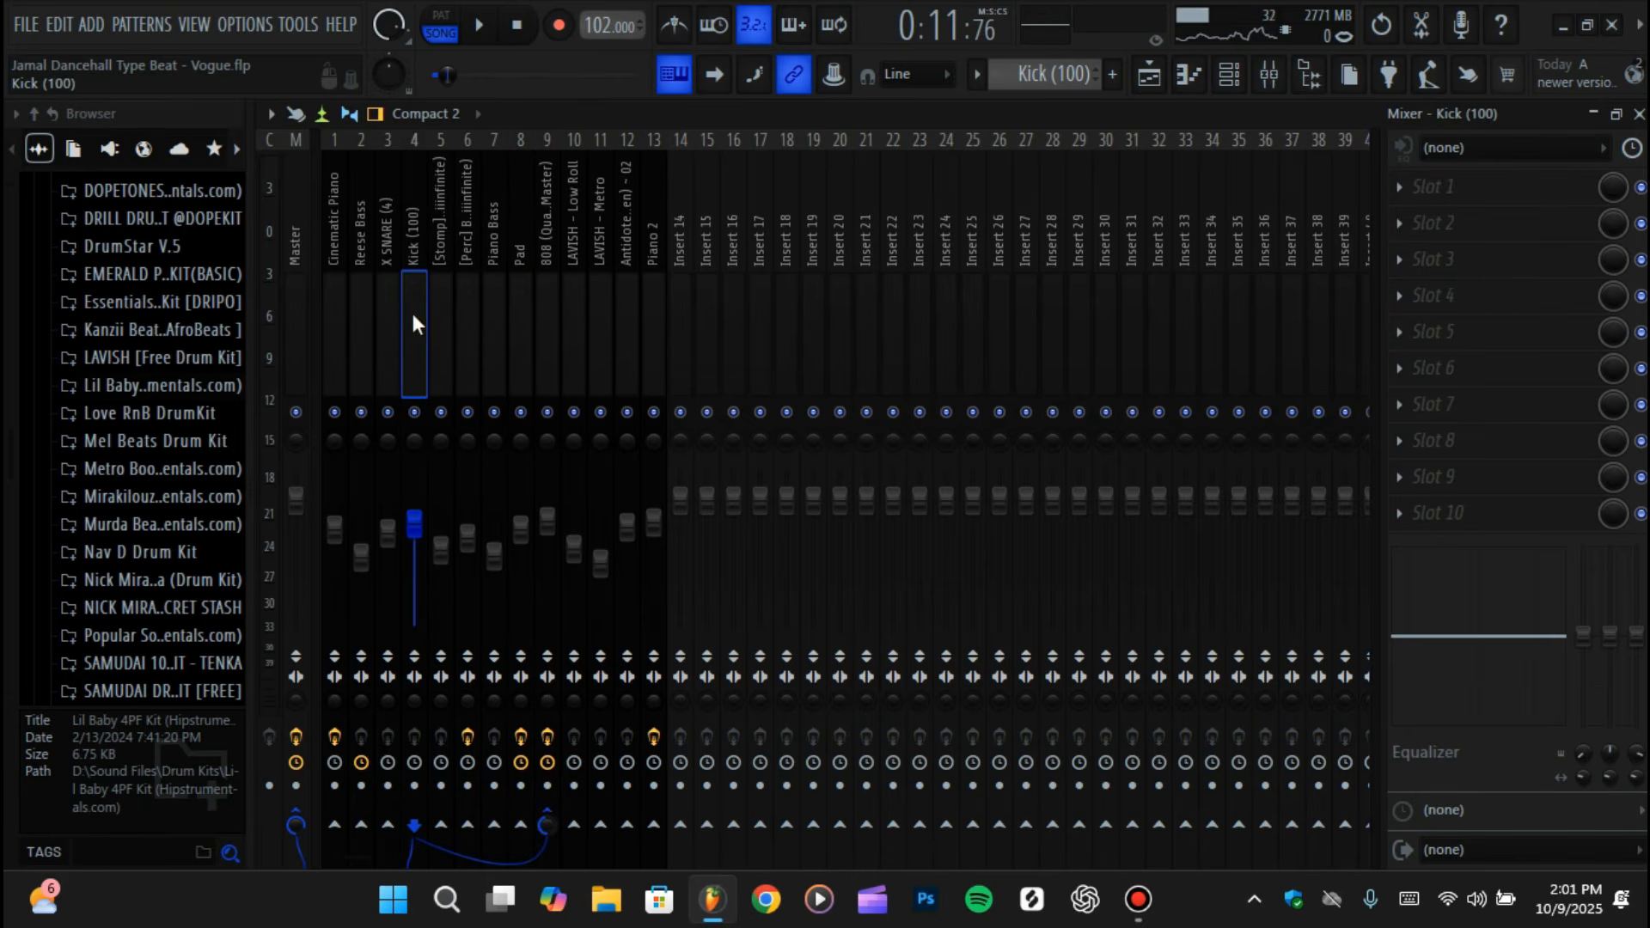
{"action": "left_click", "coordinate": [547, 281]}
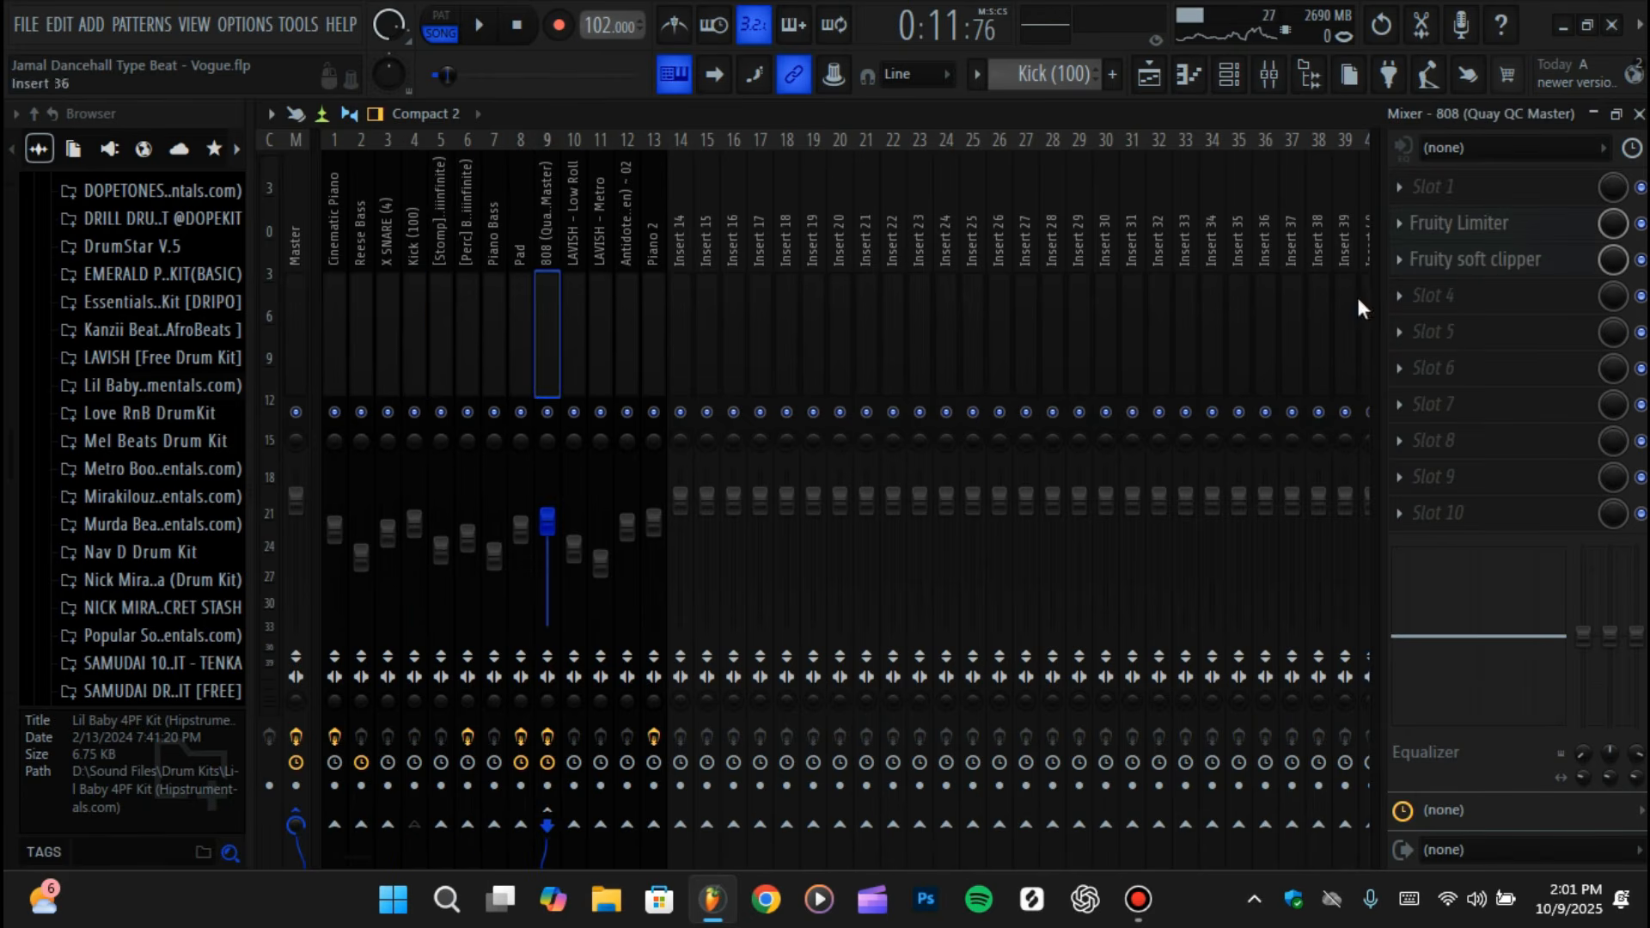
- Examine the Fruity Limiter compressor and Fruity soft clipper settings on the 808 (Quay QC Master) insert
{"action": "left_click", "coordinate": [1482, 267]}
{"action": "left_click", "coordinate": [1481, 265]}
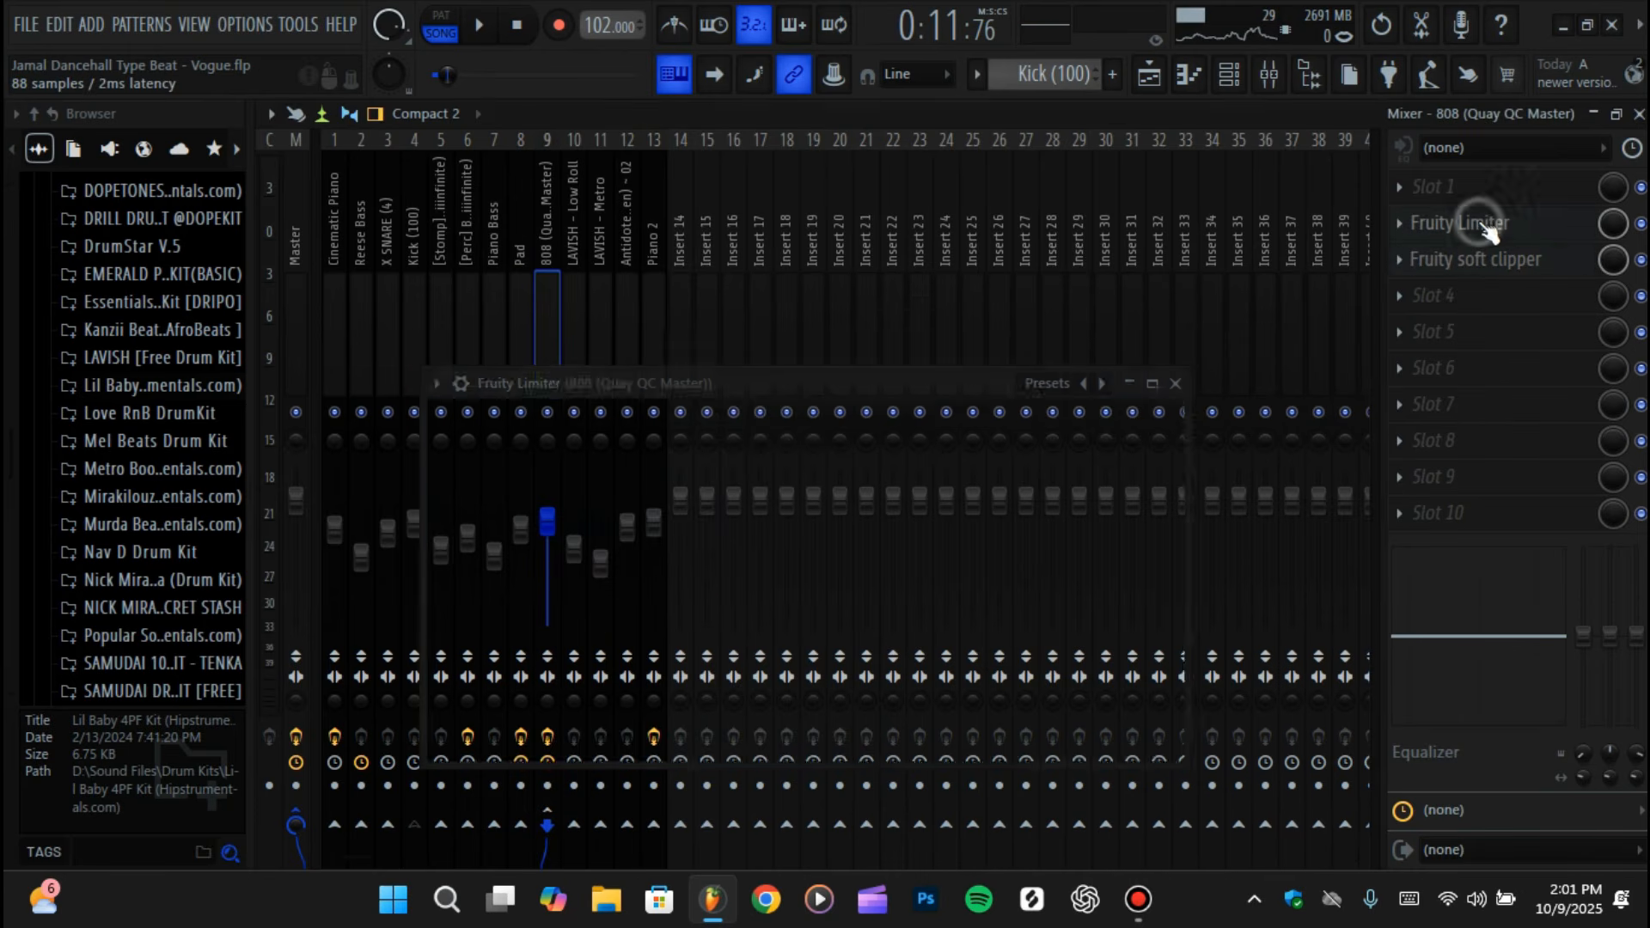
{"action": "left_click", "coordinate": [1478, 223]}
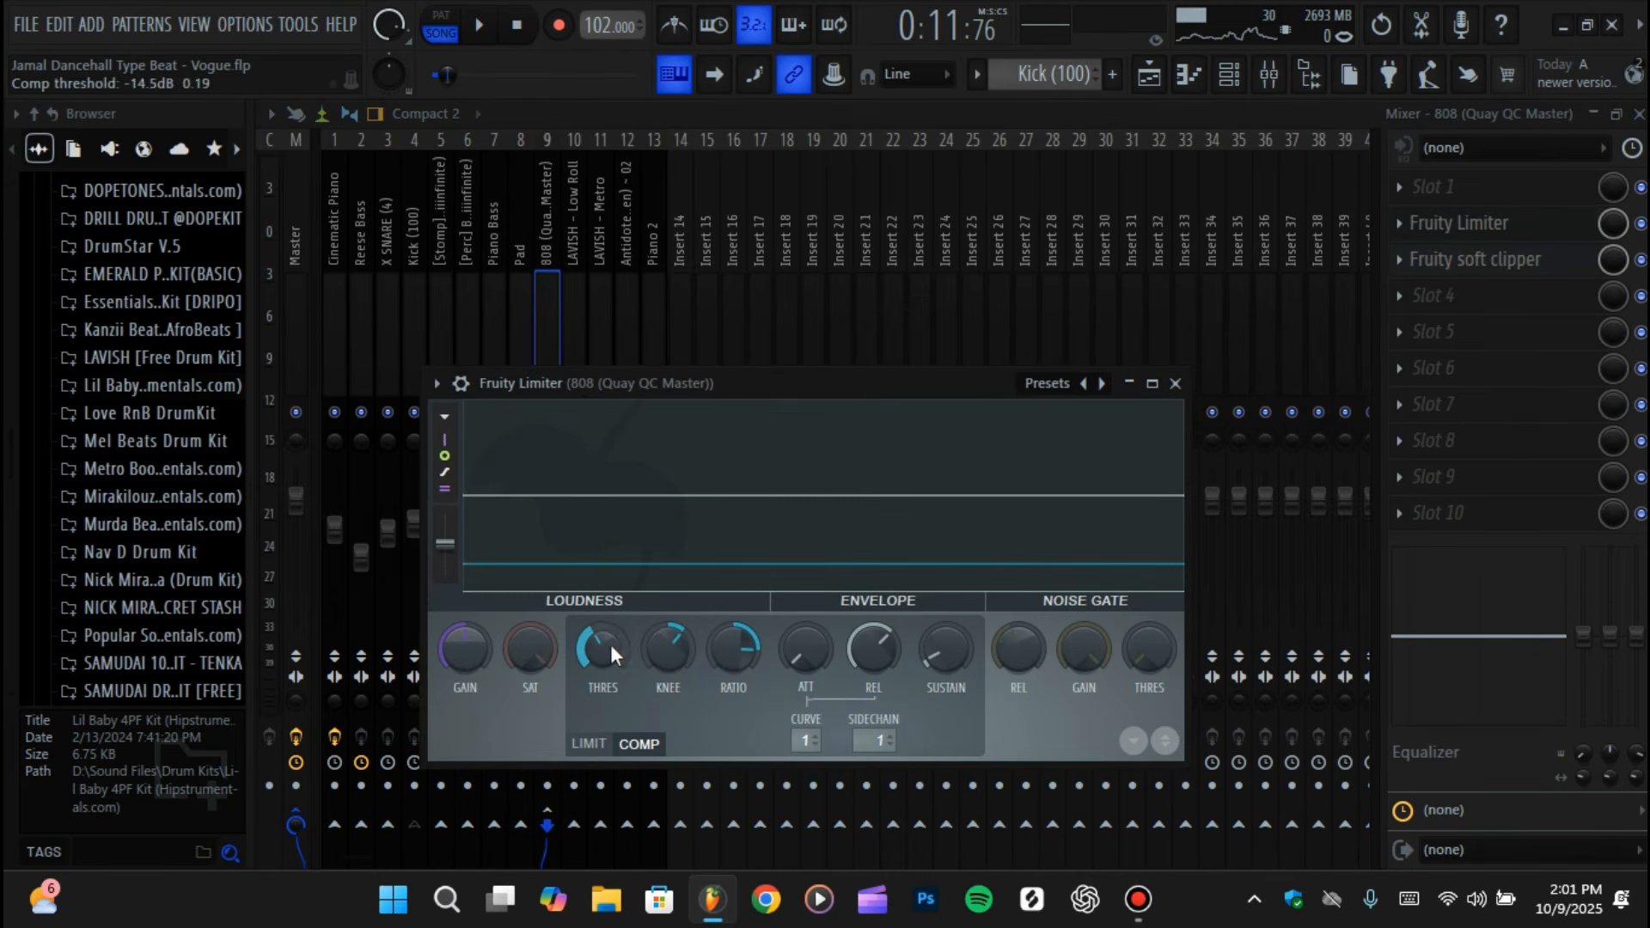
{"action": "left_click", "coordinate": [1488, 266]}
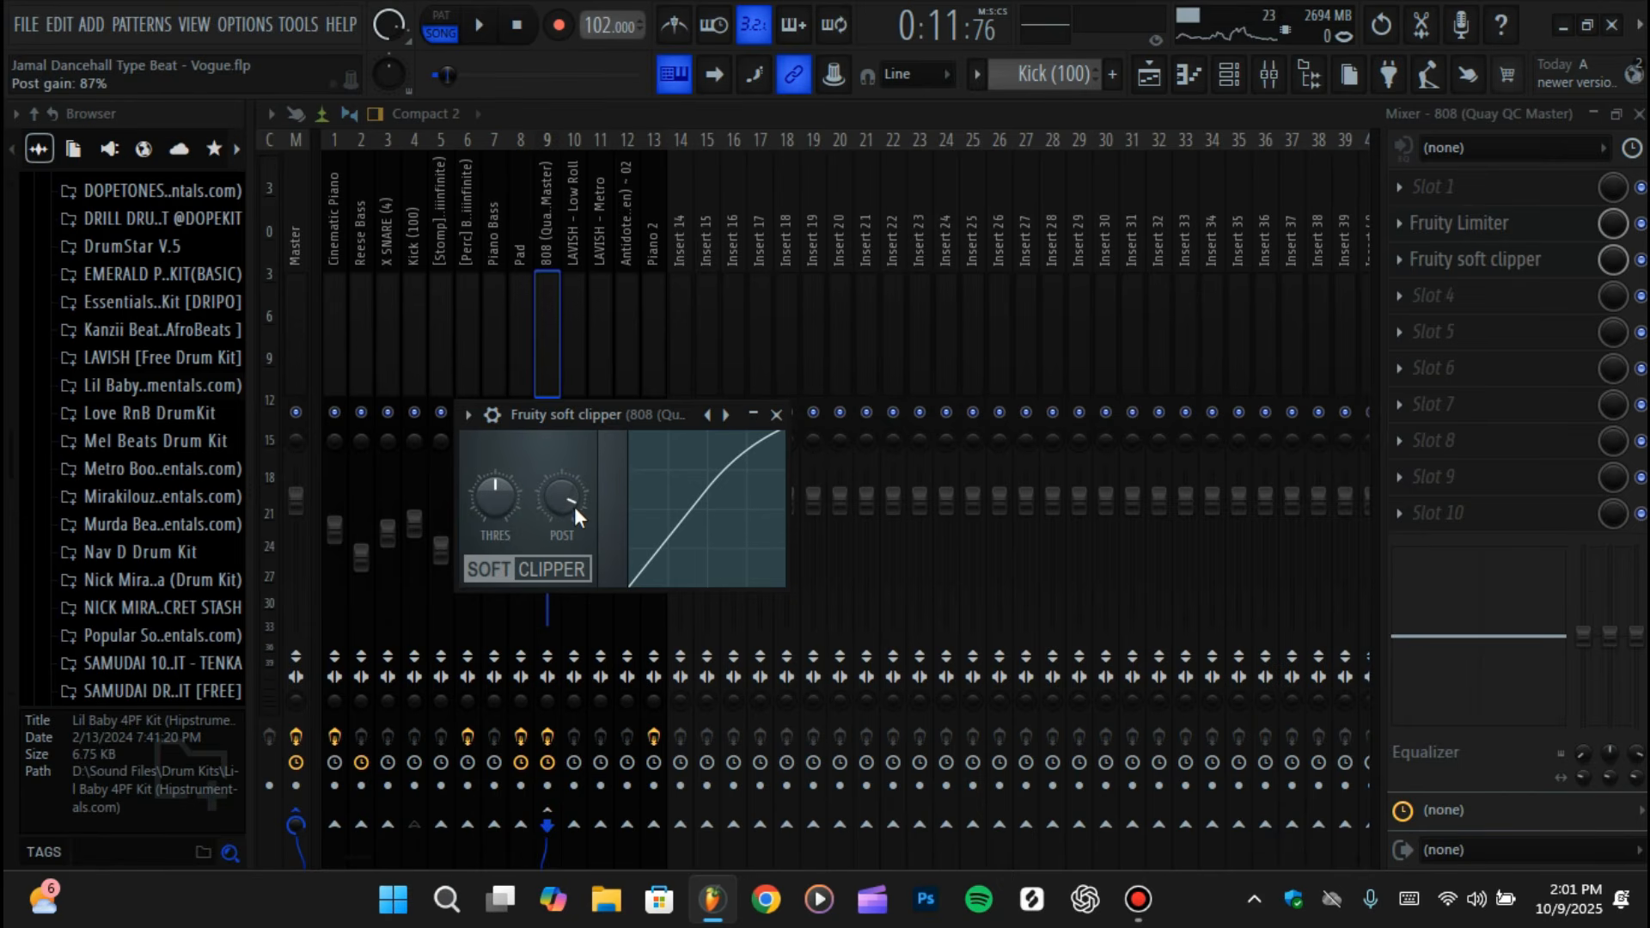
{"action": "left_click", "coordinate": [1465, 260]}
{"action": "left_click", "coordinate": [1462, 223]}
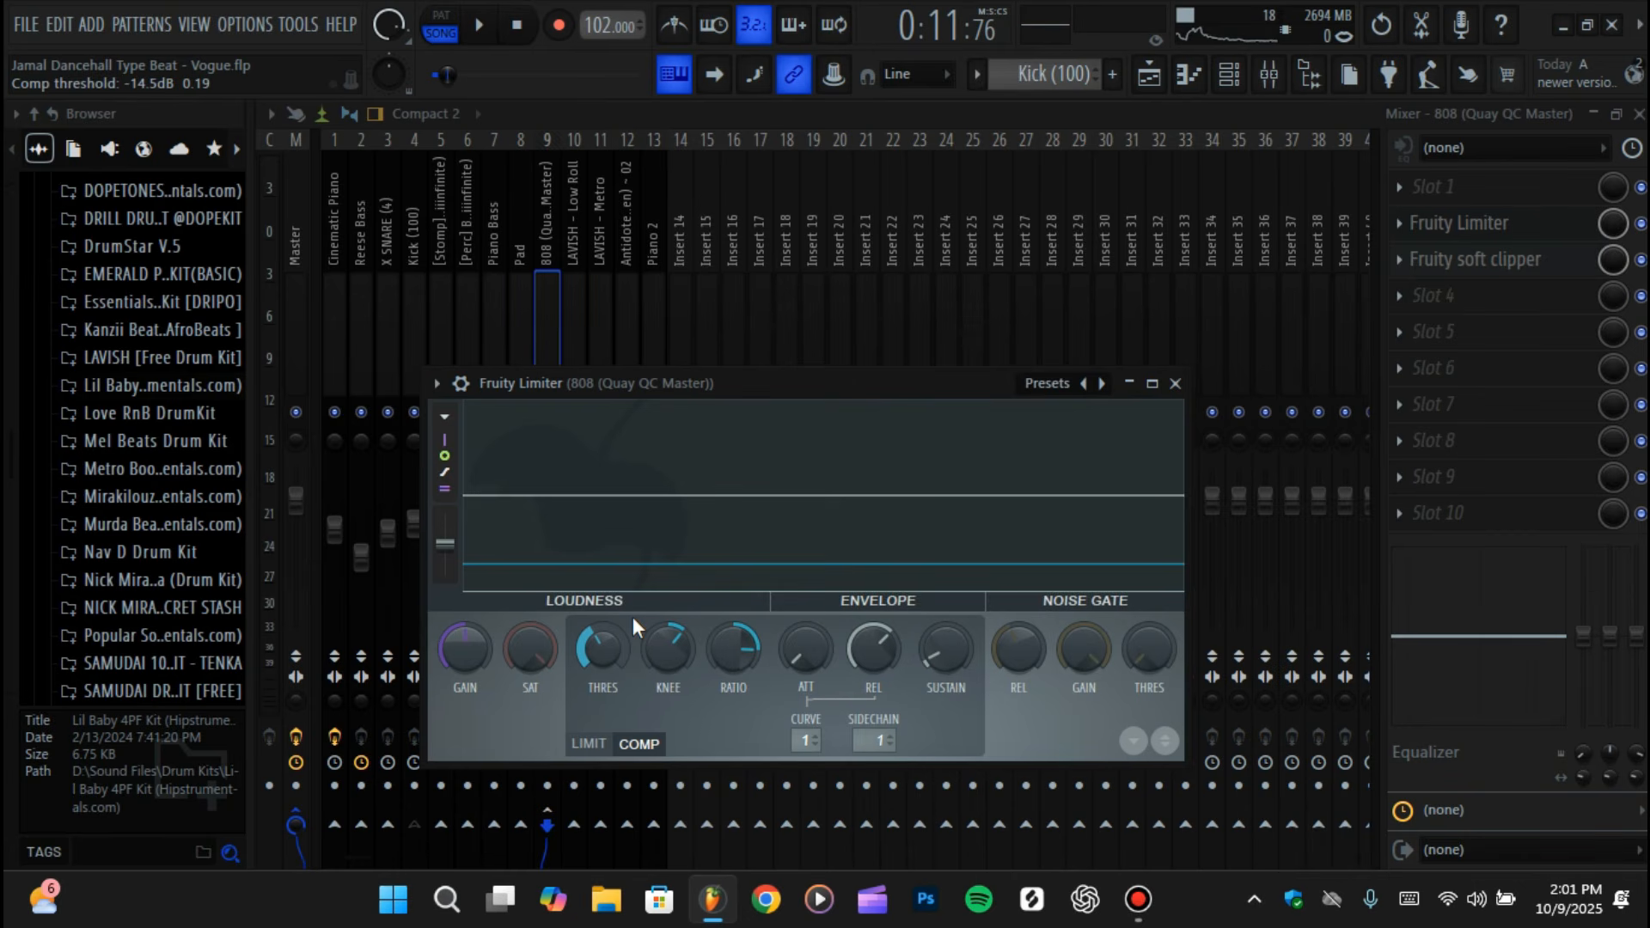
- Review the playlist arrangement alongside the mixer levels and reset the song position to the start
{"action": "left_click", "coordinate": [1149, 74]}
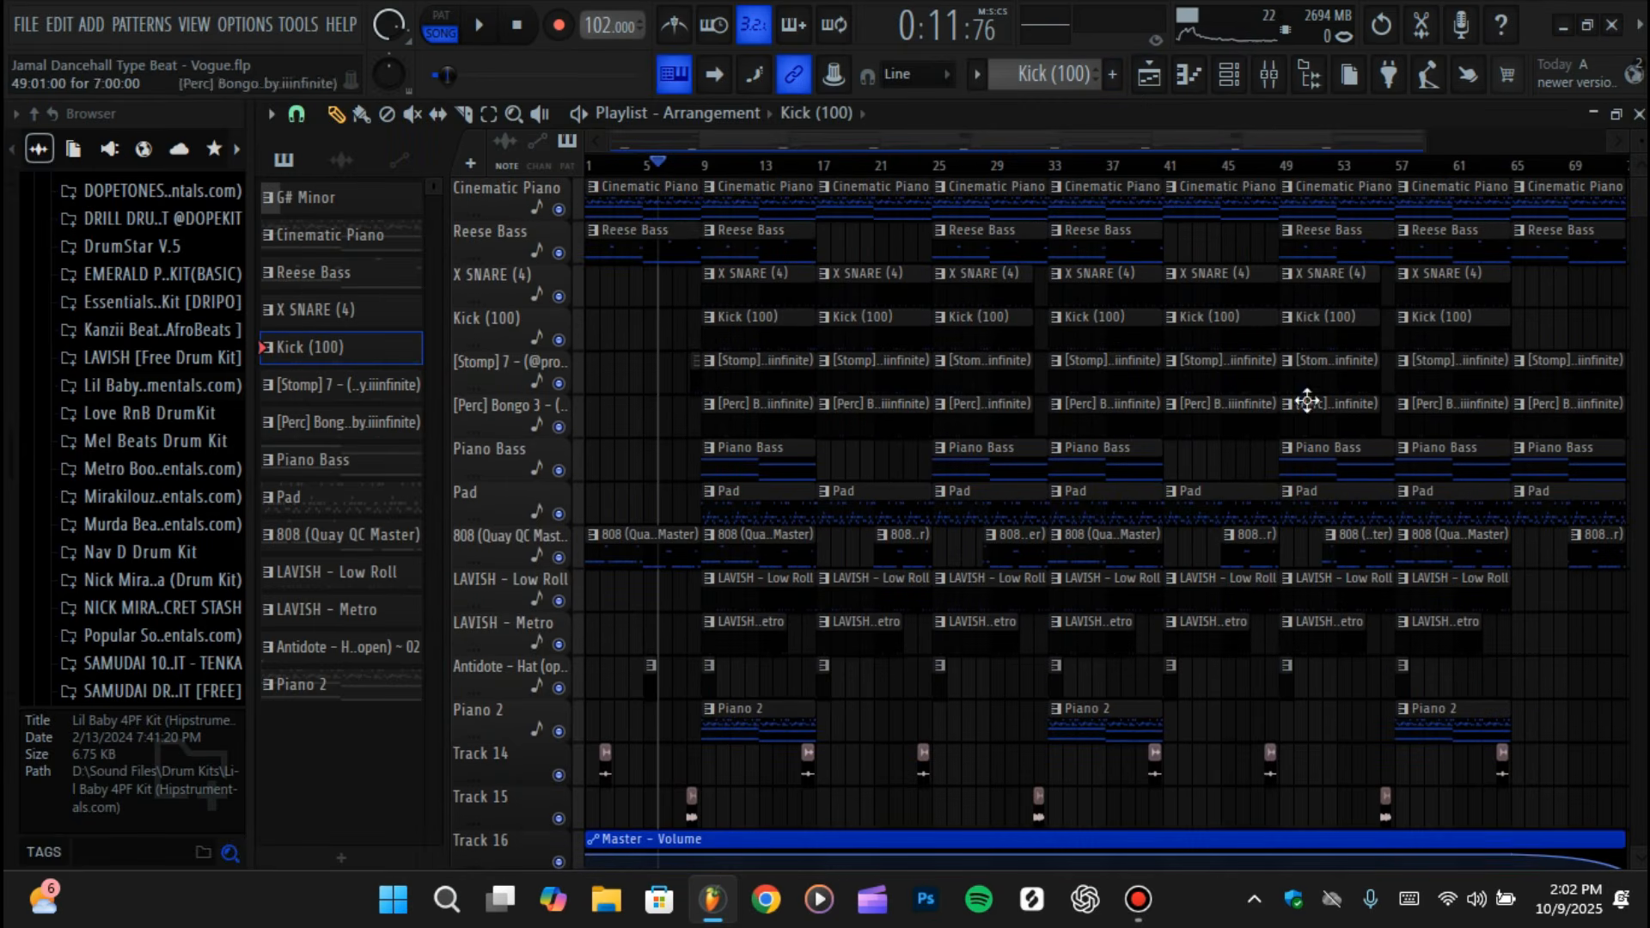
{"action": "left_click", "coordinate": [1267, 76]}
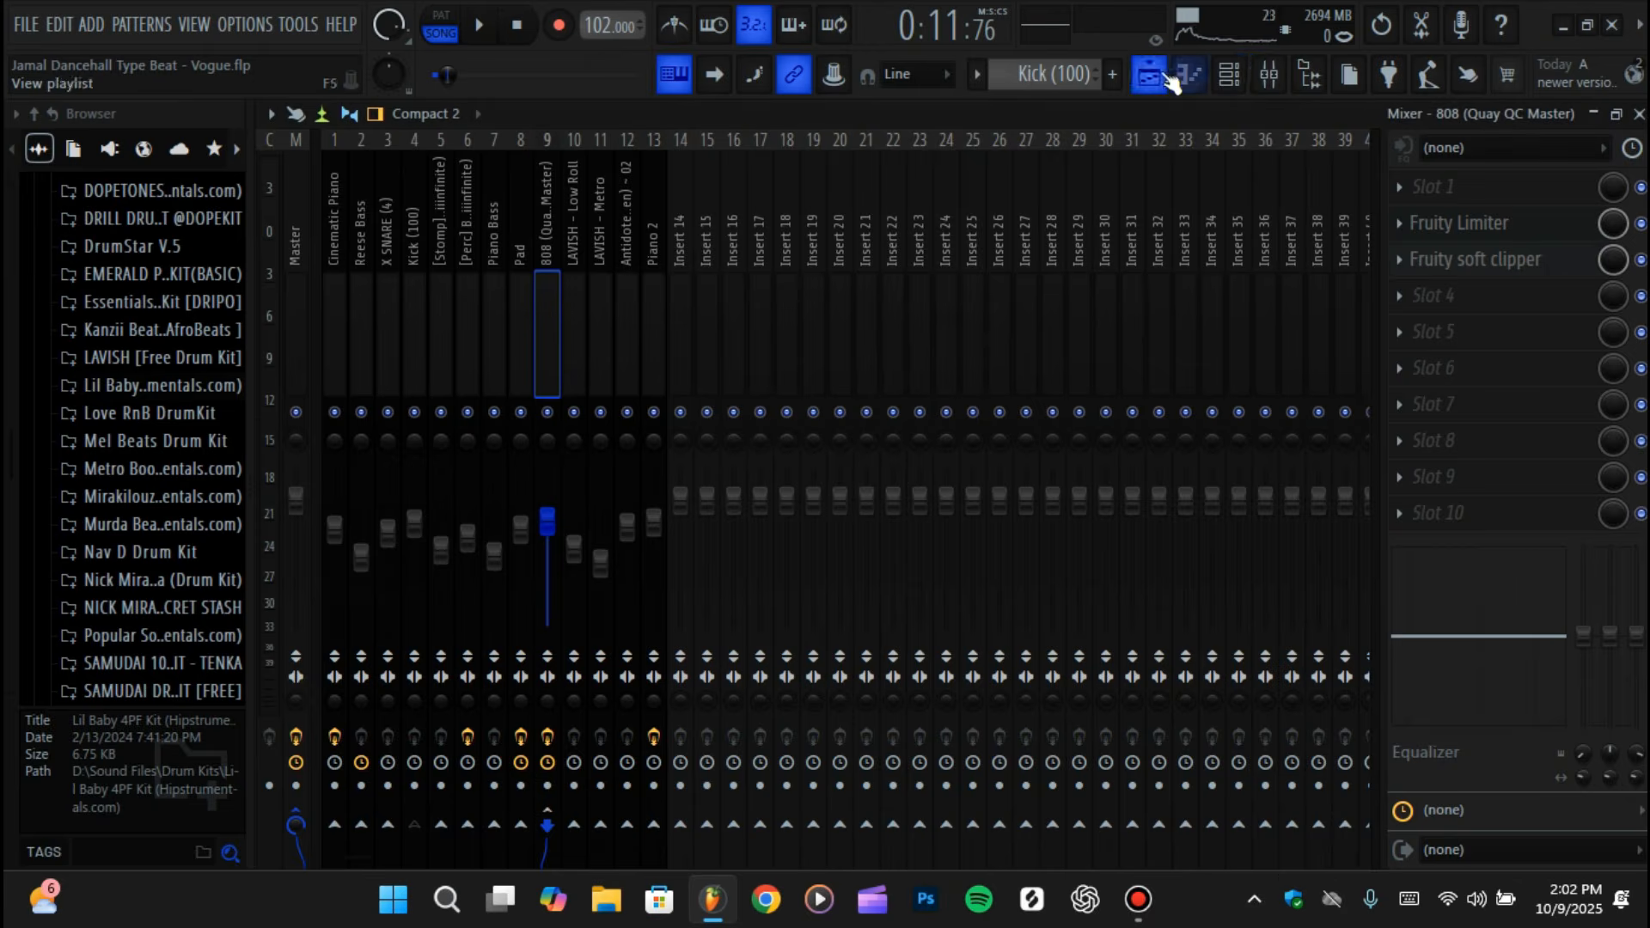
{"action": "left_click", "coordinate": [1149, 74]}
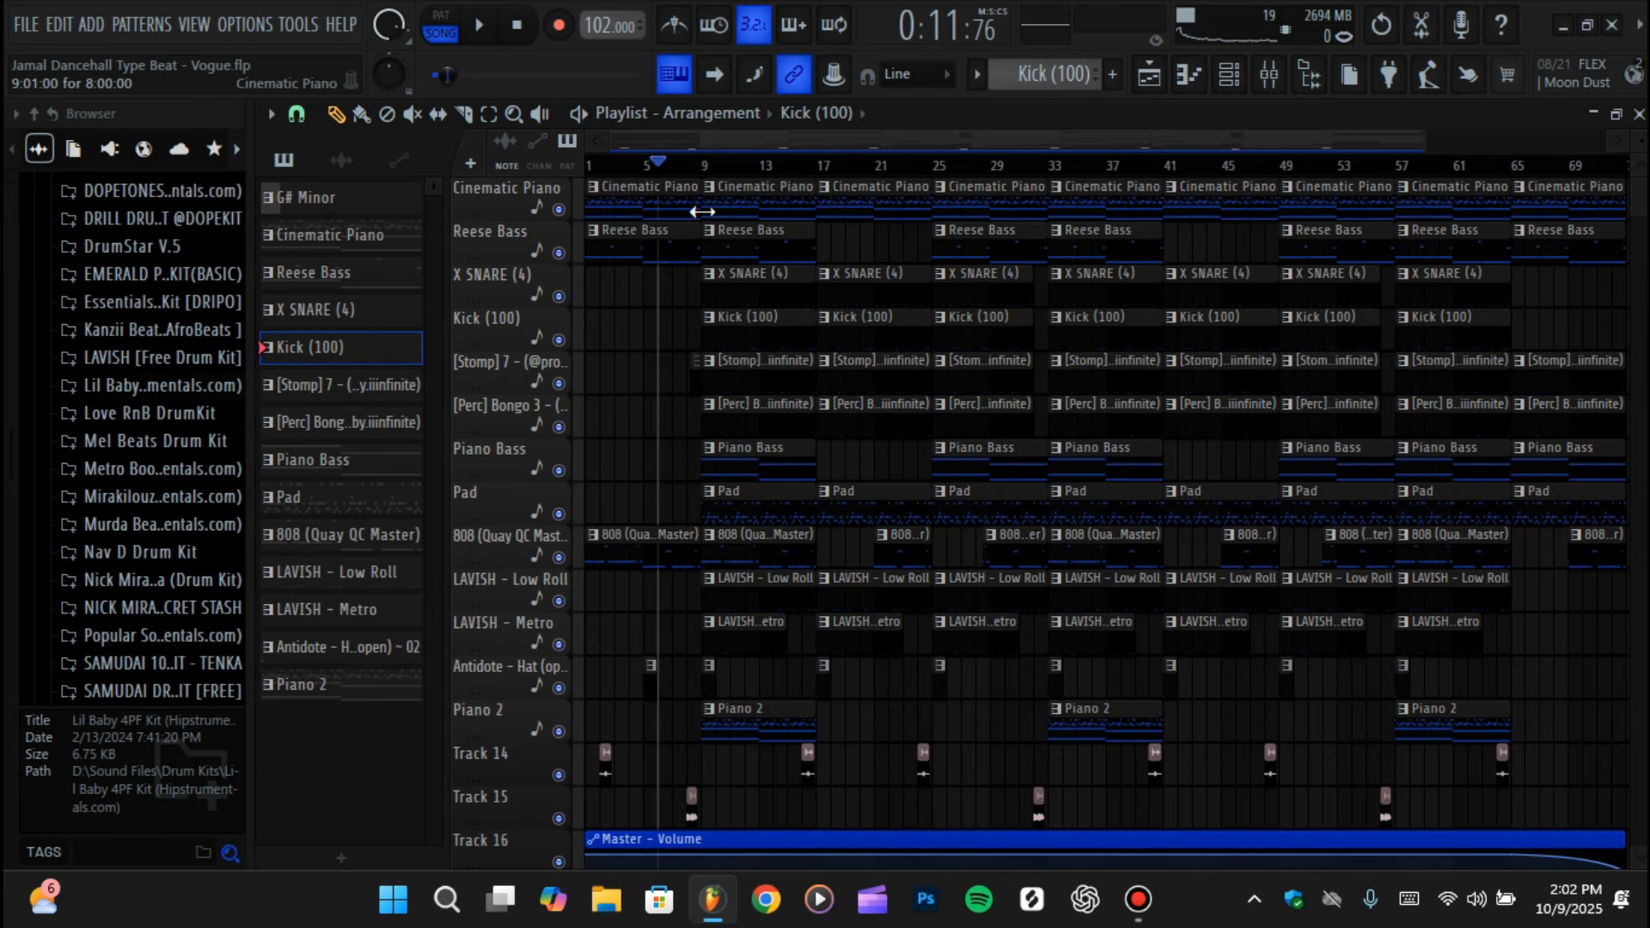
{"action": "left_click", "coordinate": [516, 24]}
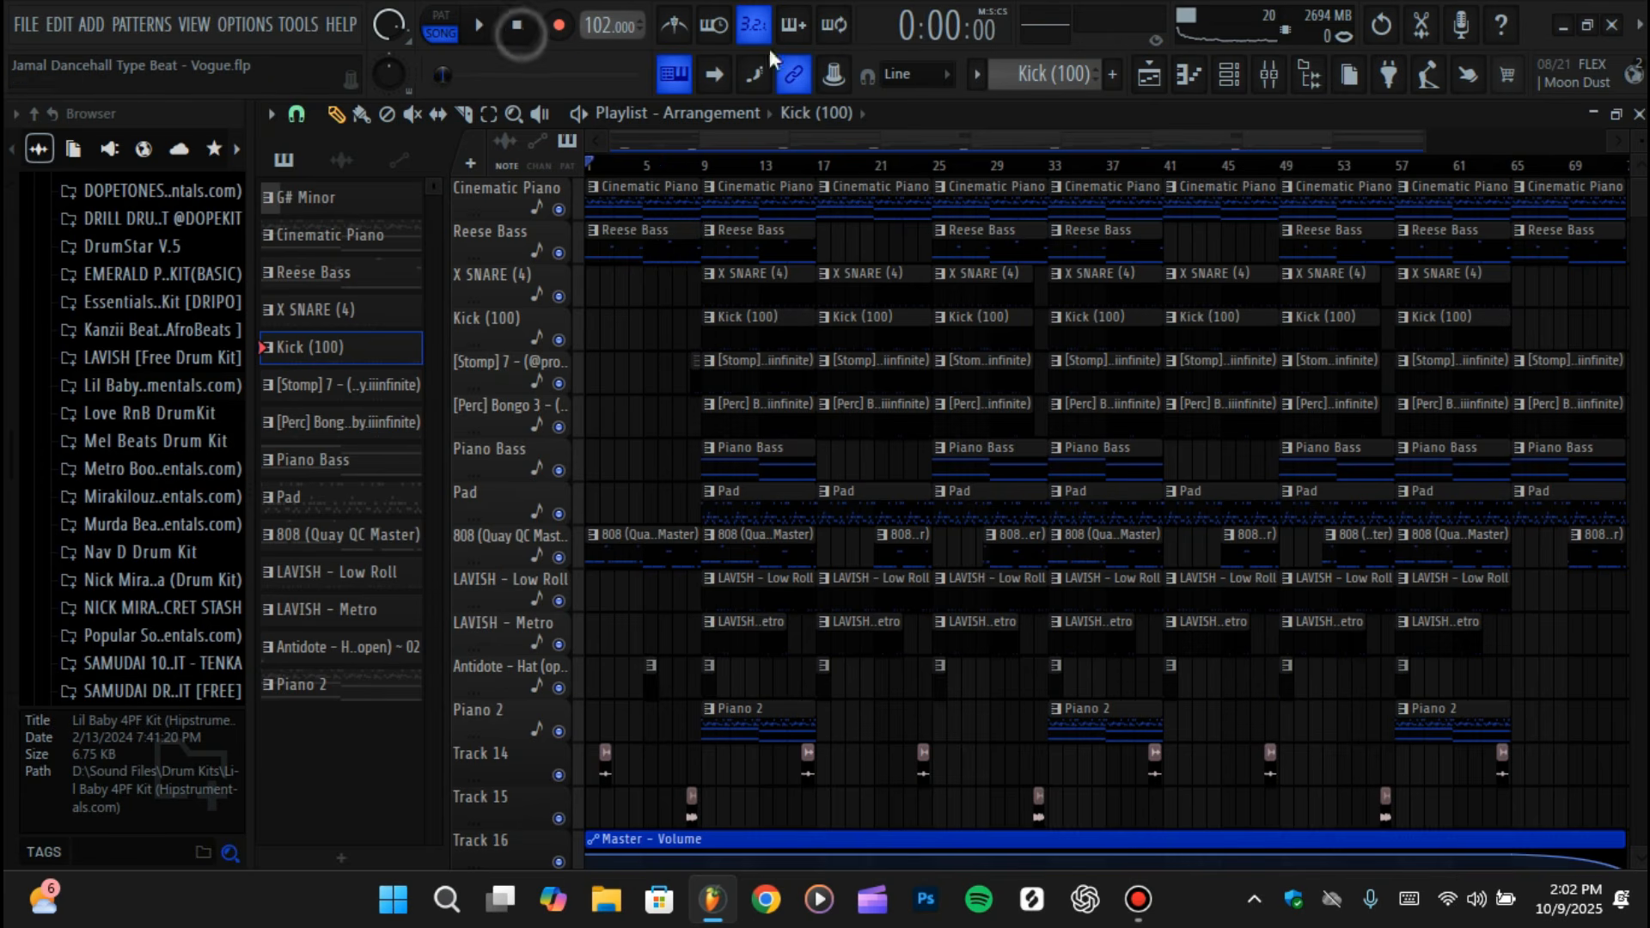
{"action": "left_click", "coordinate": [1268, 74]}
{"action": "left_click", "coordinate": [1150, 75]}
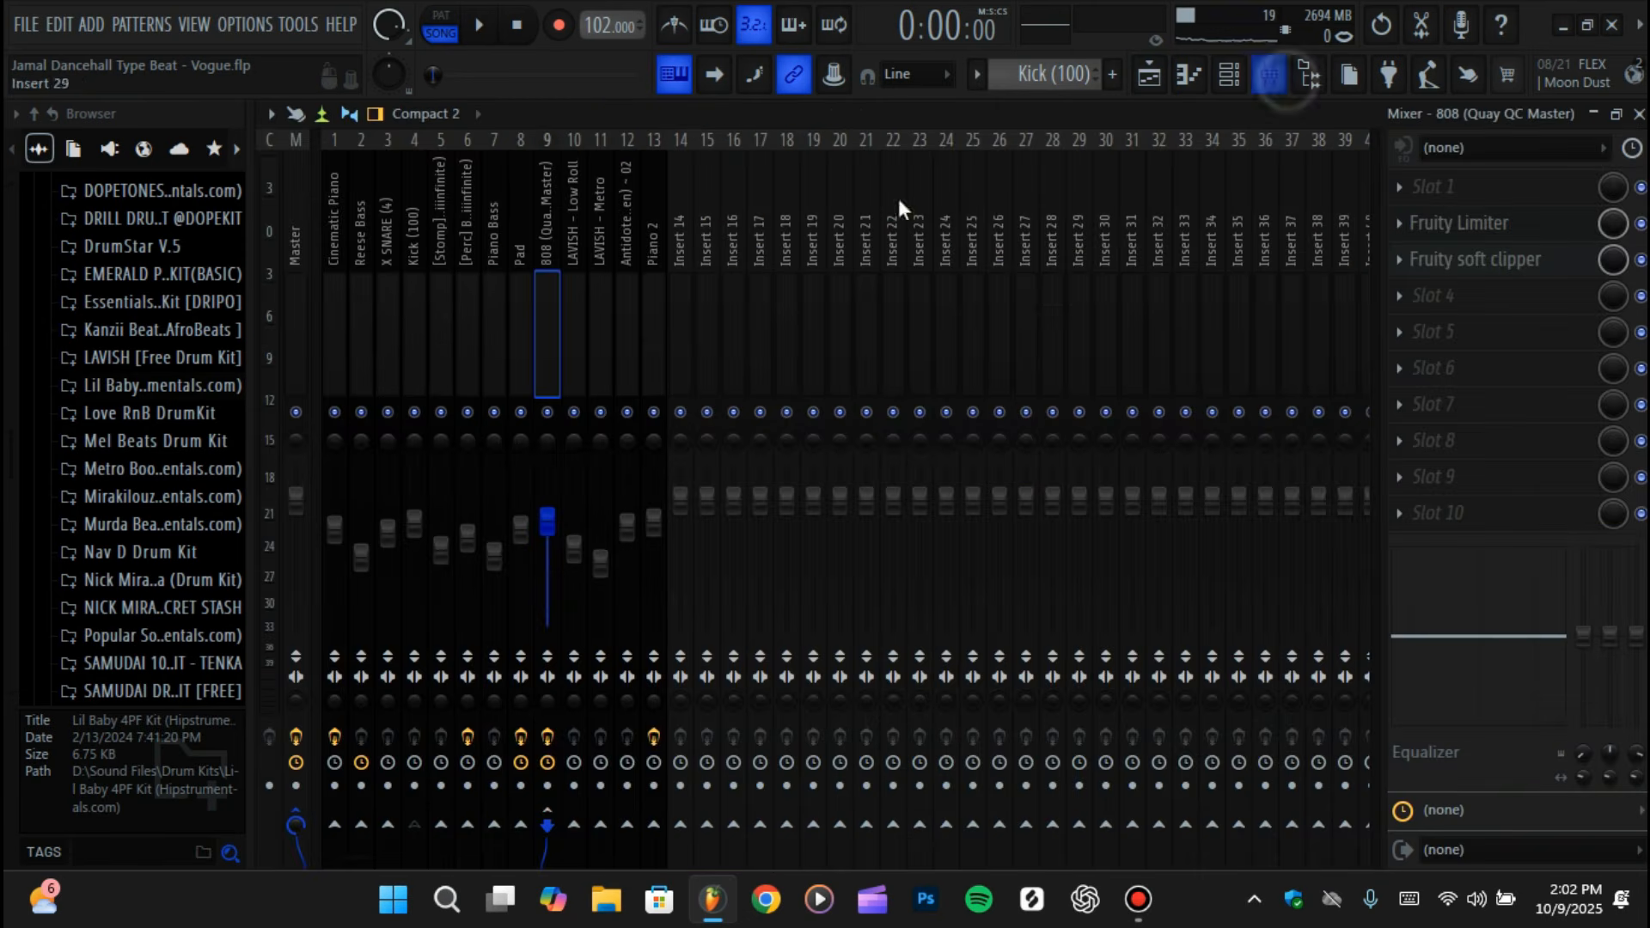
- Load the Mastering 2.4dB preset in the Fruity Multiband Compressor on the Master insert
{"action": "left_click", "coordinate": [1269, 74]}
{"action": "left_click", "coordinate": [291, 342]}
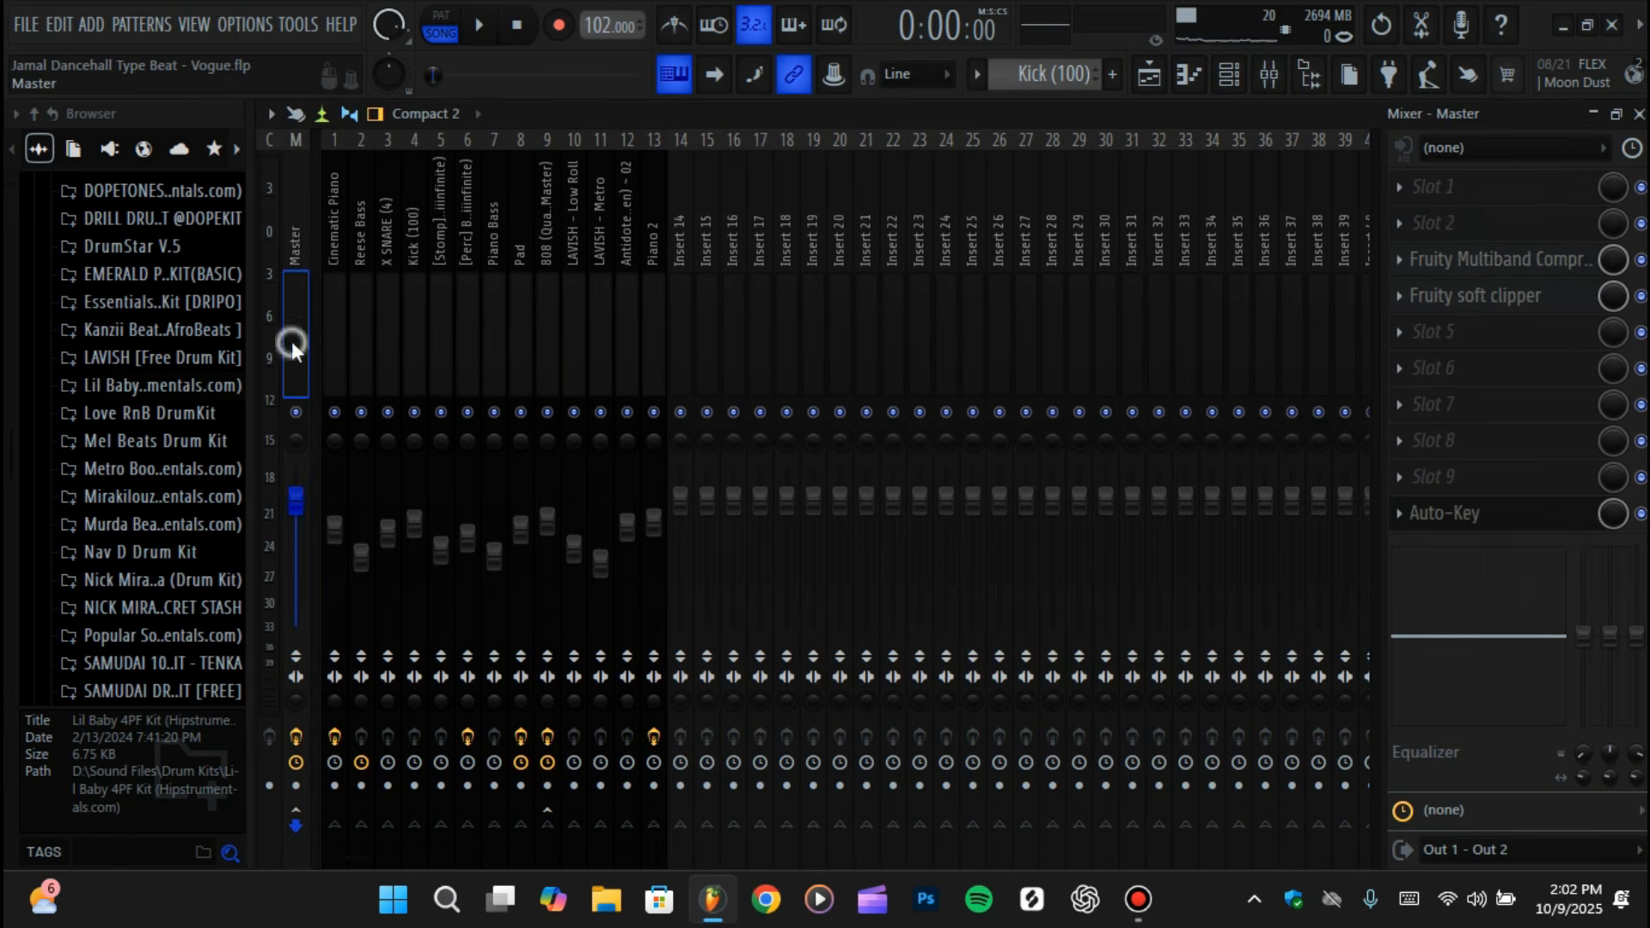
{"action": "left_click", "coordinate": [1520, 260]}
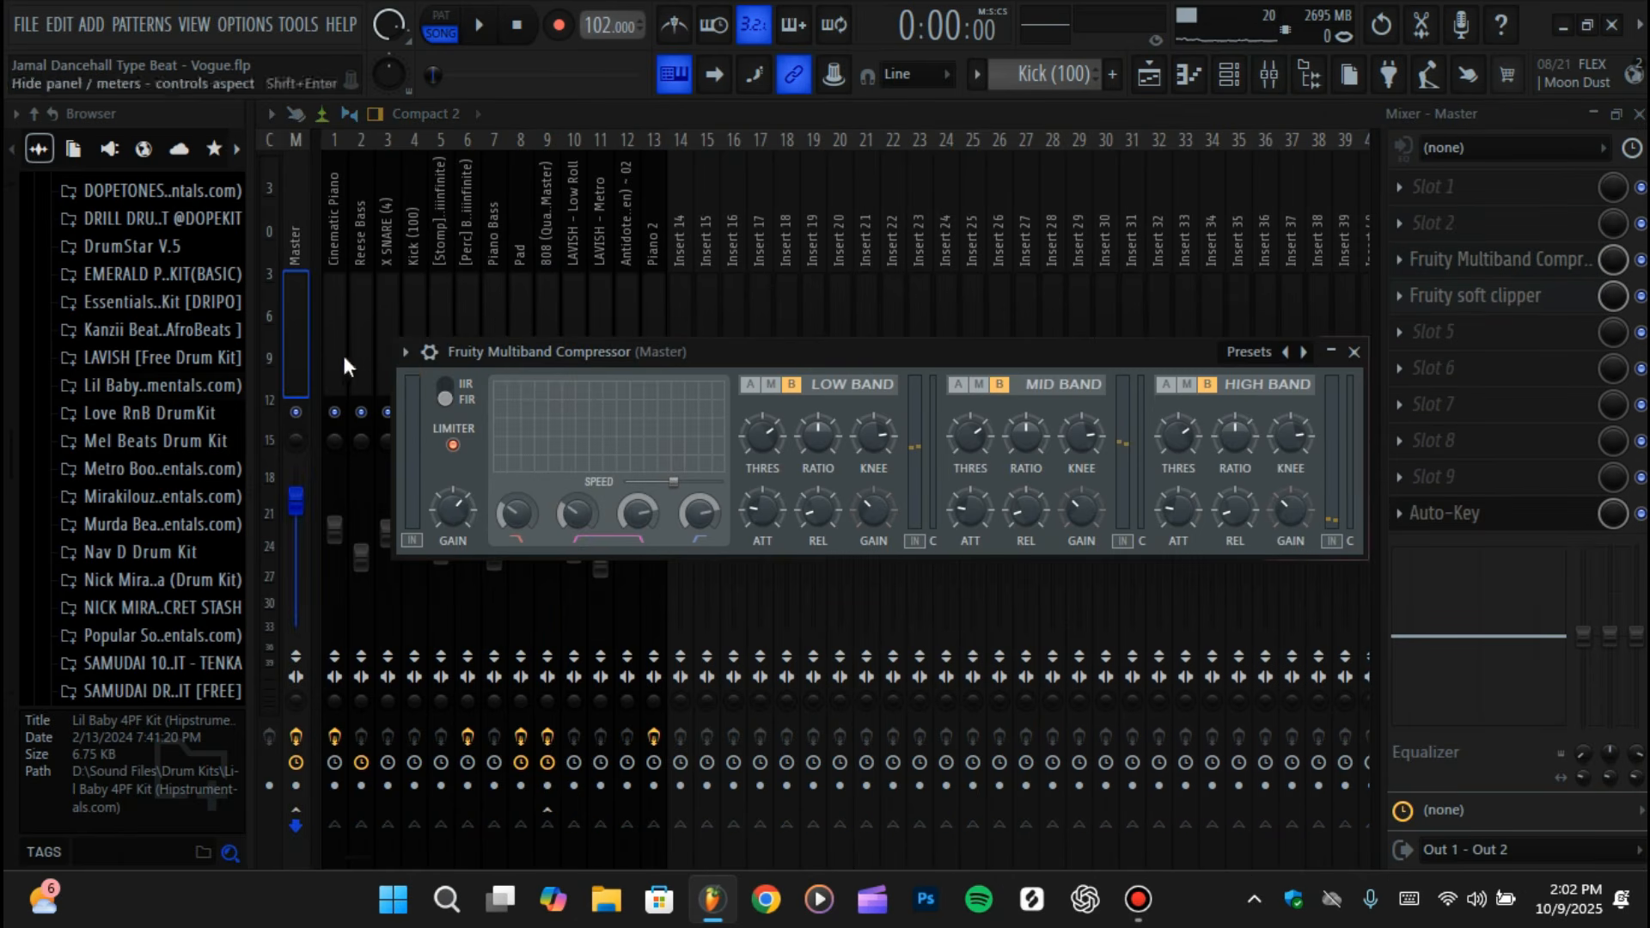
{"action": "left_click", "coordinate": [407, 353]}
{"action": "mouse_move", "coordinate": [445, 399]}
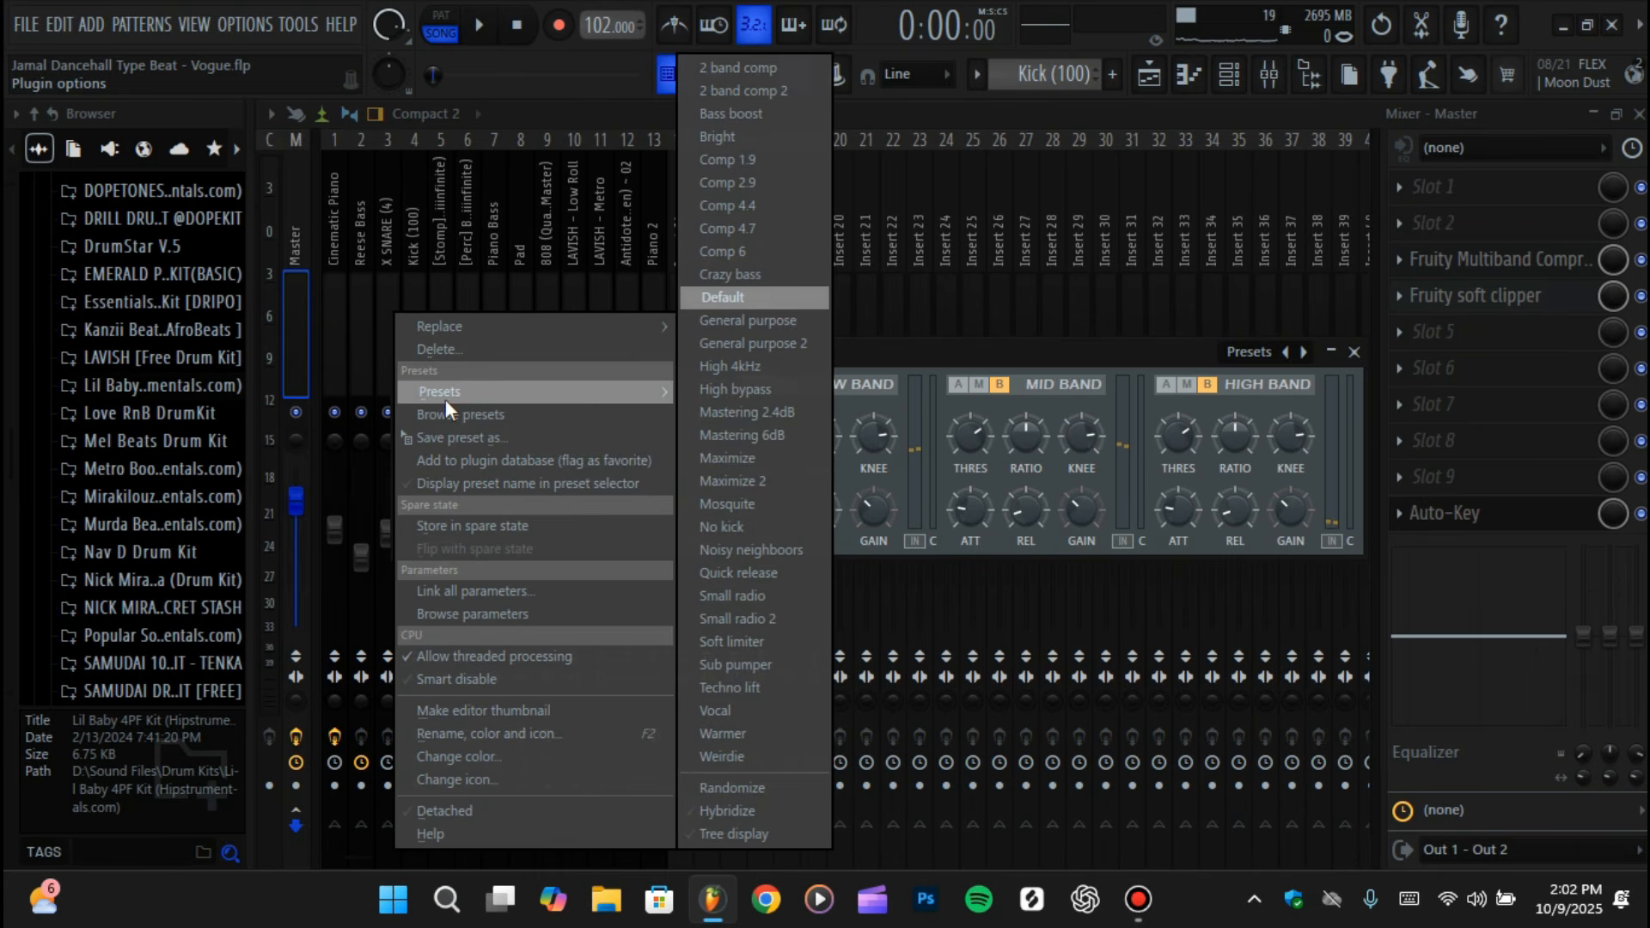
{"action": "left_click", "coordinate": [761, 411]}
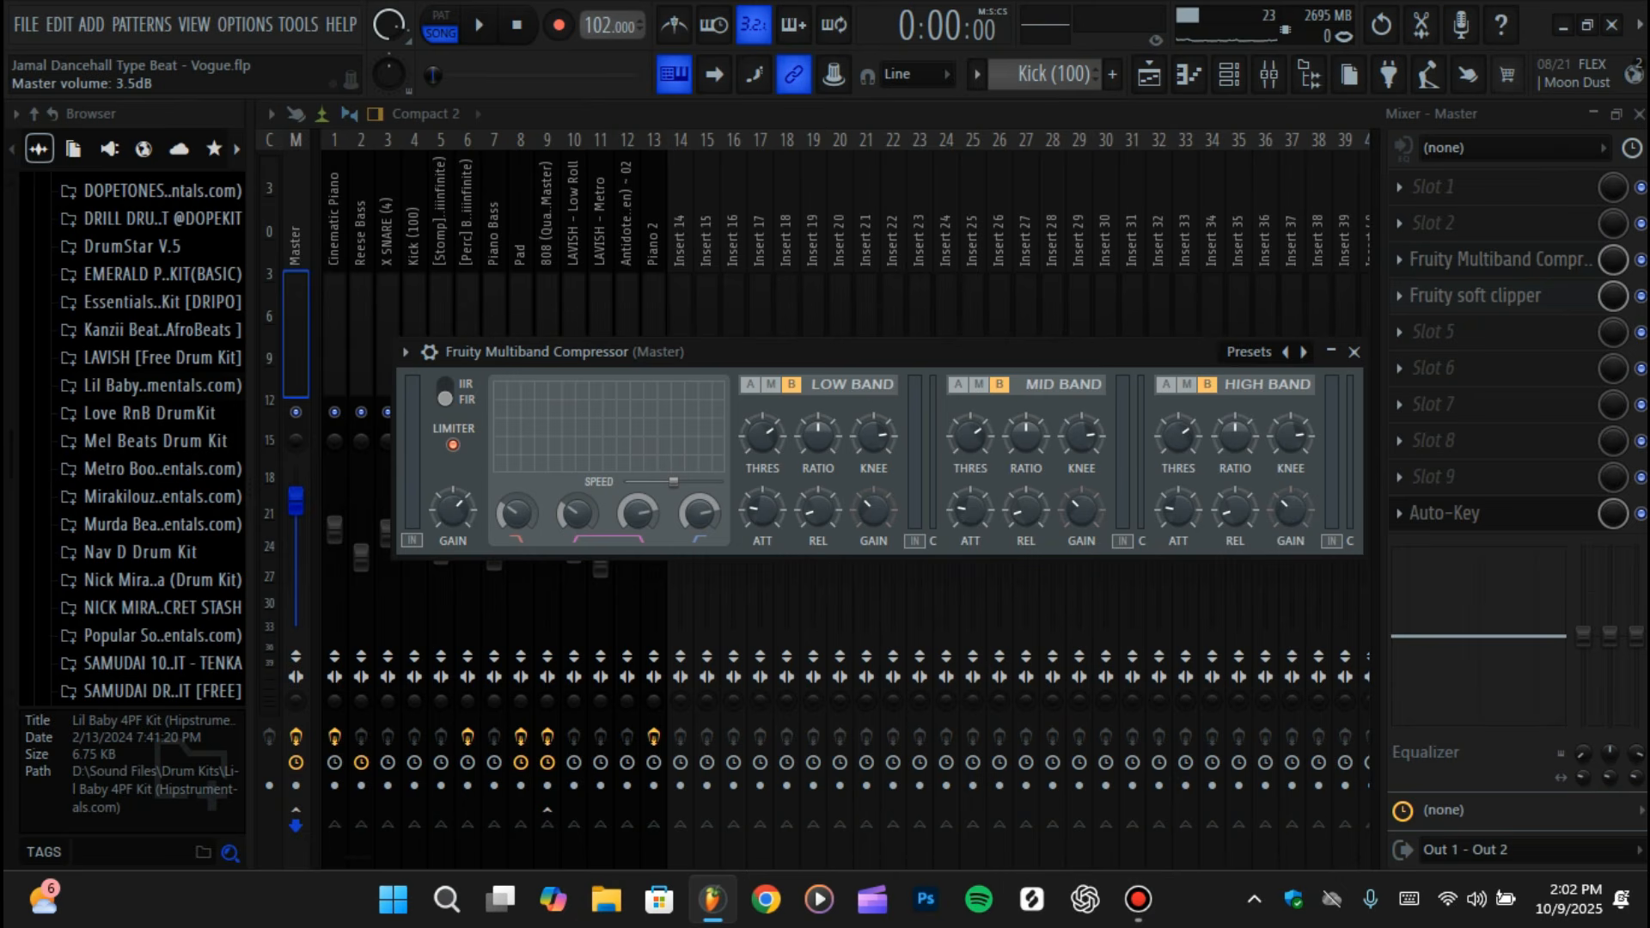
- Examine the threshold and post gain of the Master insert's Fruity soft clipper, and return to the playlist
{"action": "left_click", "coordinate": [1539, 294]}
{"action": "left_click", "coordinate": [1538, 294]}
{"action": "left_click", "coordinate": [1539, 294]}
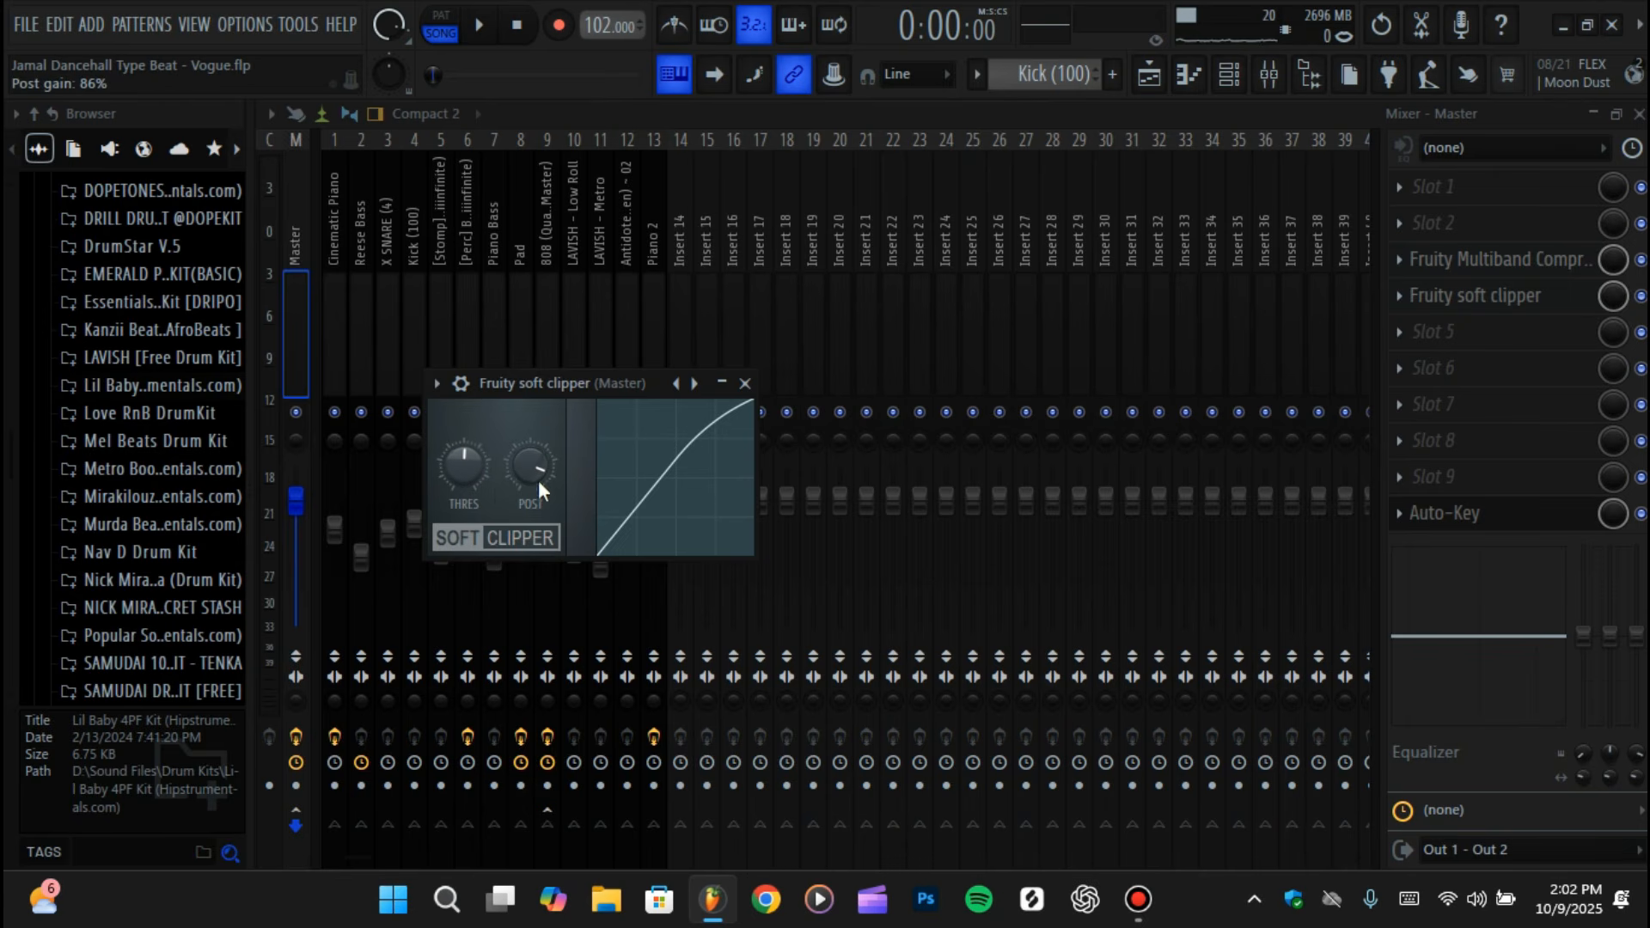
{"action": "left_click", "coordinate": [1474, 295]}
{"action": "left_click", "coordinate": [1154, 79]}
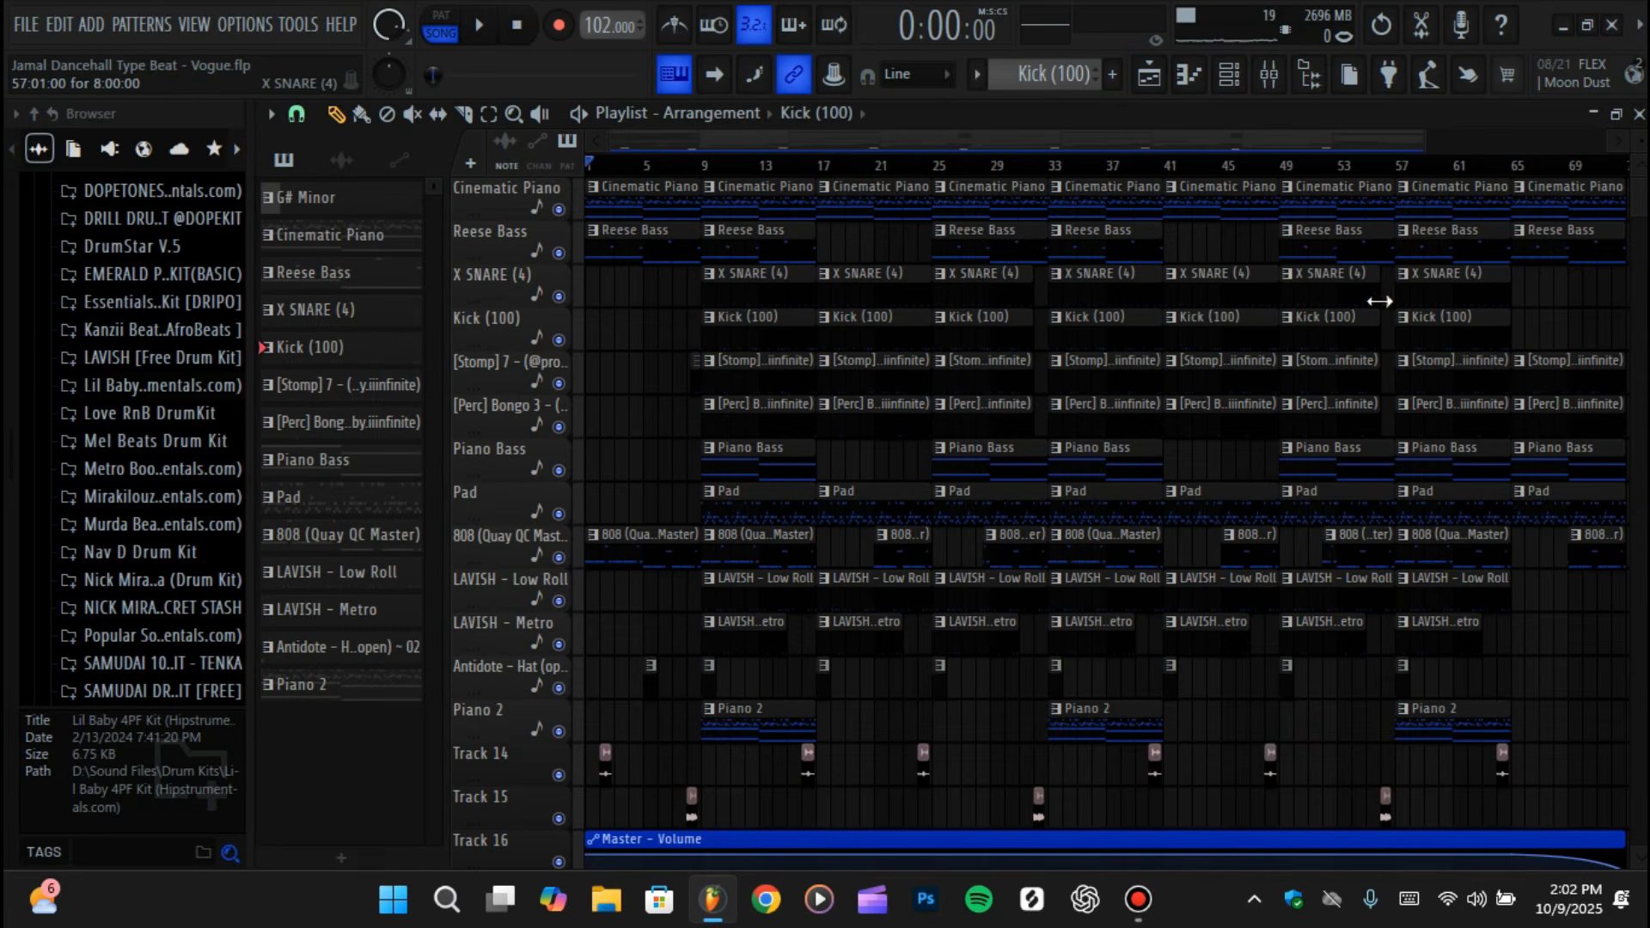
- Apply the Mastering 2.4dB preset again to the Fruity Multiband Compressor on the Master insert, and return to the playlist
{"action": "left_click", "coordinate": [1268, 74]}
{"action": "left_click", "coordinate": [1506, 225]}
{"action": "left_click", "coordinate": [1505, 232]}
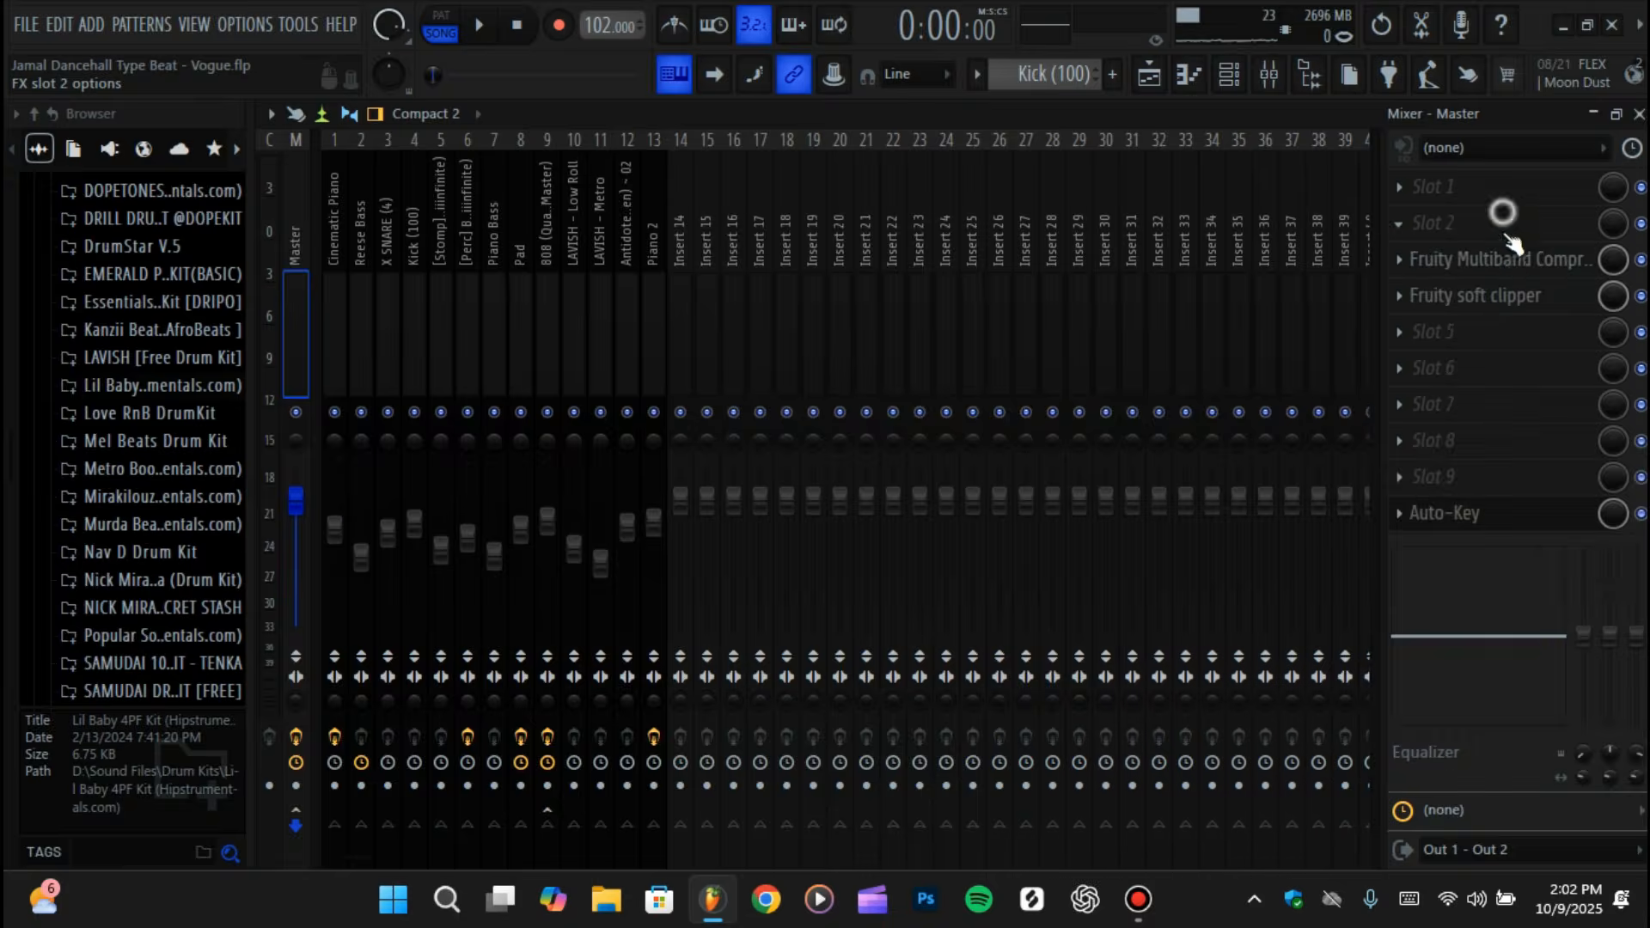
{"action": "left_click", "coordinate": [404, 354]}
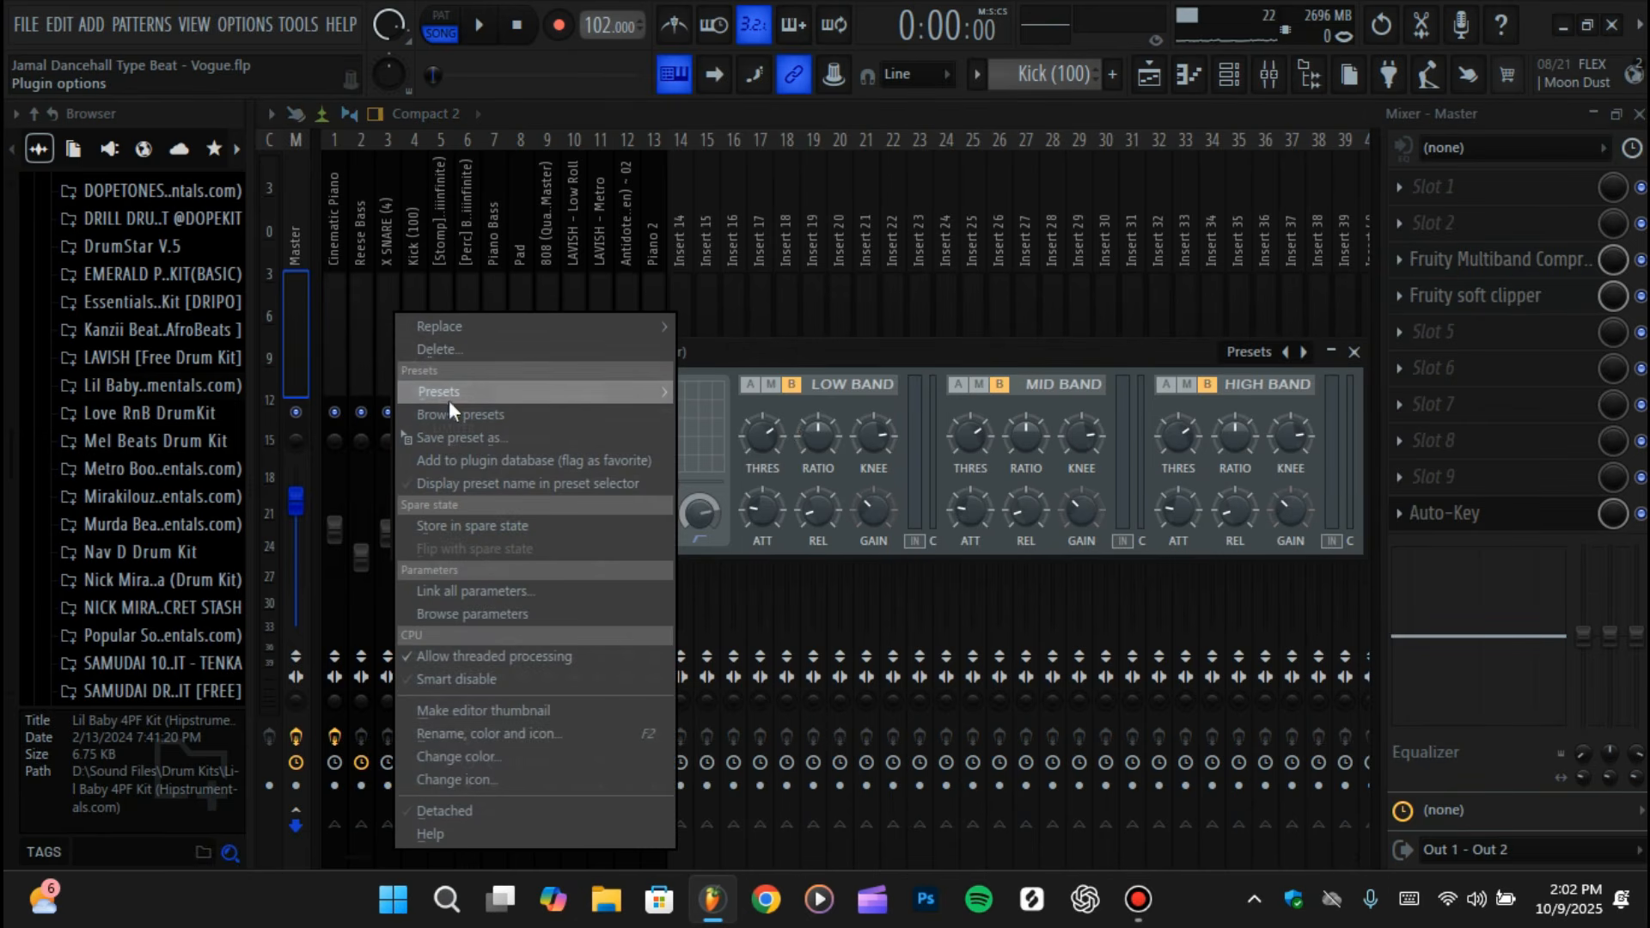
{"action": "mouse_move", "coordinate": [449, 397]}
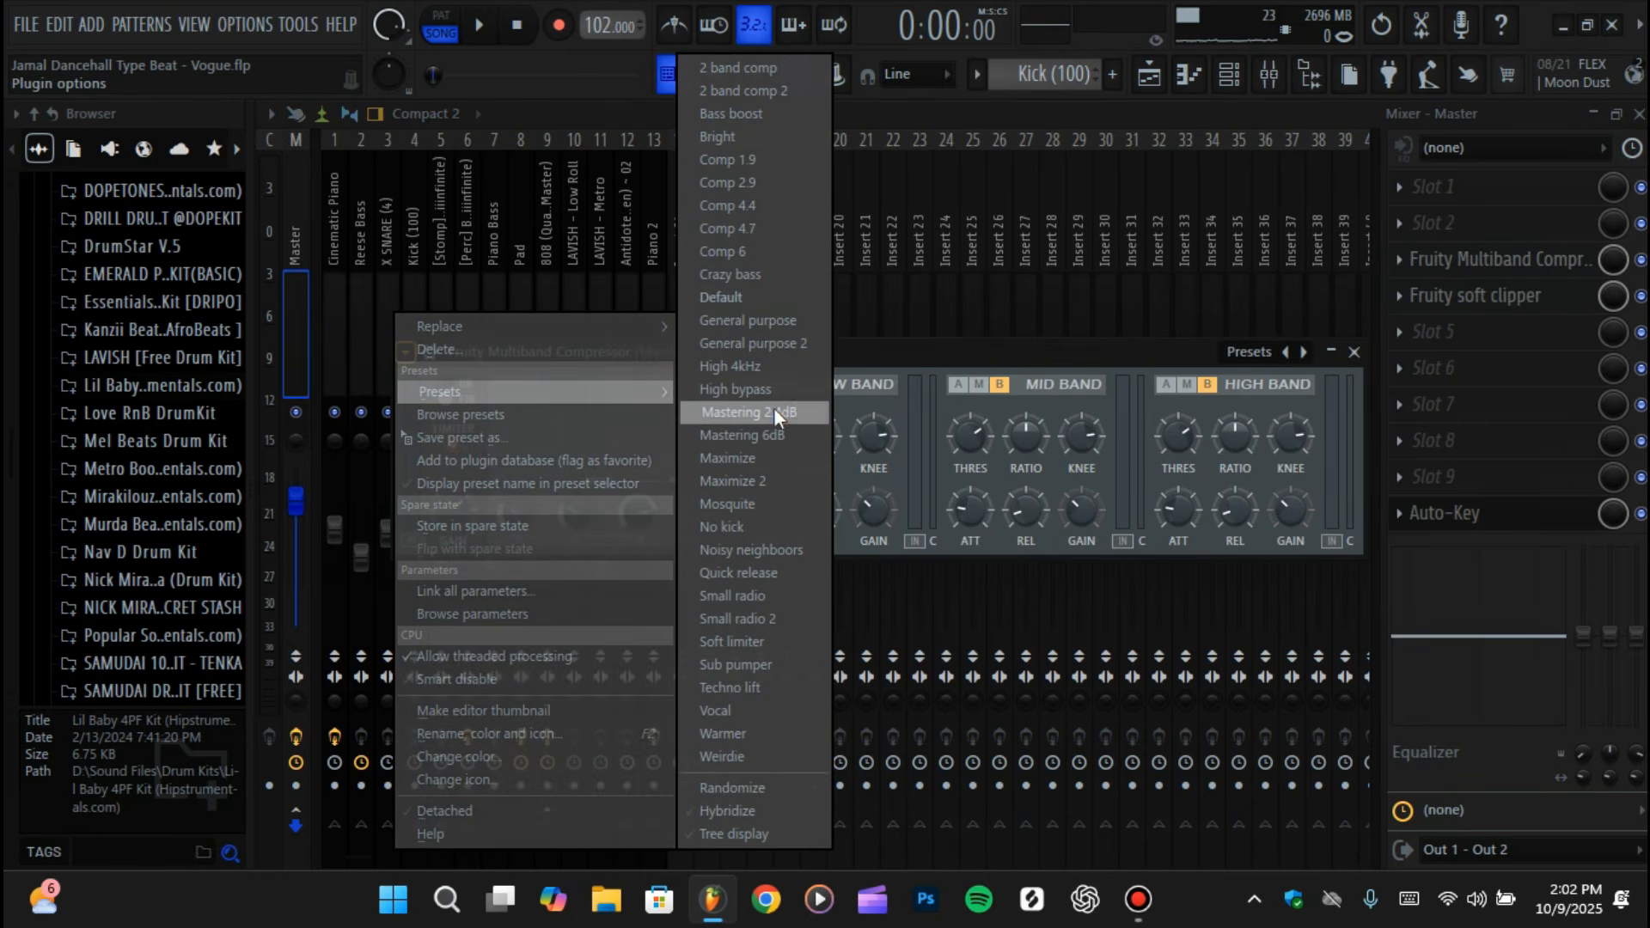
{"action": "left_click", "coordinate": [773, 409]}
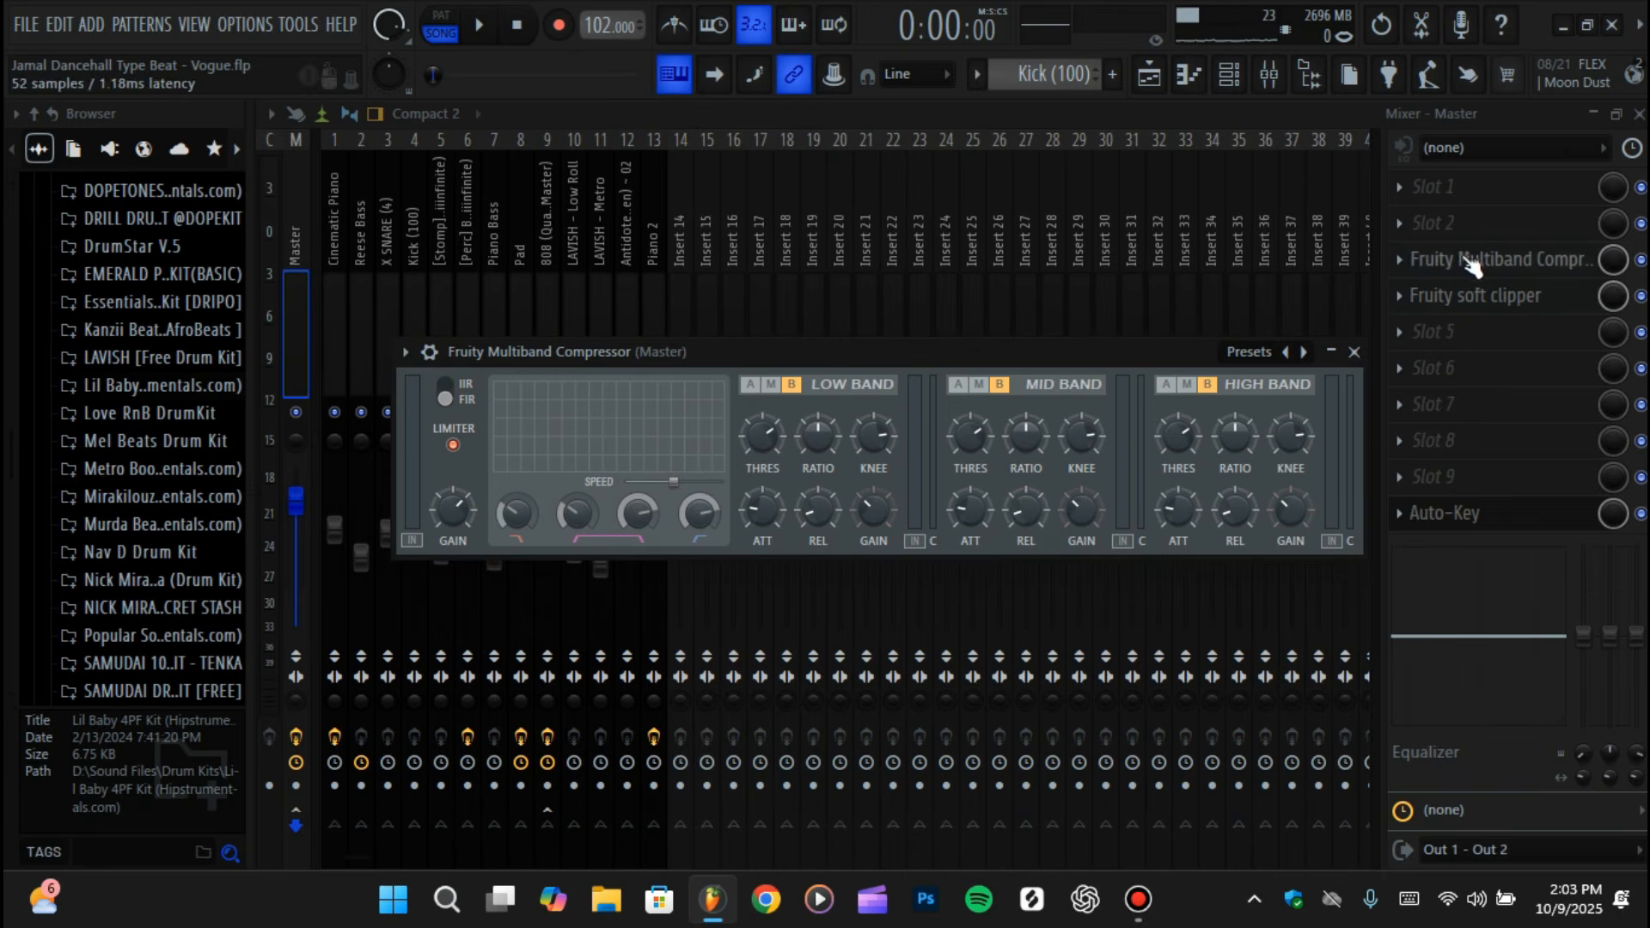
{"action": "left_click", "coordinate": [1152, 75]}
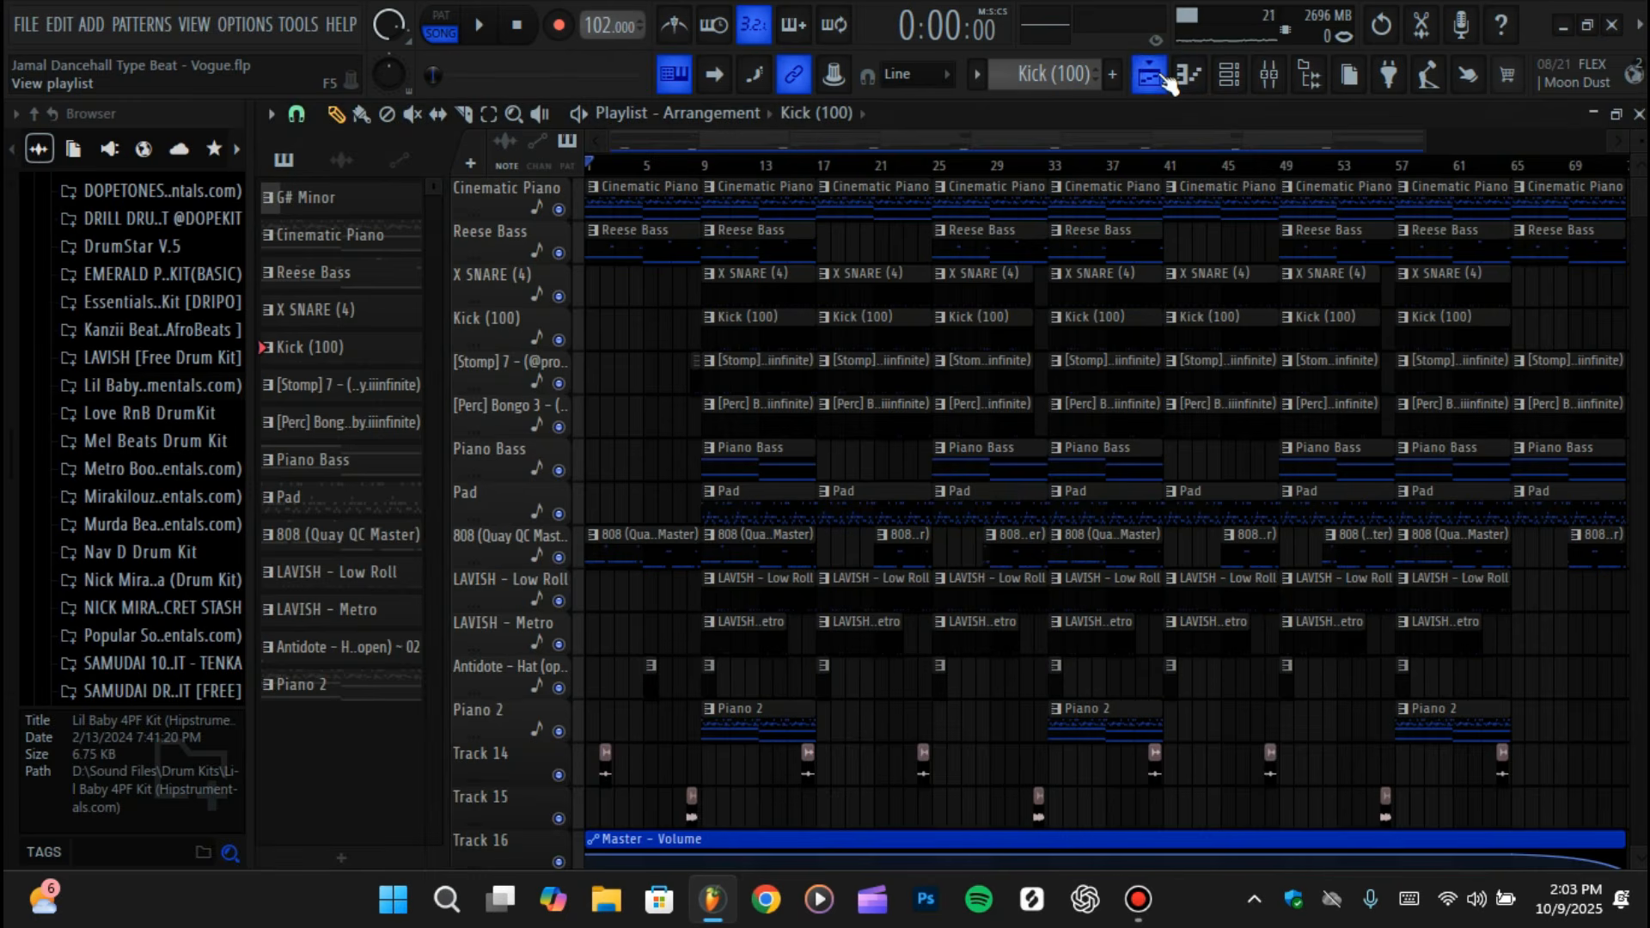
- Review the mixer fader levels and the full playlist arrangement down to the Master volume automation track
{"action": "left_click", "coordinate": [1268, 73]}
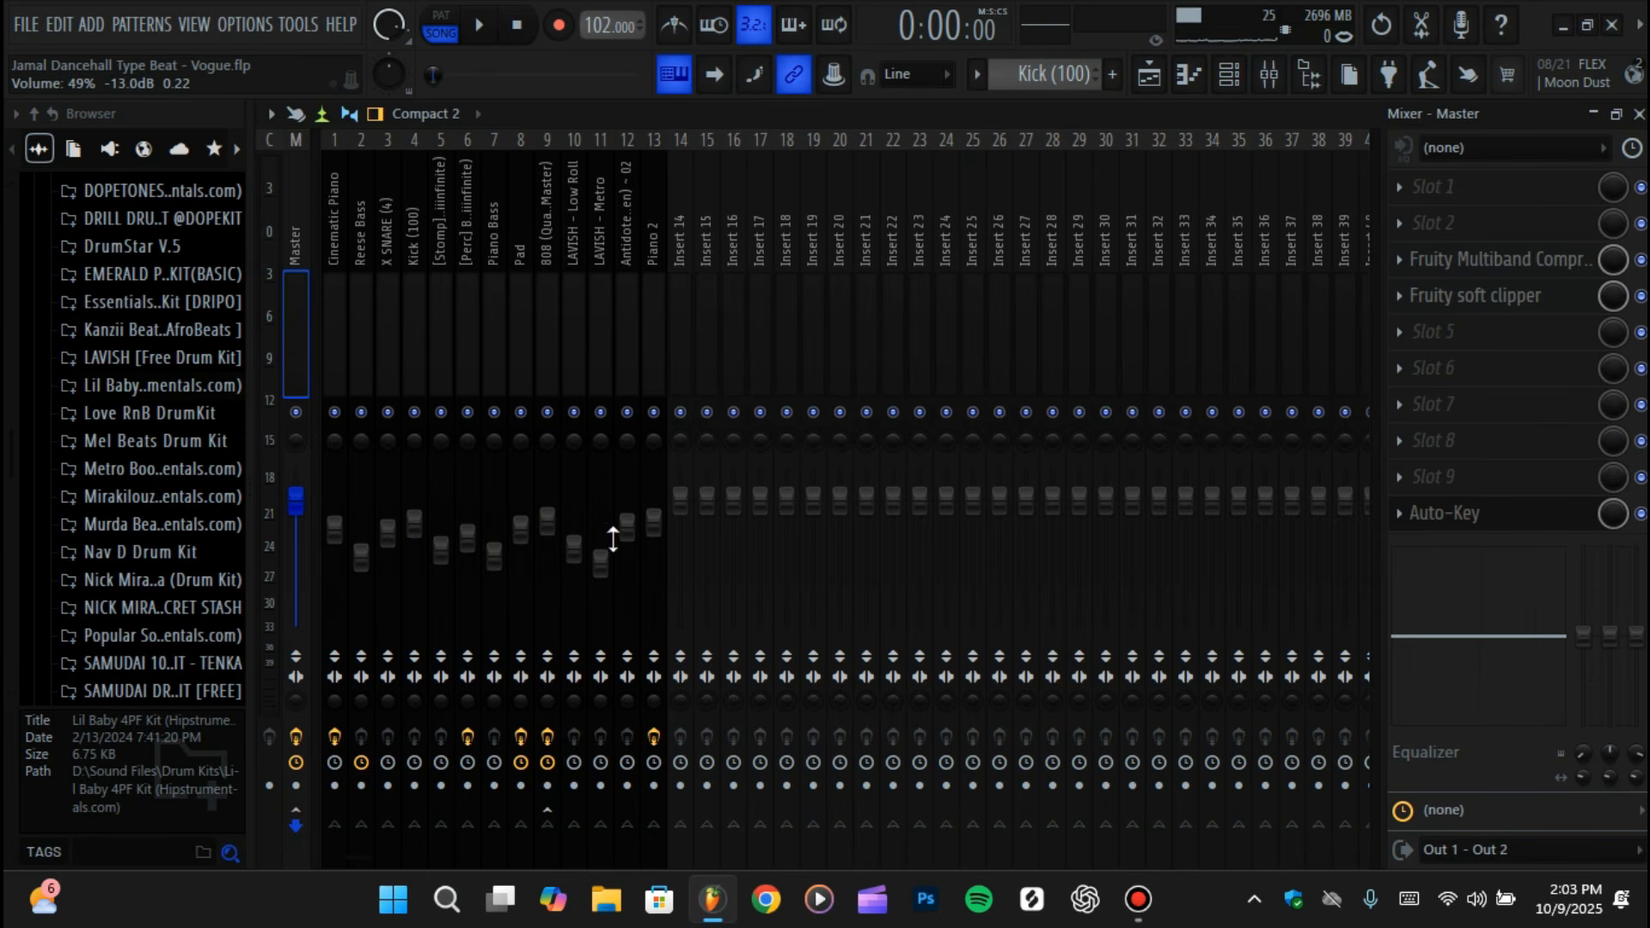
{"action": "left_click", "coordinate": [1156, 74]}
{"action": "scroll", "coordinate": [1178, 265], "scroll_direction": "down", "scroll_amount": 2}
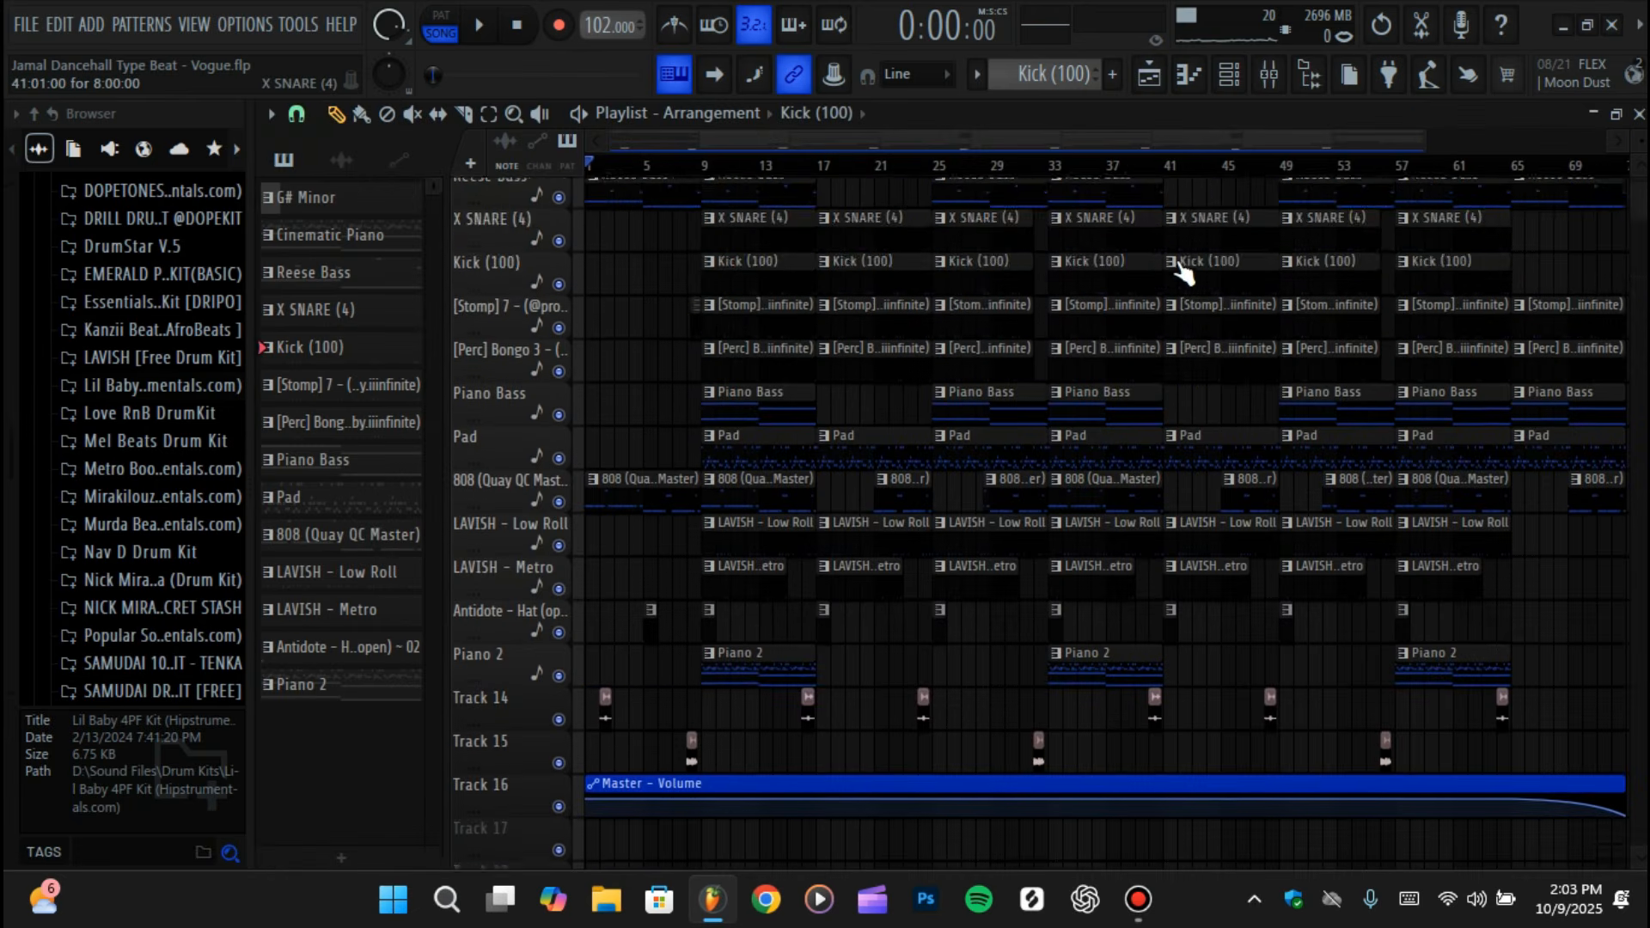
{"action": "scroll", "coordinate": [1182, 268], "scroll_direction": "up", "scroll_amount": 2}
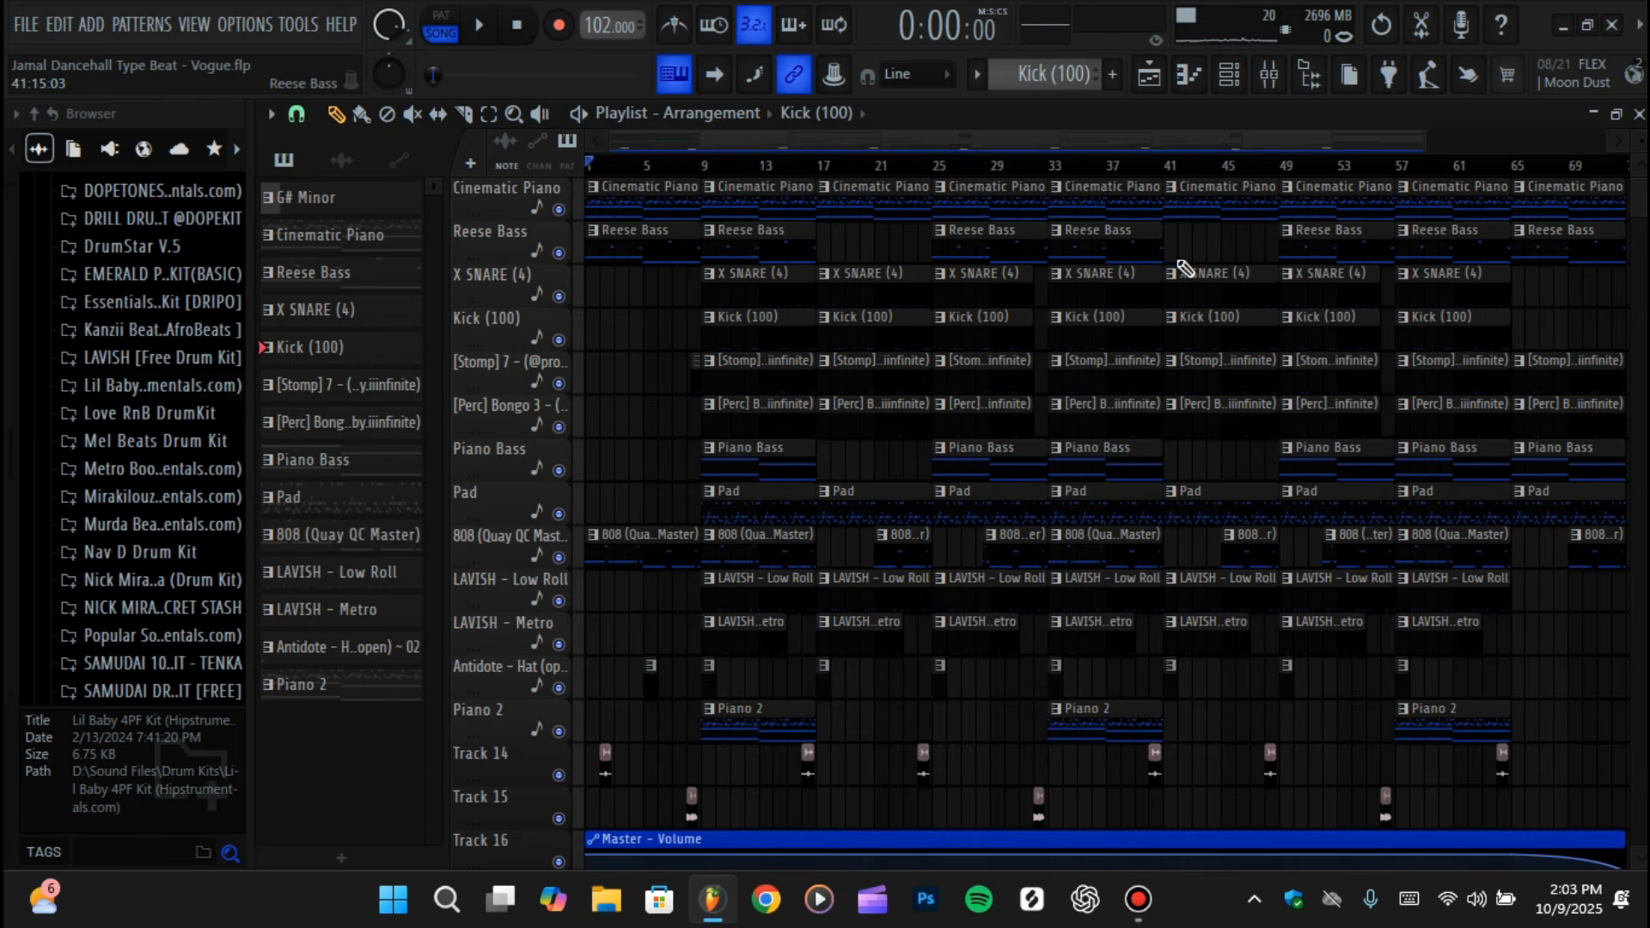
- Play the song from the start while looking over the playlist tracks and the channel rack
{"action": "key", "text": "space"}
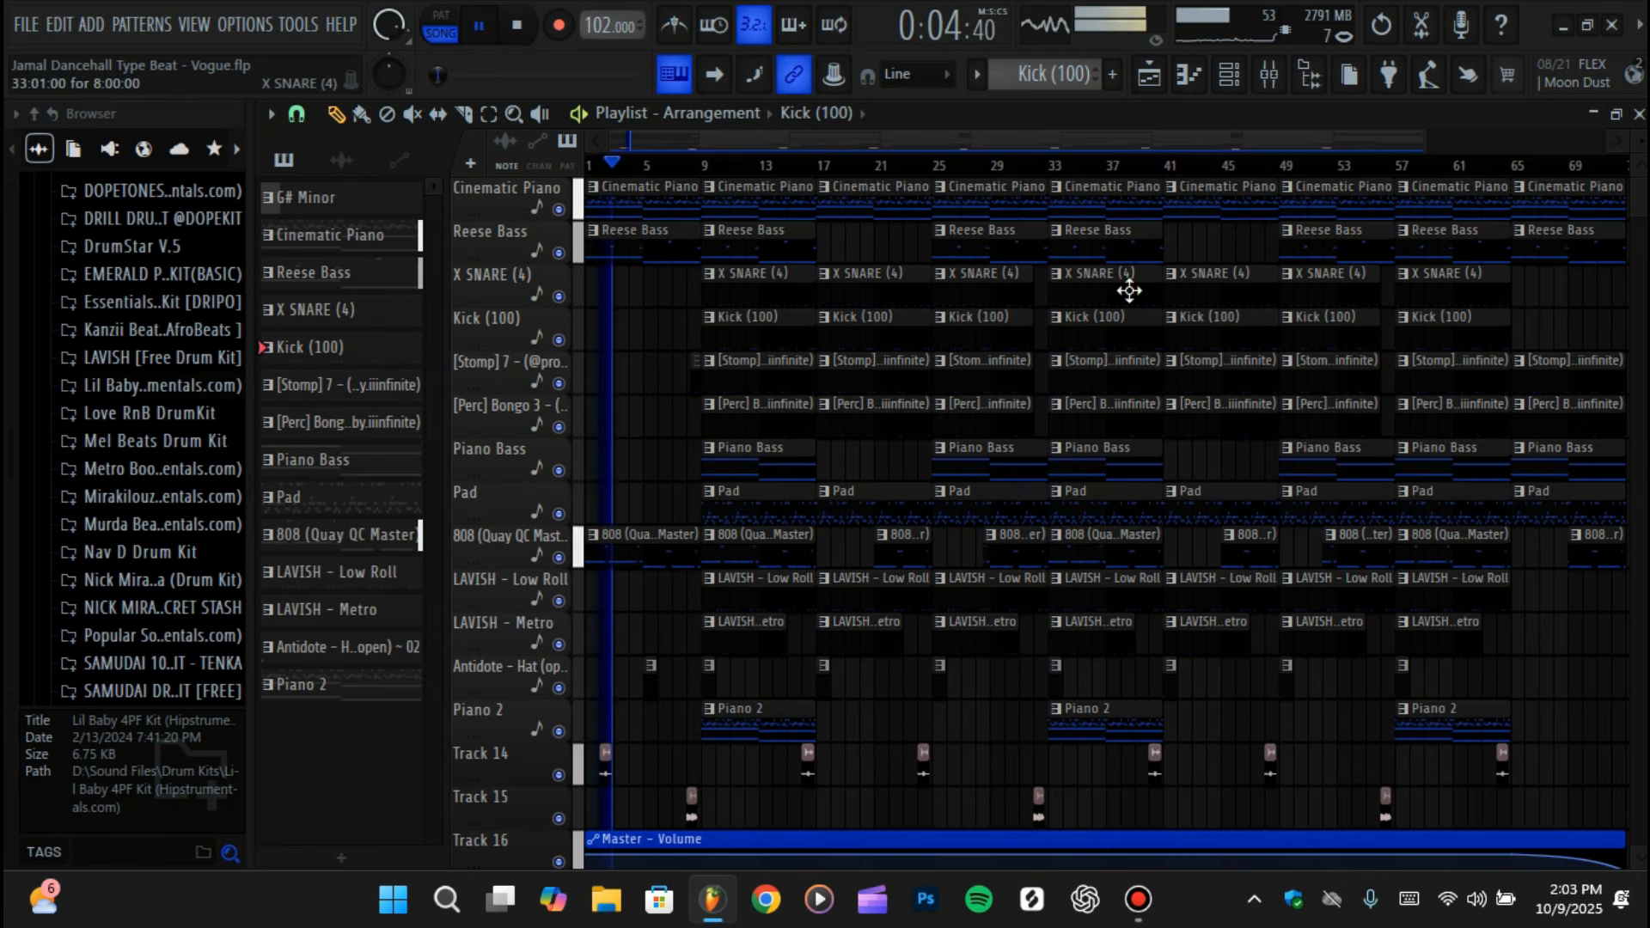
{"action": "mouse_move", "coordinate": [874, 10]}
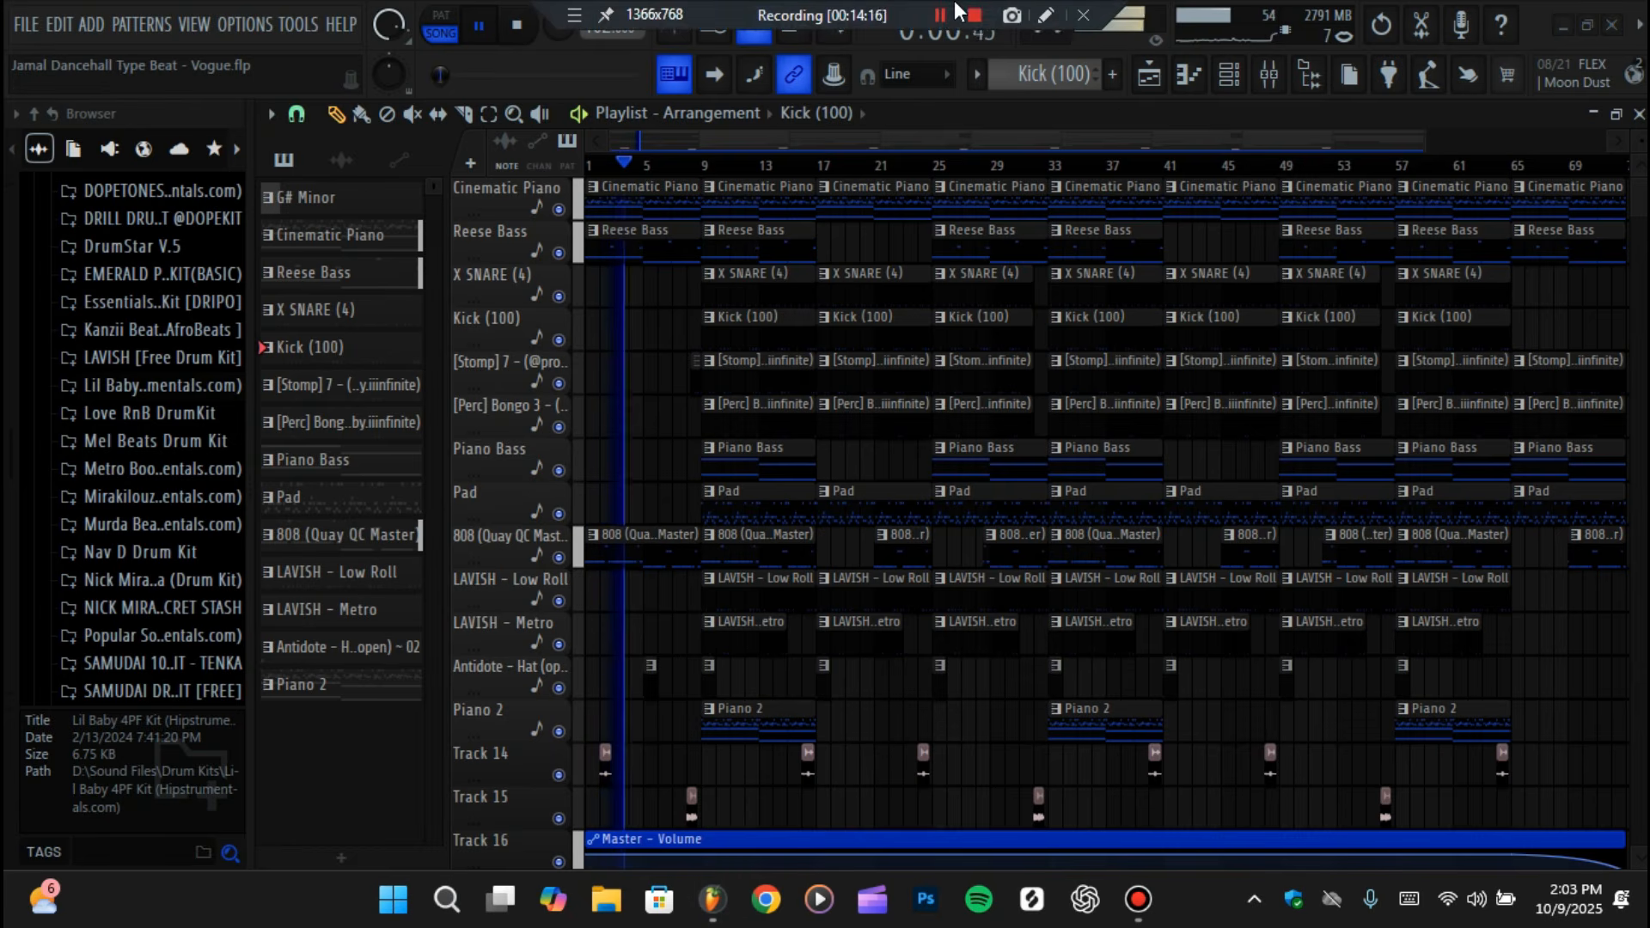
{"action": "scroll", "coordinate": [844, 414], "scroll_direction": "down", "scroll_amount": 4}
{"action": "scroll", "coordinate": [844, 414], "scroll_direction": "up", "scroll_amount": 4}
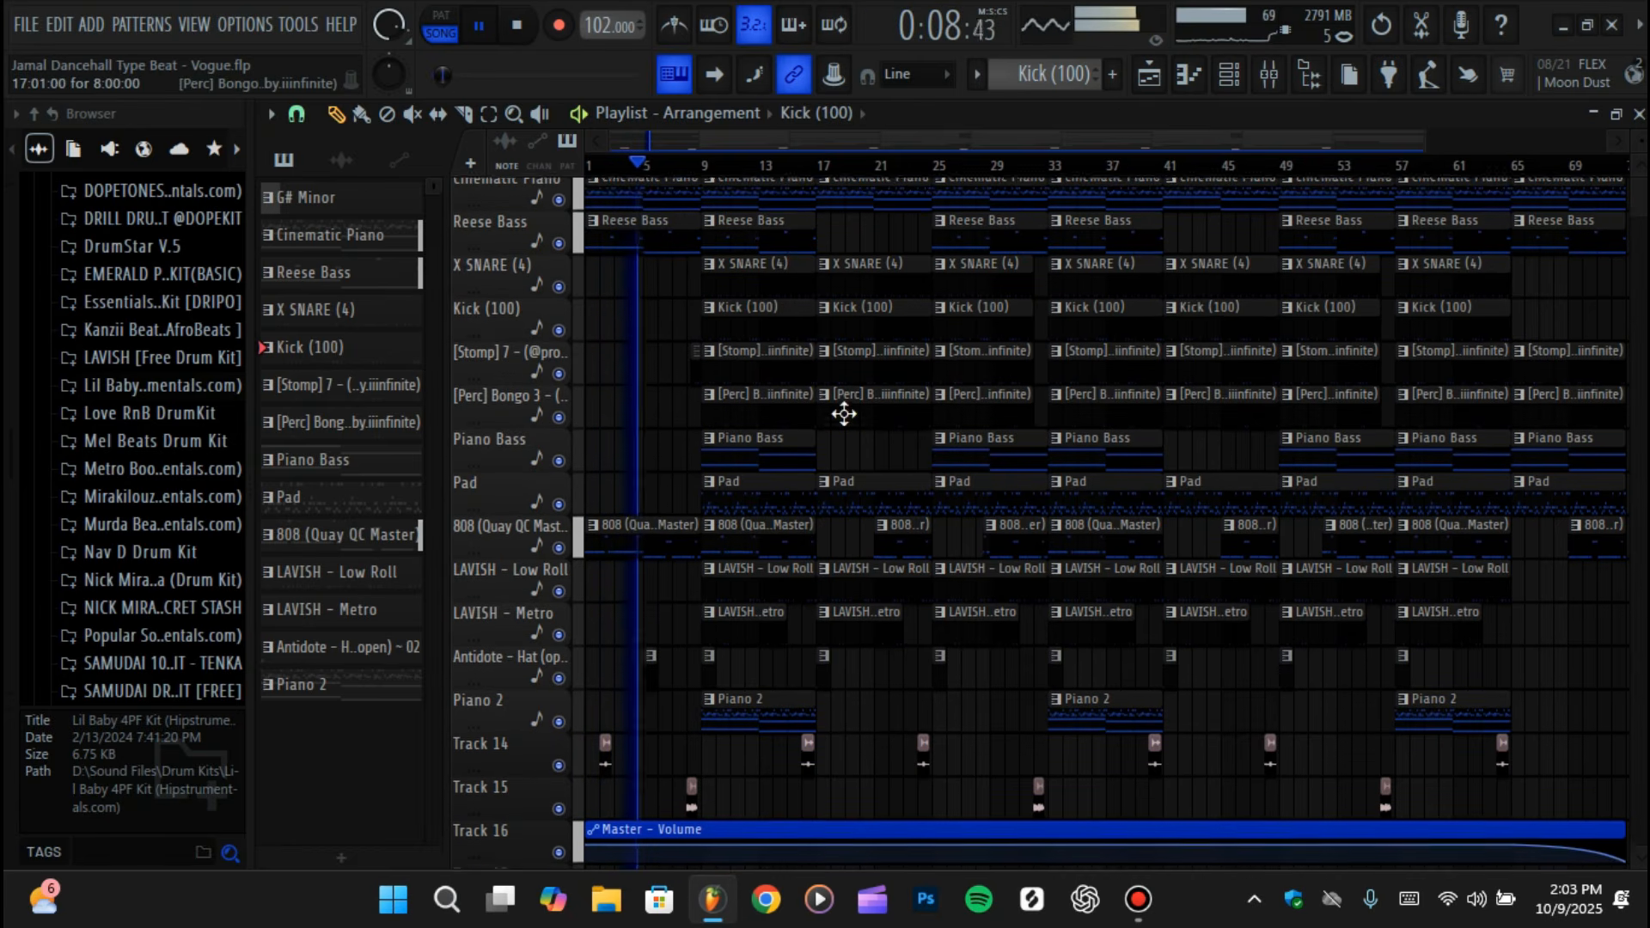
{"action": "left_click", "coordinate": [1229, 74]}
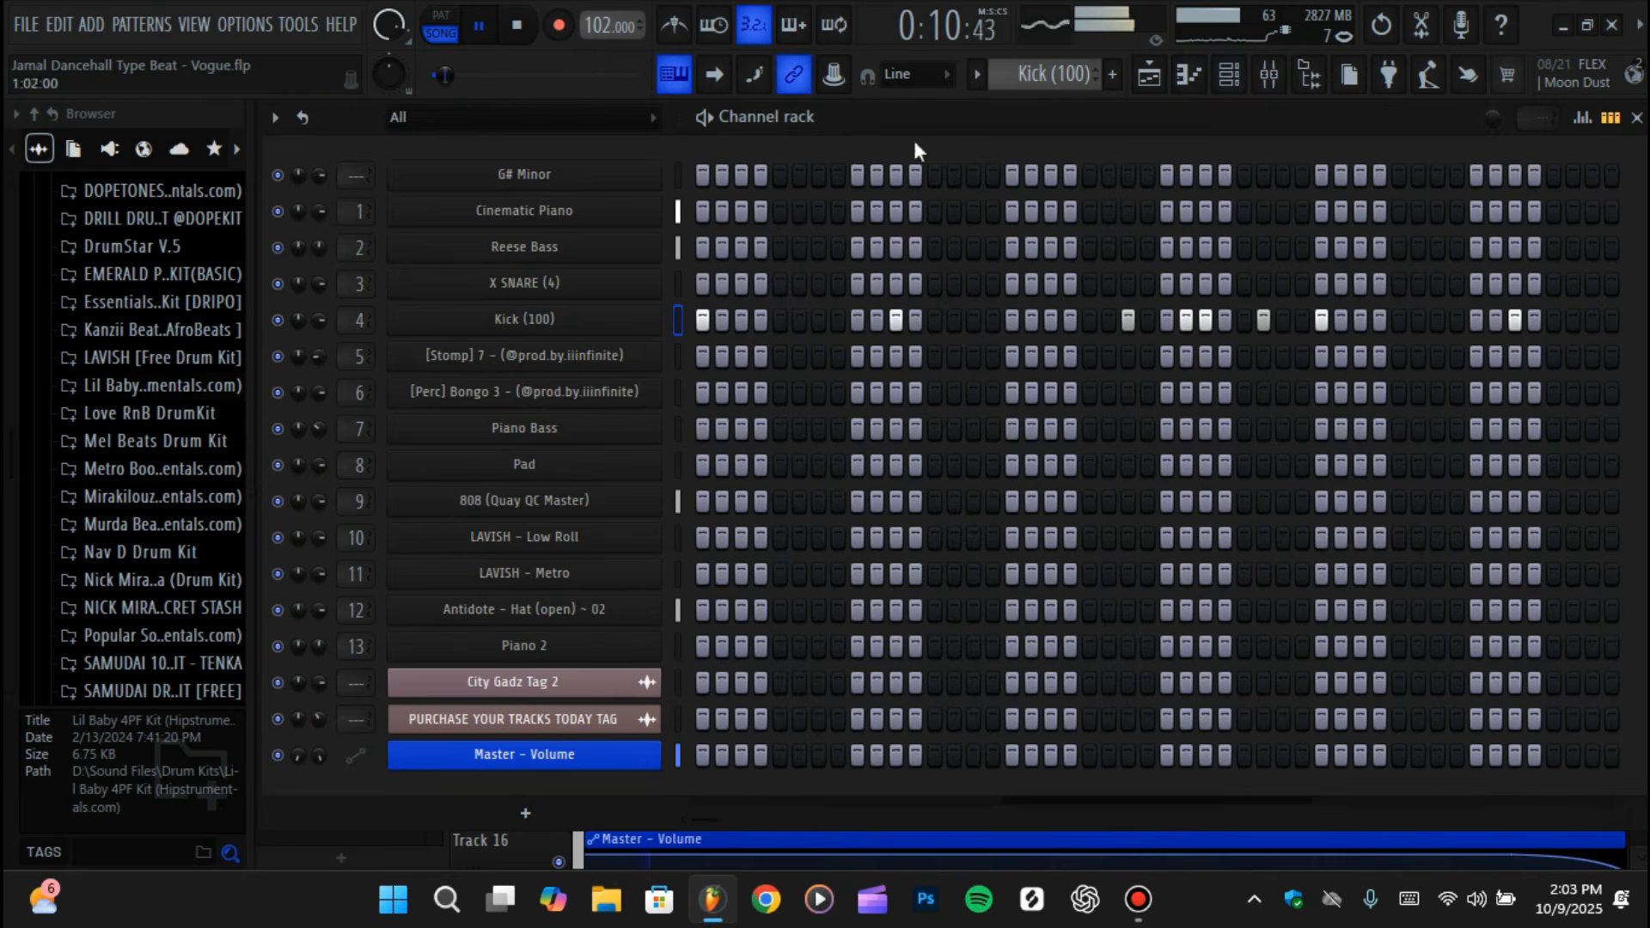
{"action": "left_click", "coordinate": [1150, 75]}
- Examine the Master insert's Fruity soft clipper and Fruity Multiband Compressor during playback, and return to the playlist
{"action": "left_click", "coordinate": [1289, 75]}
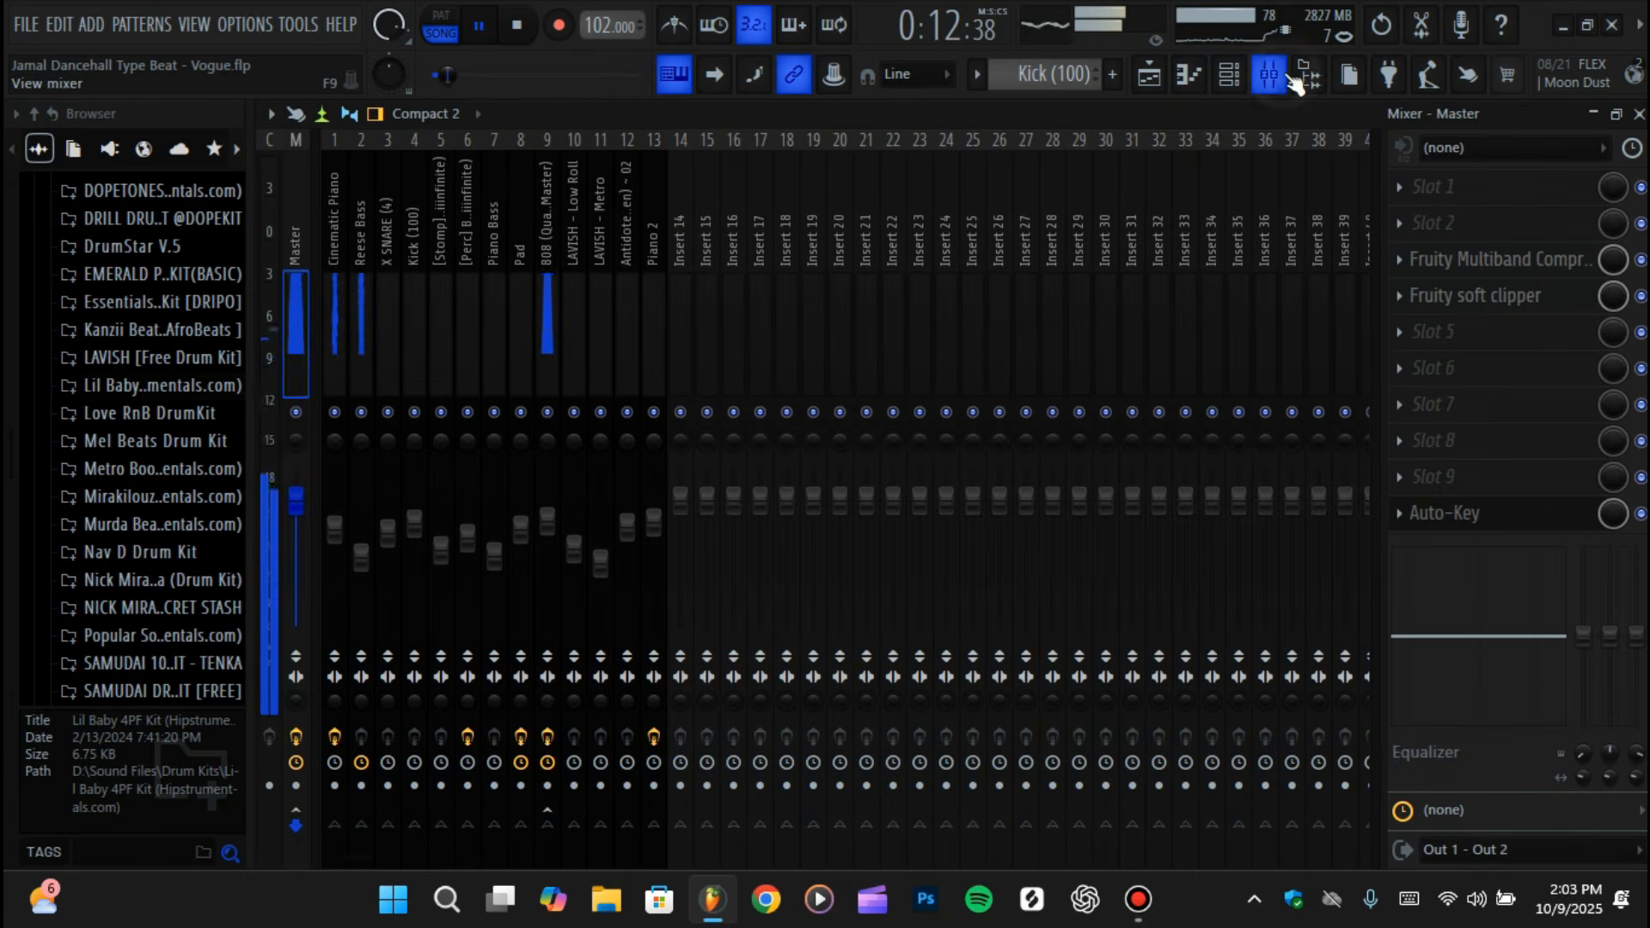
{"action": "left_click", "coordinate": [1450, 296]}
{"action": "left_click", "coordinate": [1453, 295]}
{"action": "left_click", "coordinate": [1518, 261]}
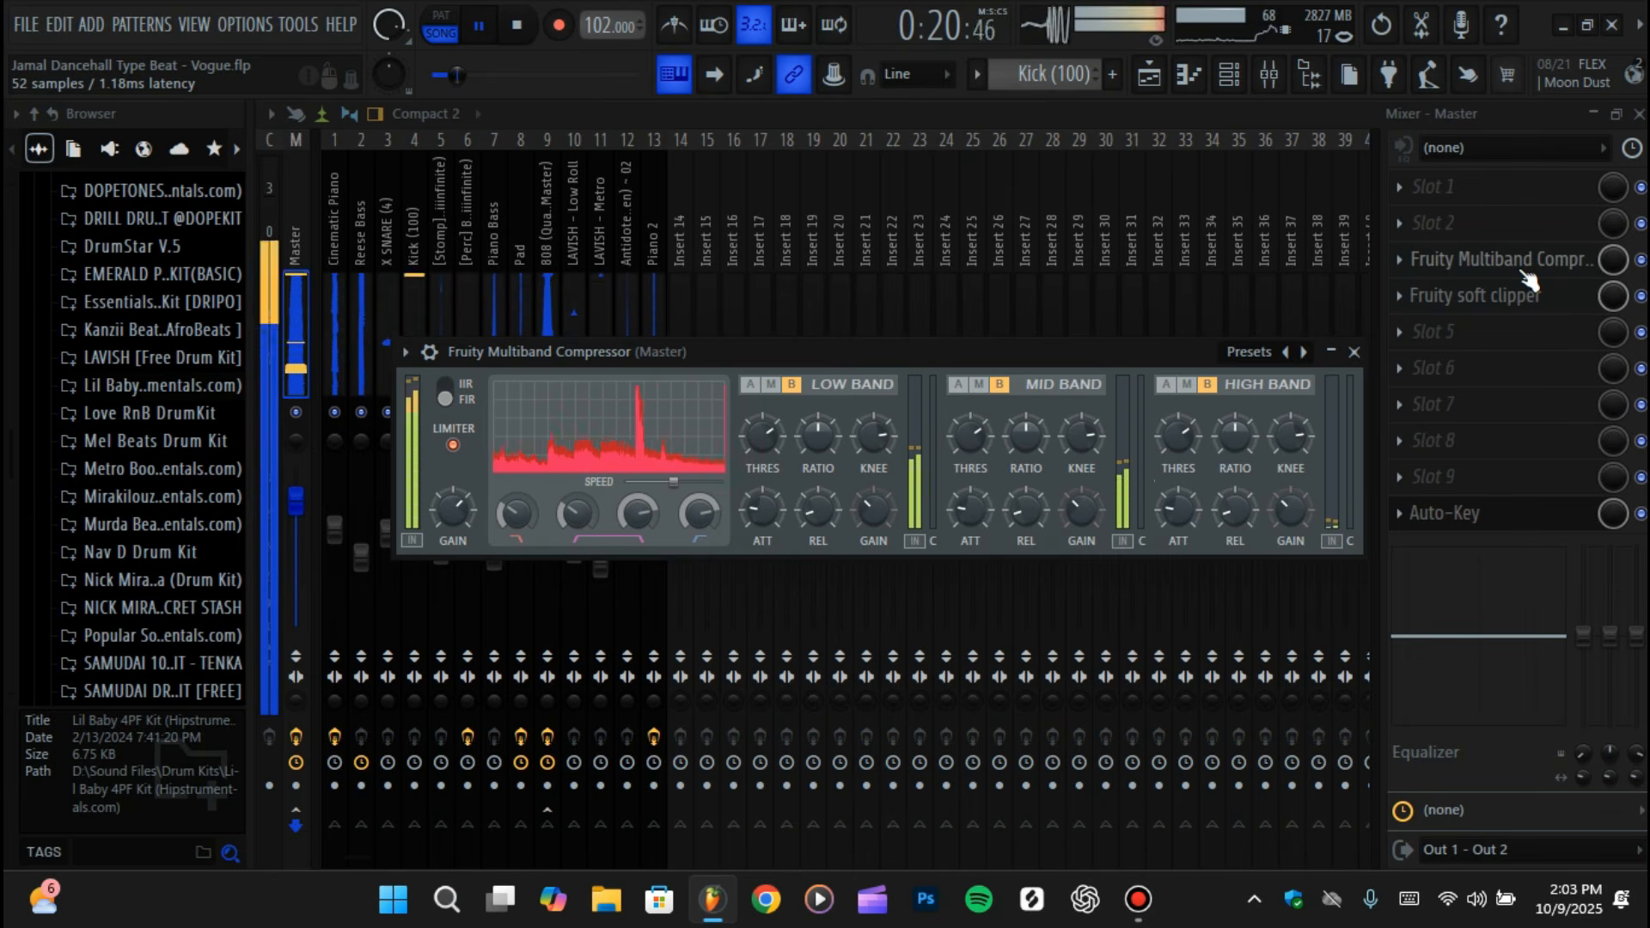
{"action": "left_click", "coordinate": [1152, 76]}
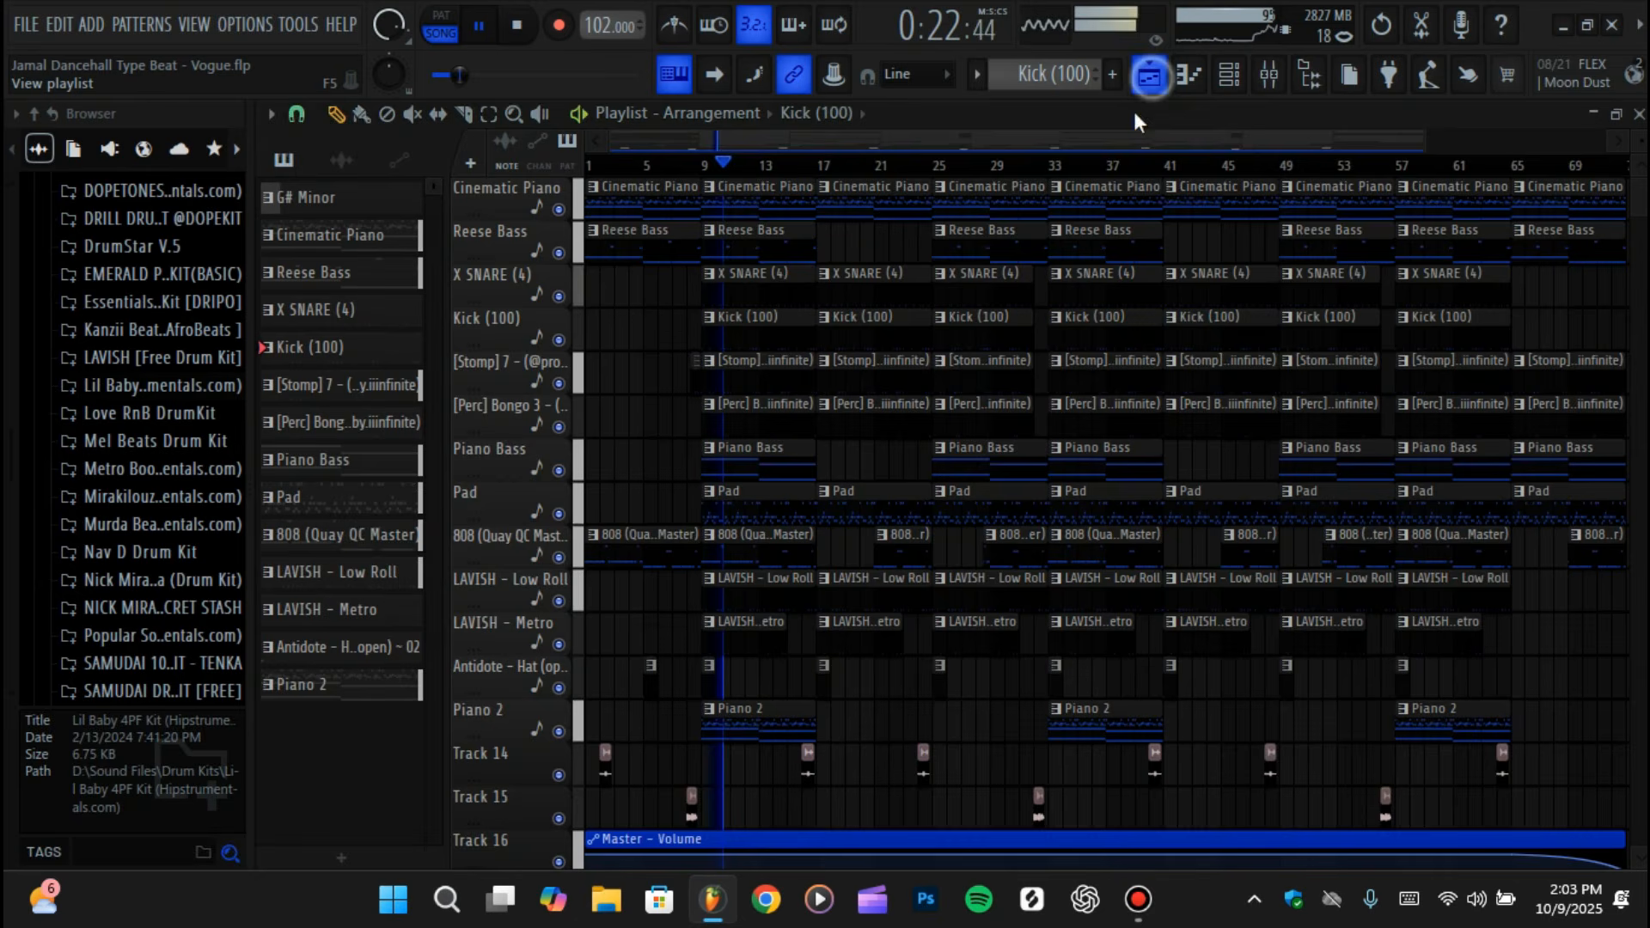